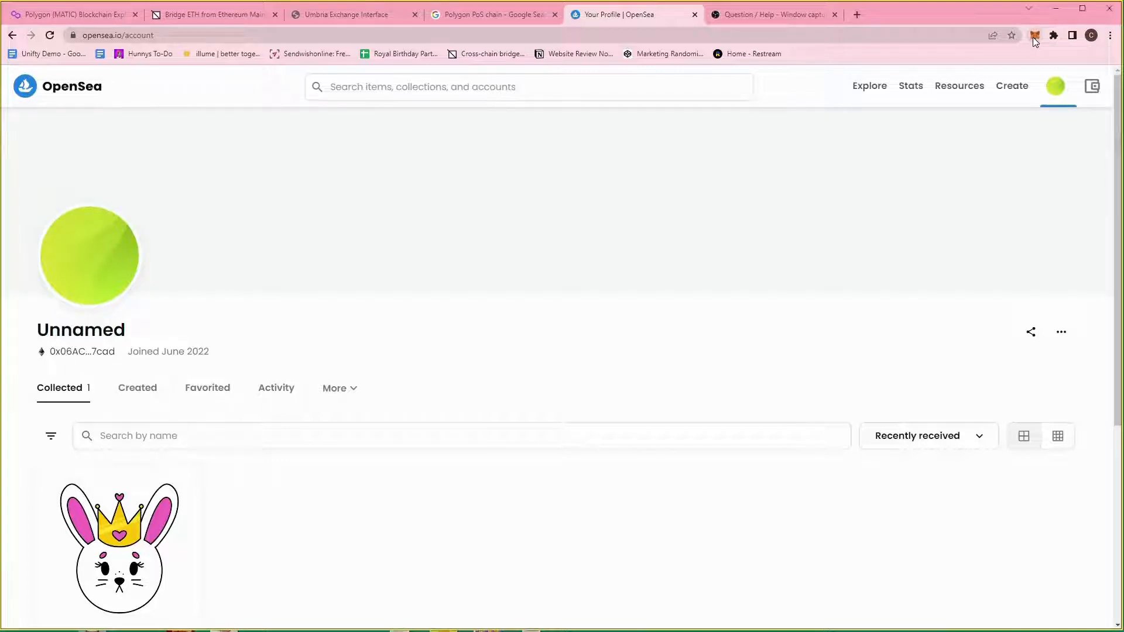
Open the MetaMask wallet over the OpenSea profile to see the 0.0878 ETH balance.
left_click(1034, 36)
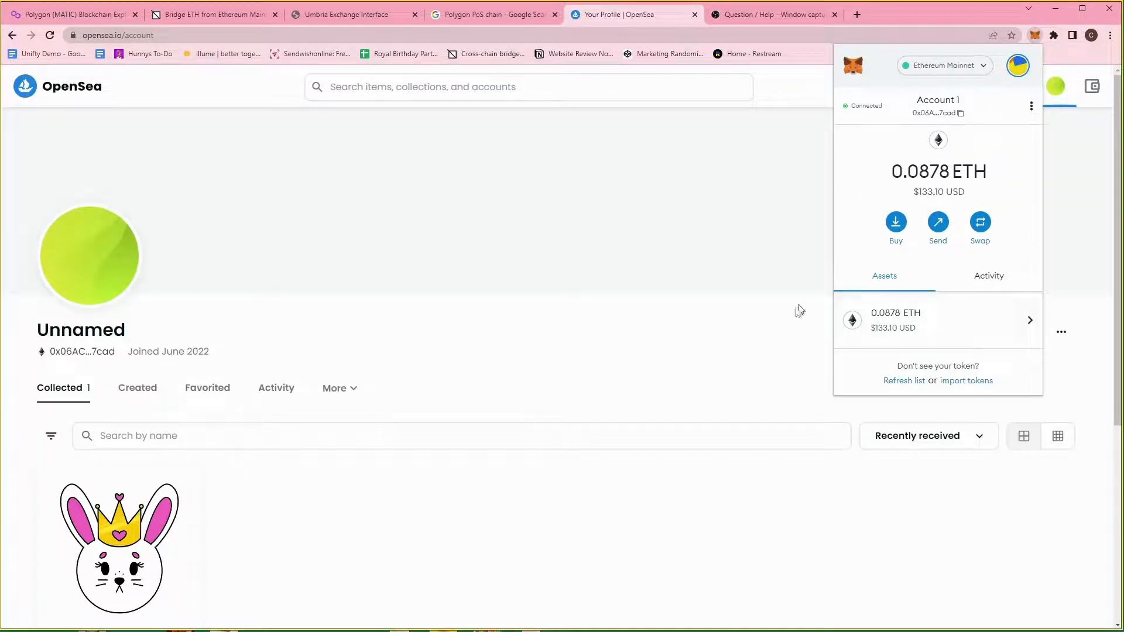
Import the Matic Network Token found by searching 'matic'.
left_click(966, 382)
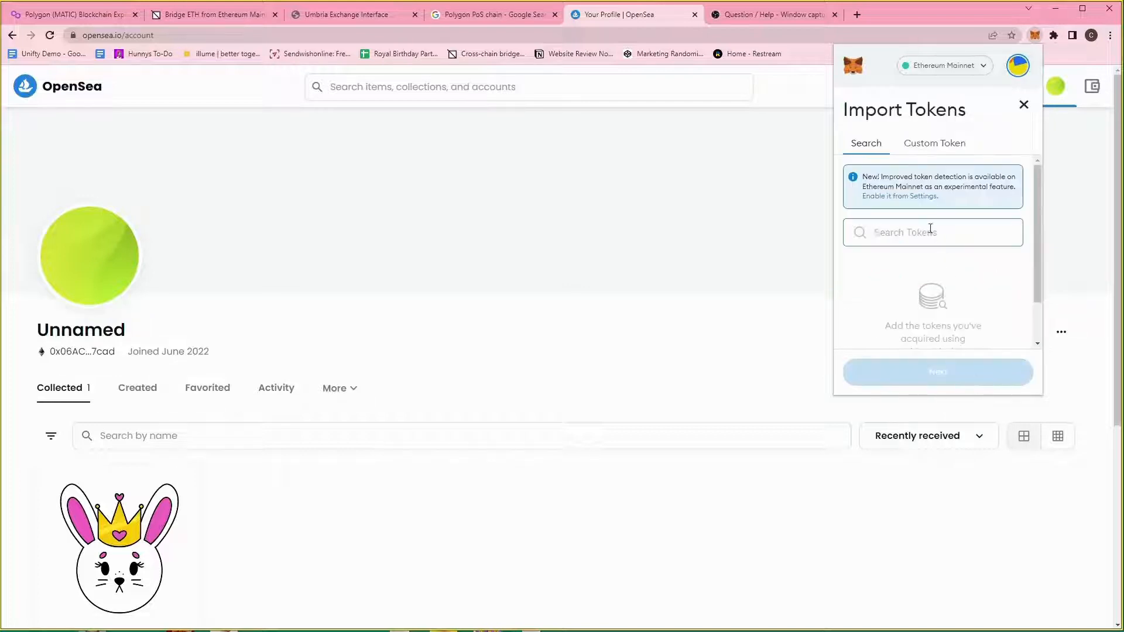
type("matic")
left_click(938, 291)
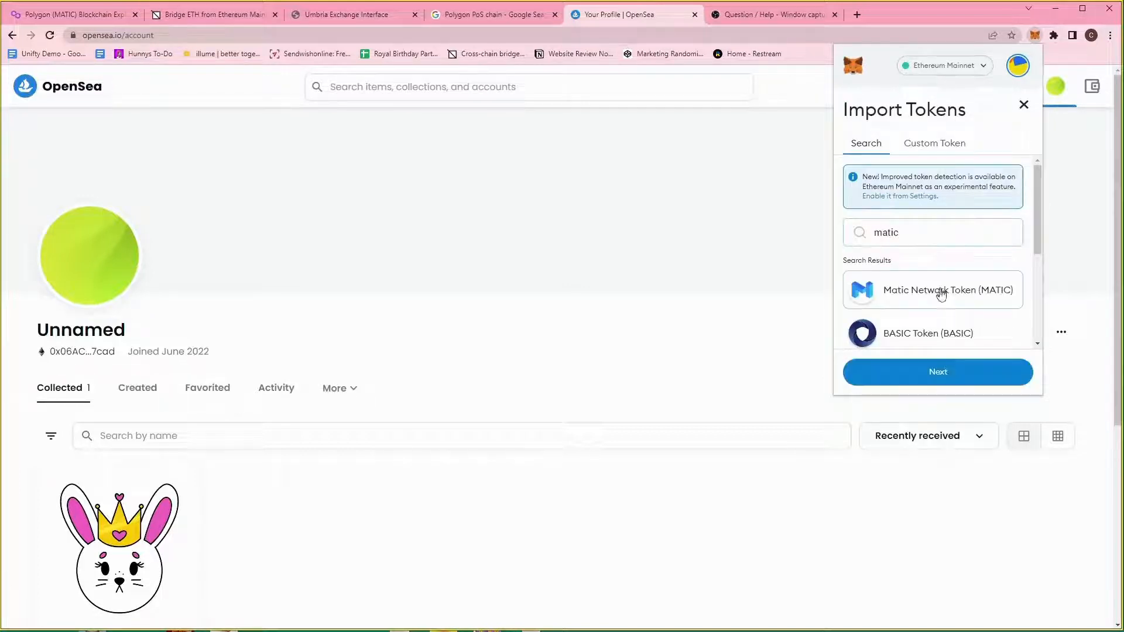
left_click(948, 377)
left_click(1006, 373)
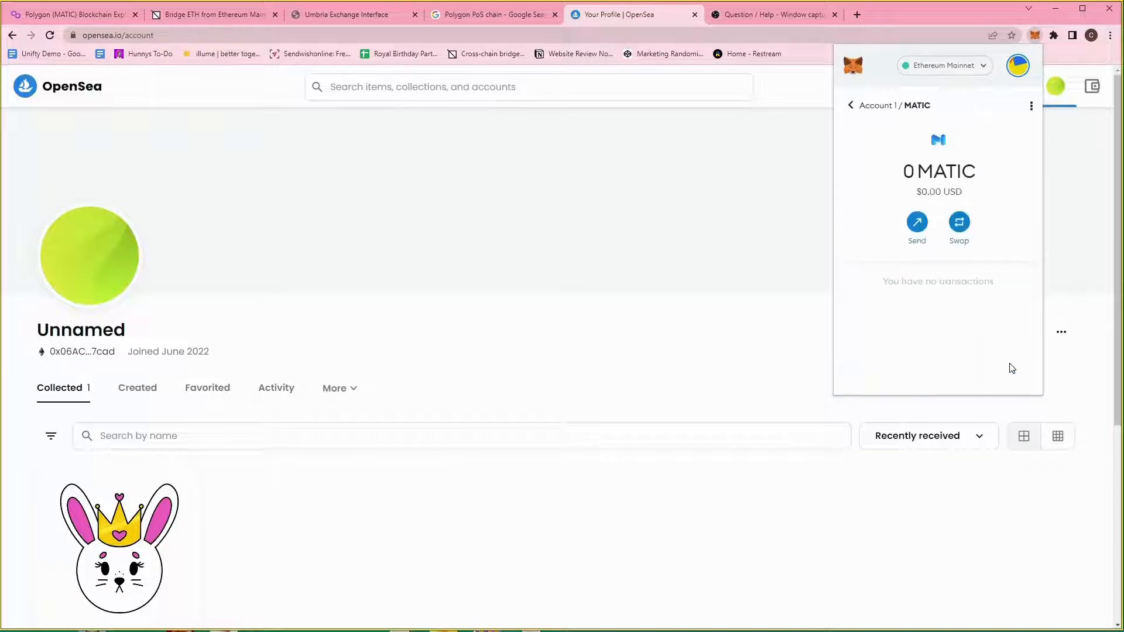
Review the asset list showing 0.0878 ETH and 0 MATIC, leaving the network unchanged.
left_click(850, 106)
scroll(921, 308, "down", 3)
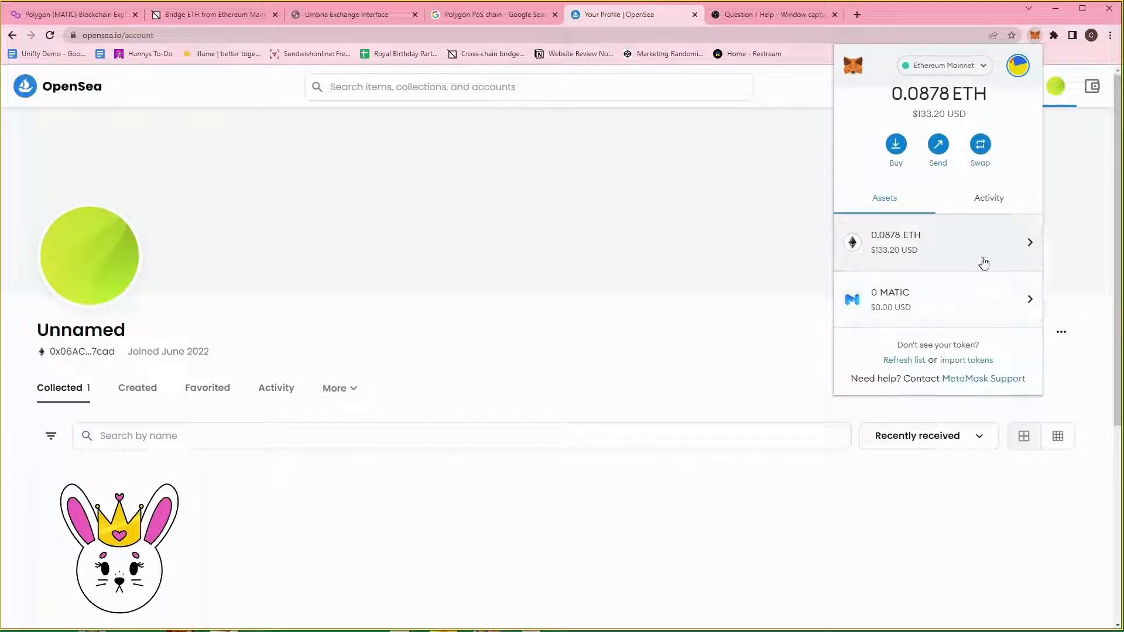
scroll(982, 236, "up", 2)
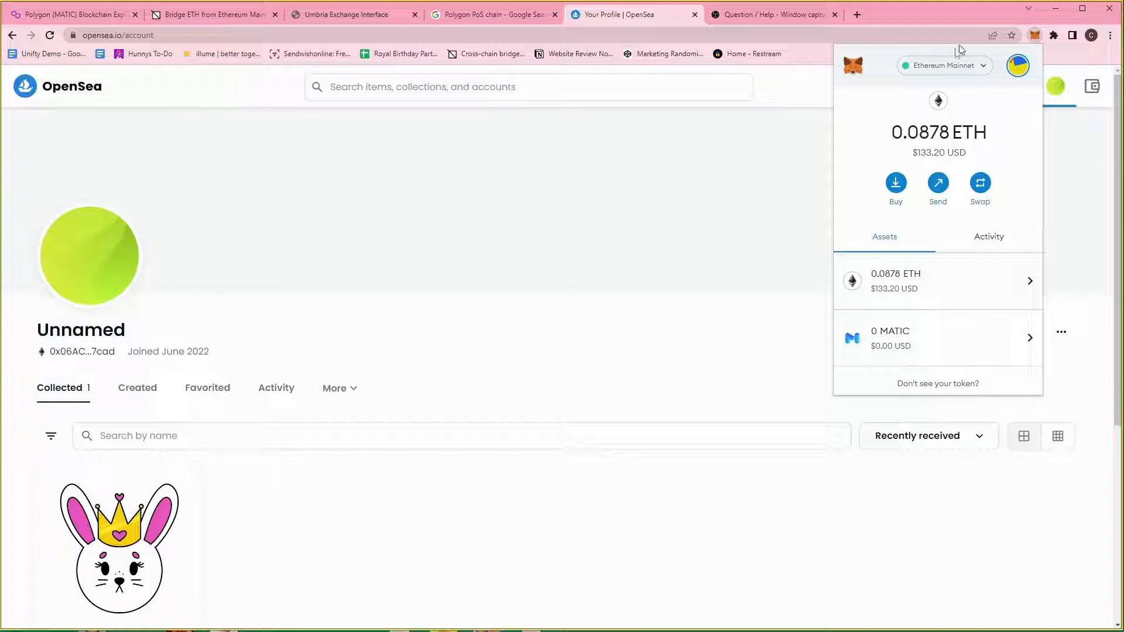
left_click(953, 67)
left_click(953, 67)
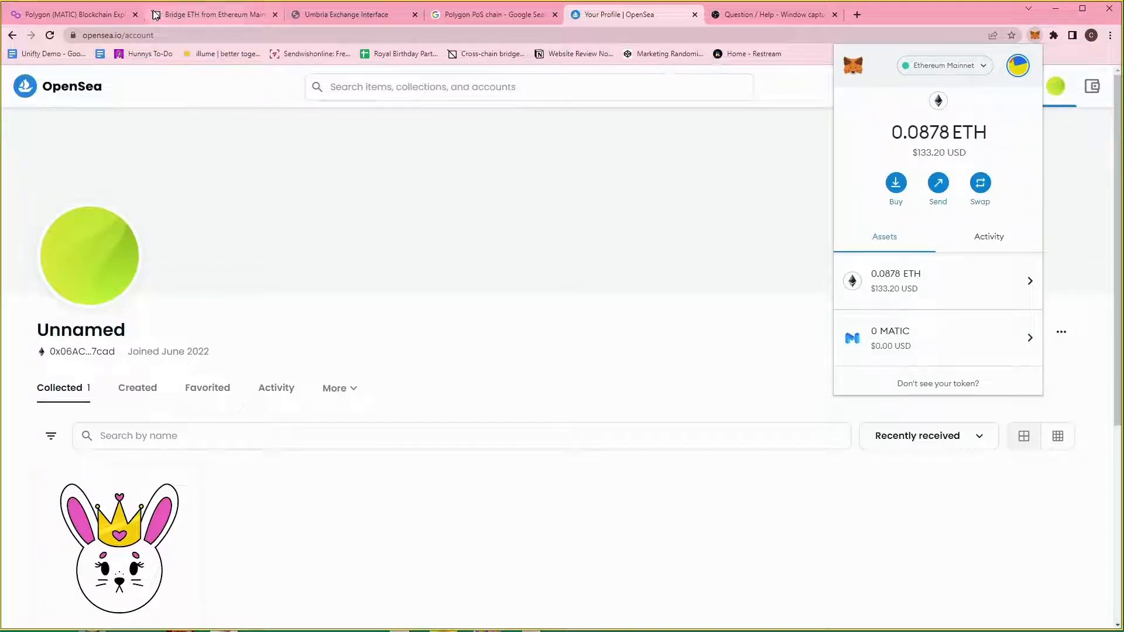
Request adding the Polygon network from the Polygonscan page footer.
left_click(69, 20)
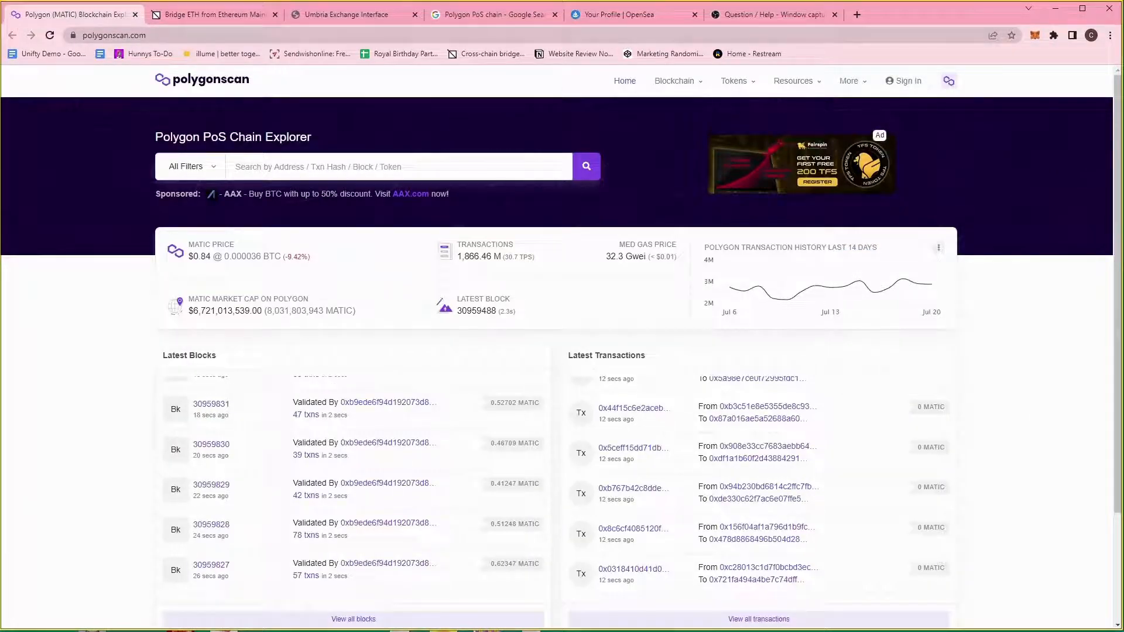
left_click_drag(1117, 108, 1118, 303)
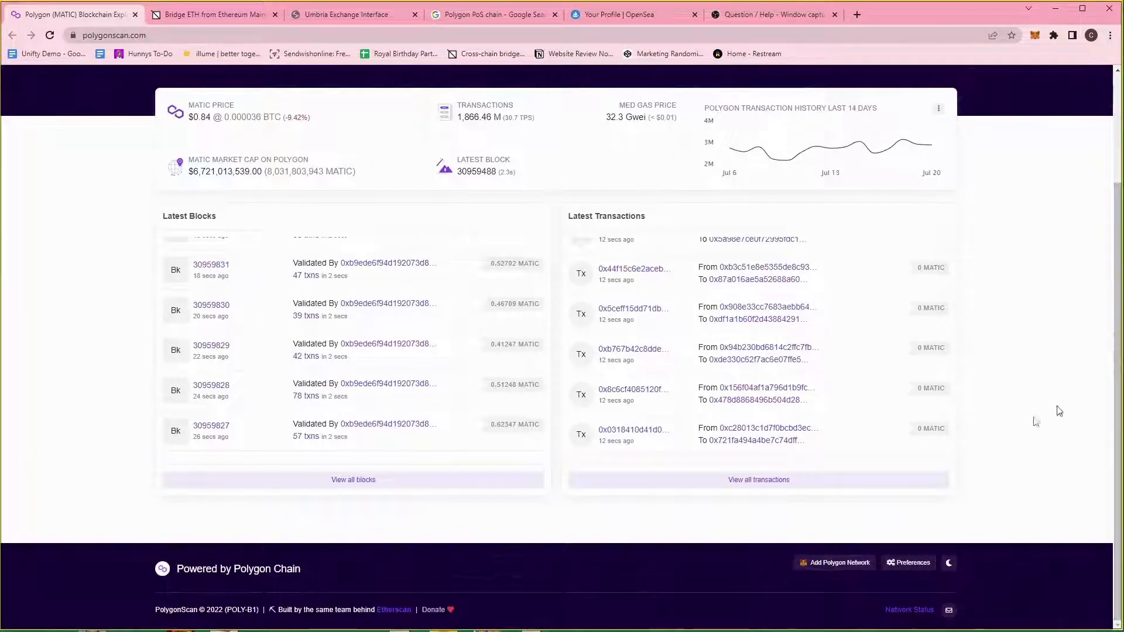
left_click(838, 565)
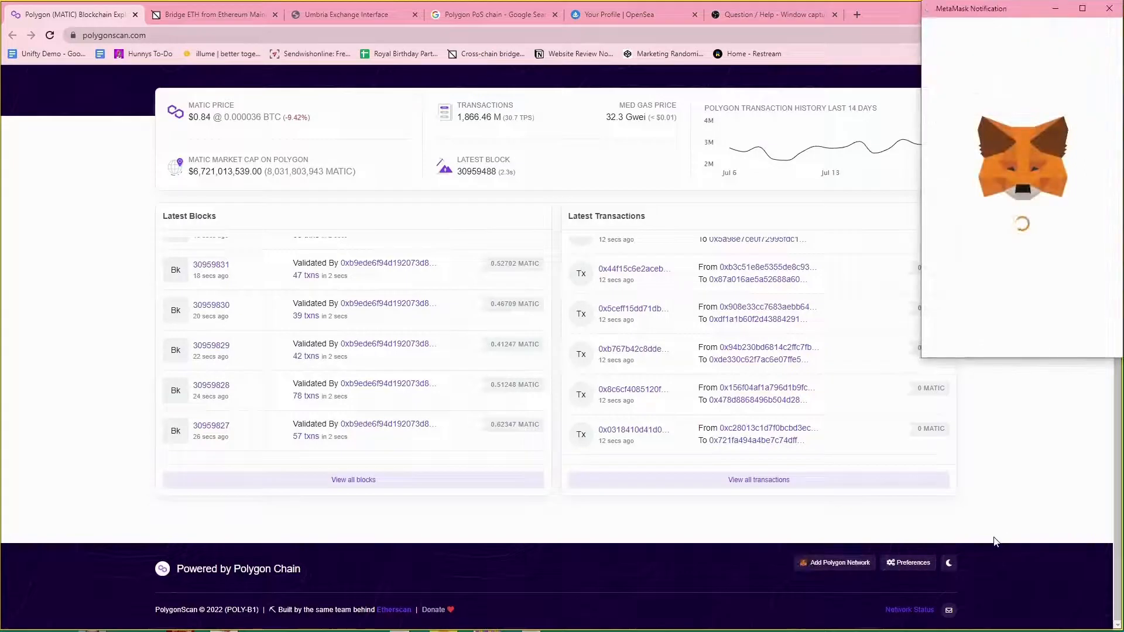
Approve adding Matic Mainnet (chain ID 137) to MetaMask and switch to it.
scroll(1045, 233, "down", 2)
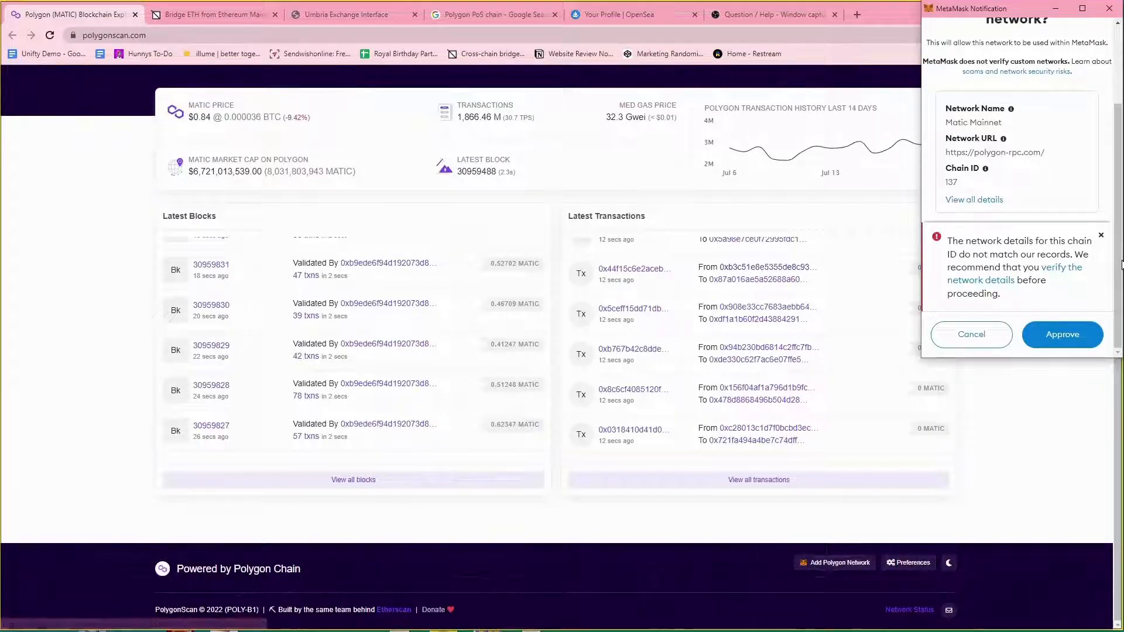
scroll(1031, 233, "up", 1)
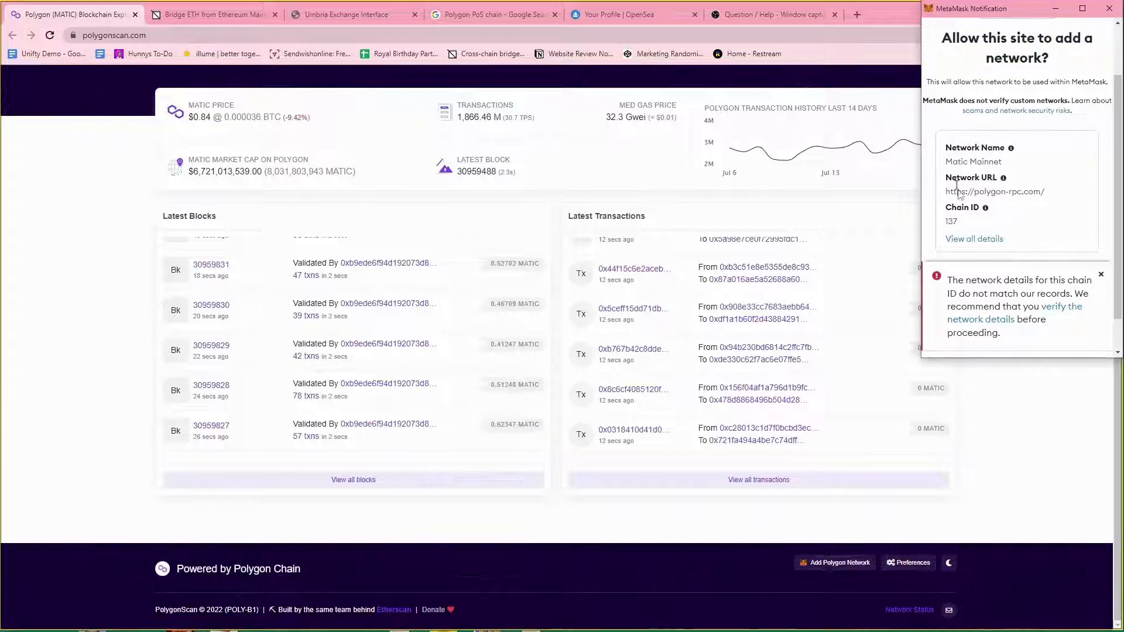
mouse_move(986, 209)
scroll(1048, 247, "down", 1)
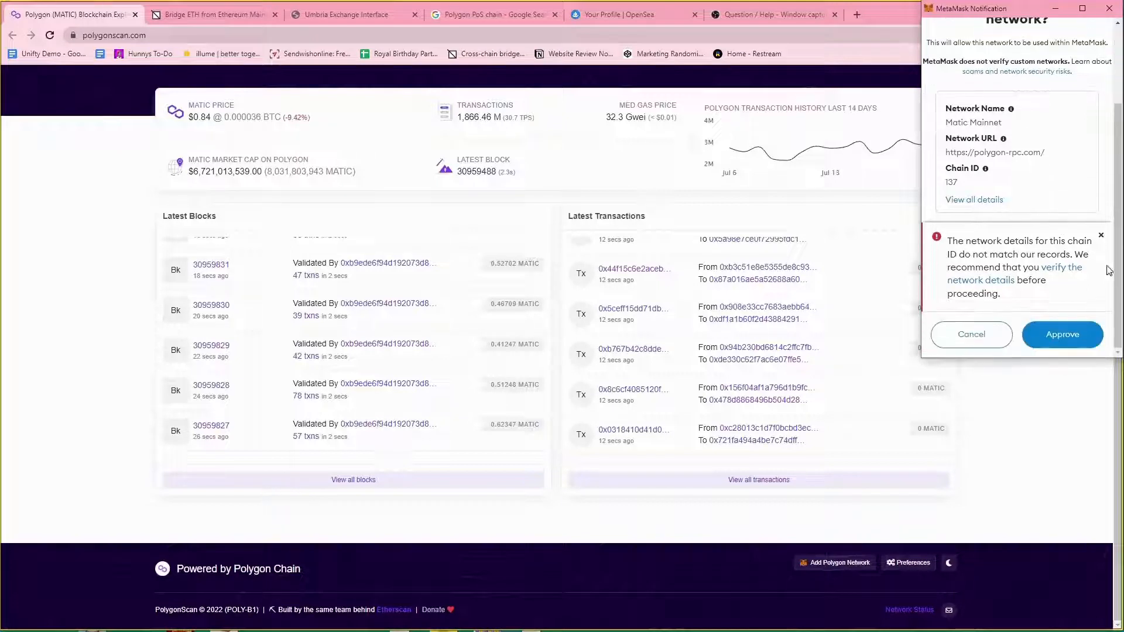
left_click(1069, 346)
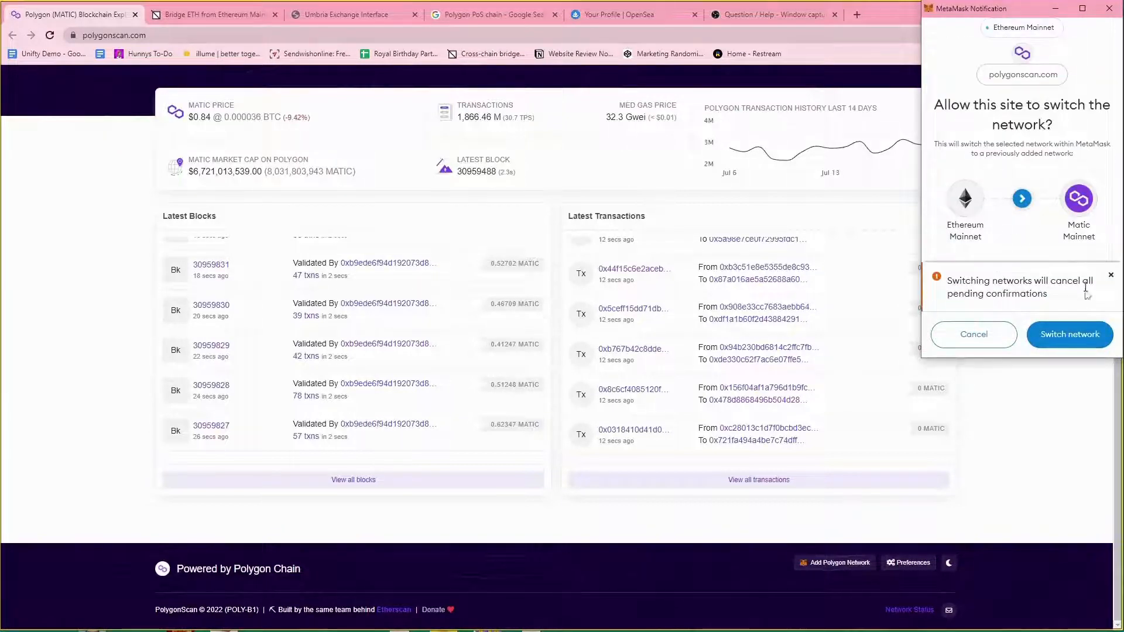
left_click(1079, 329)
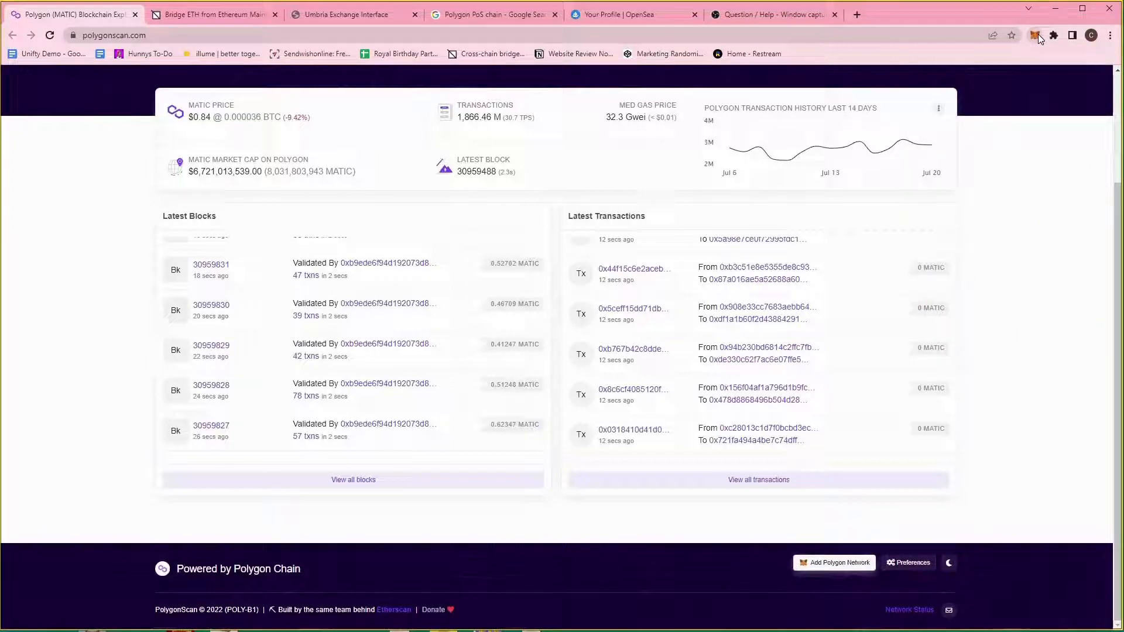
Check the Matic Mainnet balances of 0 MATIC and 0.00938 ETH.
left_click(1036, 37)
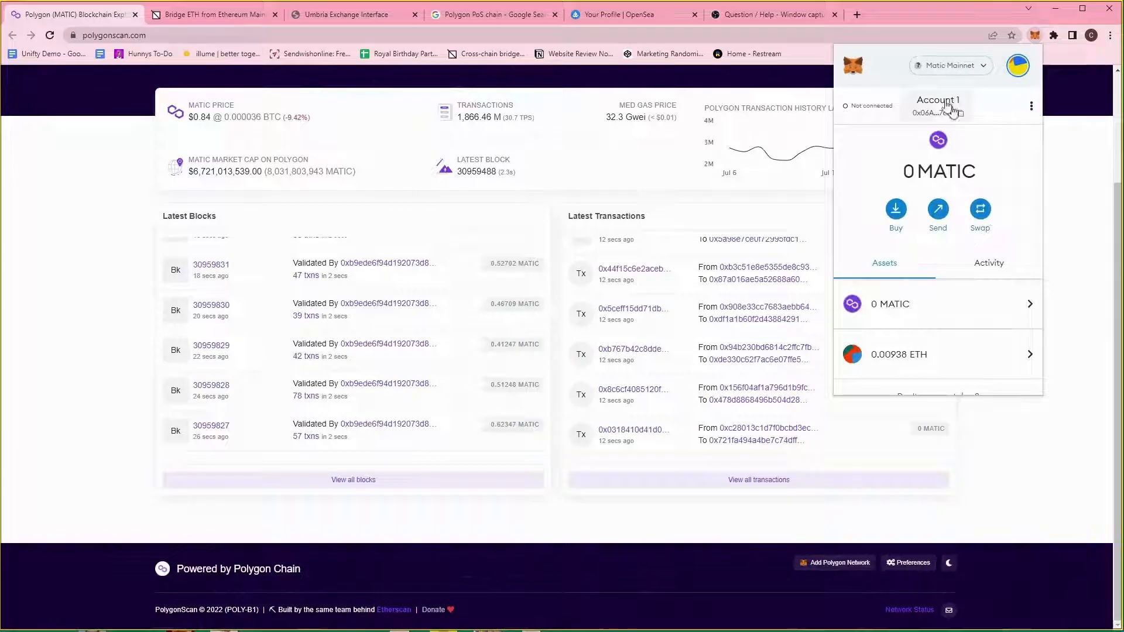
left_click(966, 66)
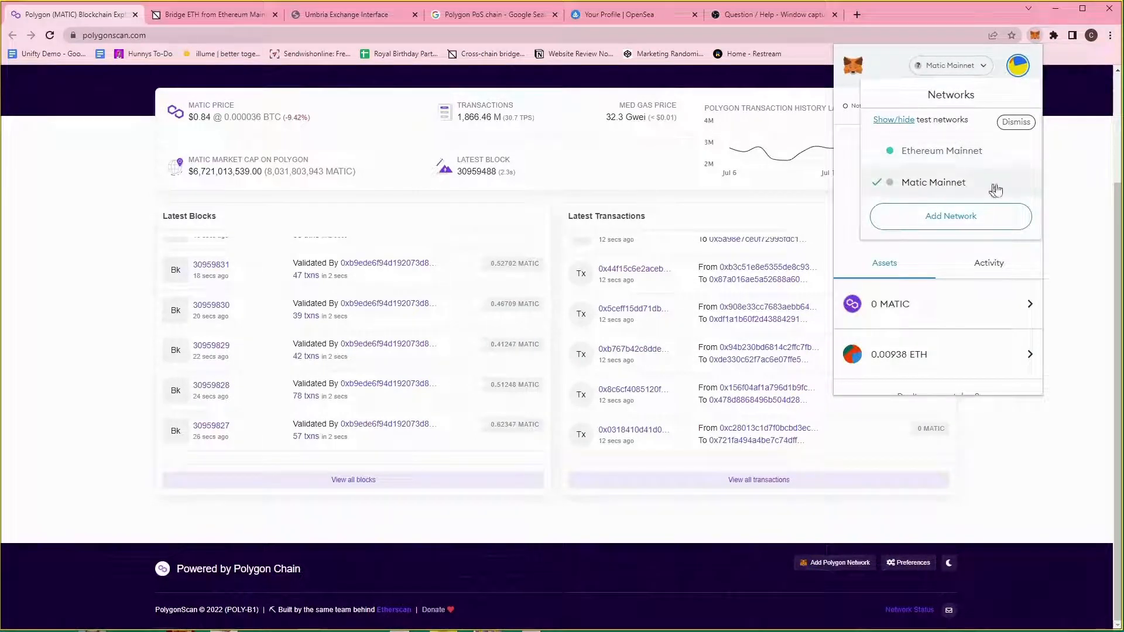
left_click(937, 184)
scroll(986, 221, "down", 1)
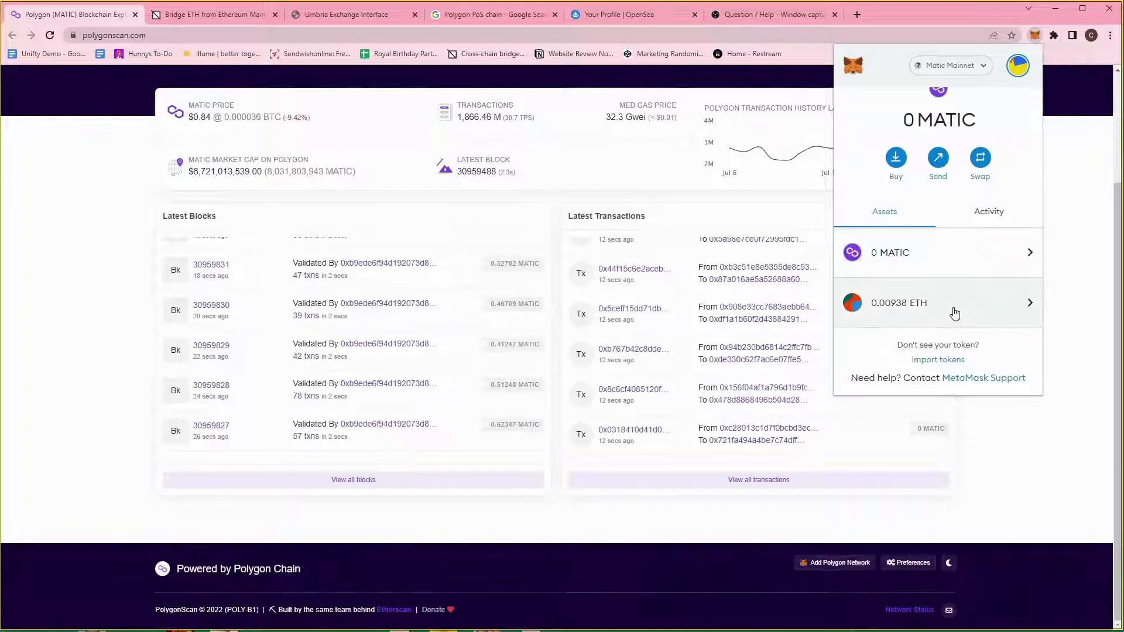
Switch the wallet back to Ethereum Mainnet.
left_click(1018, 66)
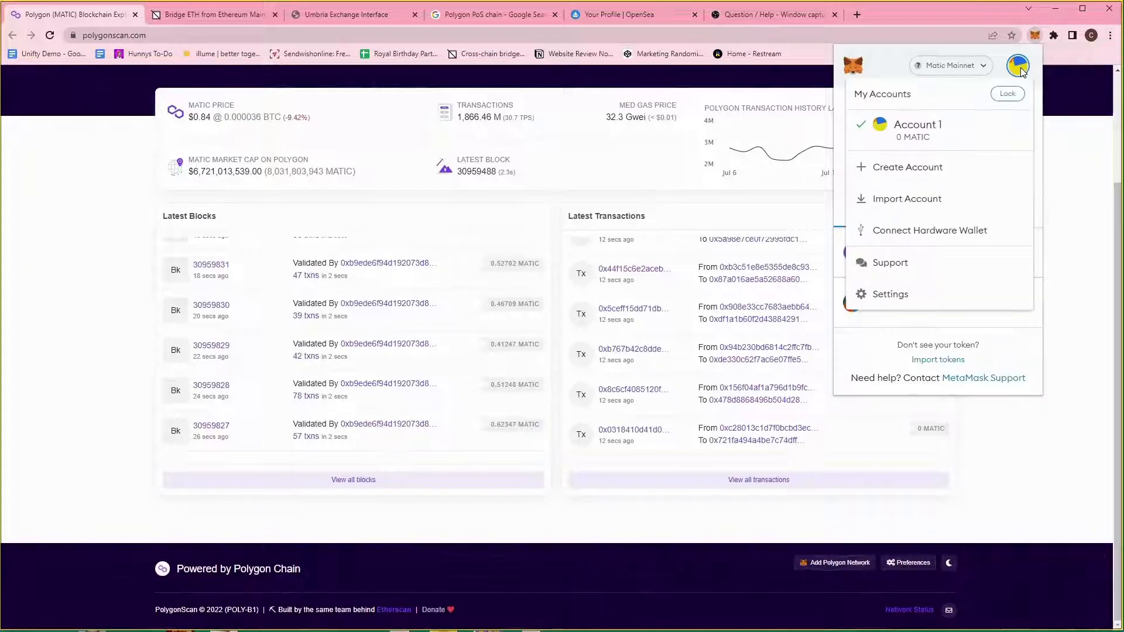
left_click(960, 76)
left_click(955, 66)
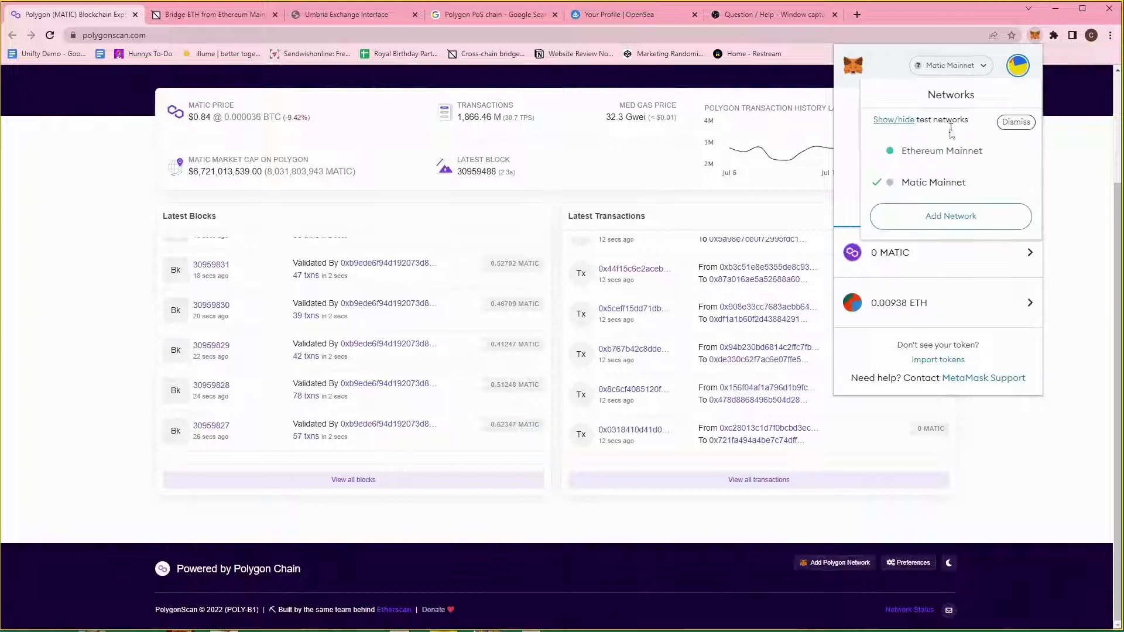
left_click(928, 150)
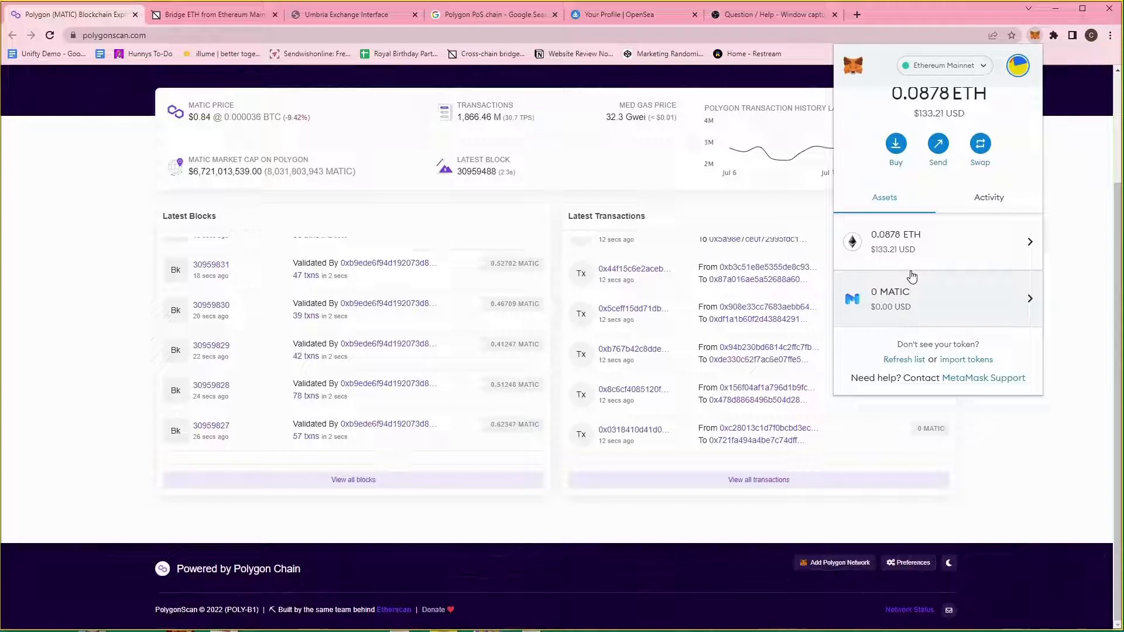
Check the wallet's Activity history, return to Assets, and go to the Umbria bridge tab.
left_click(991, 201)
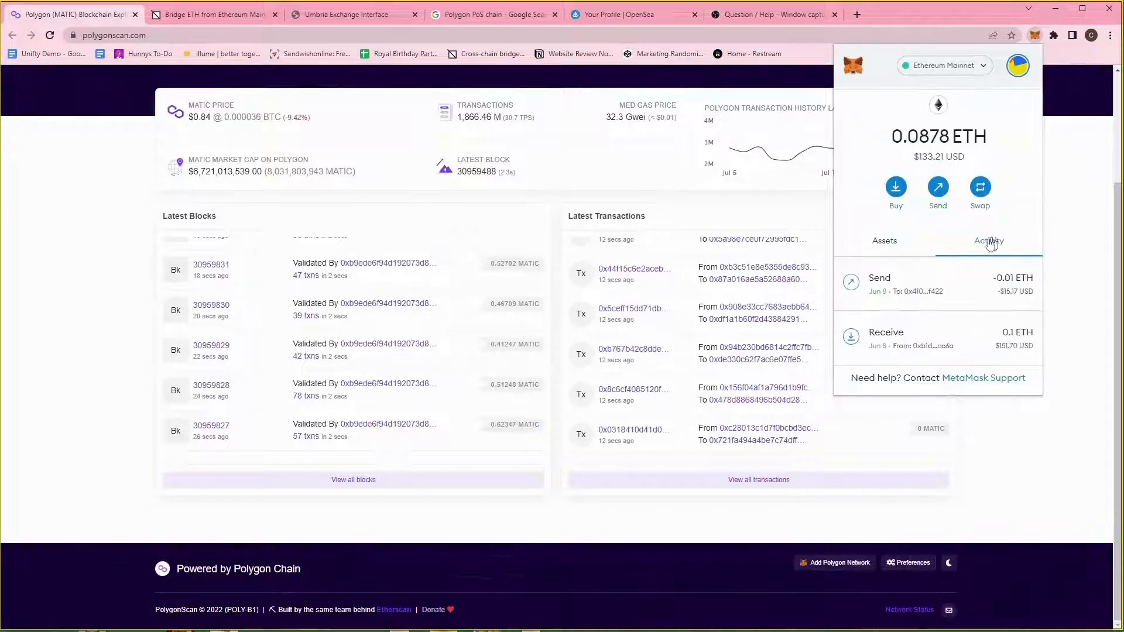
left_click(892, 243)
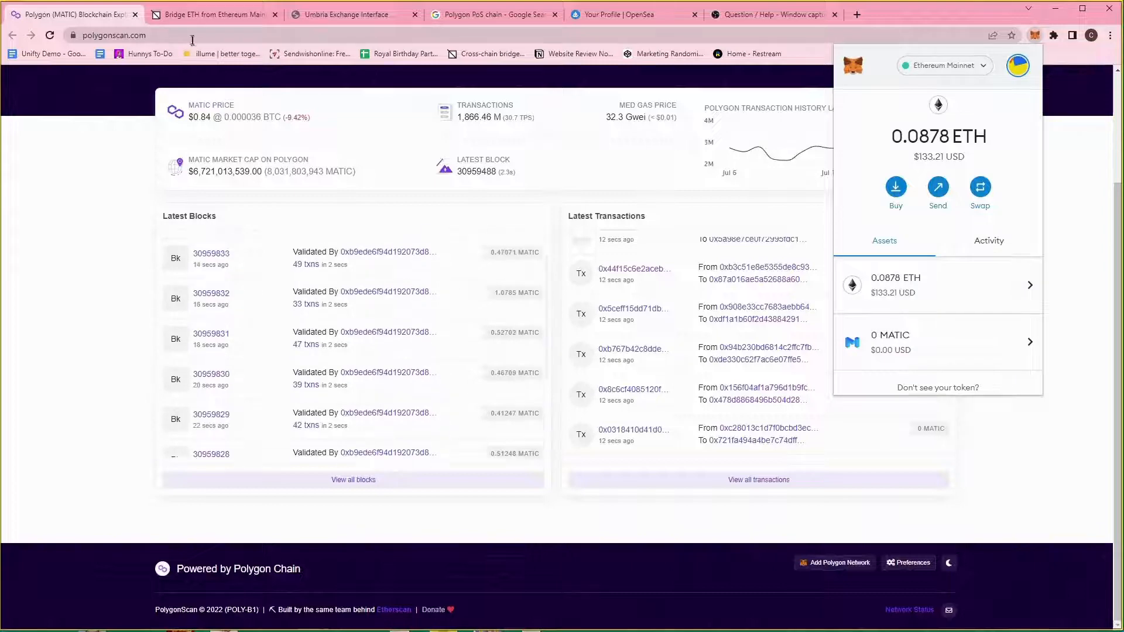
left_click(207, 17)
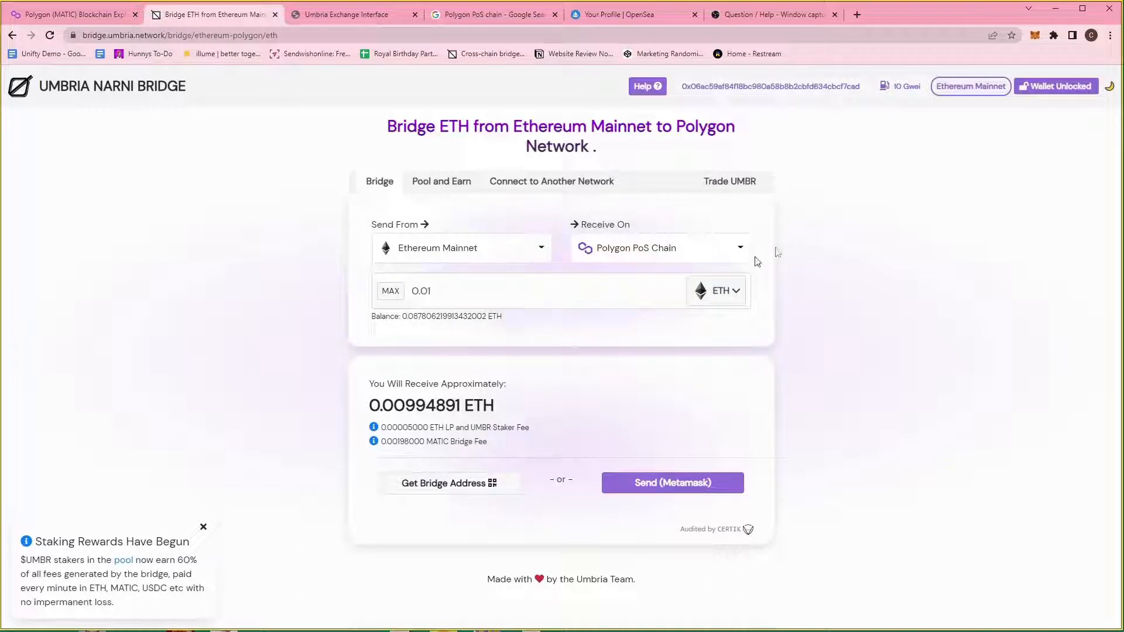
Replace the MAX amount with 0.05 ETH and bring up the bridge send confirmation.
left_click(391, 291)
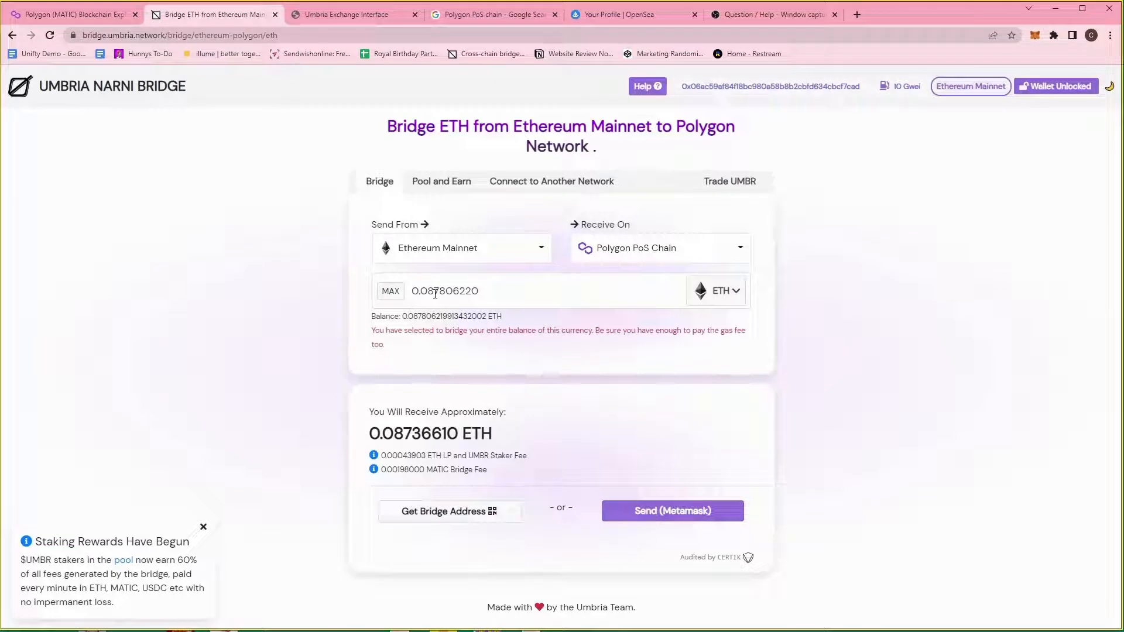
left_click_drag(399, 329, 471, 343)
left_click(486, 344)
left_click_drag(431, 291, 566, 295)
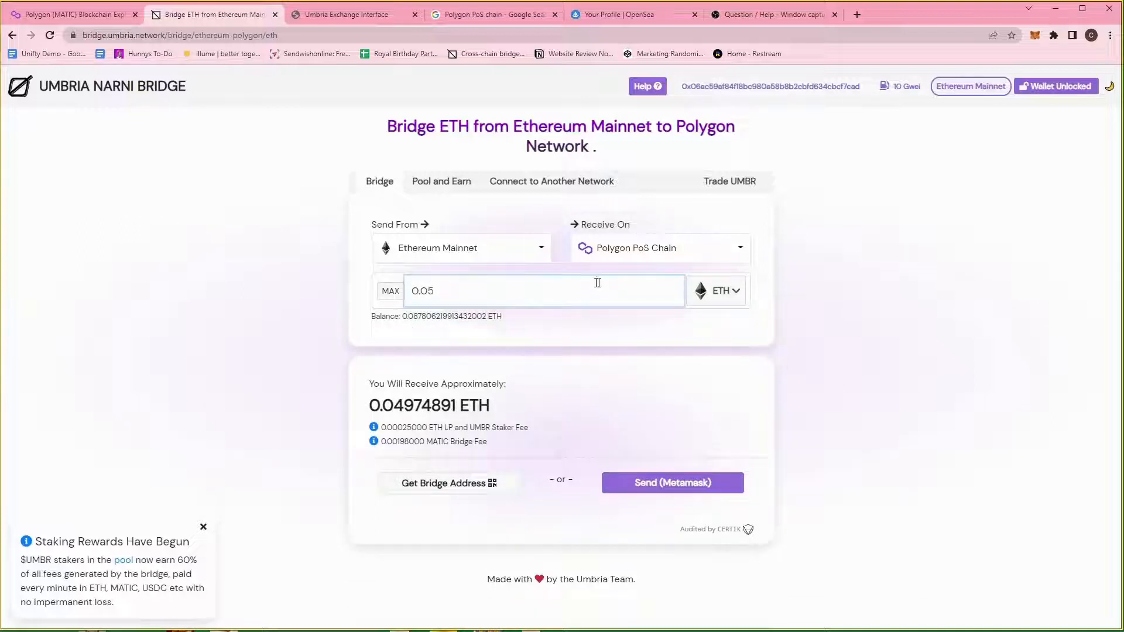
left_click(949, 298)
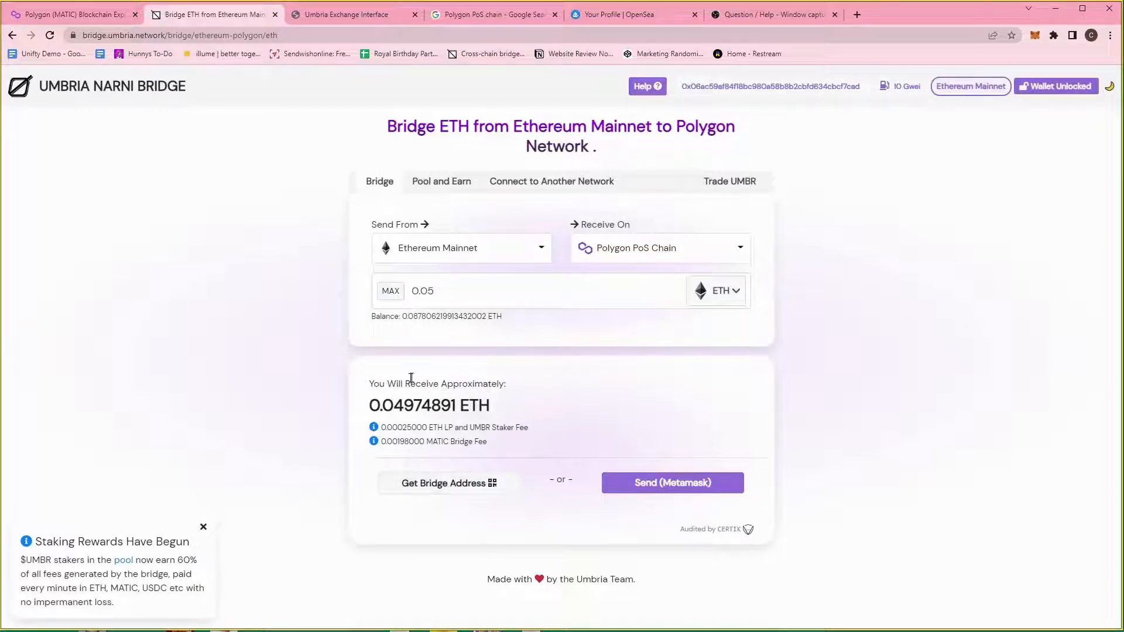
mouse_move(425, 407)
left_click(703, 493)
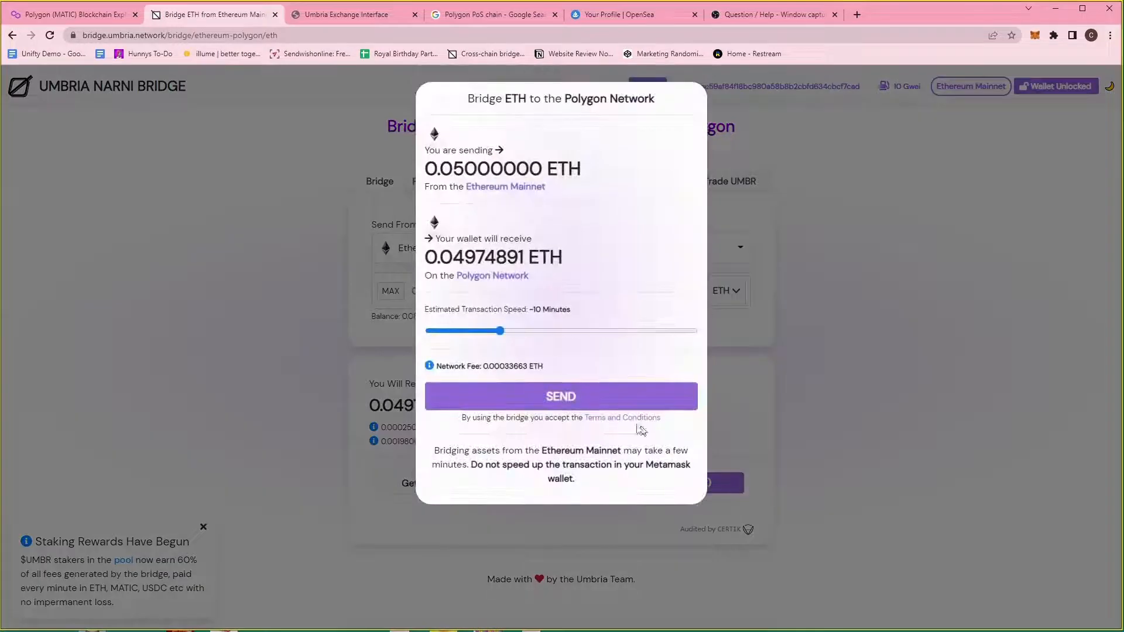
Send 0.05 ETH to the bridge, confirm it in MetaMask, and check the pending transfer.
left_click(598, 406)
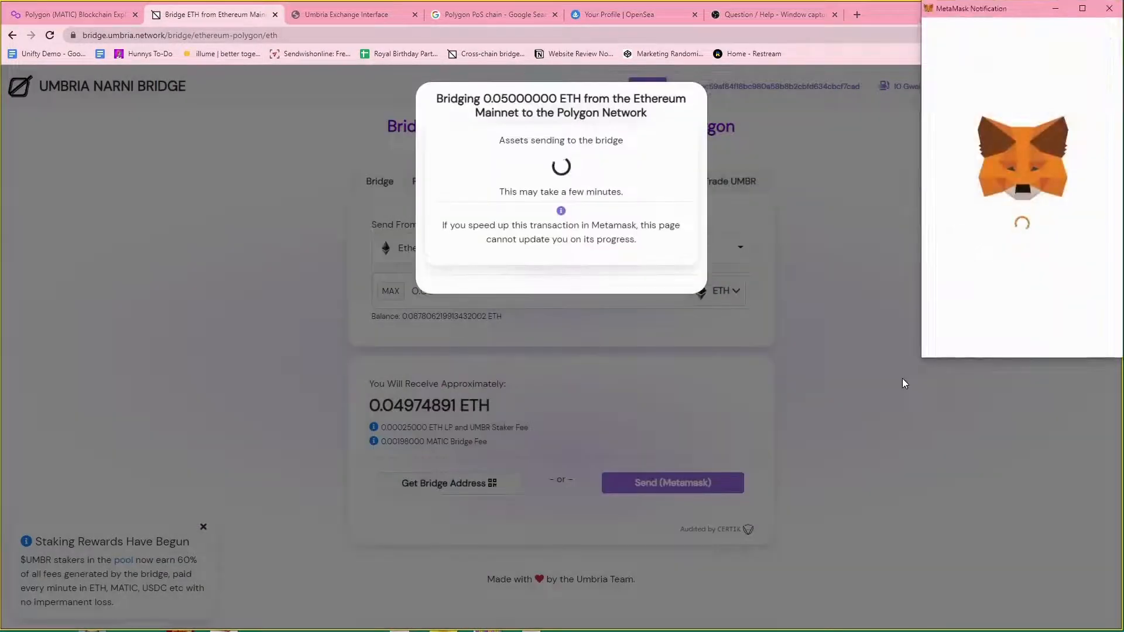
scroll(985, 296, "down", 5)
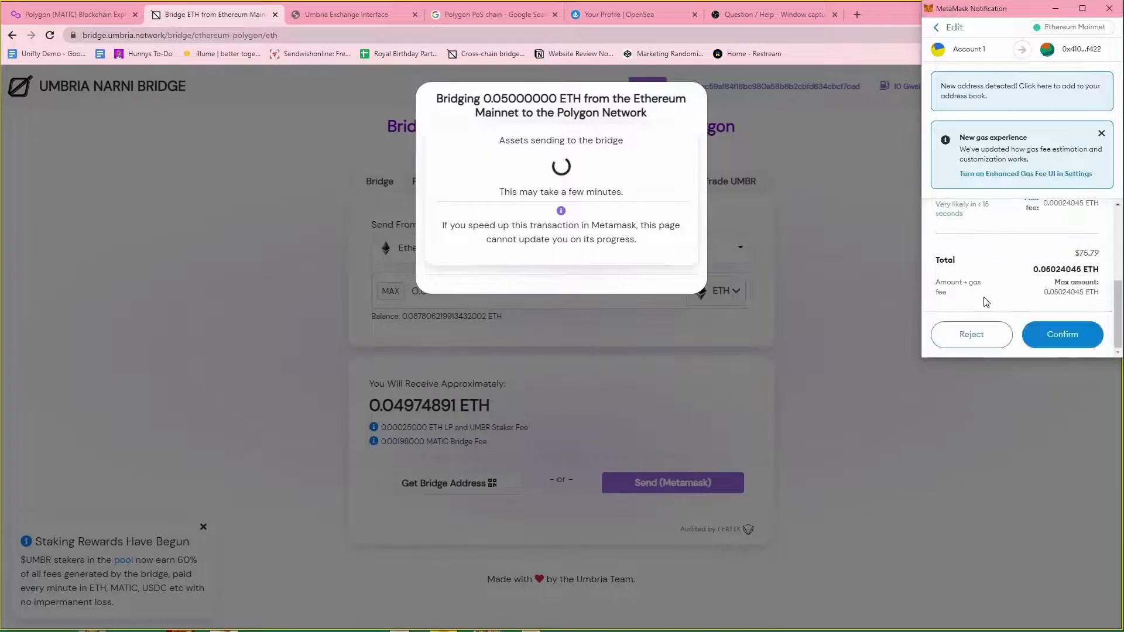
left_click(1062, 336)
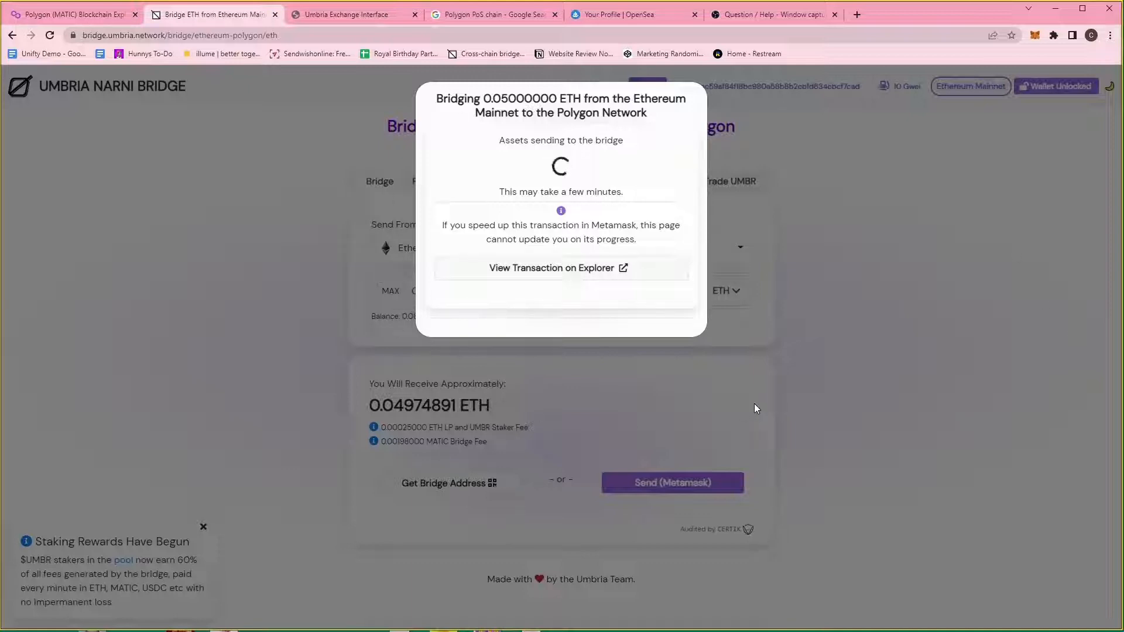
left_click(1037, 35)
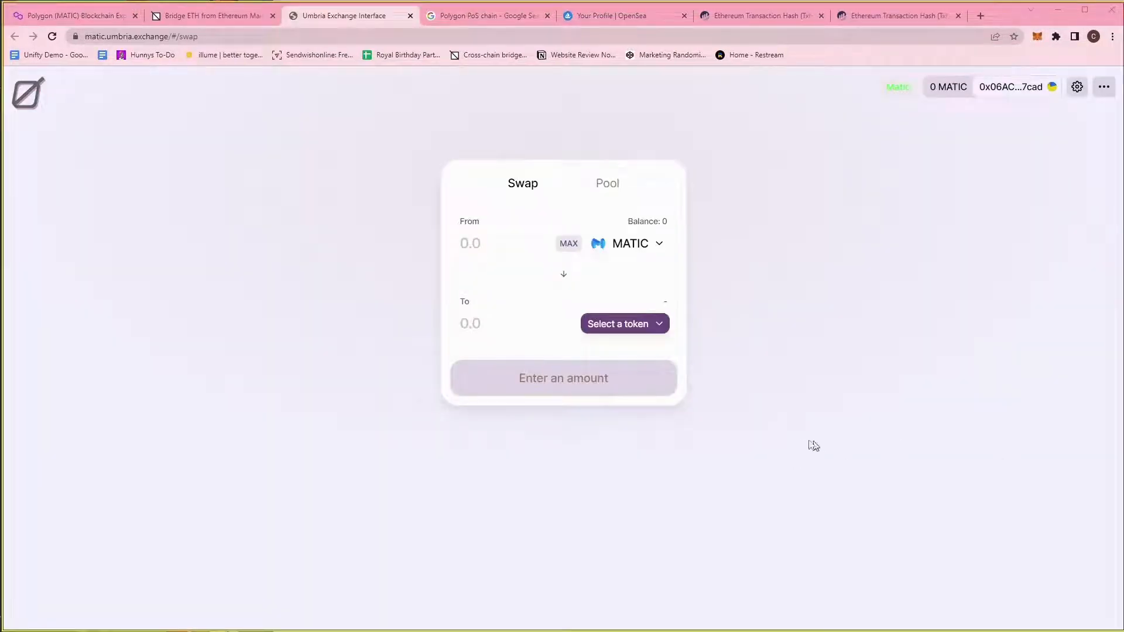
left_click(214, 16)
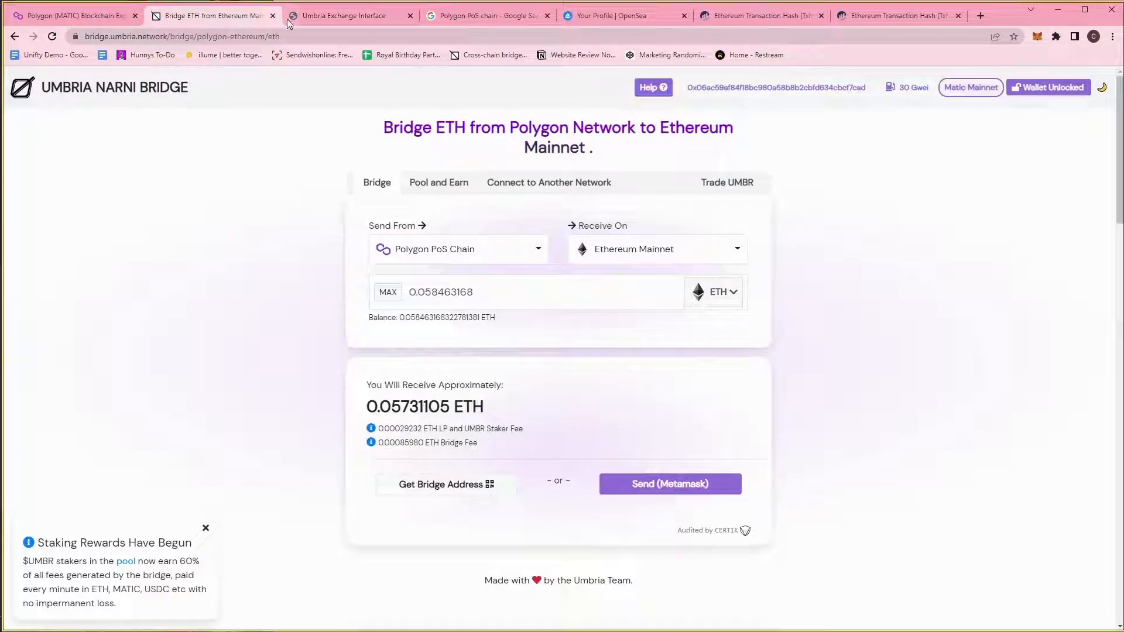
left_click(316, 17)
left_click(232, 19)
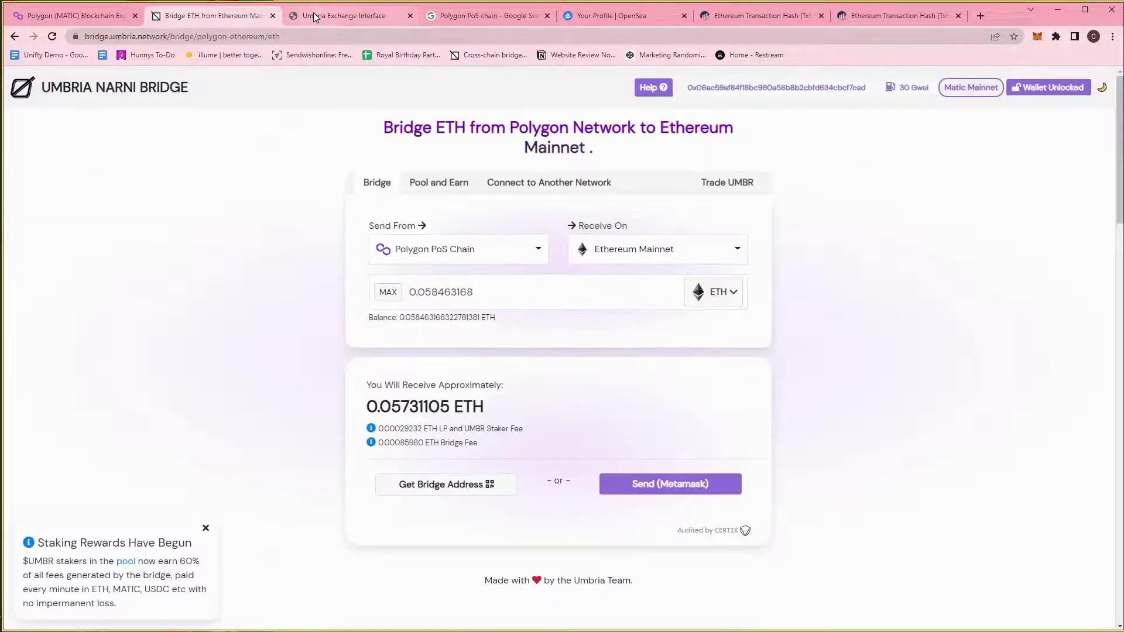
left_click(315, 18)
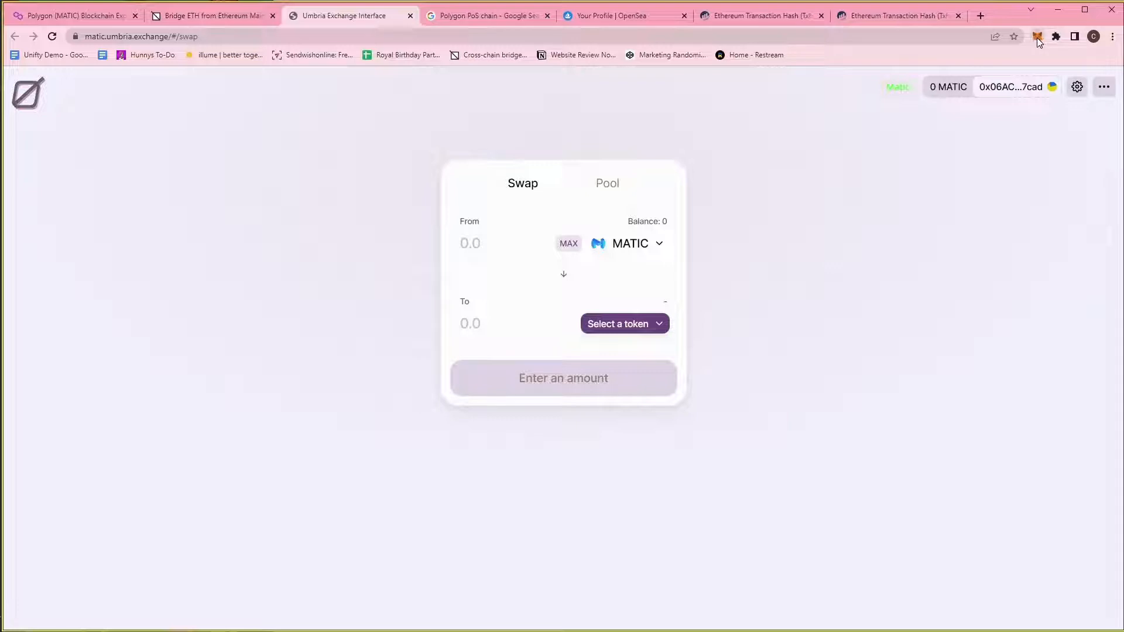
left_click(1037, 37)
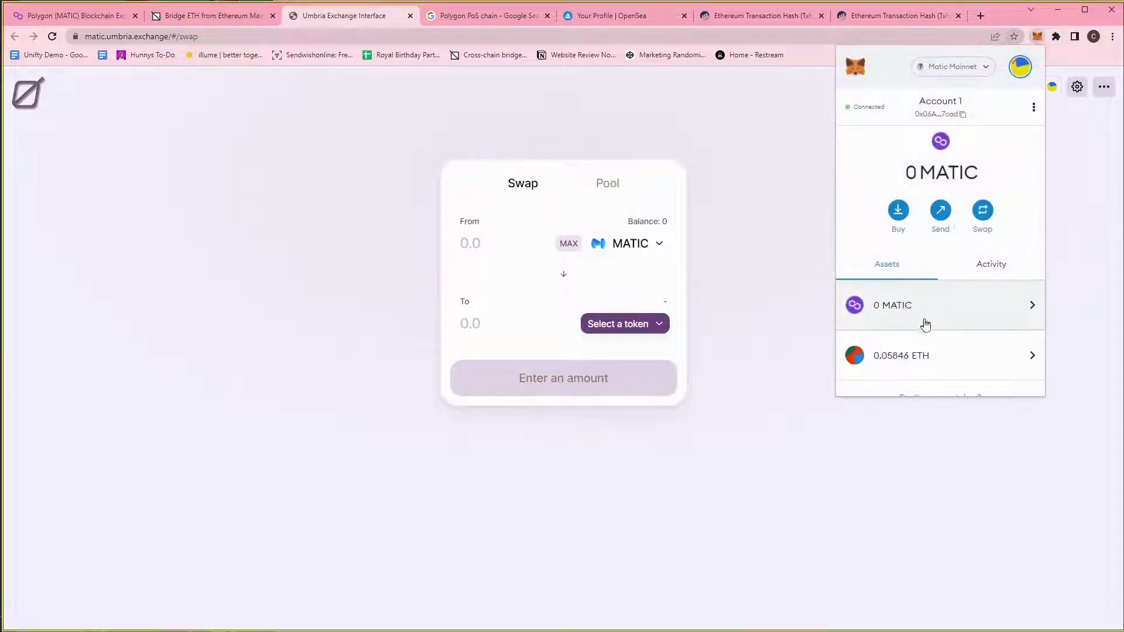
scroll(937, 322, "down", 2)
scroll(957, 320, "up", 2)
scroll(972, 316, "down", 1)
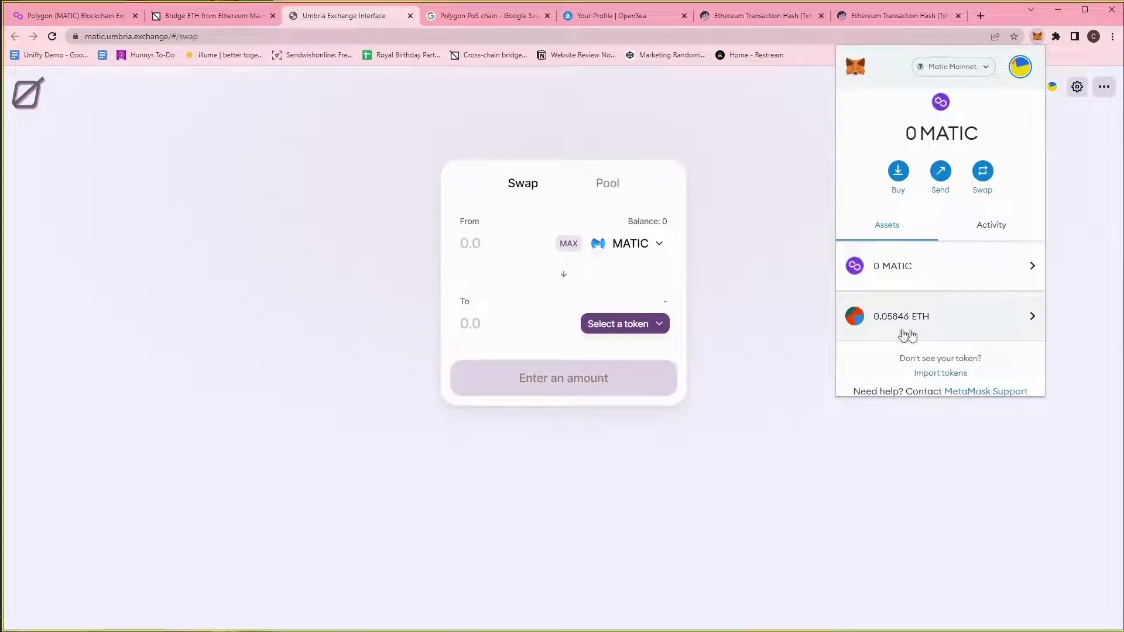
left_click(966, 68)
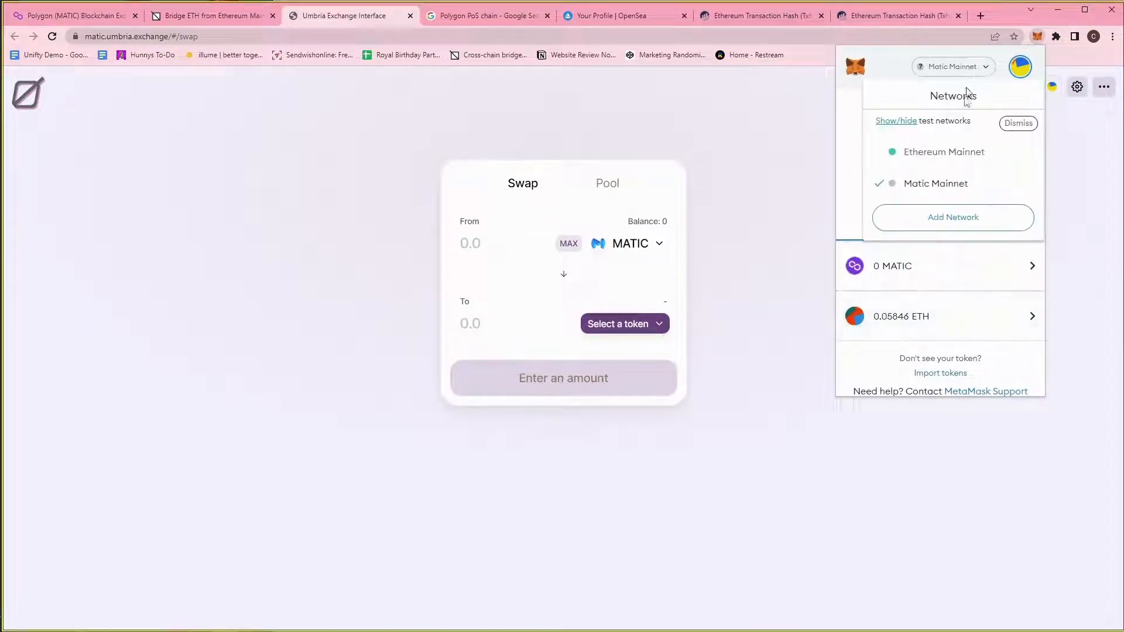
left_click(934, 165)
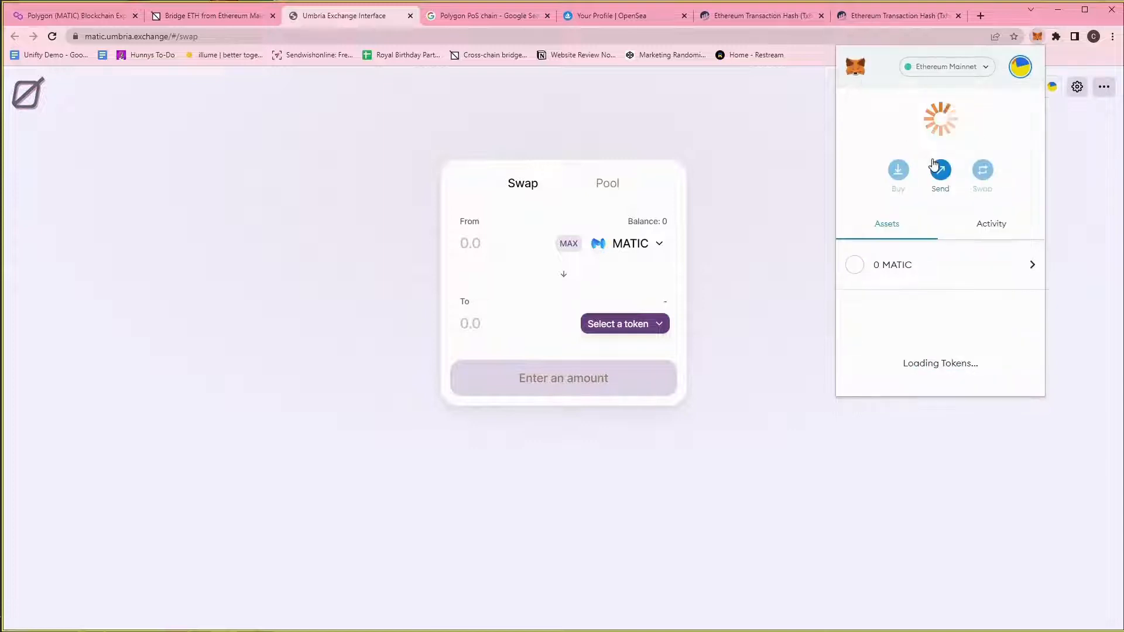
left_click(954, 69)
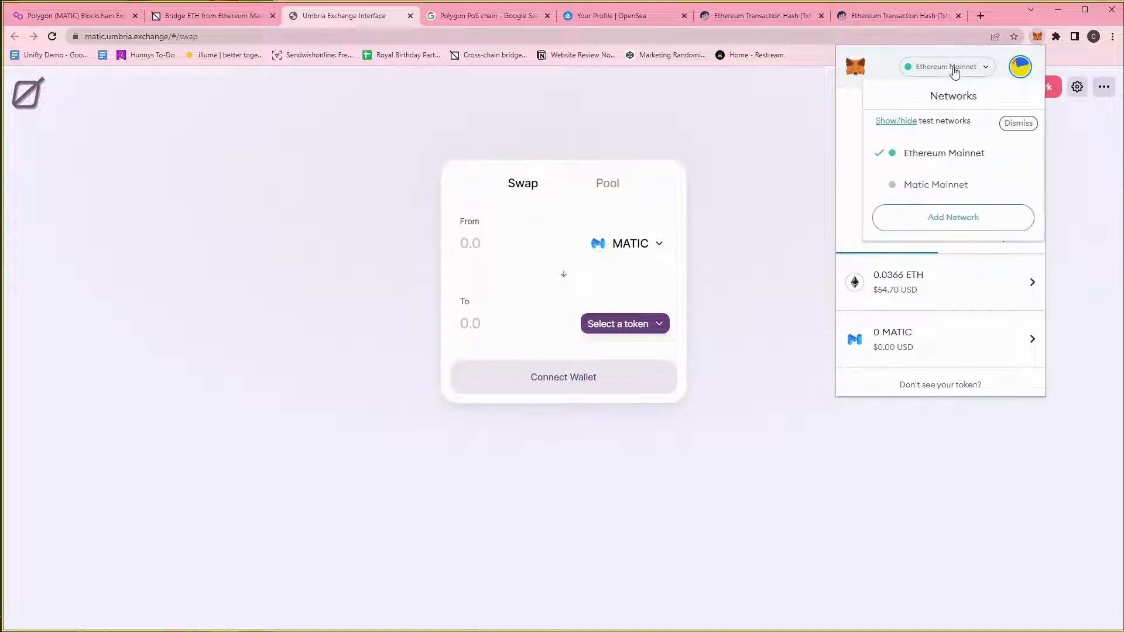
left_click(933, 189)
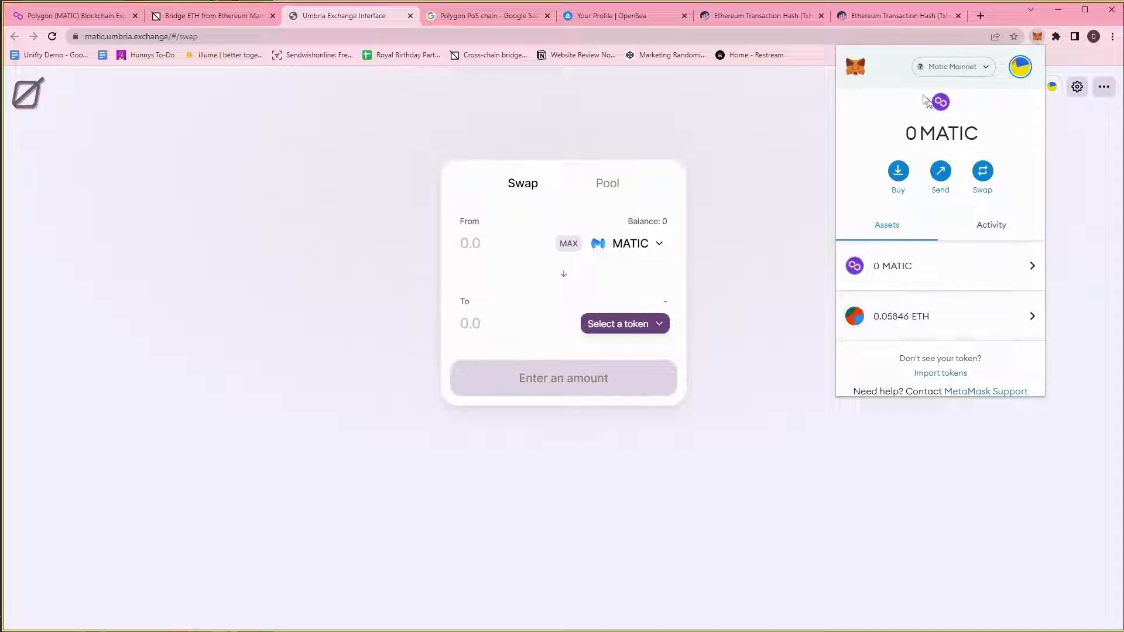
left_click(627, 246)
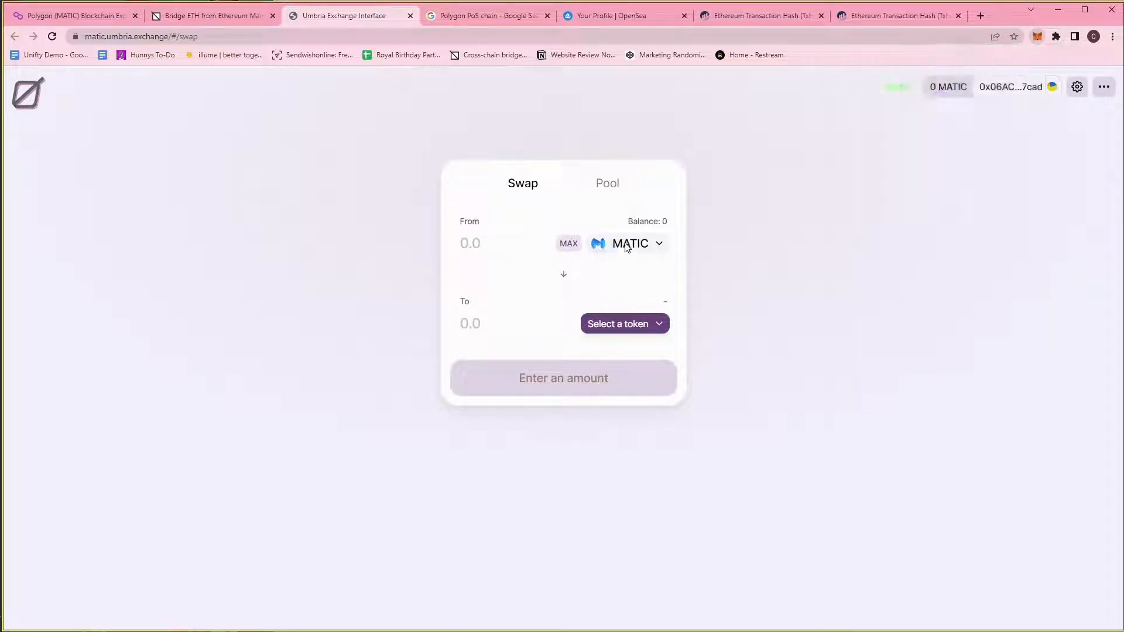
Set the swap to the full 0.0584631 ETH balance from ETH into MATIC.
left_click(626, 246)
left_click(523, 266)
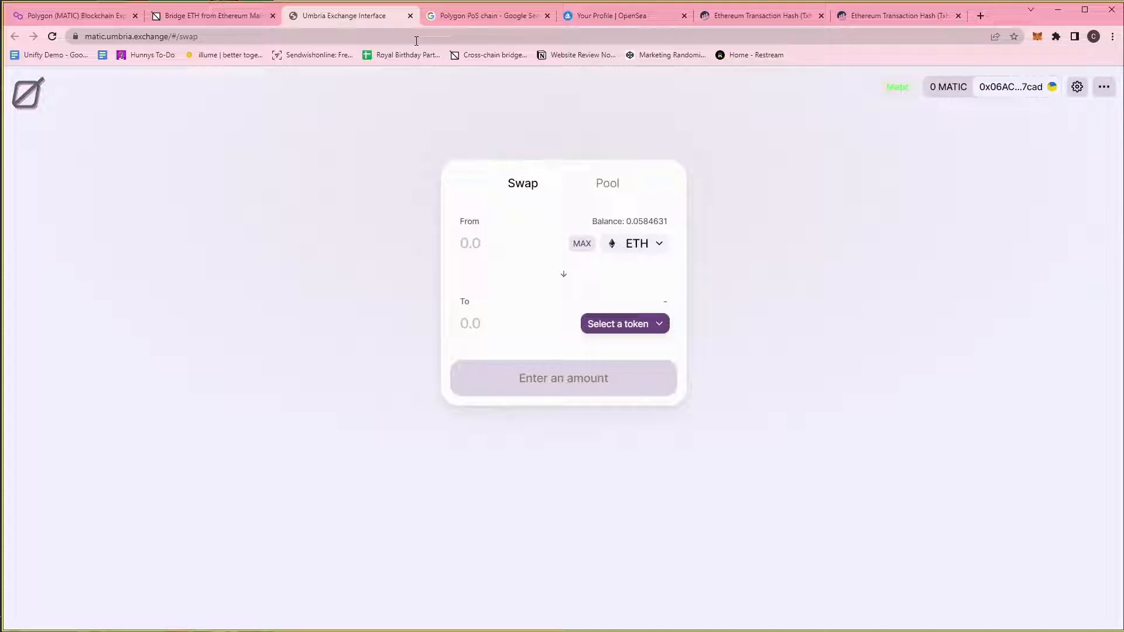
left_click(583, 246)
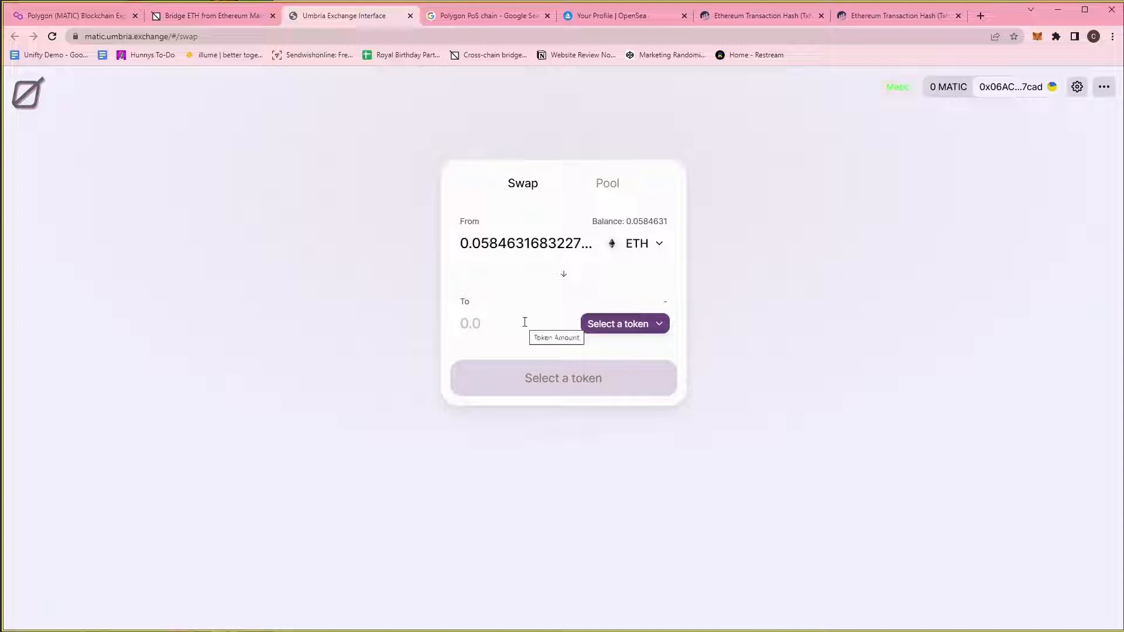
left_click(640, 325)
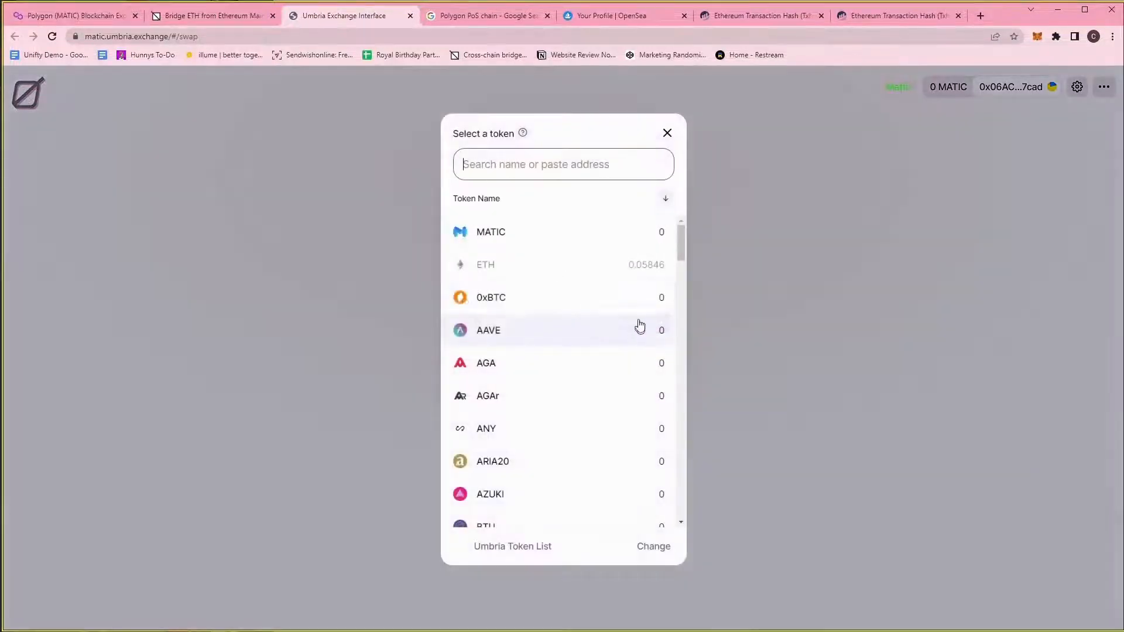
left_click(538, 228)
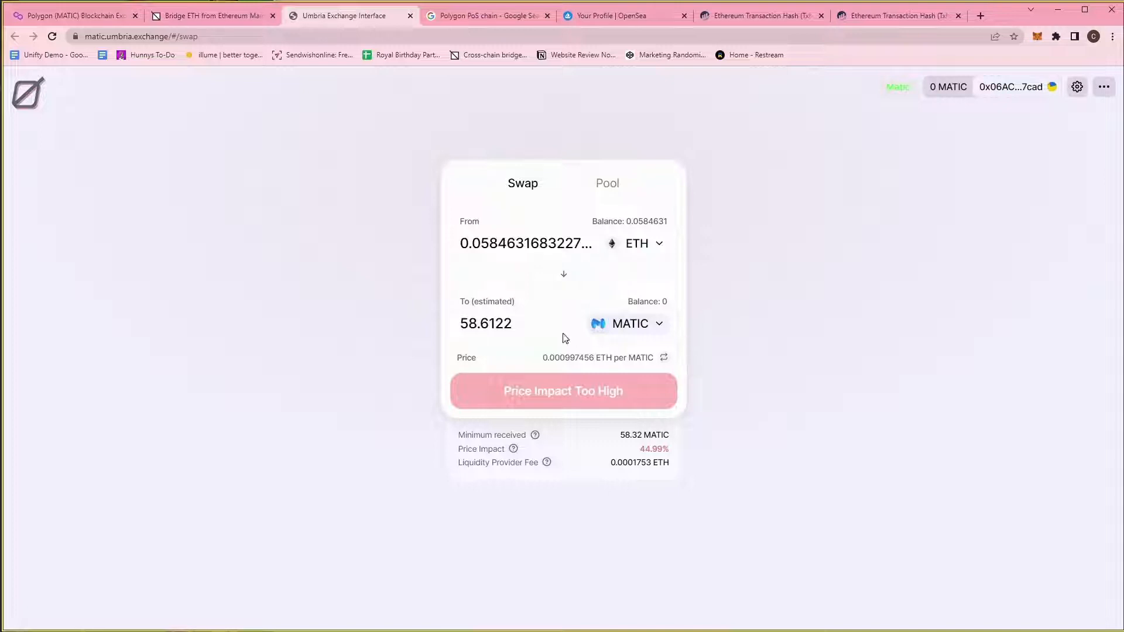
Keep the wallet on Matic Mainnet, recheck the bridge and Polygonscan tabs, and return to the swap.
left_click(627, 330)
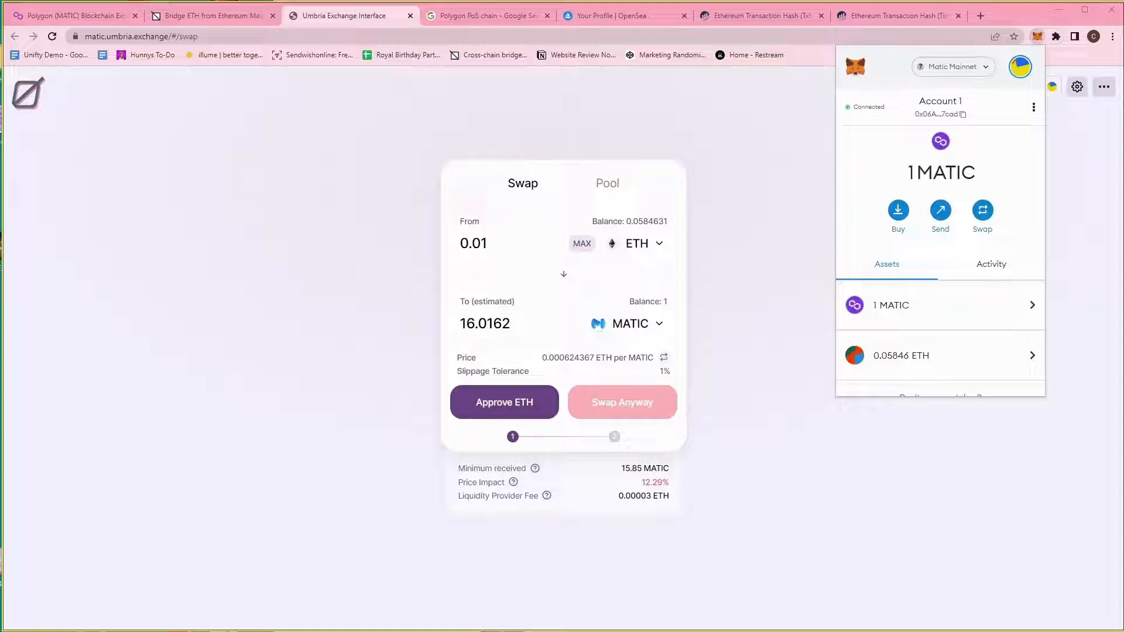
left_click(958, 71)
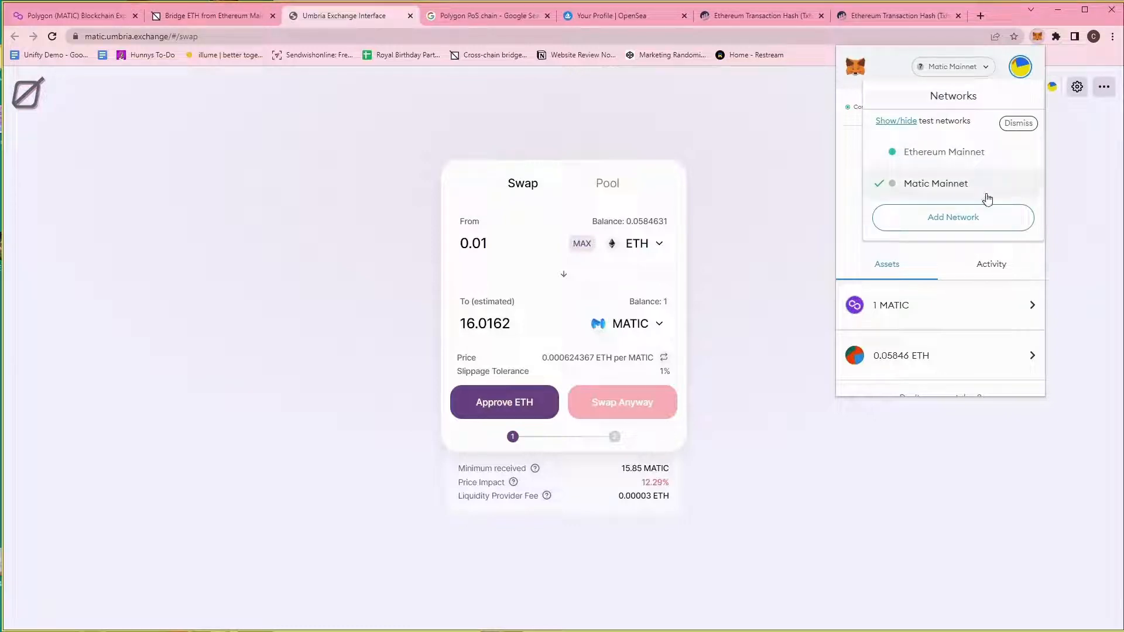
left_click(990, 189)
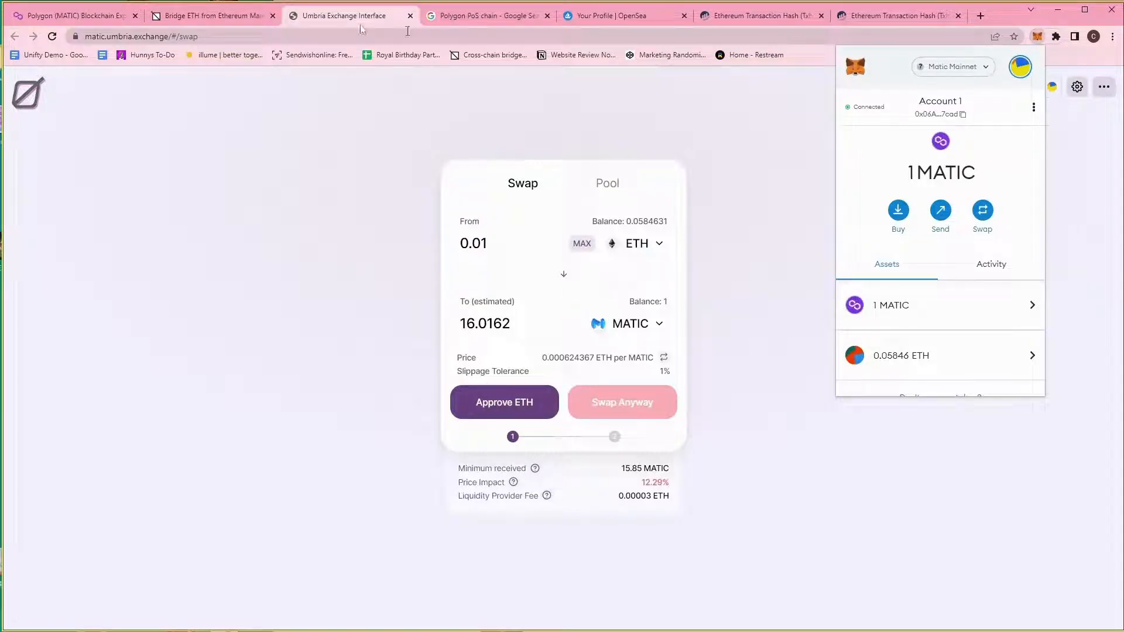
left_click(196, 20)
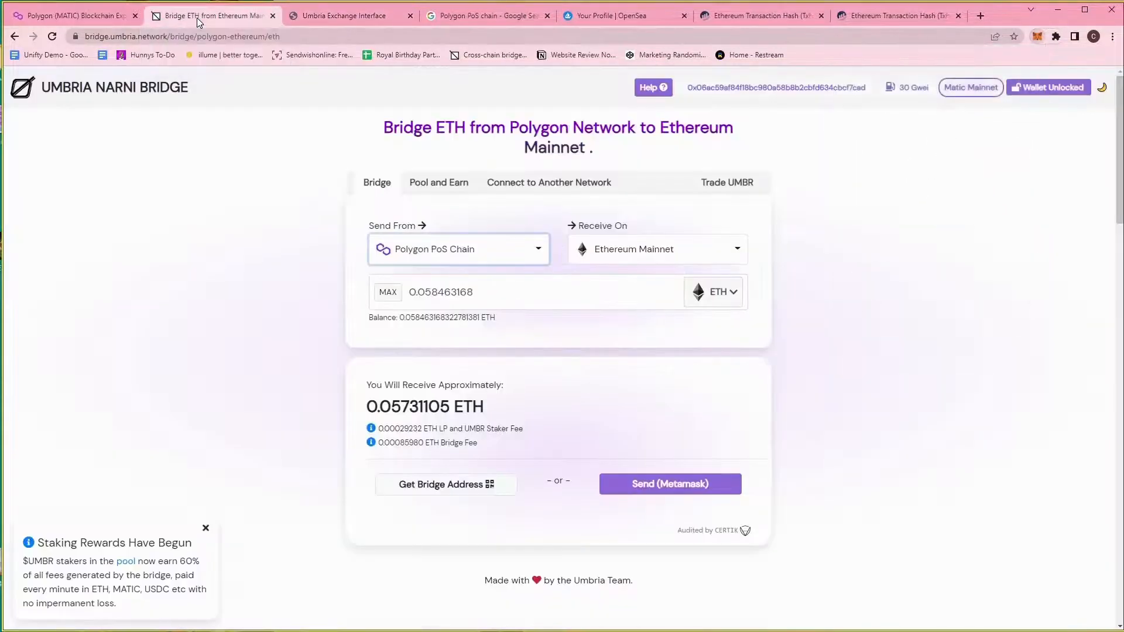
left_click(88, 15)
left_click(211, 18)
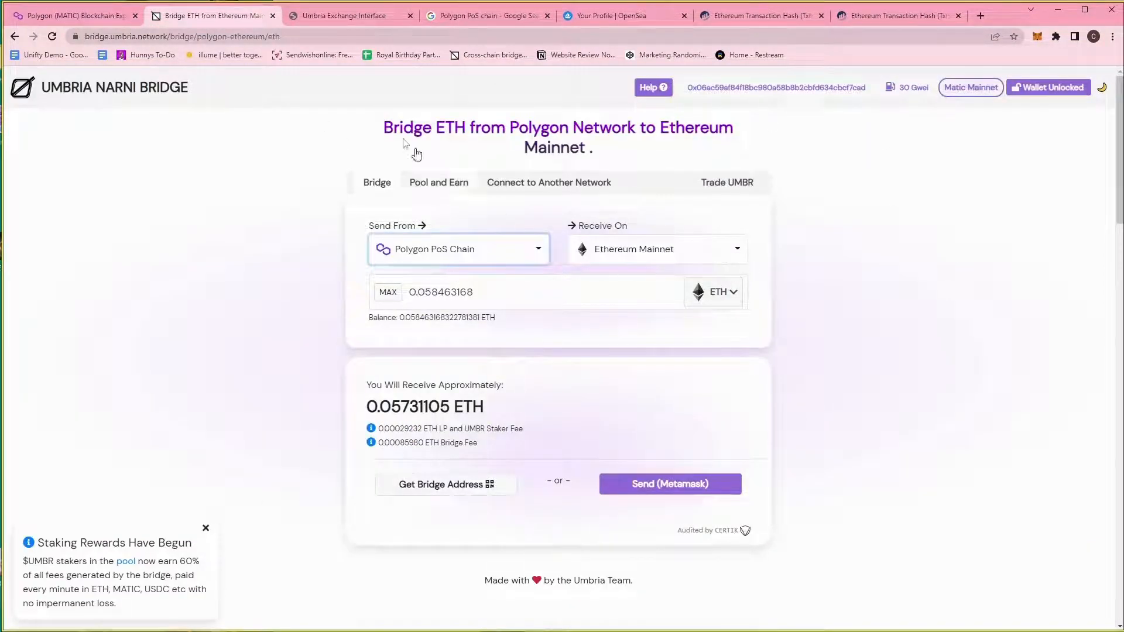
left_click(340, 17)
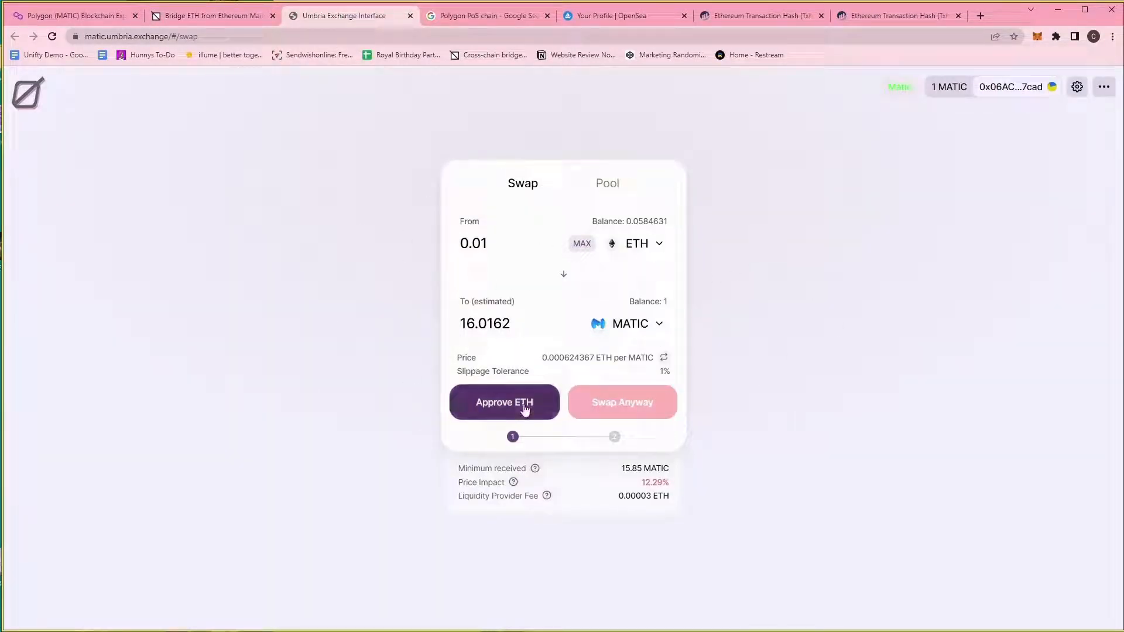
Approve the exchange to spend ETH and confirm the approval in MetaMask.
left_click(522, 407)
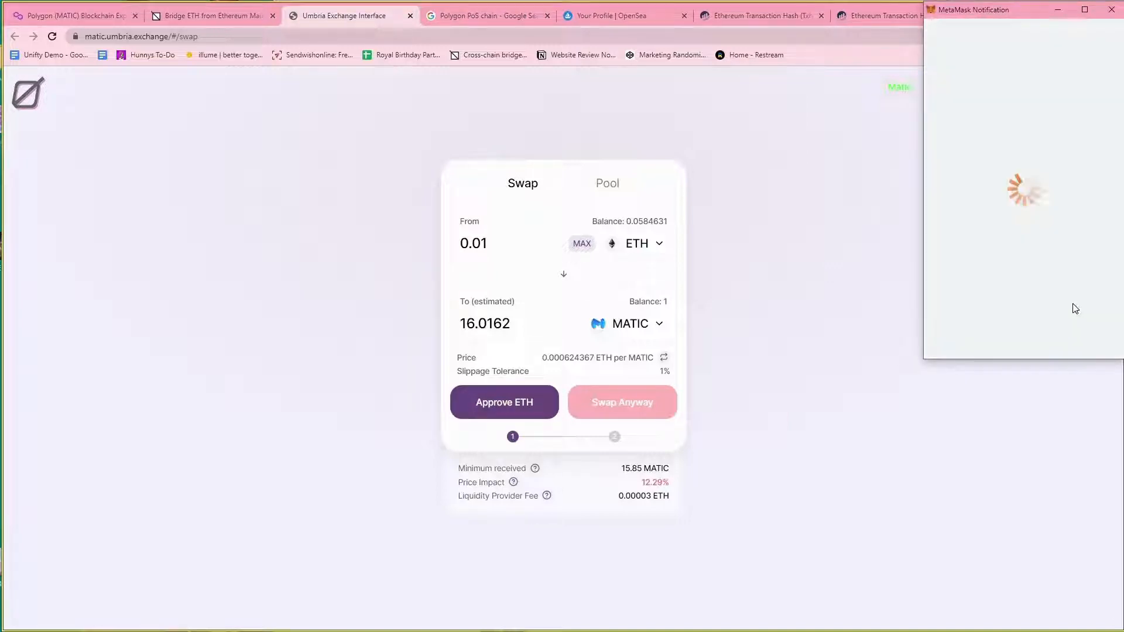
scroll(1074, 307, "down", 5)
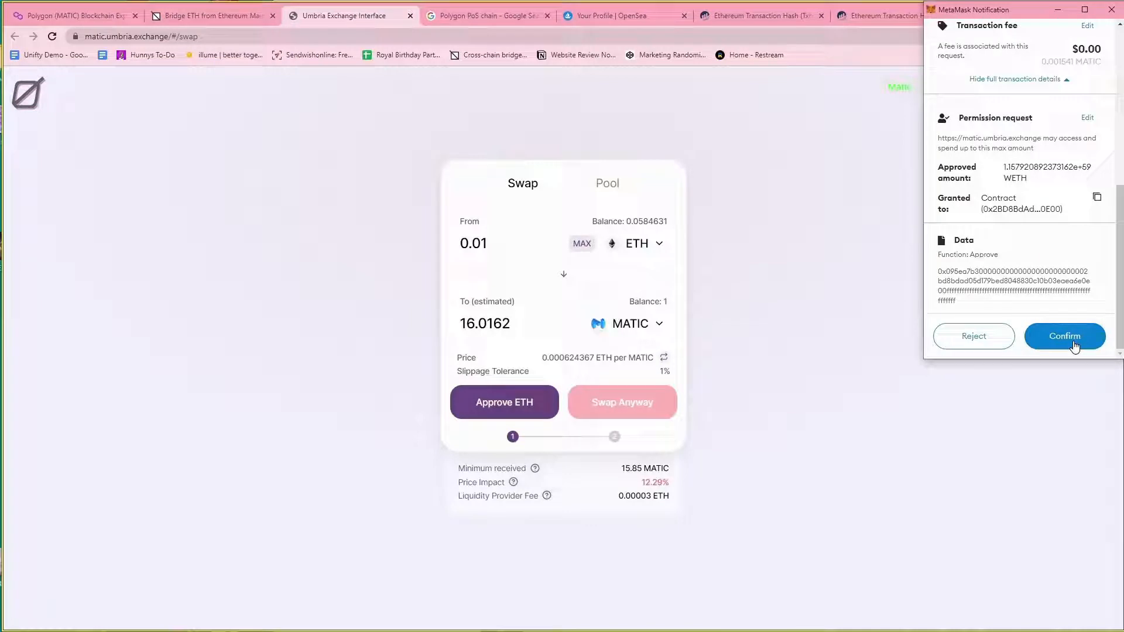
left_click(1075, 345)
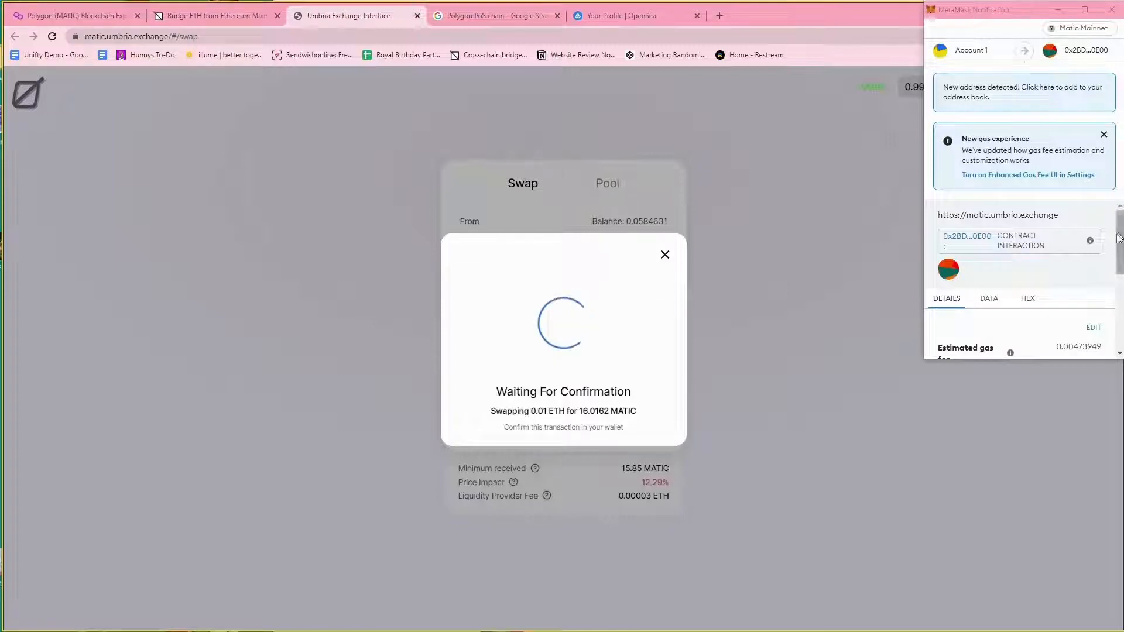
Confirm the 0.01 ETH to MATIC swap in MetaMask and close the submitted notice.
scroll(1049, 292, "down", 5)
left_click(1084, 331)
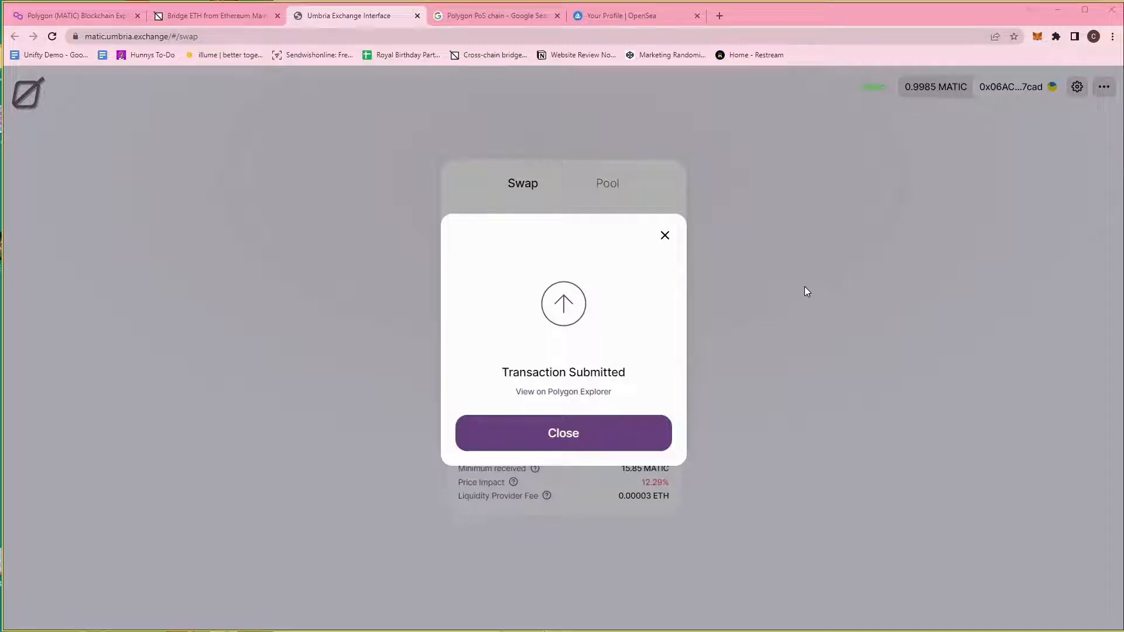
left_click(654, 444)
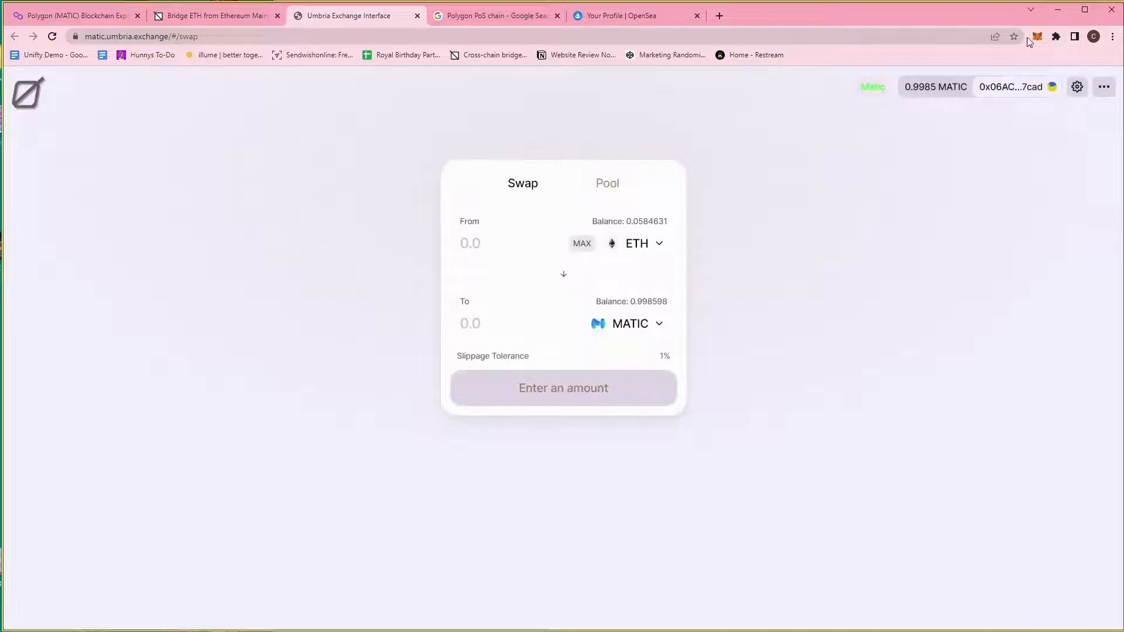
Confirm the swapped MATIC arrived, then open Rarity Garden's Polygon minting and Collection Manager panel.
left_click(1036, 37)
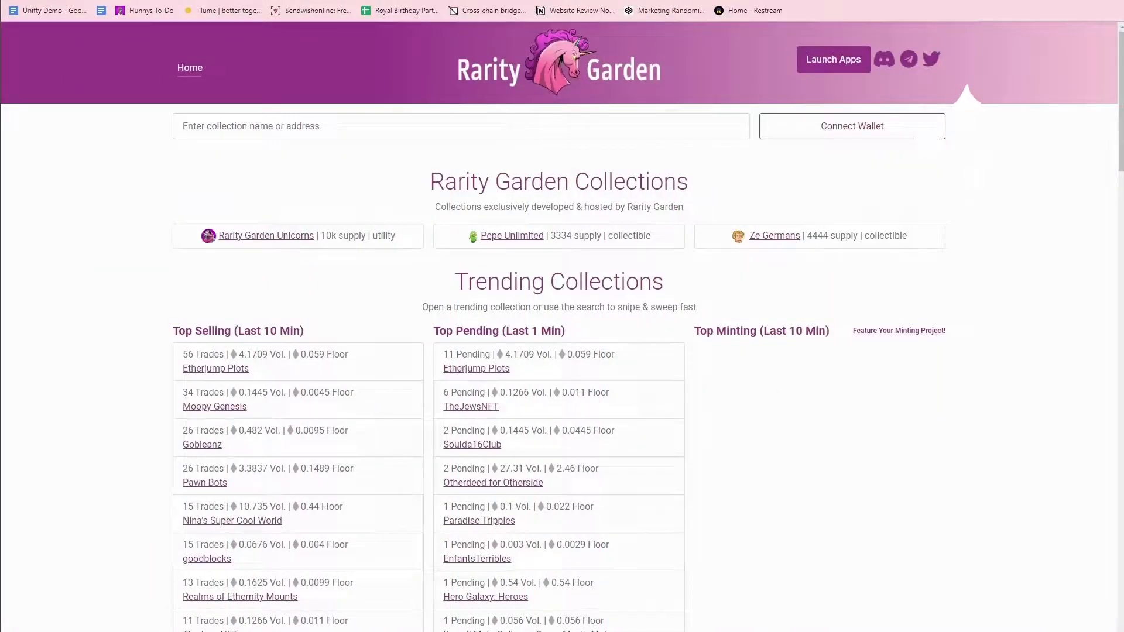
left_click(831, 70)
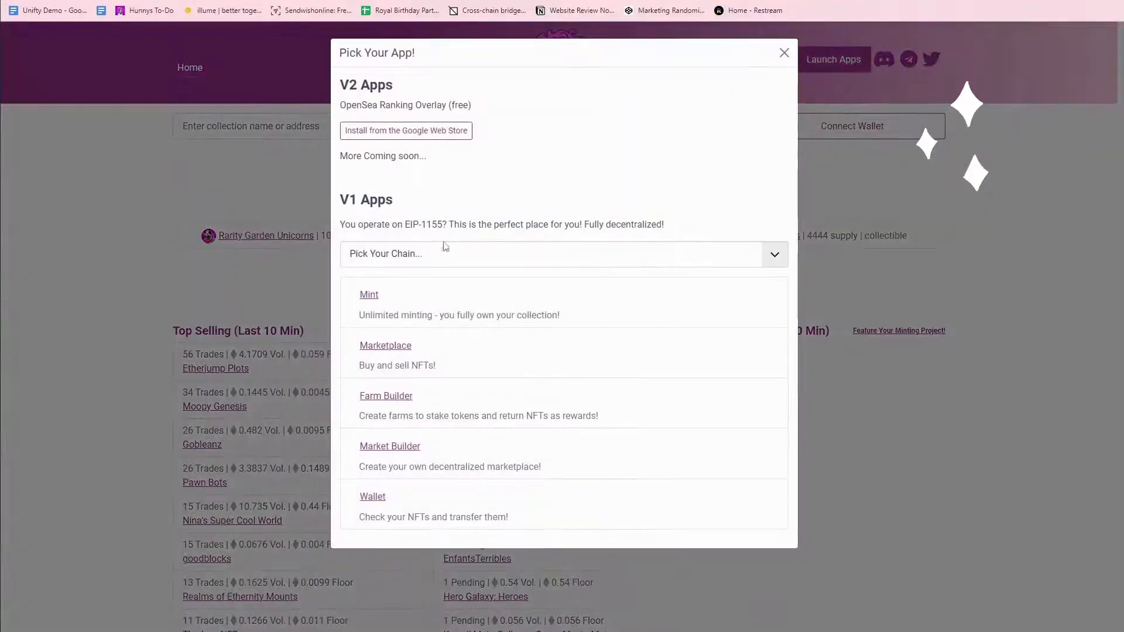
left_click(442, 252)
left_click(422, 297)
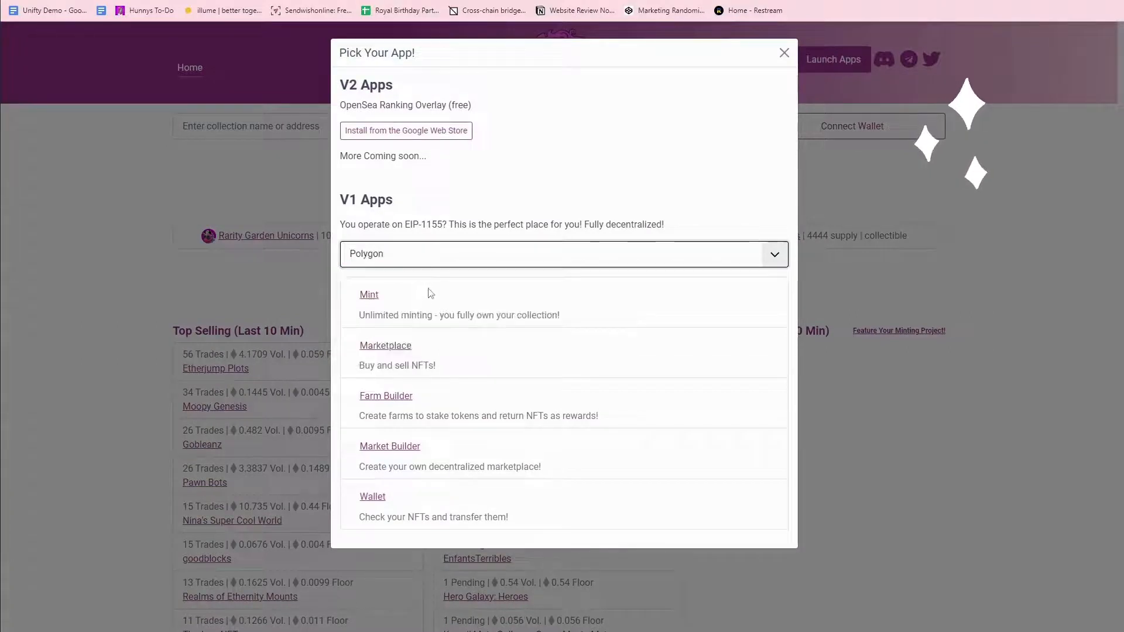
left_click(380, 303)
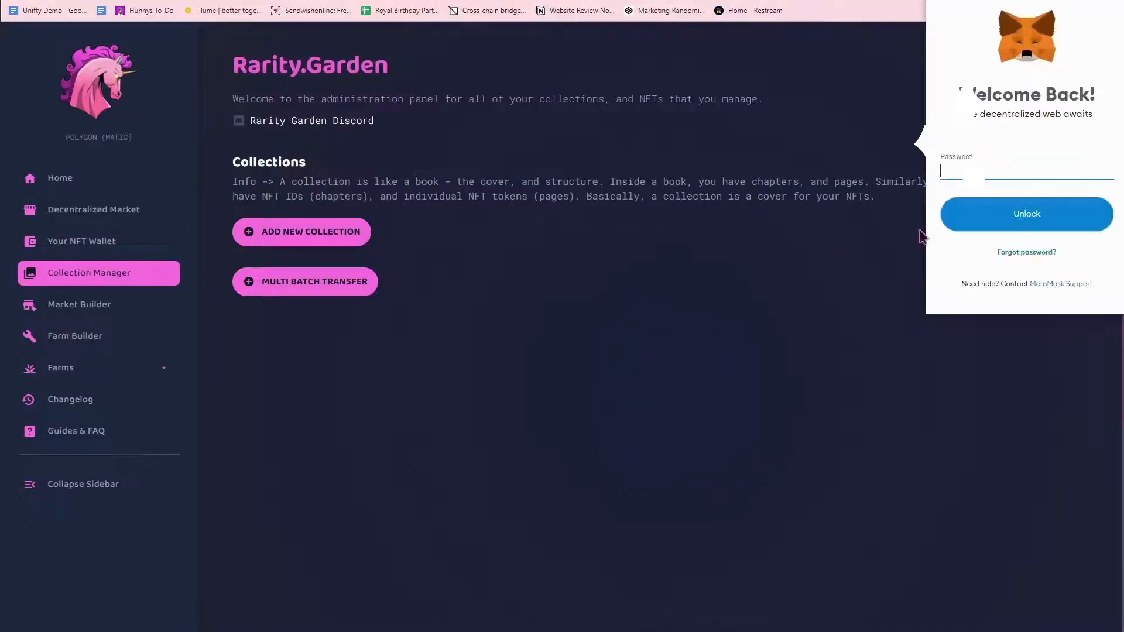
Unlock MetaMask with the wallet password and verify it is on Matic Mainnet.
type("•")
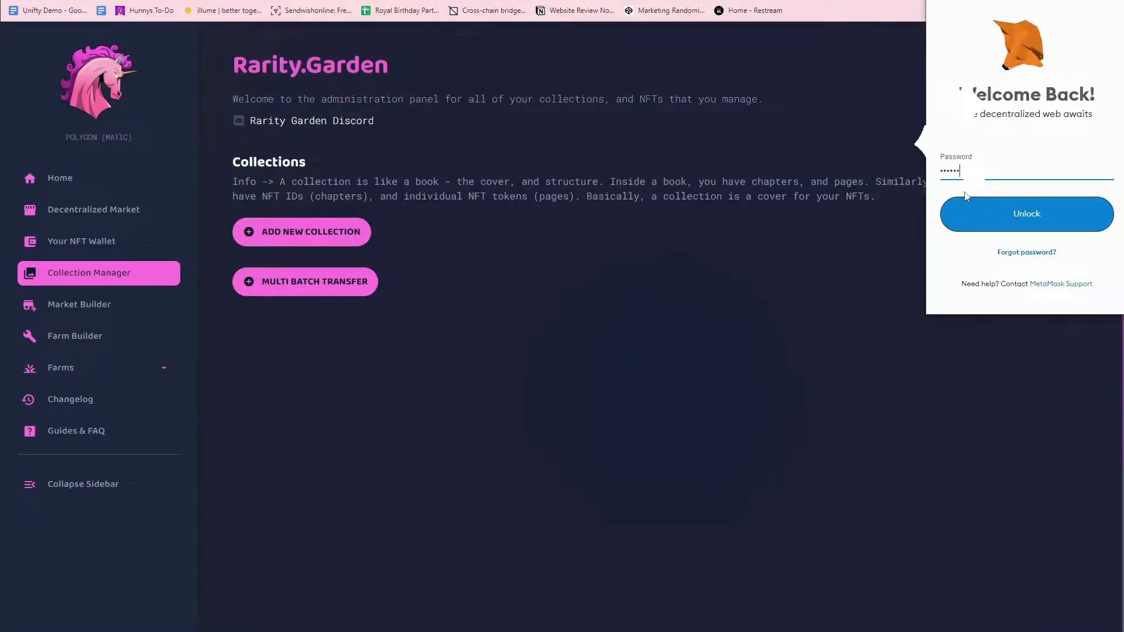
type("••••")
key("Return")
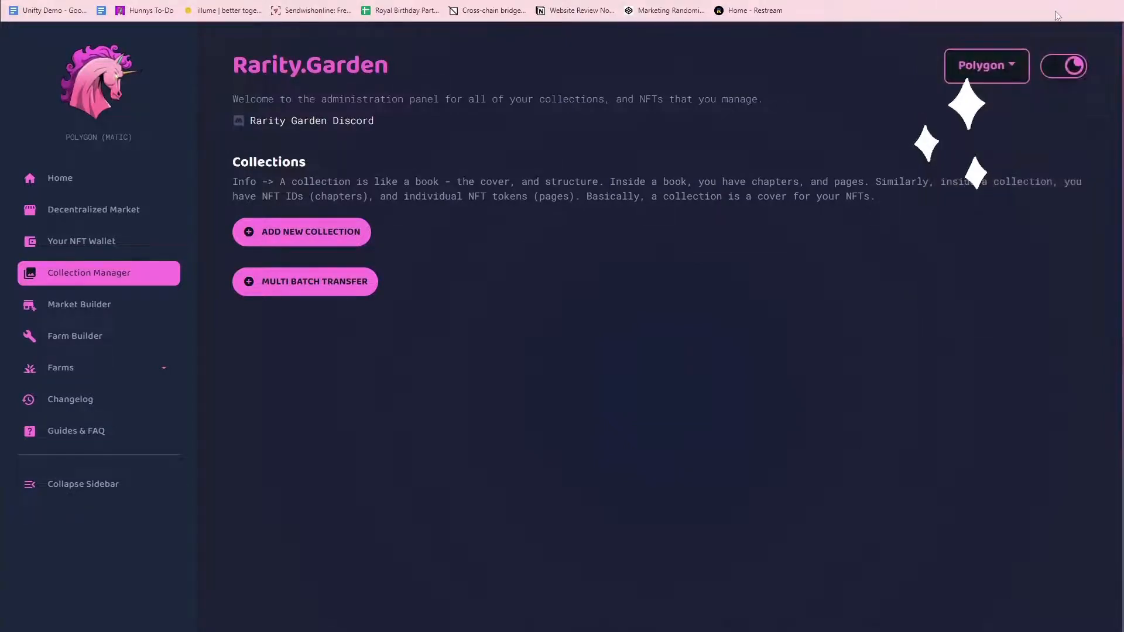
left_click(1014, 73)
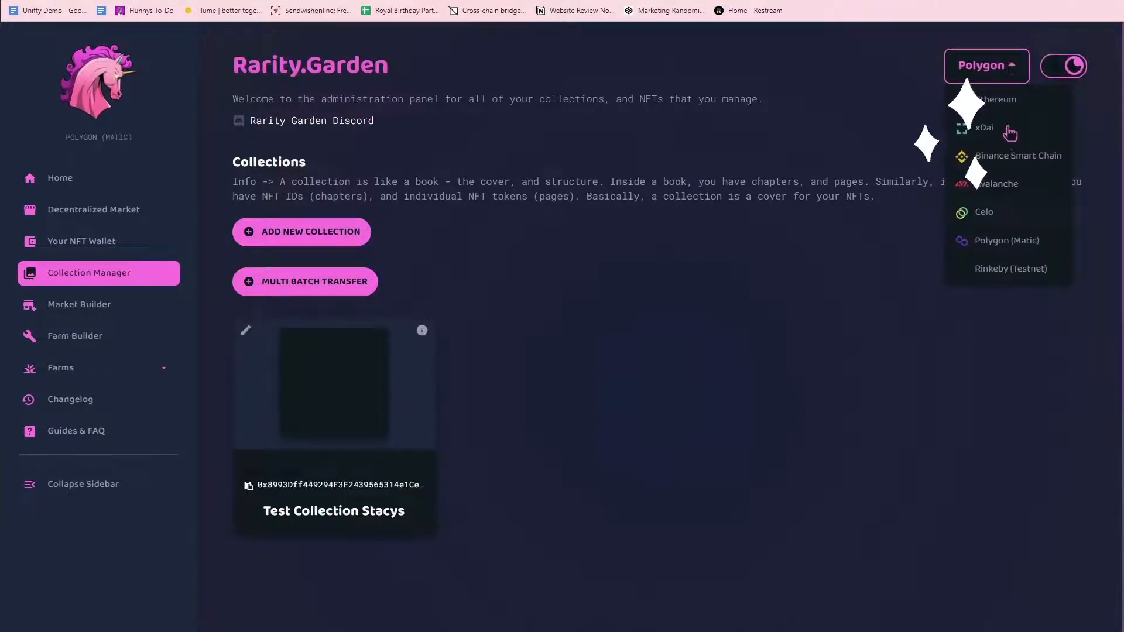
left_click(866, 116)
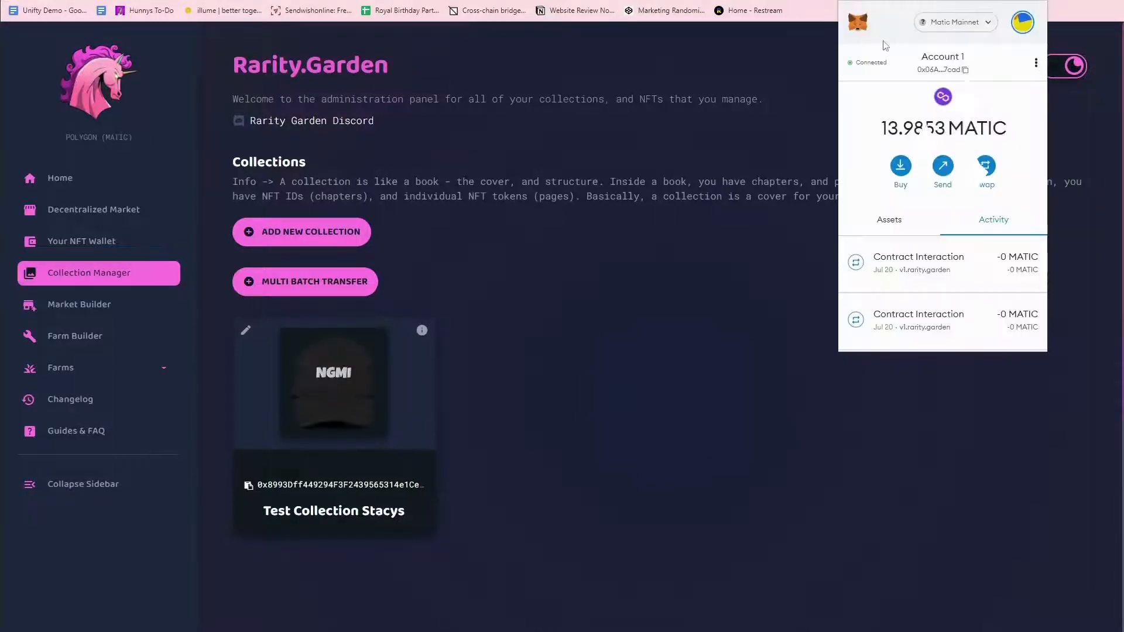
left_click(955, 22)
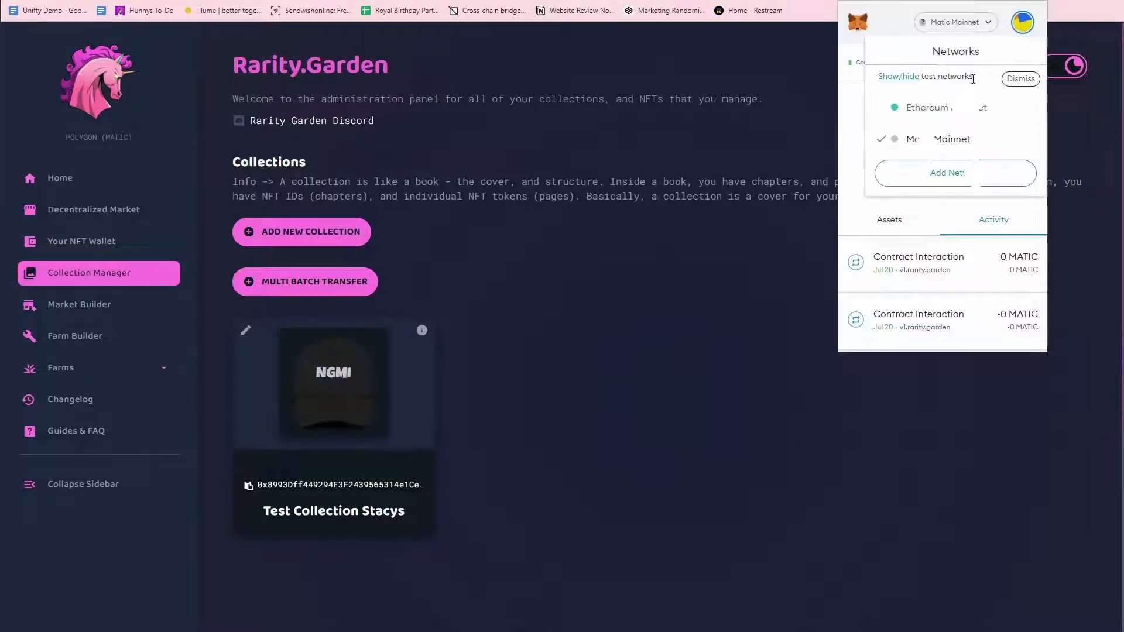
left_click(948, 20)
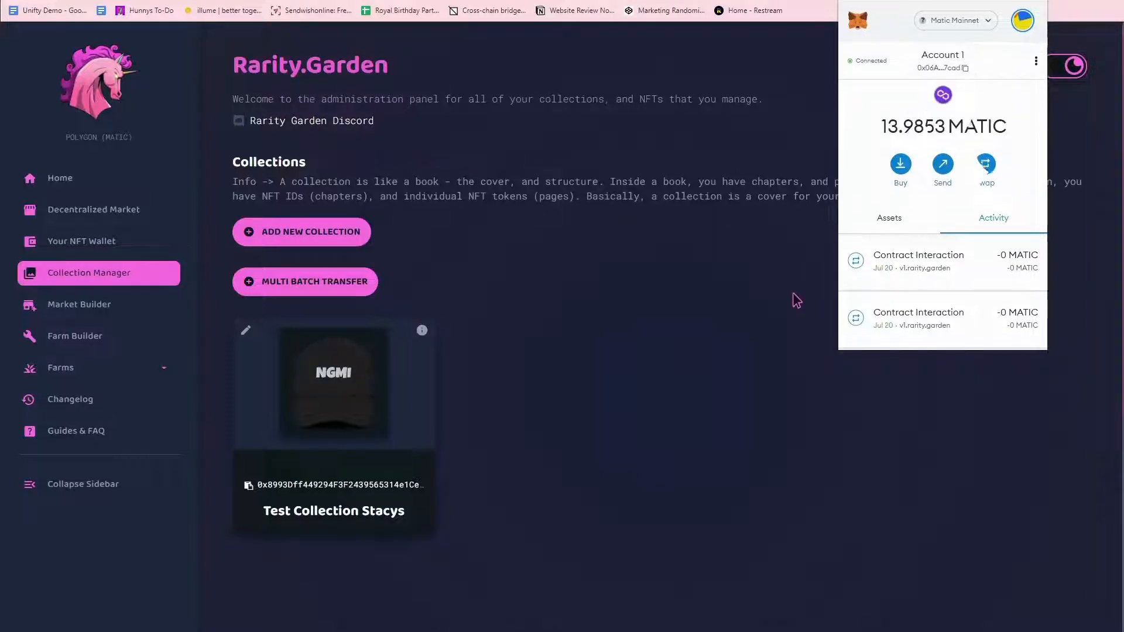
left_click(793, 298)
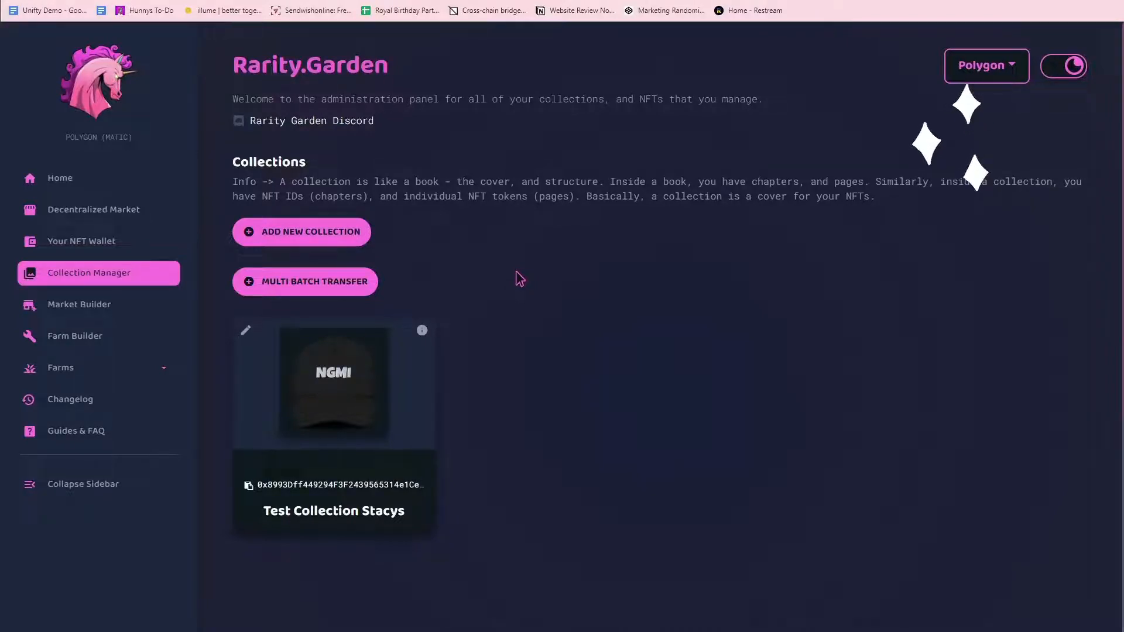
Open Your NFT Wallet and start registering a collection to it.
left_click(304, 282)
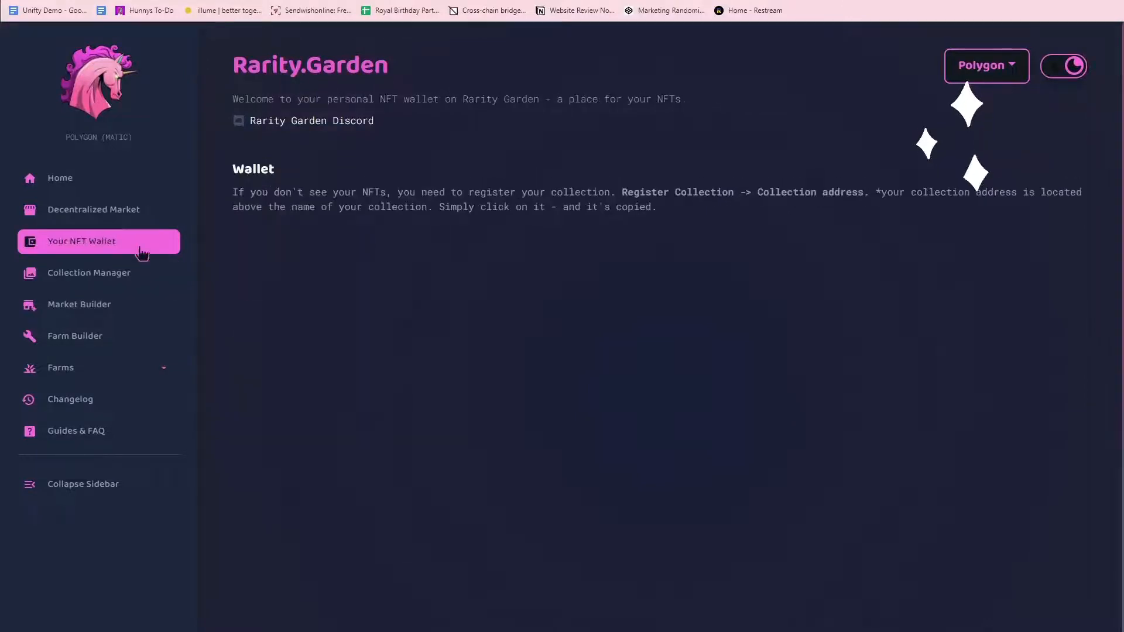
left_click(140, 253)
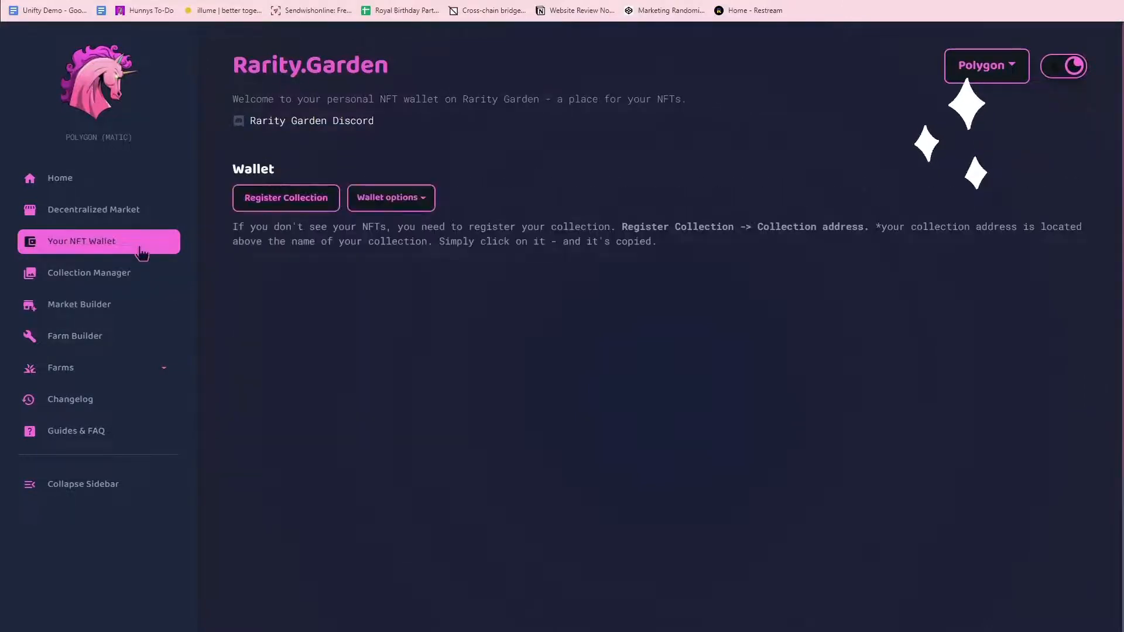
left_click(252, 200)
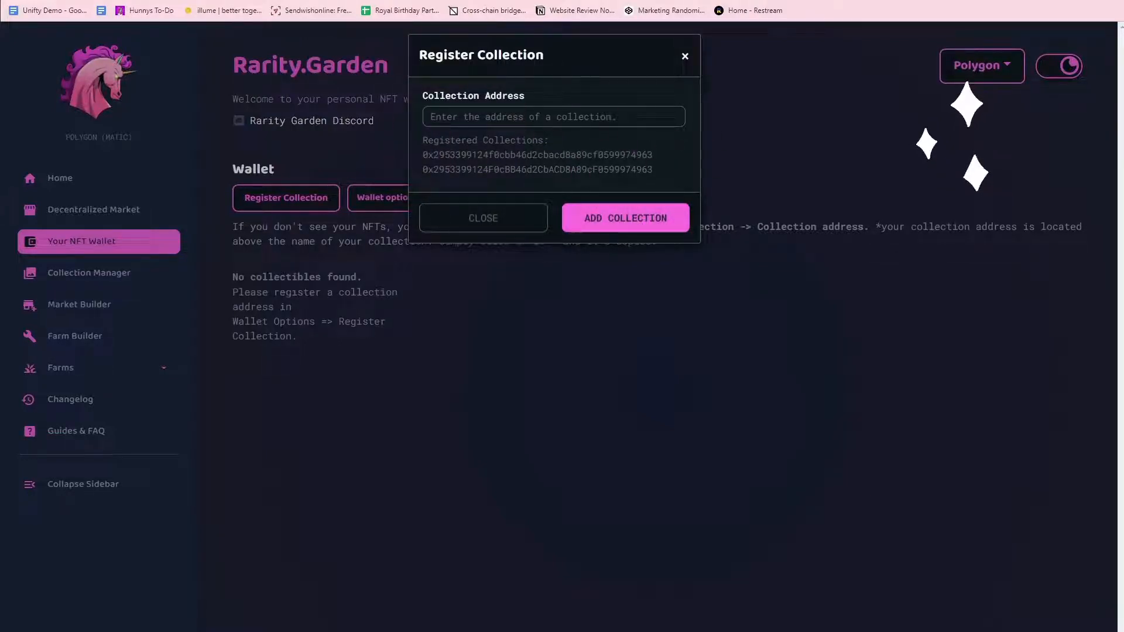
Open OpenSea's homepage in a new browser tab.
key("ctrl+t")
type("opensea")
key("Return")
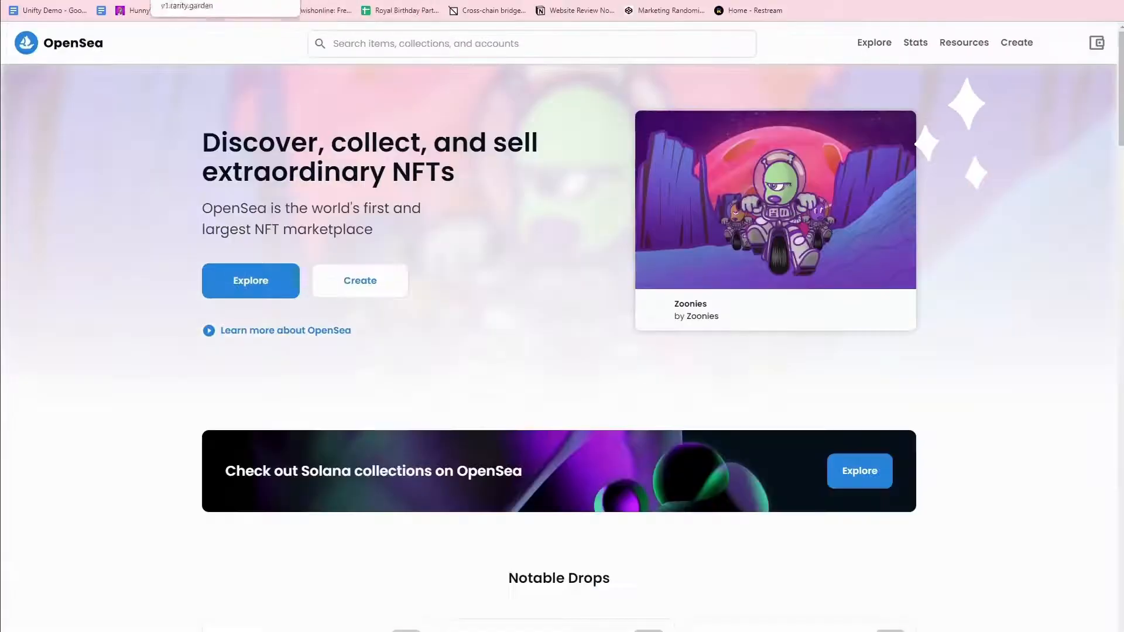
Open the NGMI hat NFT on OpenSea and expand its contract Details.
mouse_move(1060, 42)
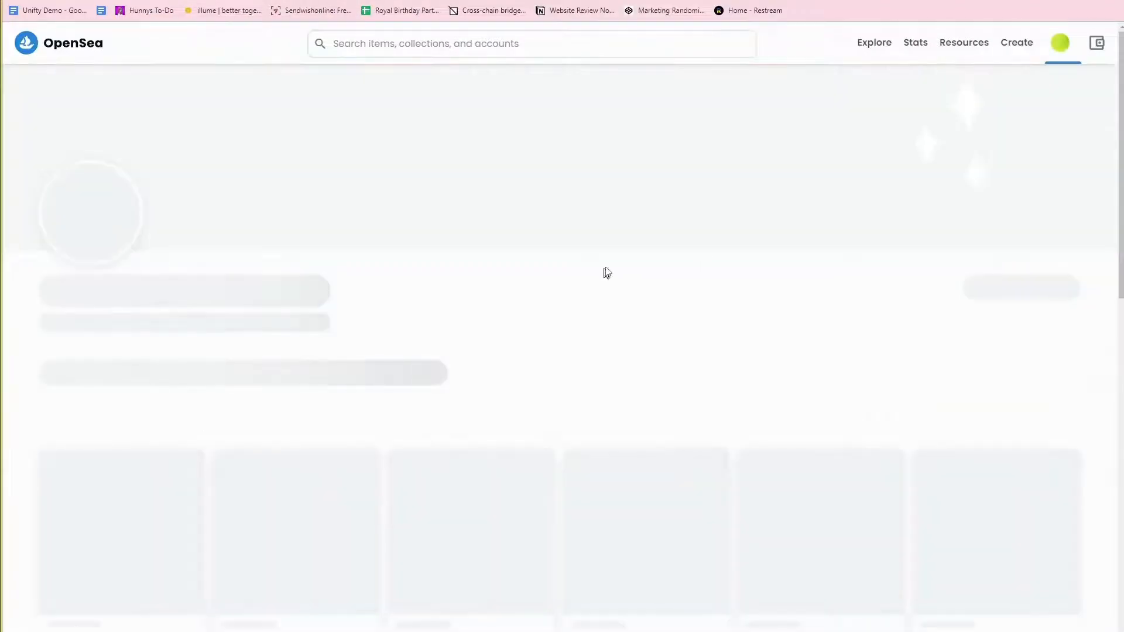
scroll(263, 410, "down", 3)
left_click(263, 451)
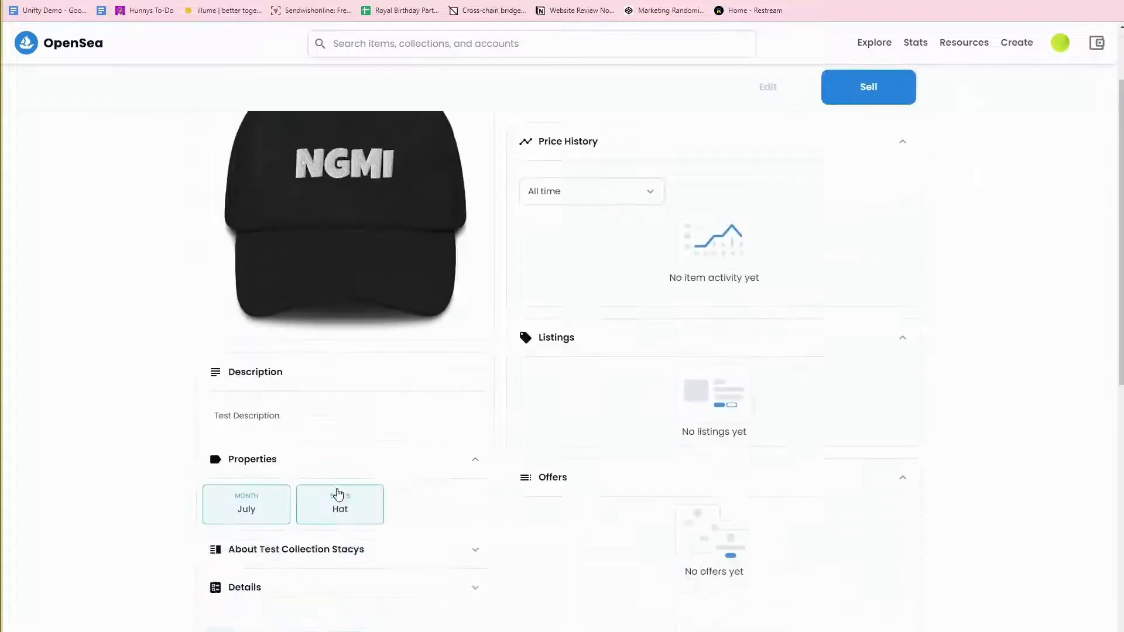
scroll(342, 486, "down", 8)
scroll(334, 462, "up", 3)
left_click(316, 267)
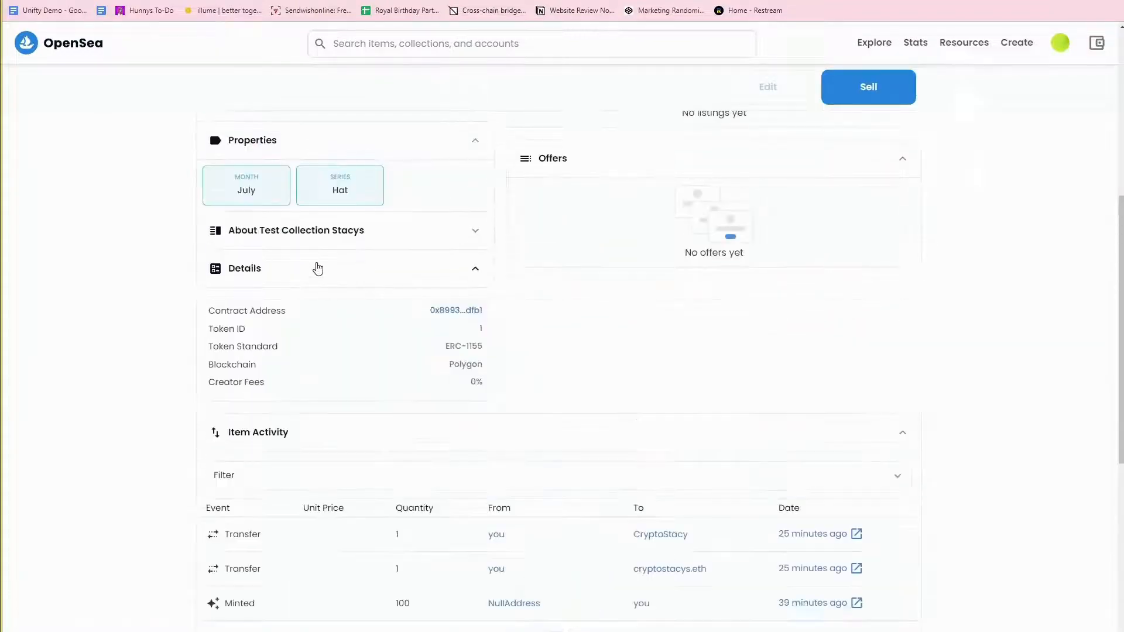
Copy the NGMI hat contract address from Polygonscan and return to the Rarity Garden registration form.
scroll(474, 404, "up", 1)
left_click(459, 394)
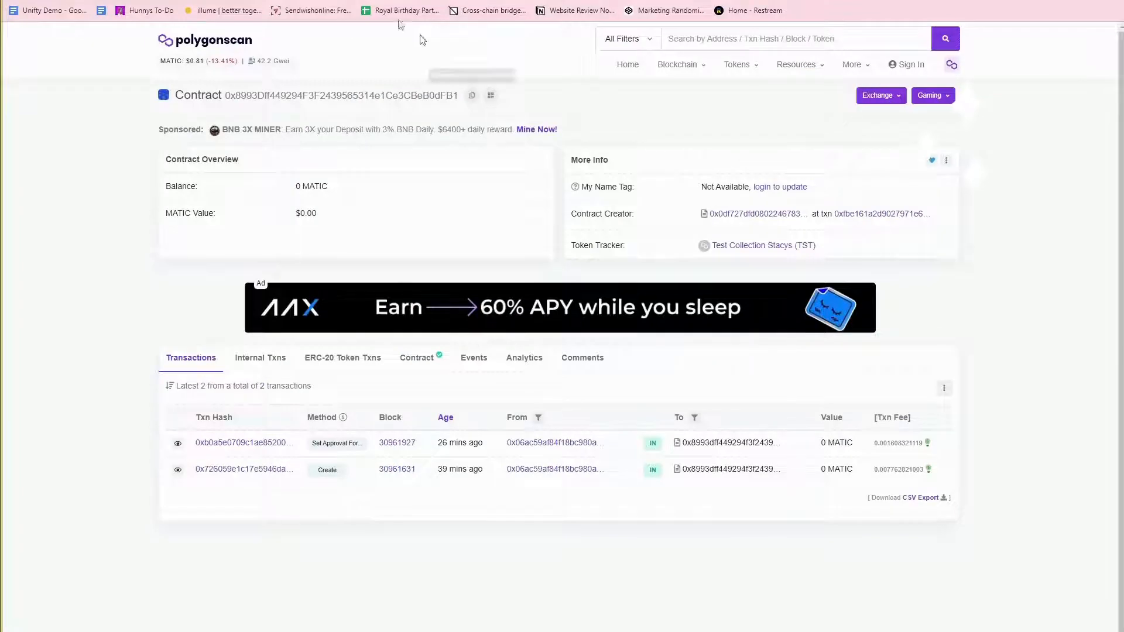
left_click(384, 1)
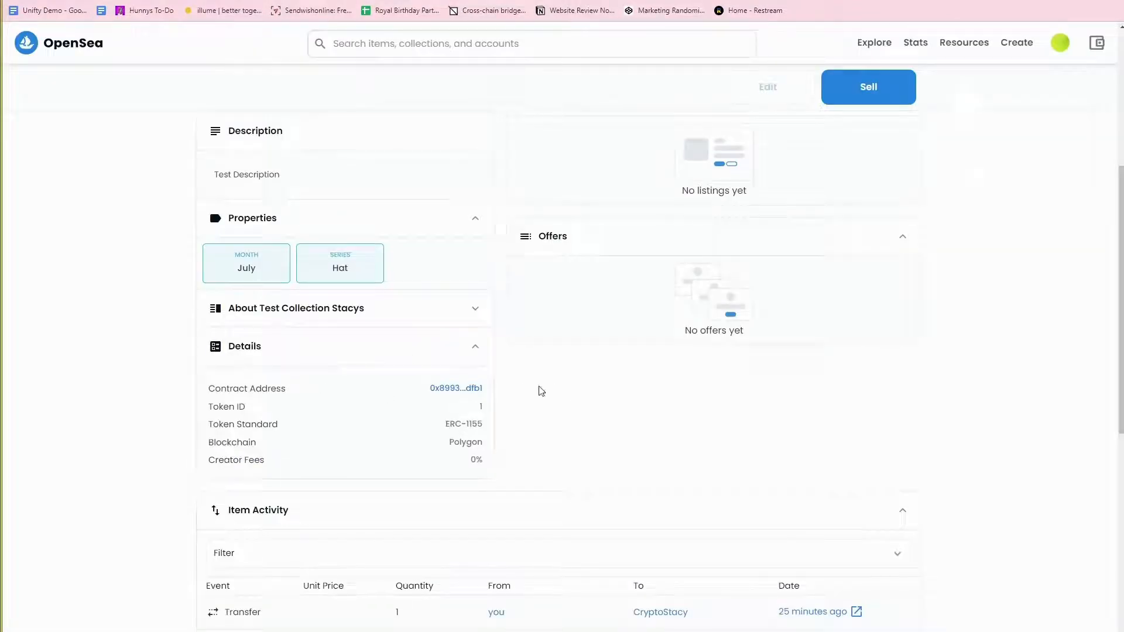
left_click(456, 390)
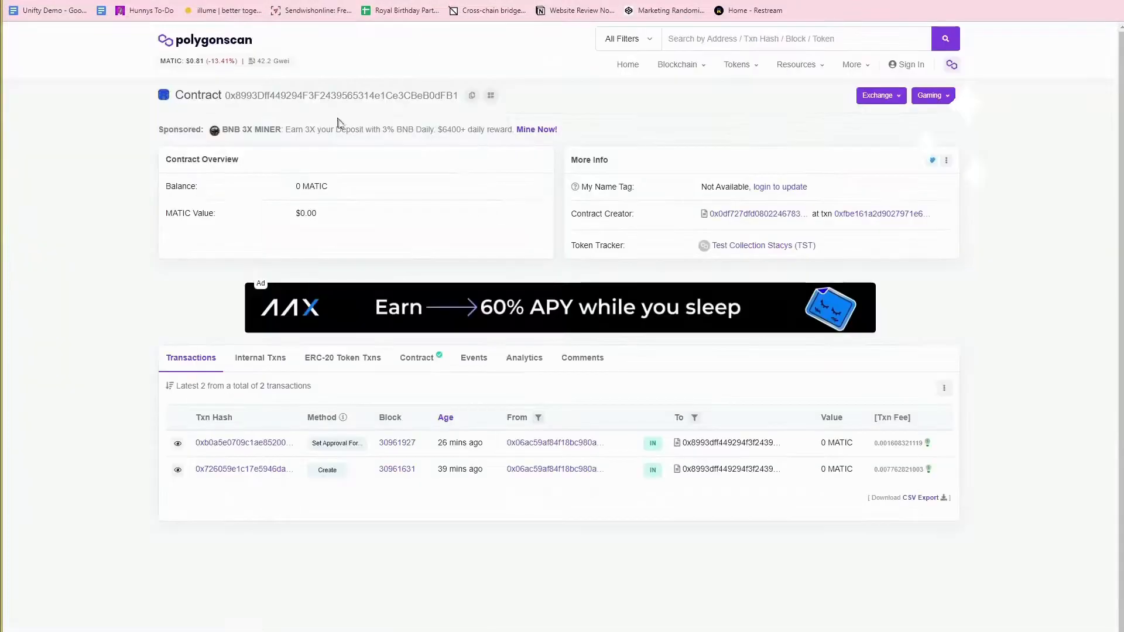
left_click(475, 98)
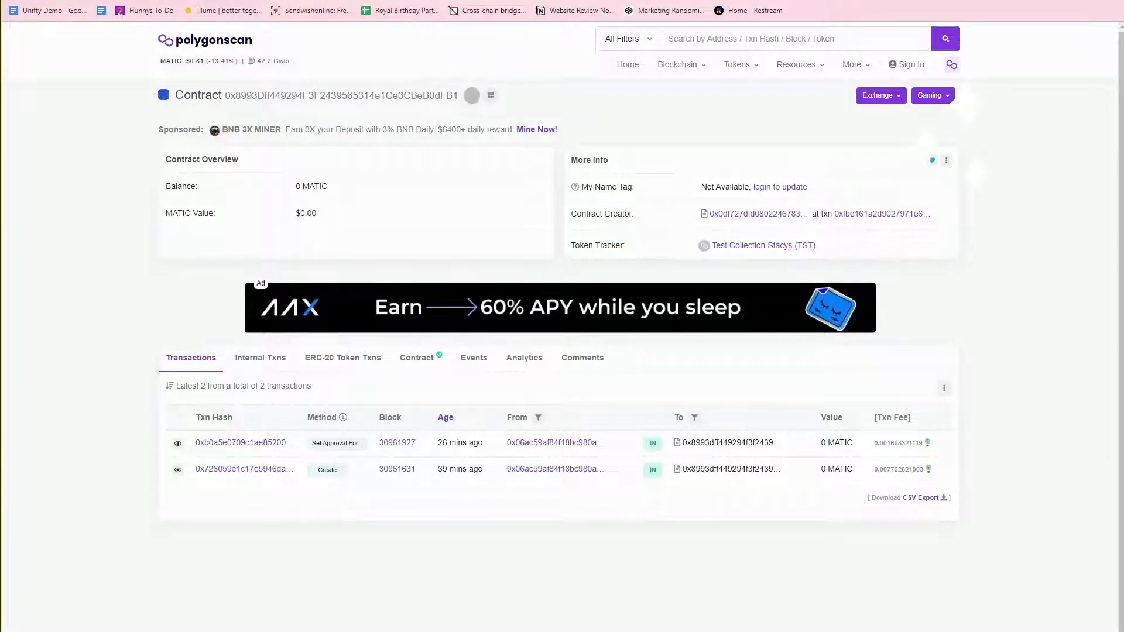
left_click(293, 1)
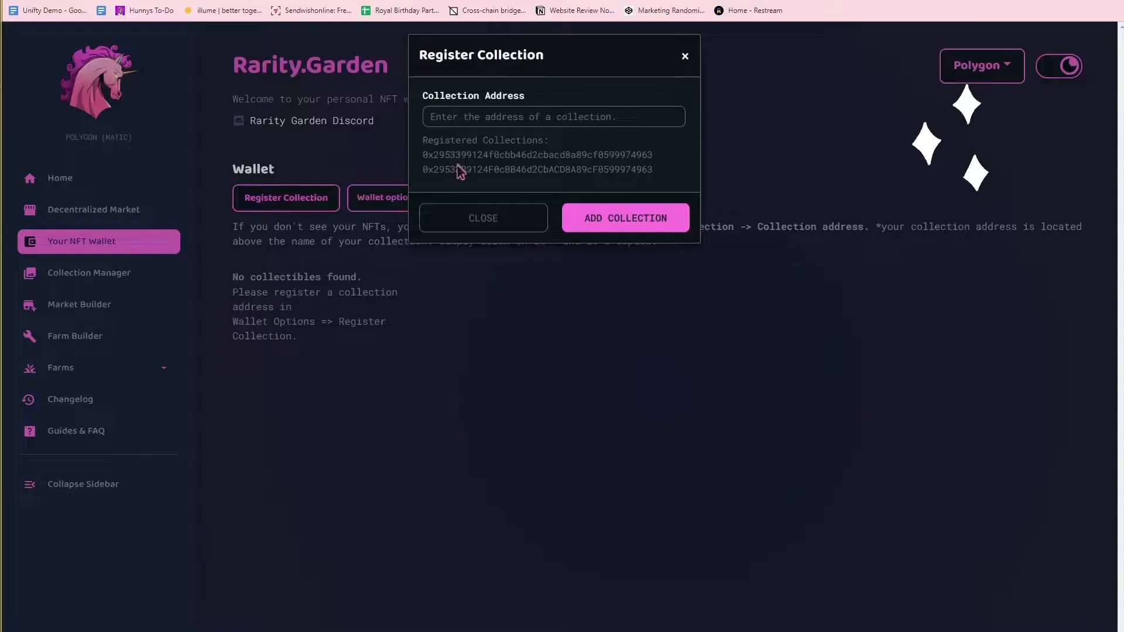
Paste the copied contract address into Collection Address and close the registration dialog.
left_click(463, 116)
key("ctrl+v")
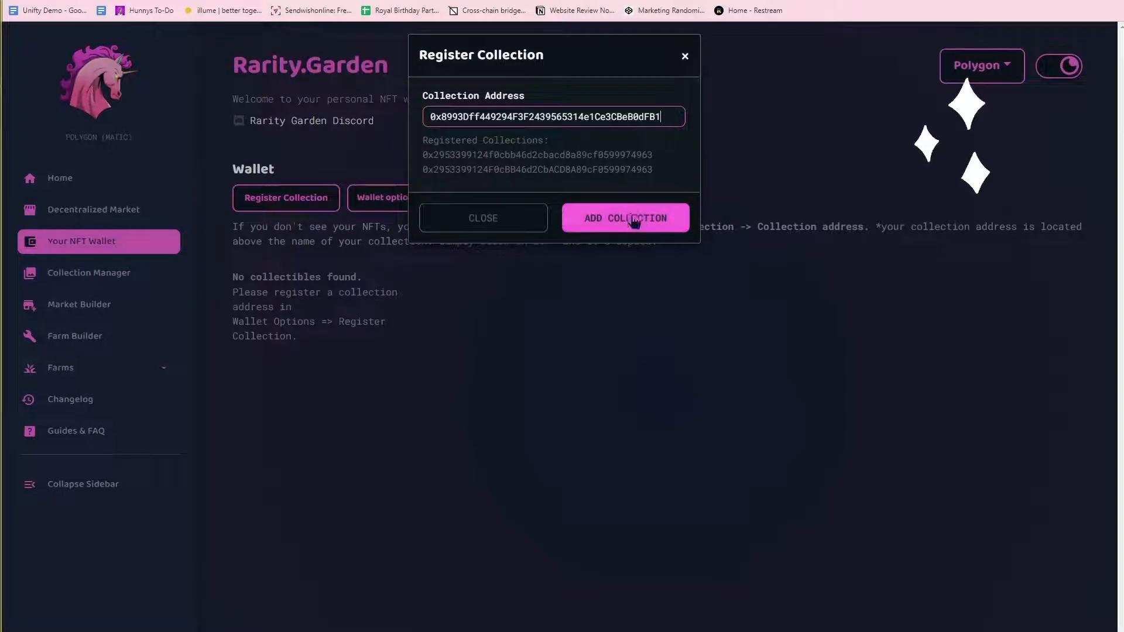
left_click(684, 56)
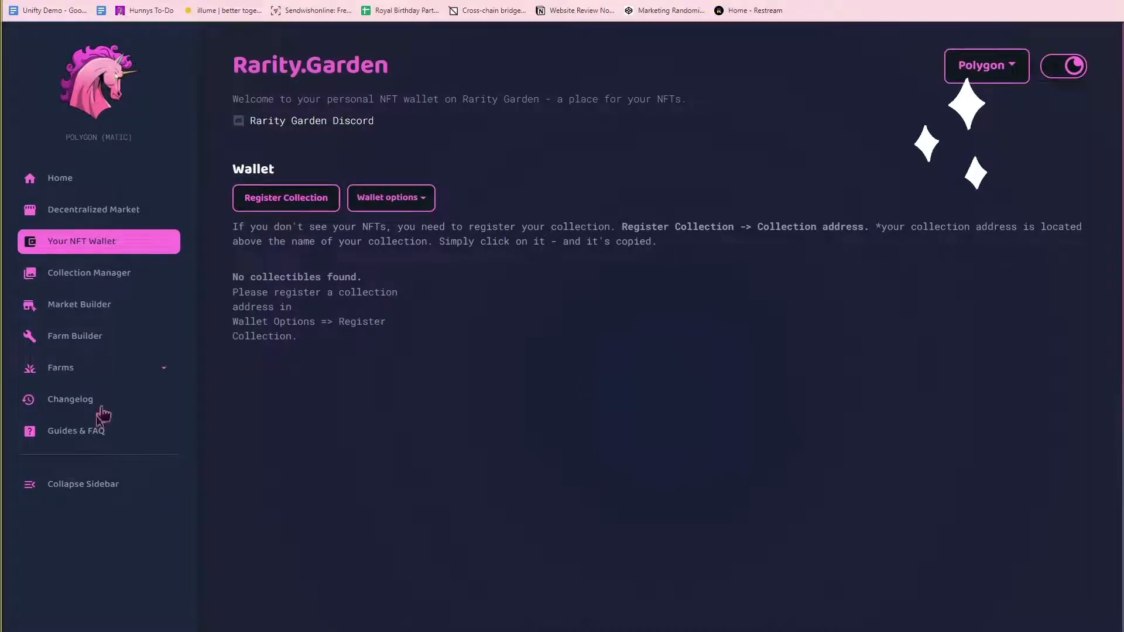
Open an empty New Collection form from the Collection Manager.
left_click(115, 280)
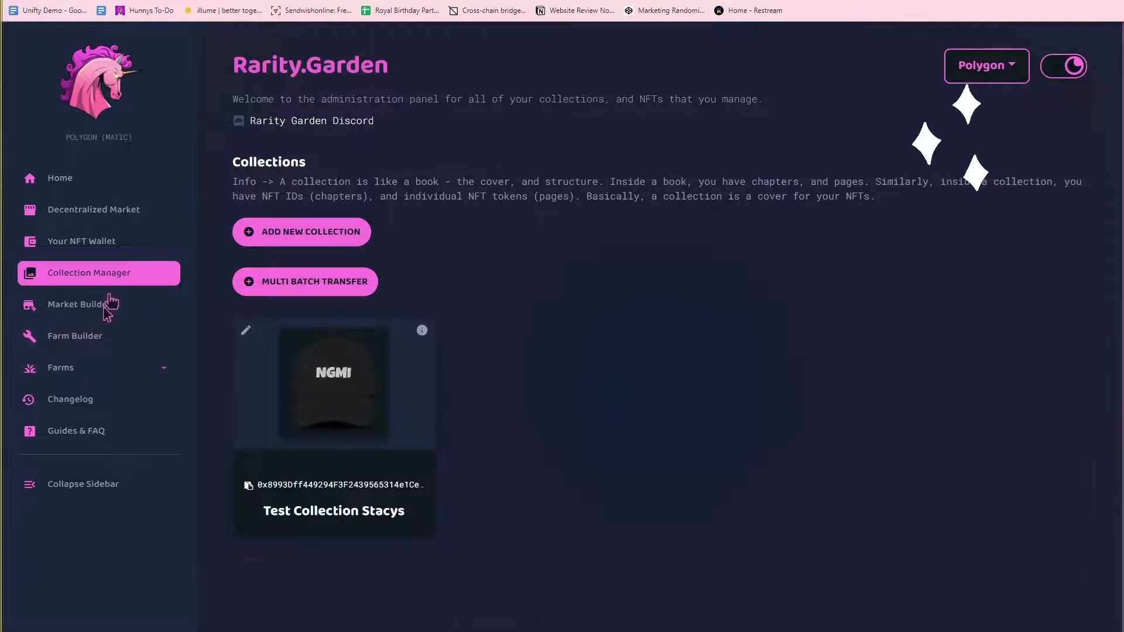
left_click(301, 231)
left_click(405, 116)
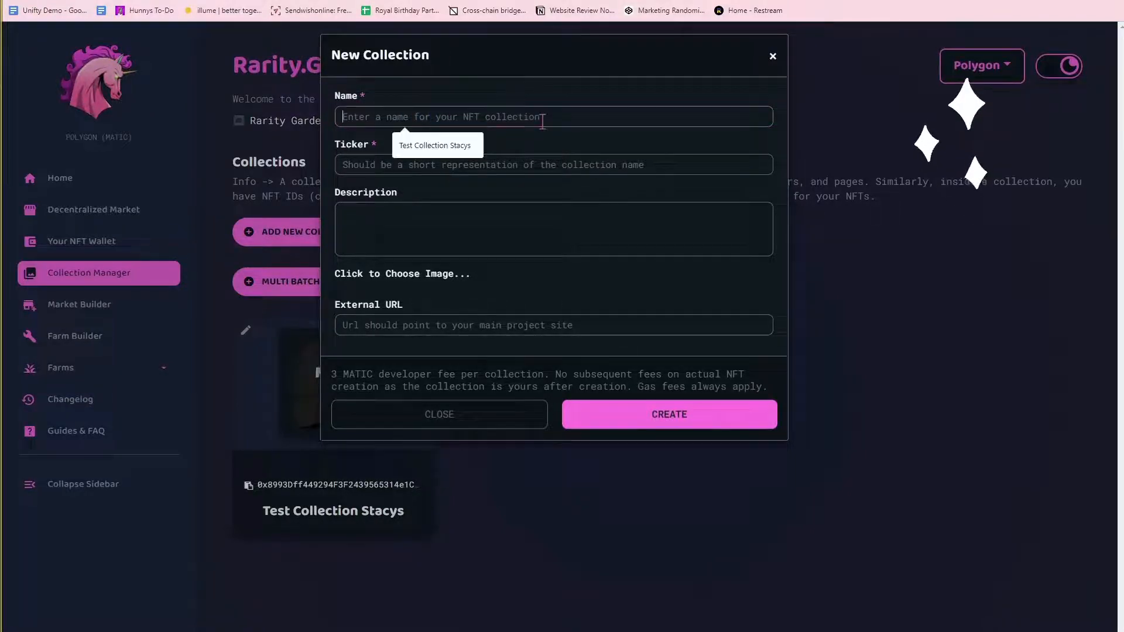
Fill in collection name 'New Collection', ticker NEW and a test description.
type("New Collection")
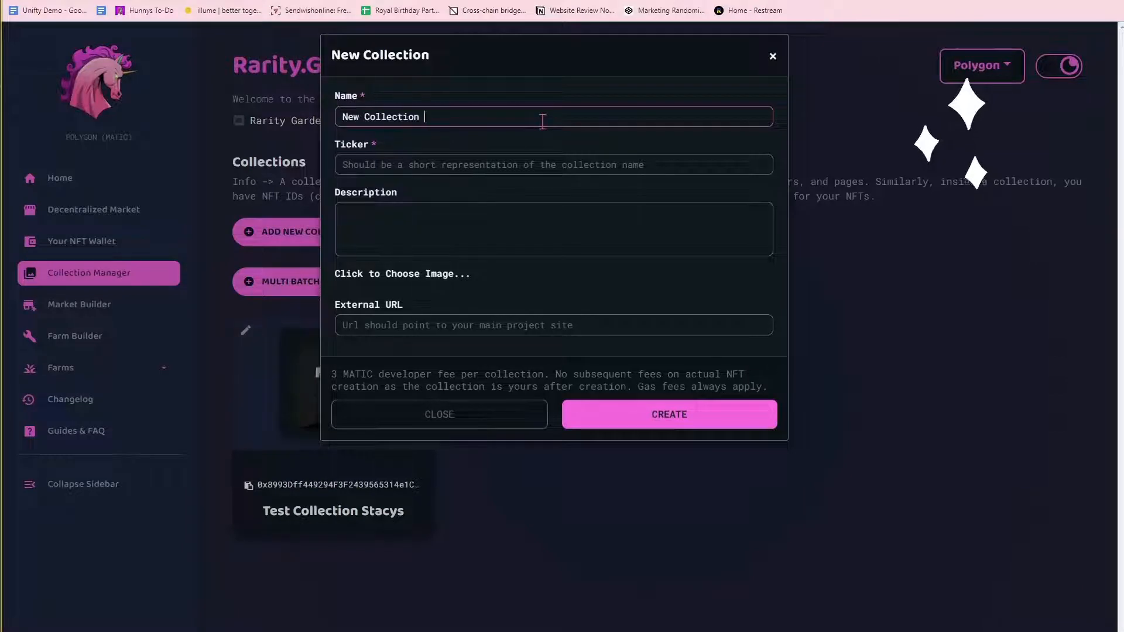
left_click(540, 169)
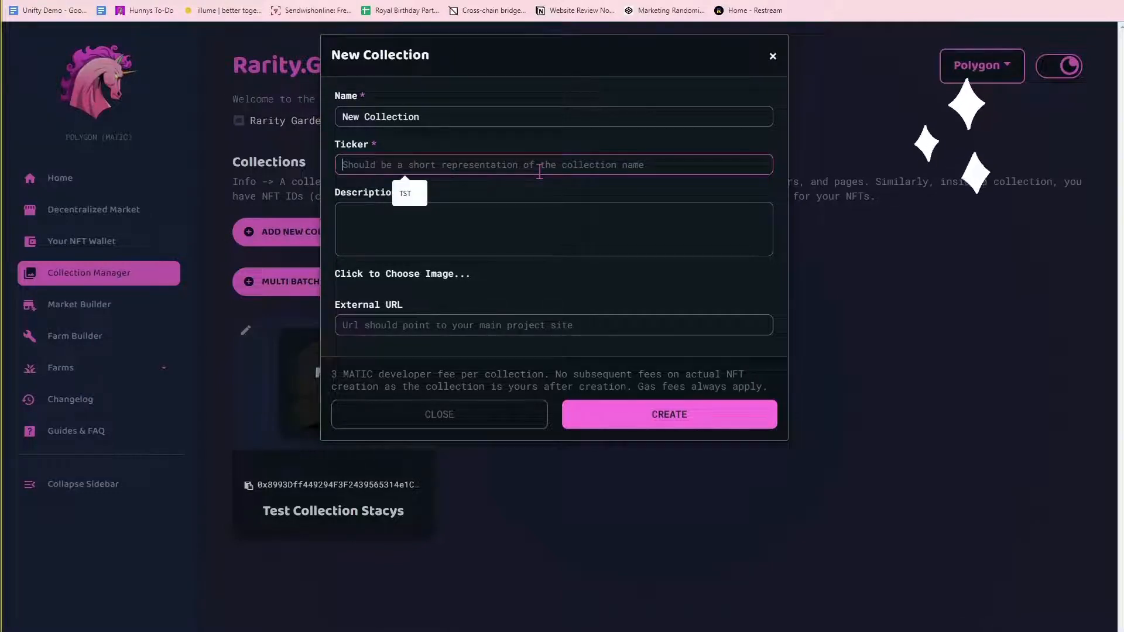
type("NEW")
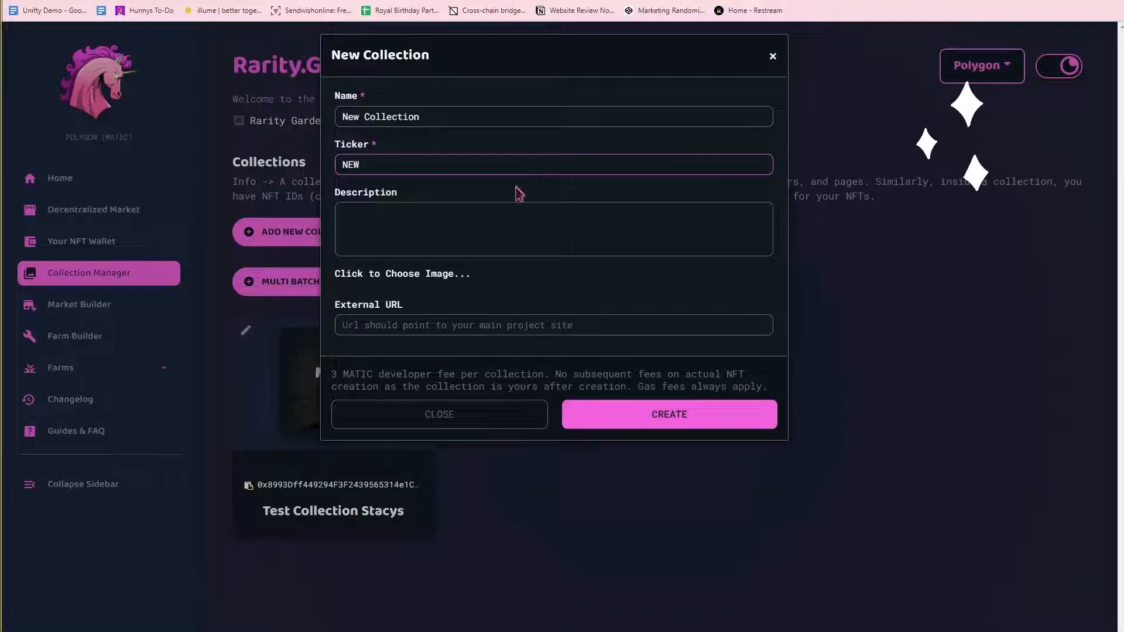
left_click(541, 246)
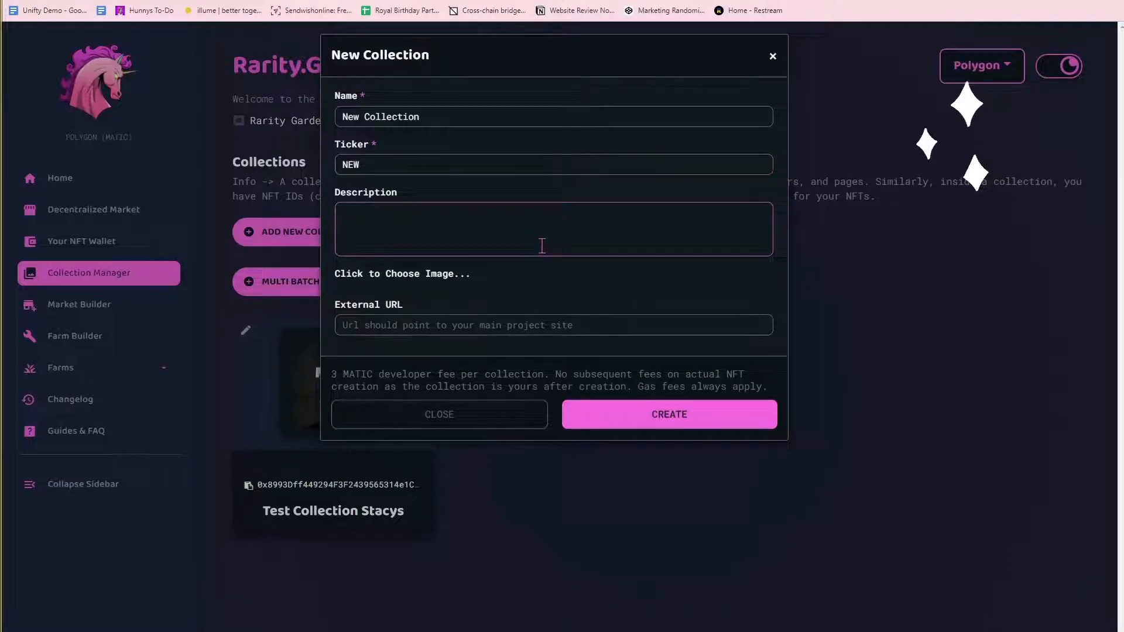
type("TE")
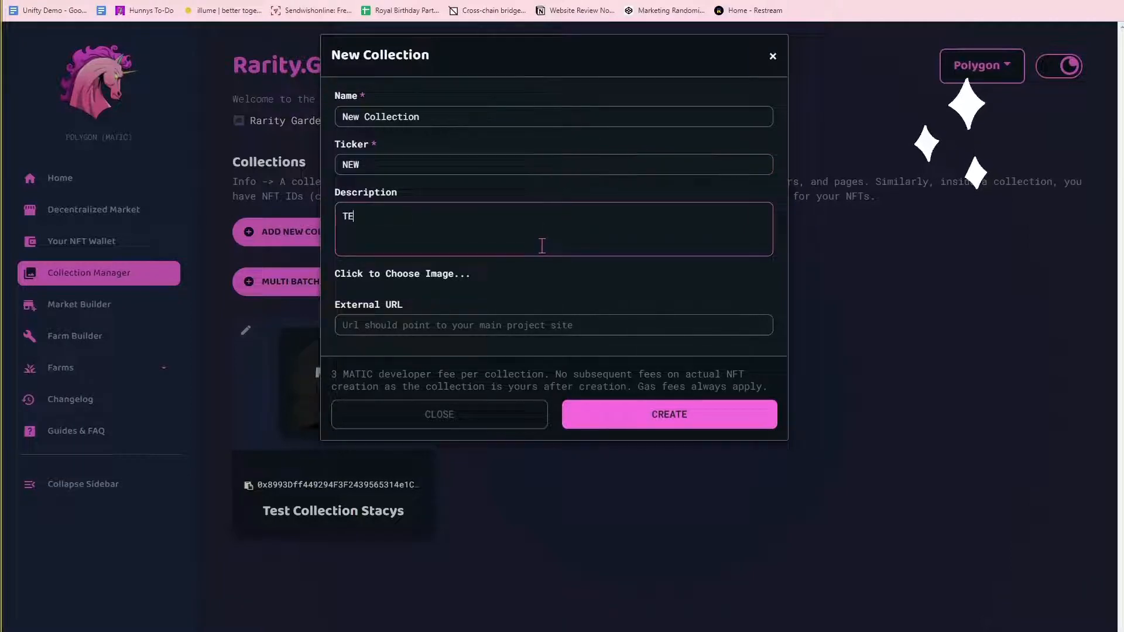
type("st ")
type("t de")
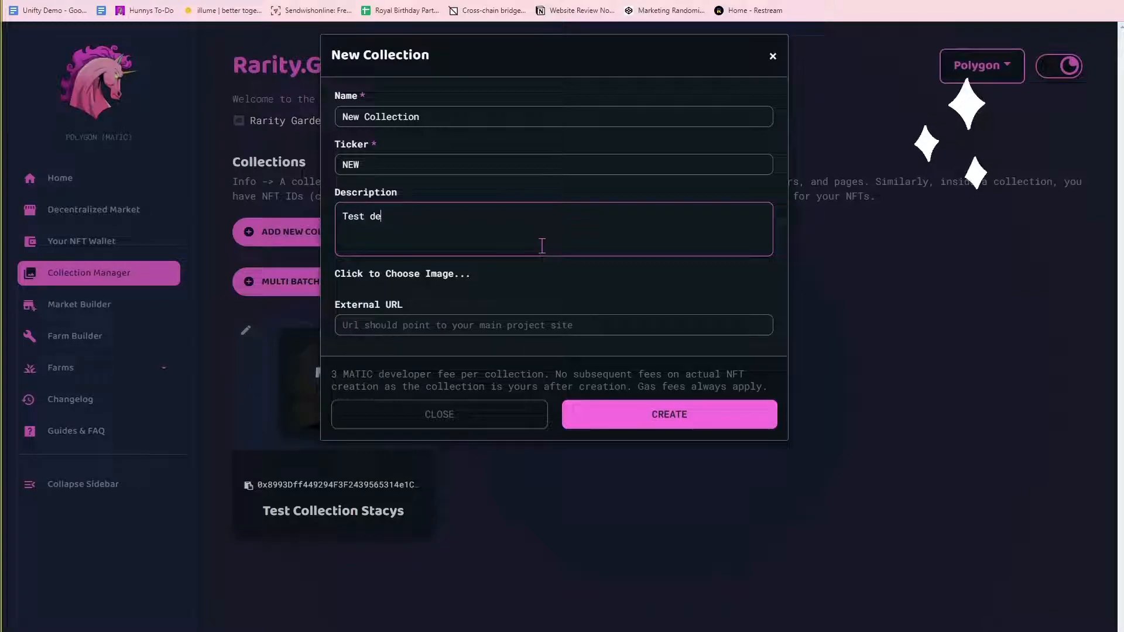
type("scription")
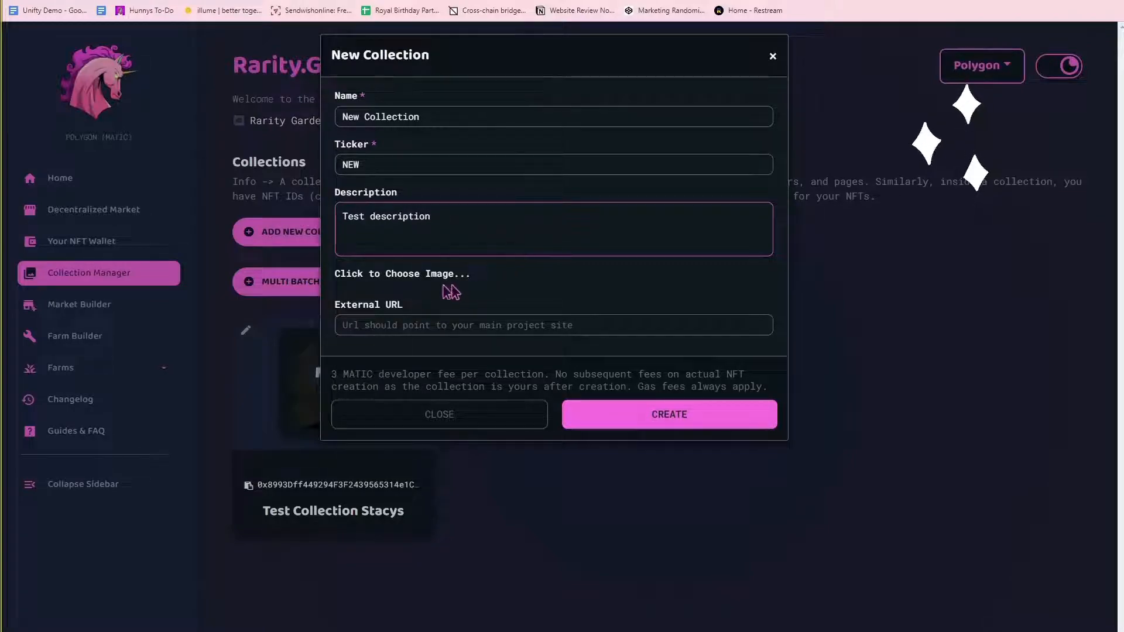
Upload classic-dad-hat-black from Downloads as the collection image.
left_click(393, 273)
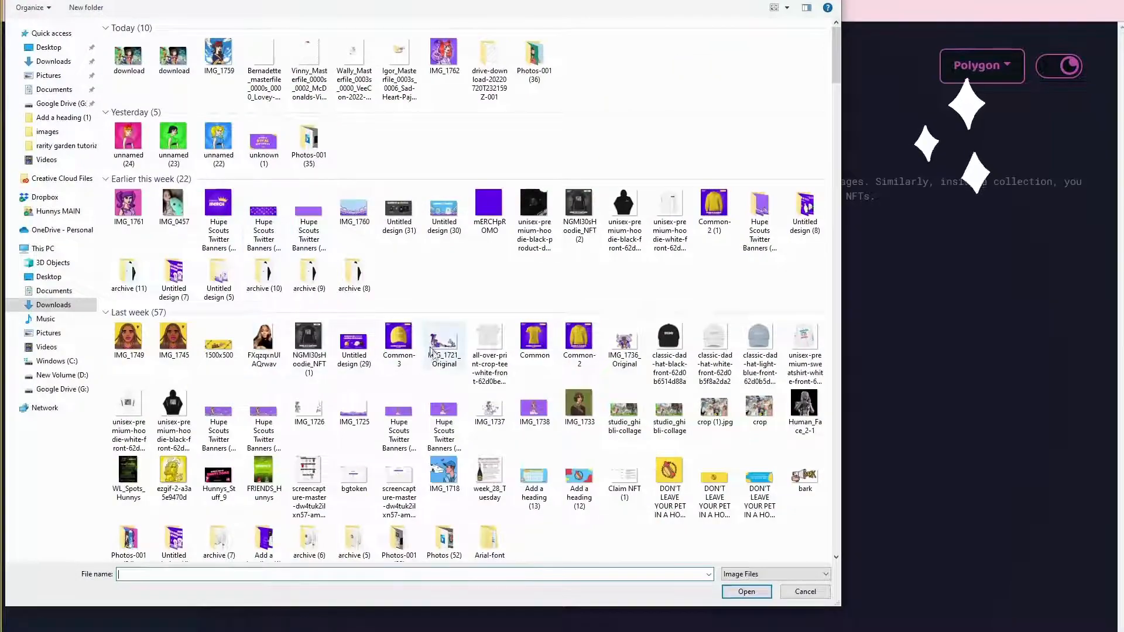
scroll(433, 363, "down", 3)
scroll(480, 386, "up", 3)
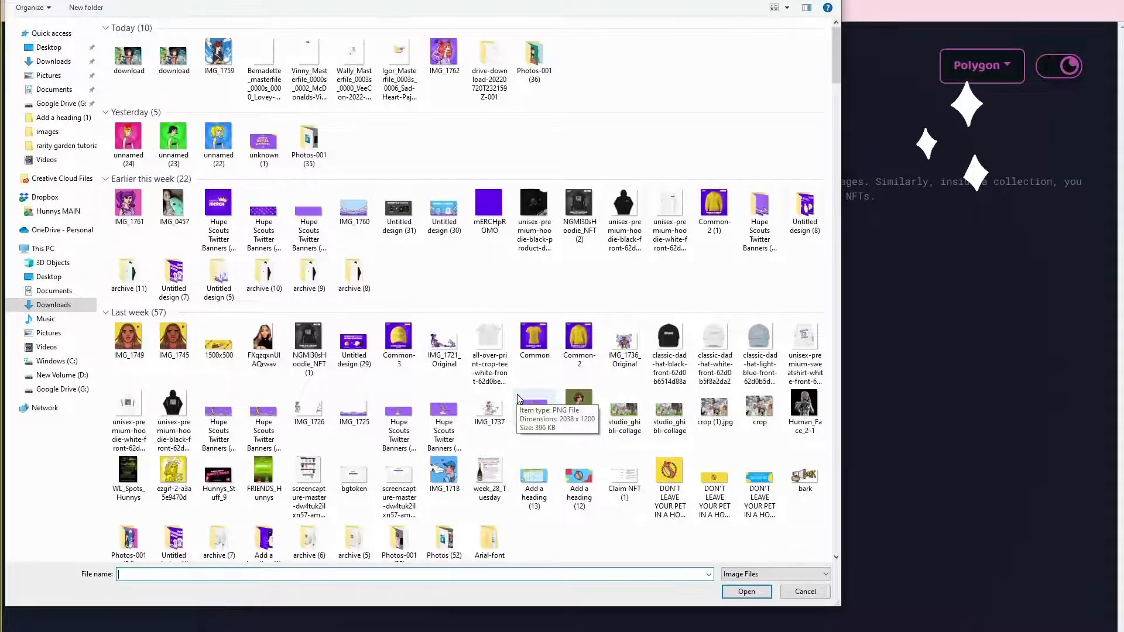
scroll(518, 398, "down", 5)
scroll(521, 397, "up", 4)
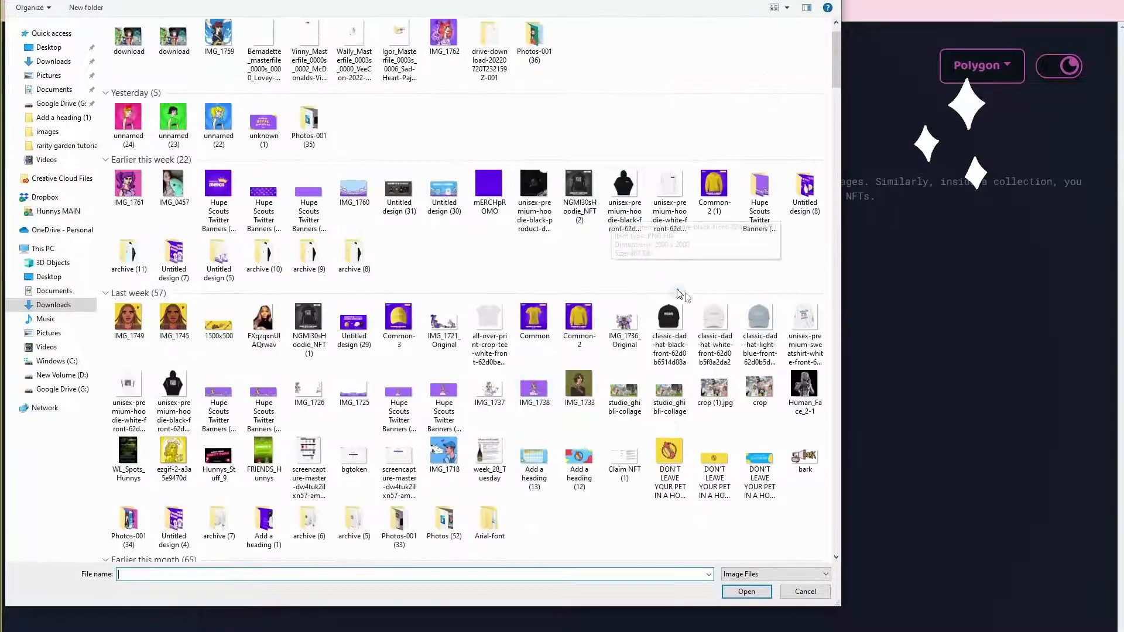
left_click(669, 328)
left_click(747, 592)
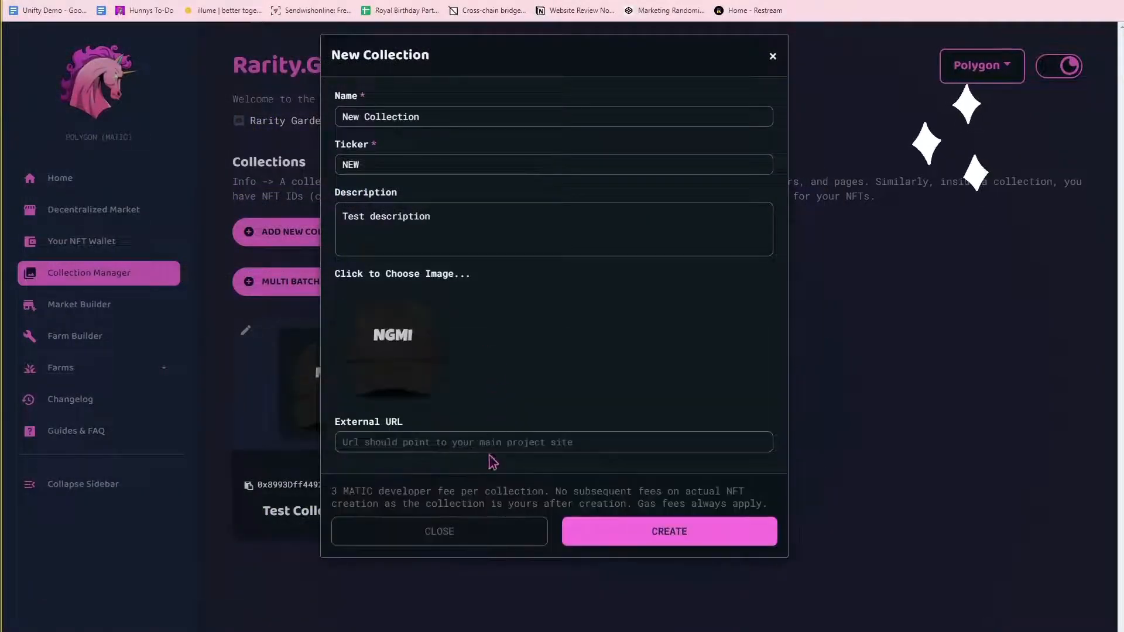
left_click(548, 444)
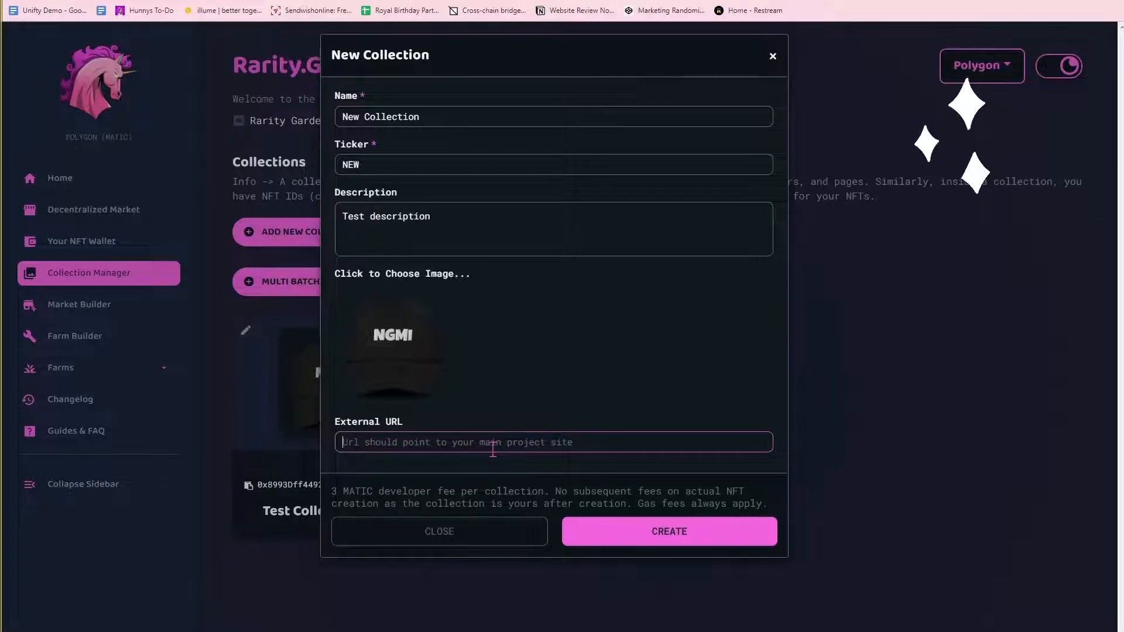
type("hunnys.net")
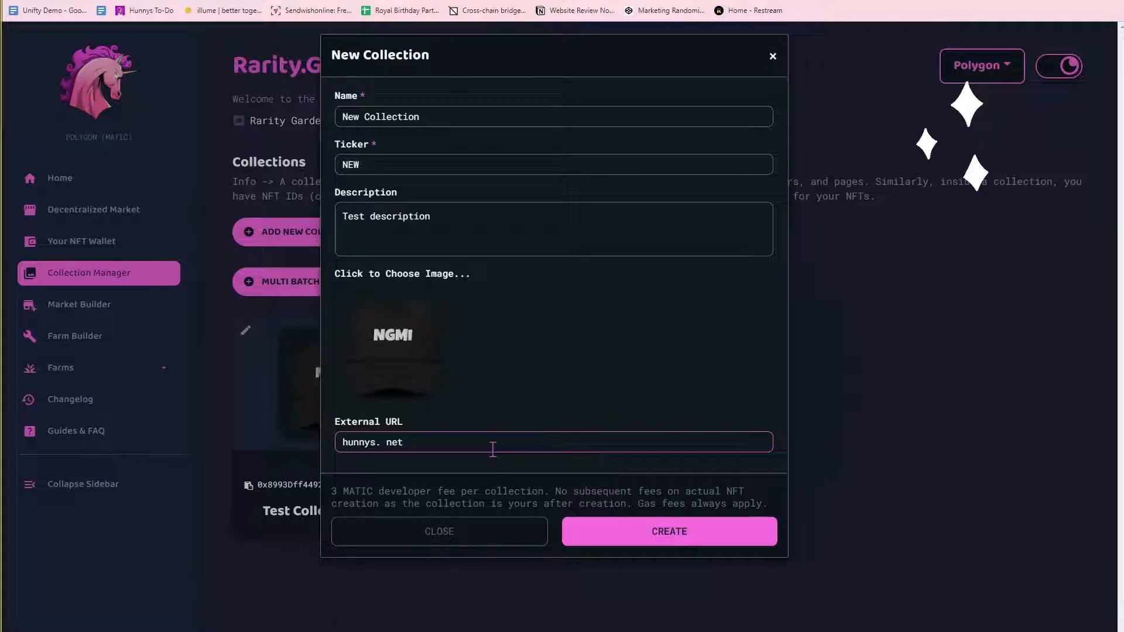
key("ctrl+a")
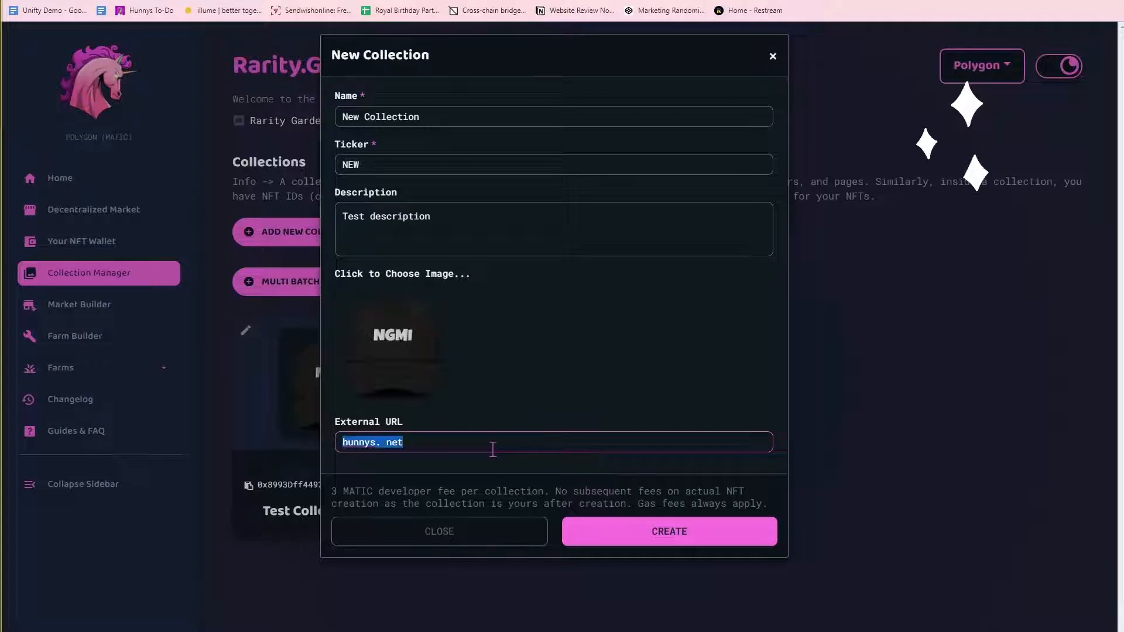
key("BackSpace")
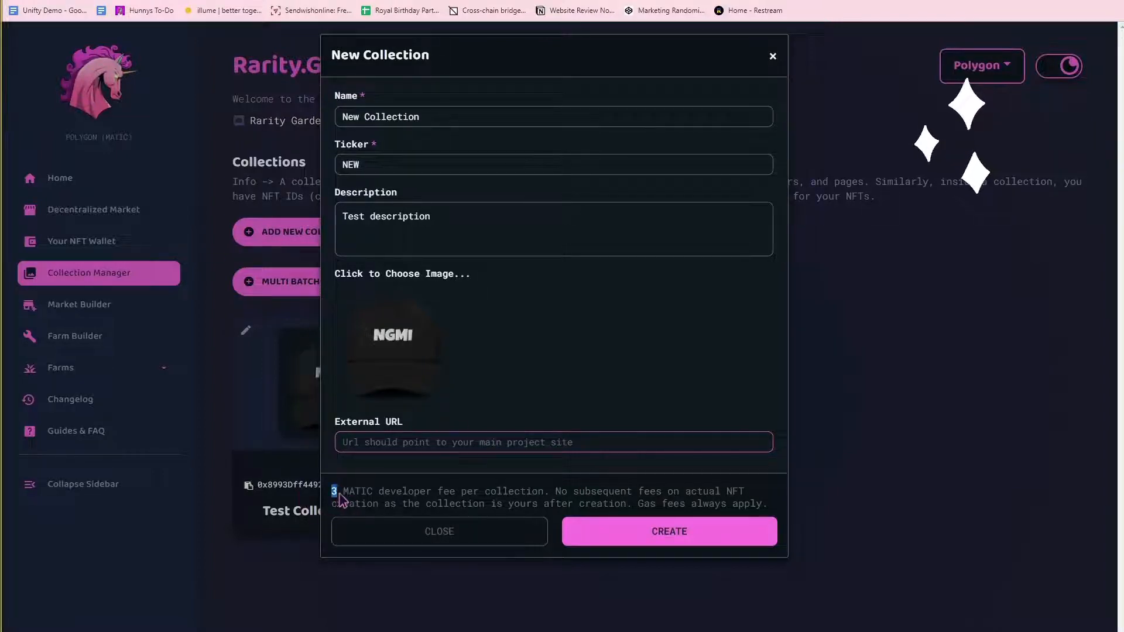
left_click_drag(332, 492, 759, 509)
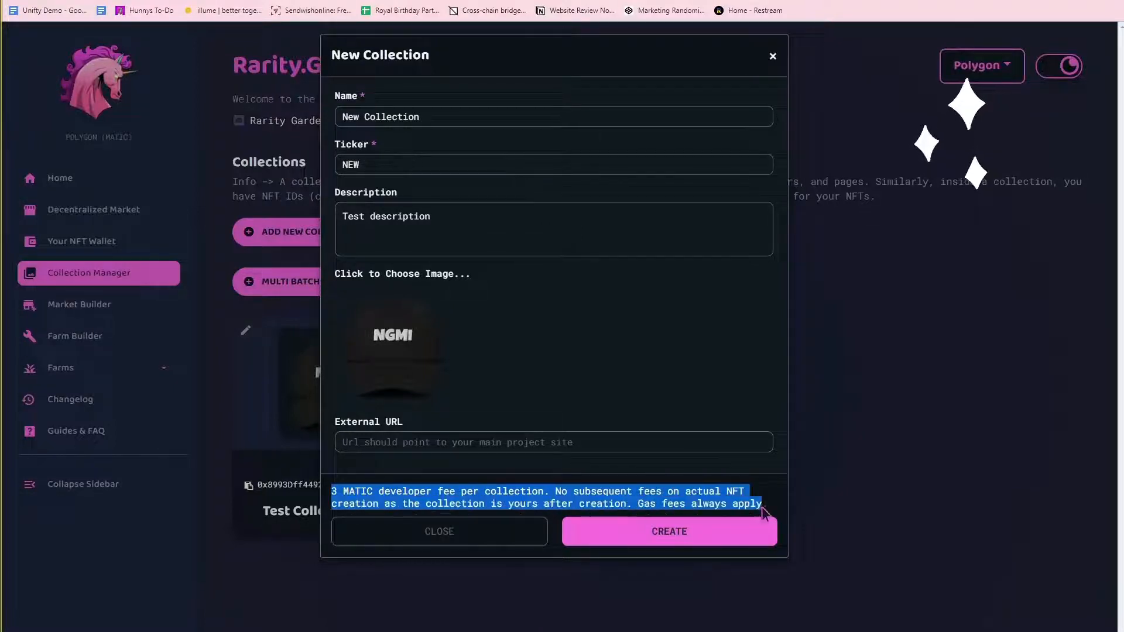
left_click(751, 507)
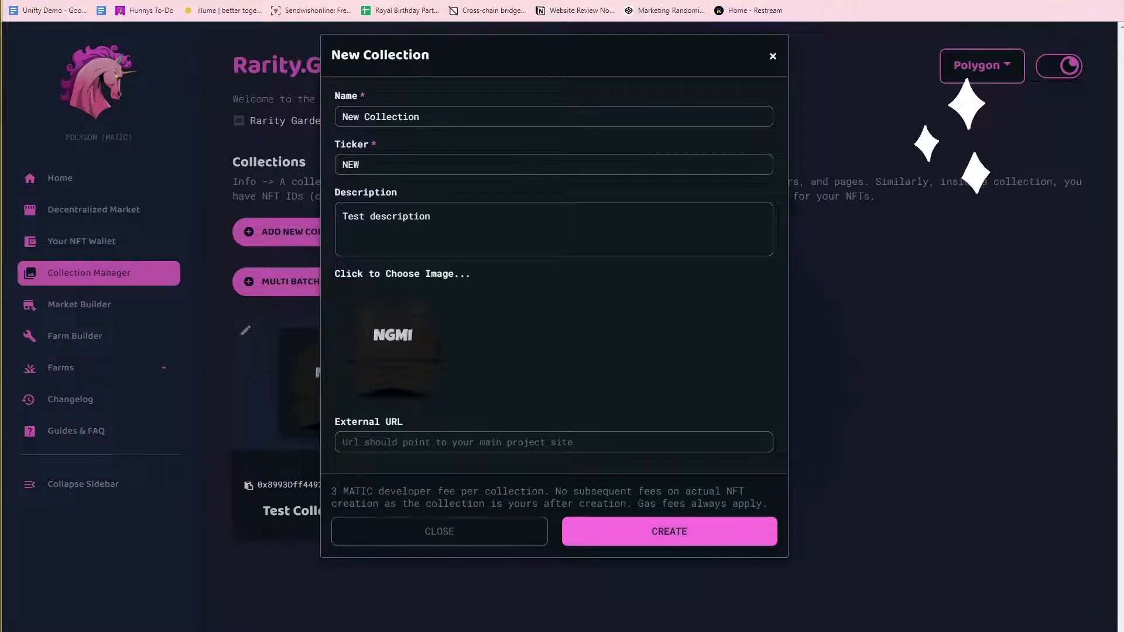
Check the MetaMask balance and recent 3 MATIC activity, then dismiss the wallet popup.
left_click(1040, 2)
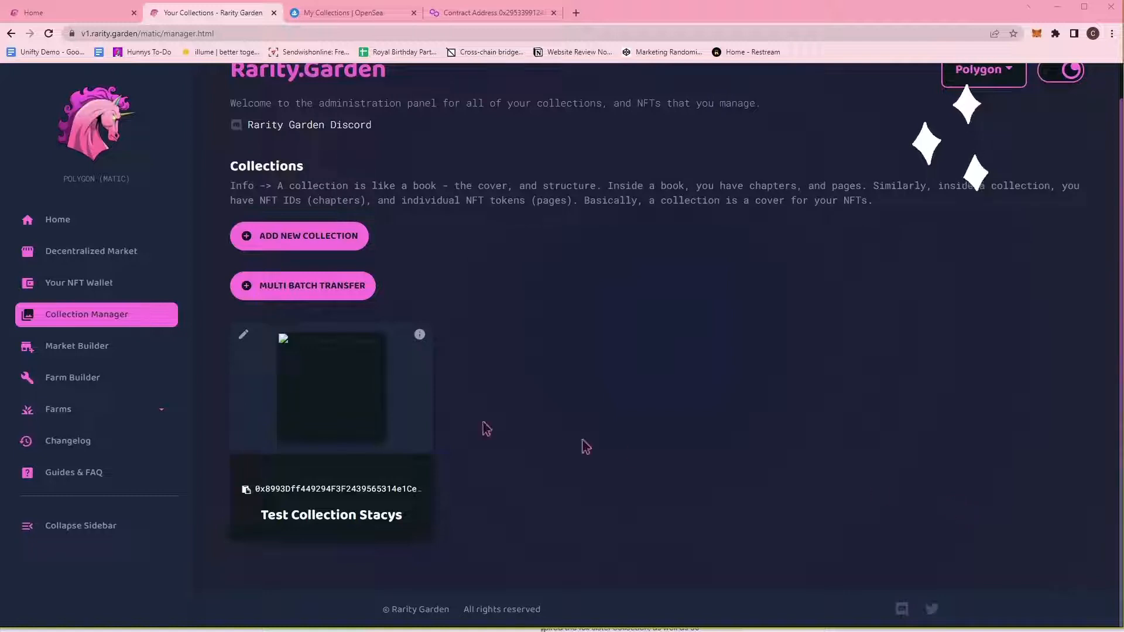
left_click(1036, 32)
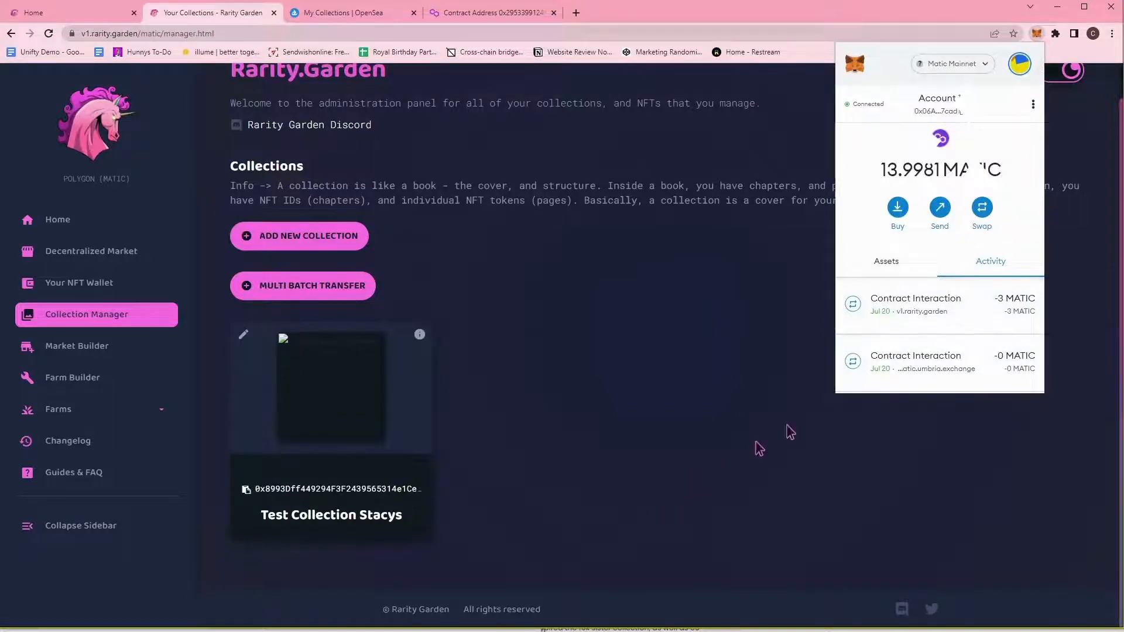
left_click(798, 495)
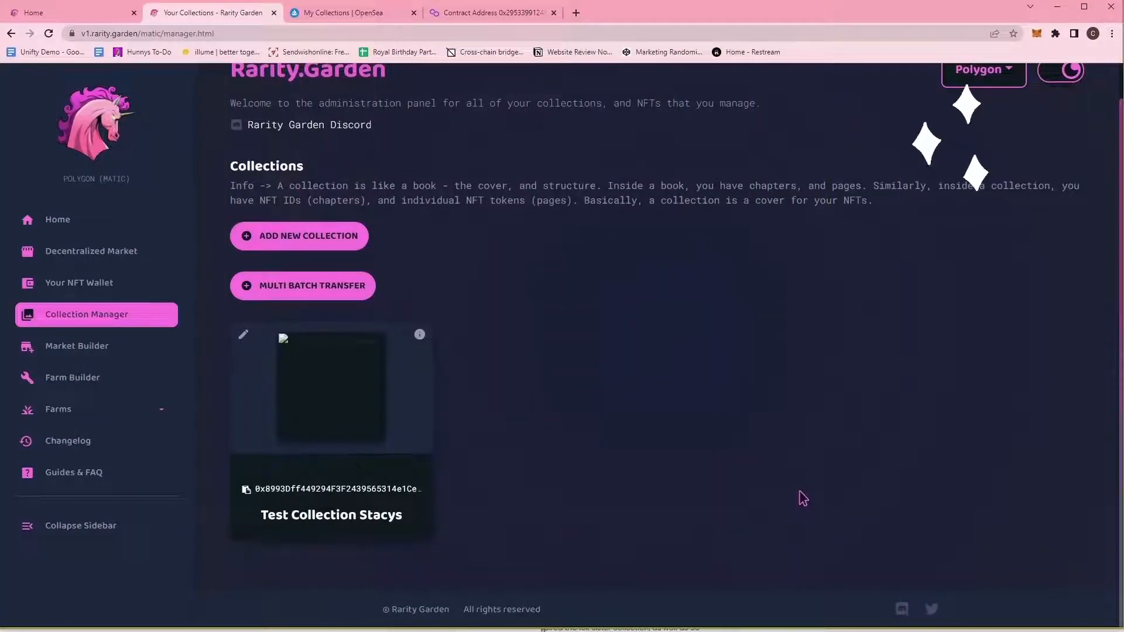
Create a New NFT in Test Collection Stacys with supply 100, max supply 1000, name 'Title of NFT'.
left_click(243, 337)
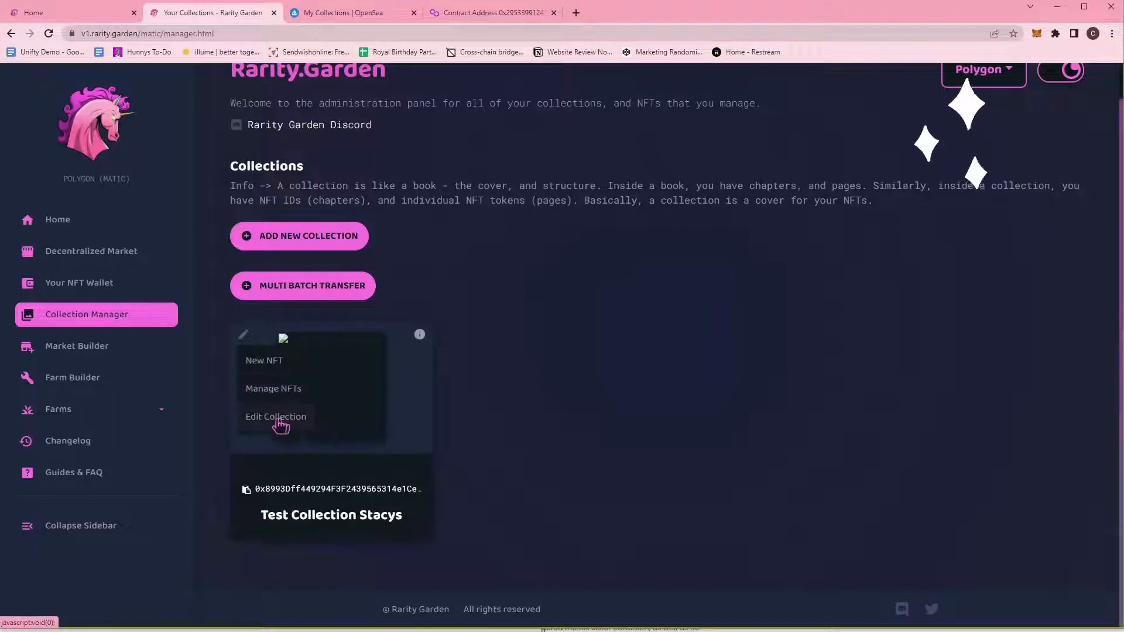
left_click(280, 365)
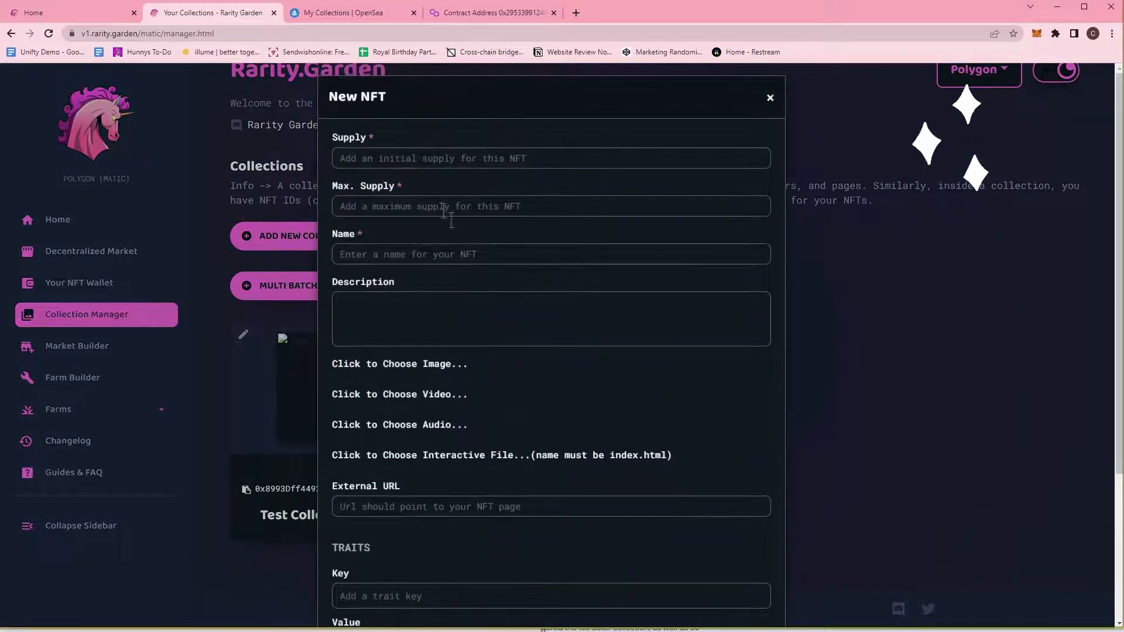
left_click(414, 160)
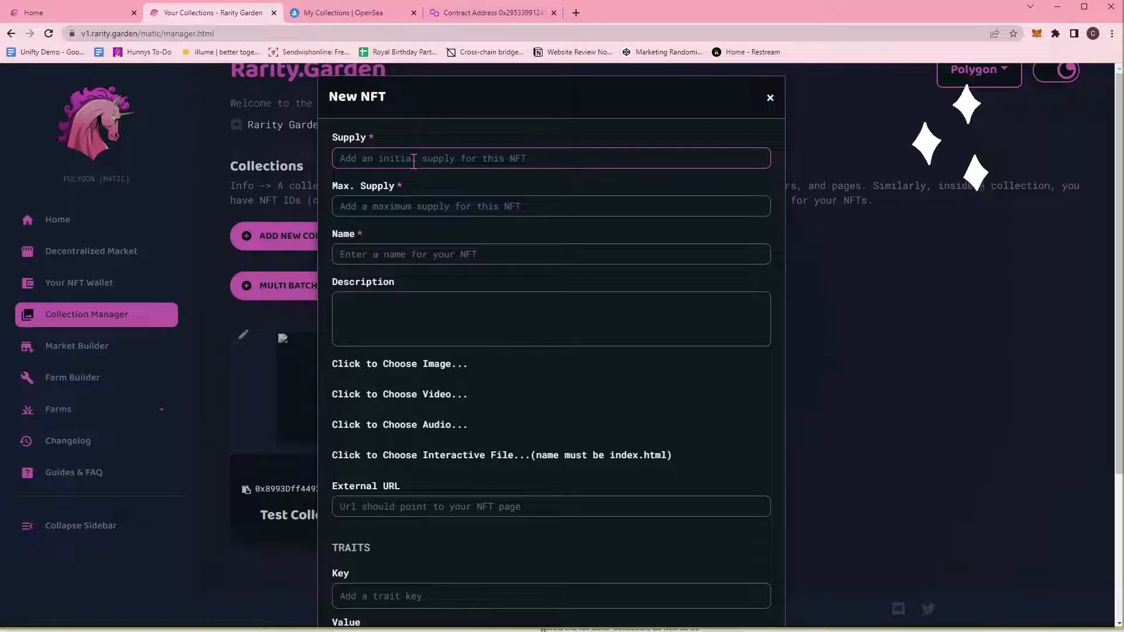
type("100")
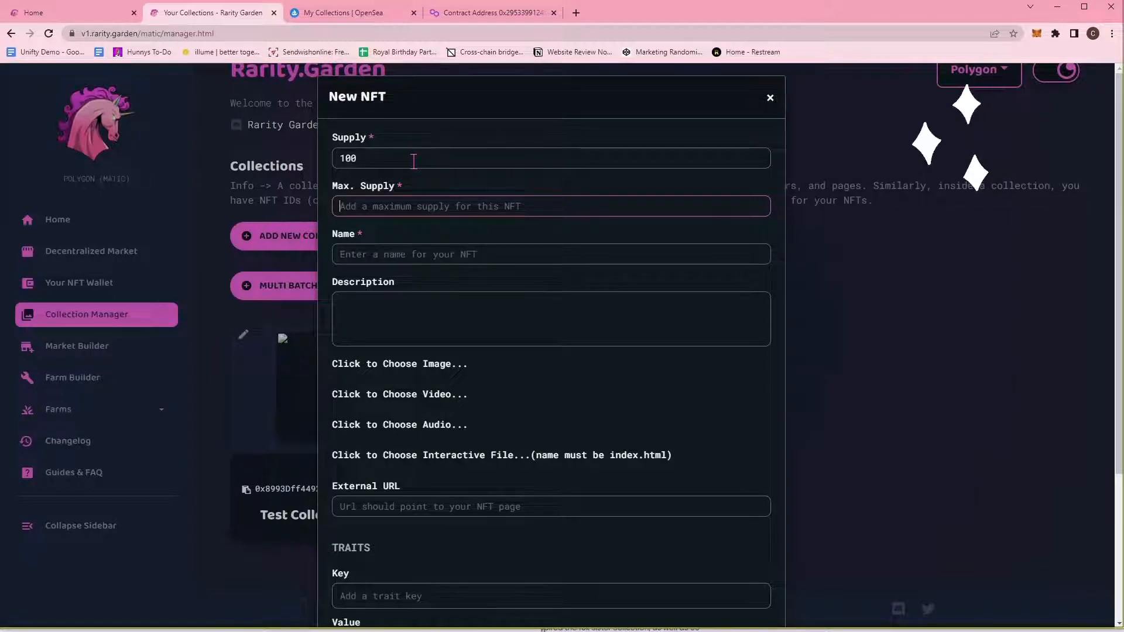
type("1000")
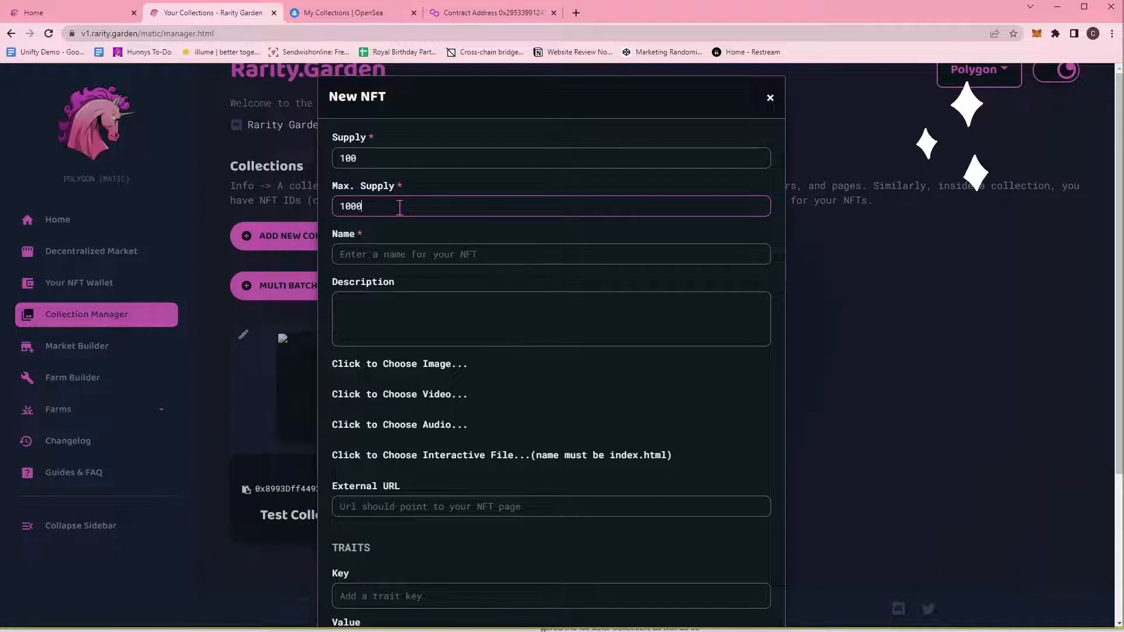
left_click(417, 256)
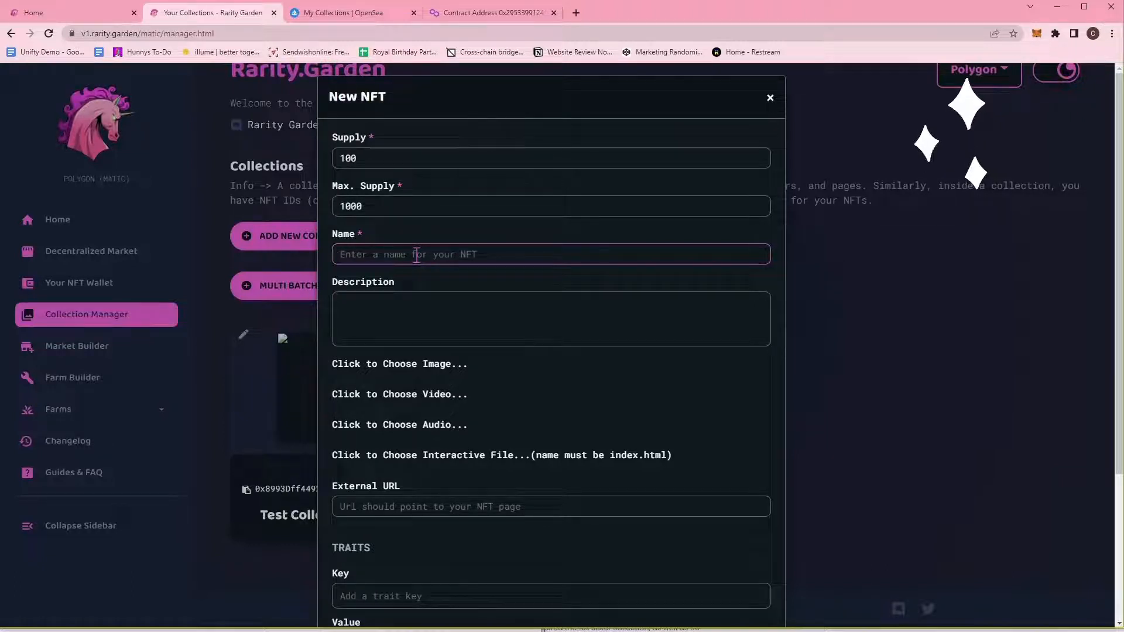
type("Title of NFT")
left_click(429, 314)
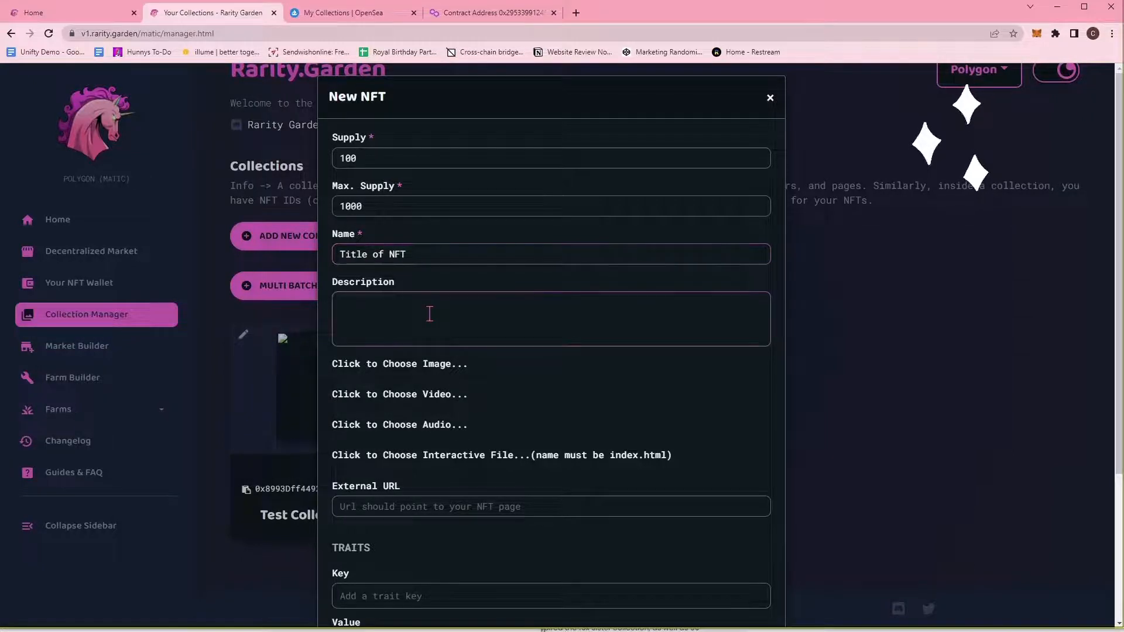
Inspect the Bunny Test NFT in OpenSea's Untitled Collection #443041694.
left_click(359, 12)
left_click(311, 316)
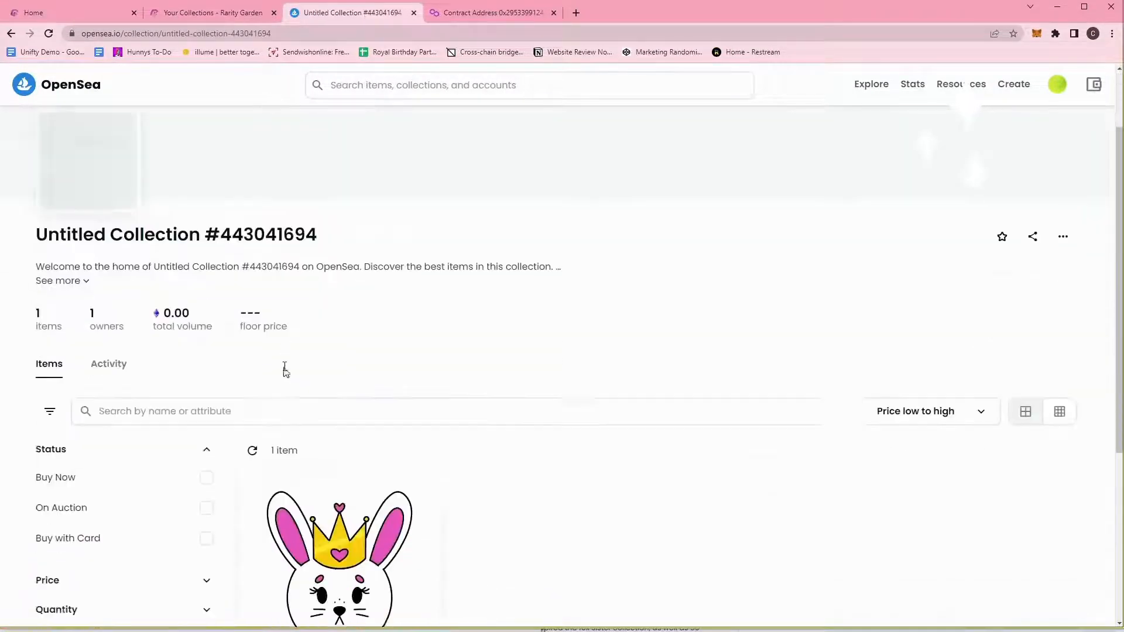
scroll(319, 361, "down", 1)
scroll(319, 362, "down", 3)
left_click(328, 316)
scroll(410, 347, "down", 4)
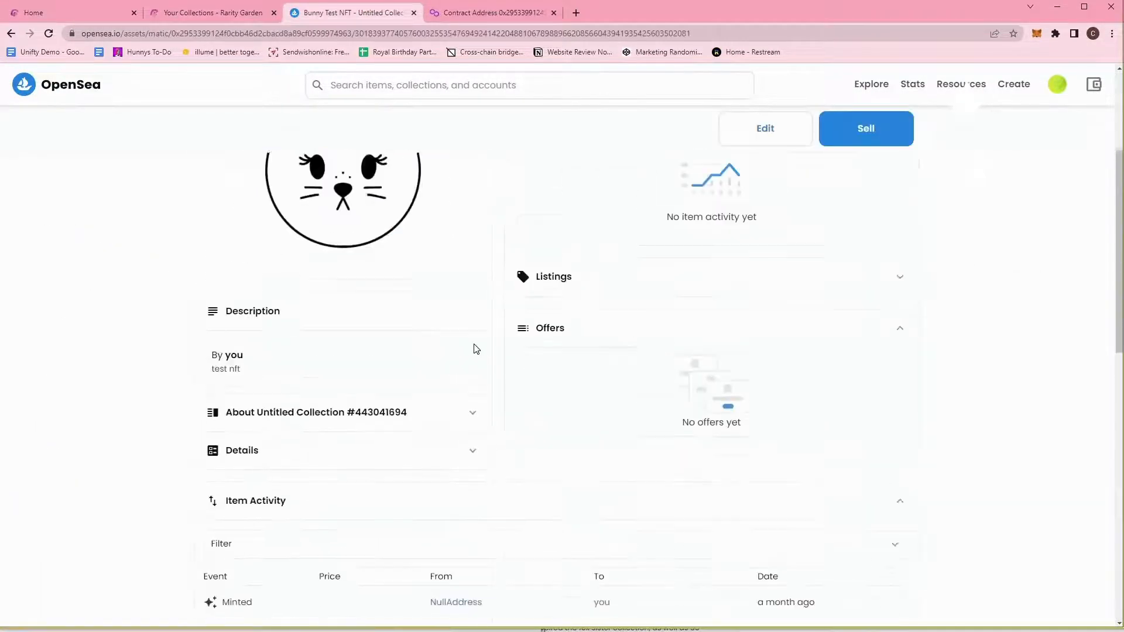
scroll(477, 347, "up", 4)
triple_click(659, 227)
scroll(251, 428, "down", 4)
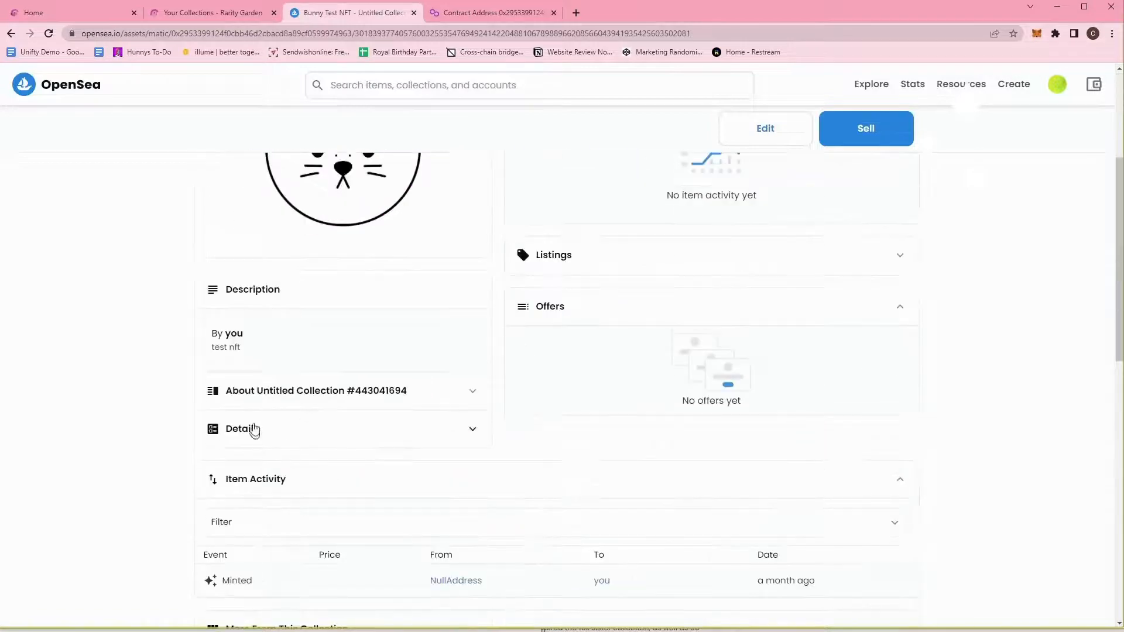
Enter 'Test Description' in the new NFT form and bring up the image file picker.
left_click(212, 13)
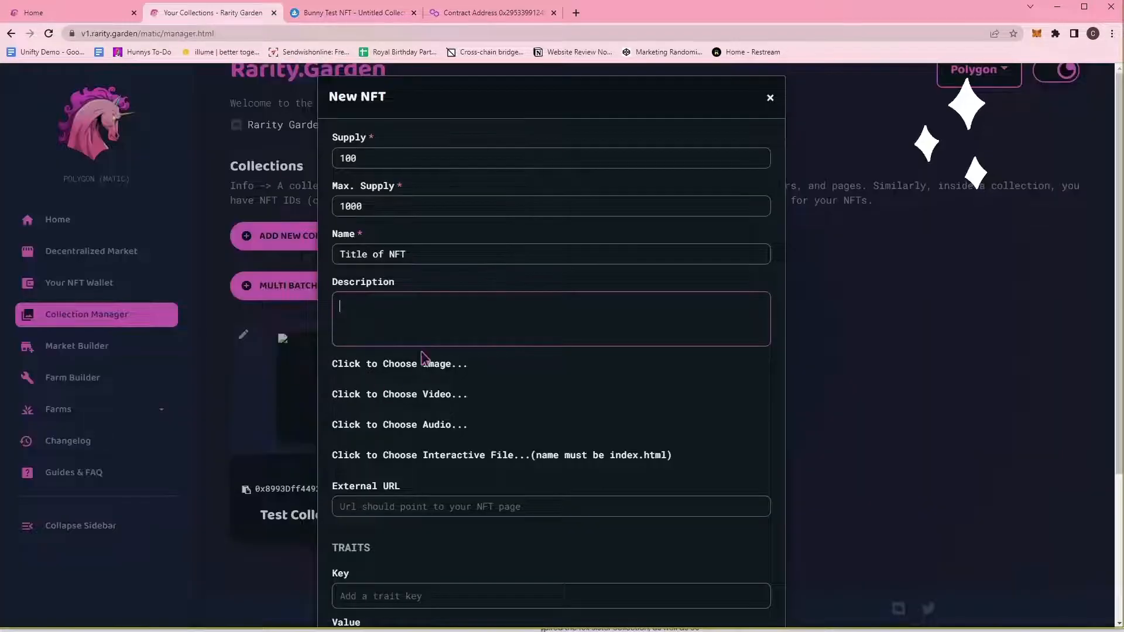
type("Test Description")
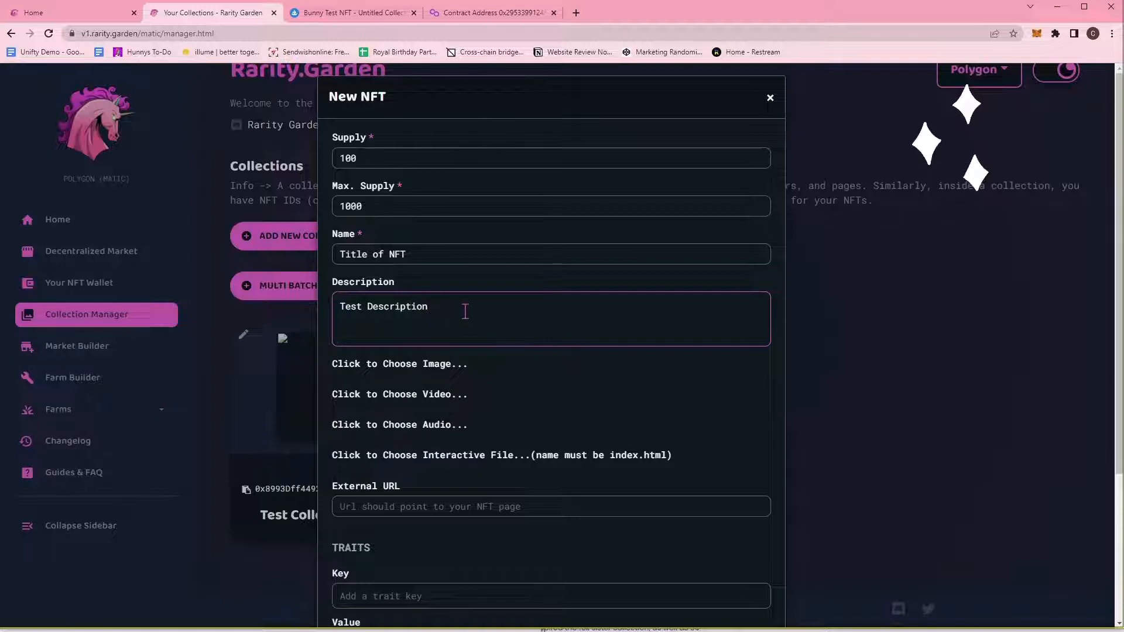
scroll(462, 311, "down", 2)
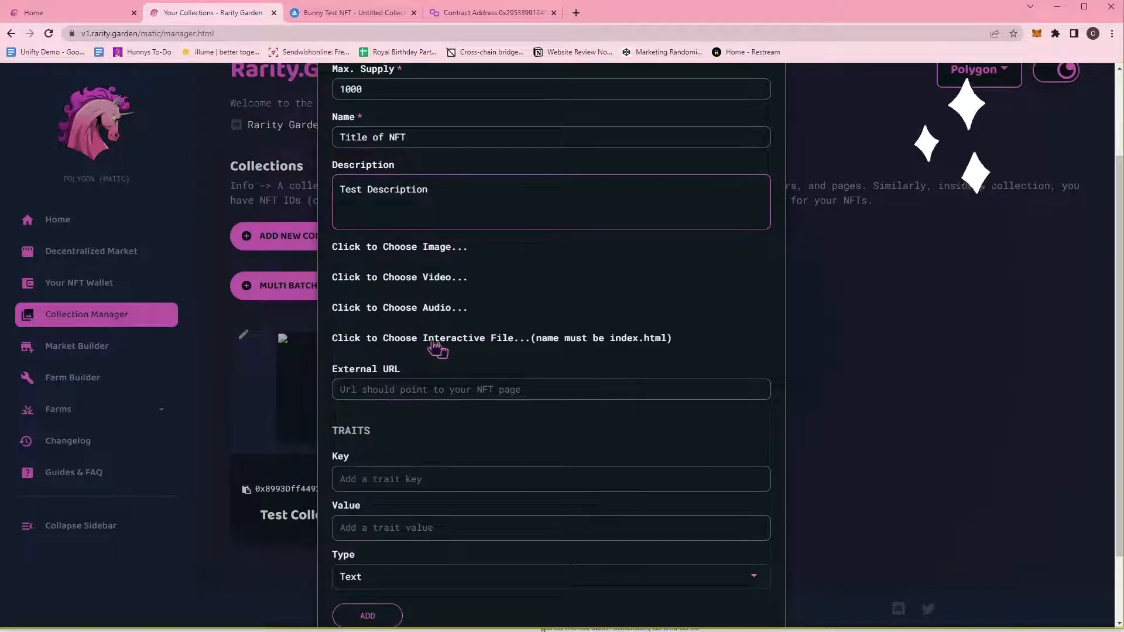
left_click(419, 248)
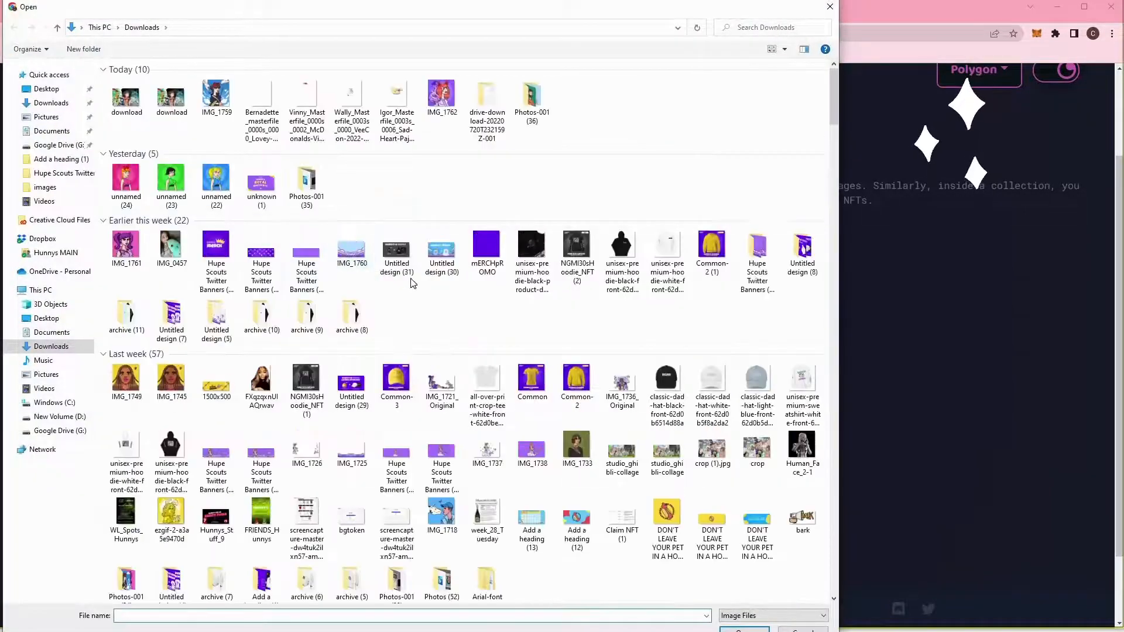
Load classic-dad-hat-black from Downloads as the new NFT's image.
scroll(711, 395, "down", 5)
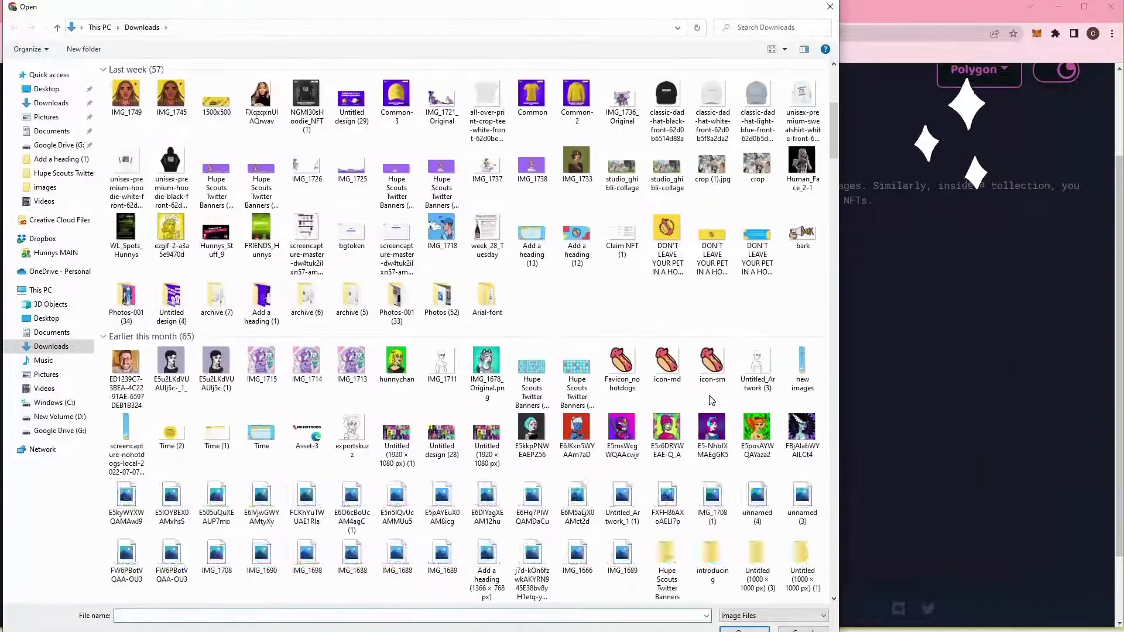
scroll(711, 400, "up", 5)
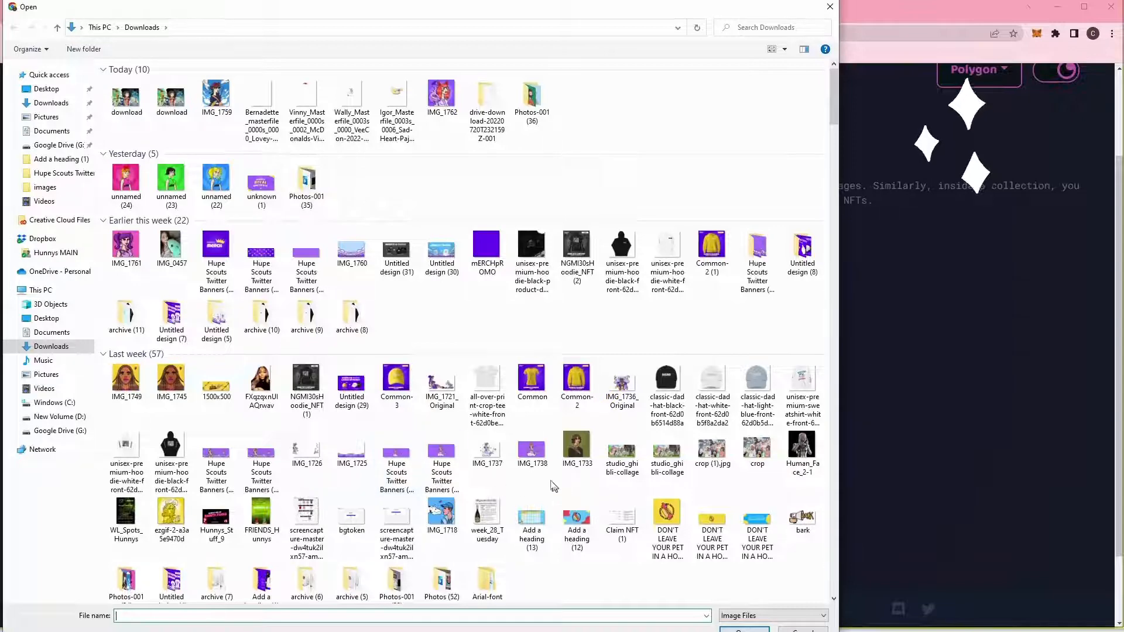
left_click(668, 387)
double_click(667, 387)
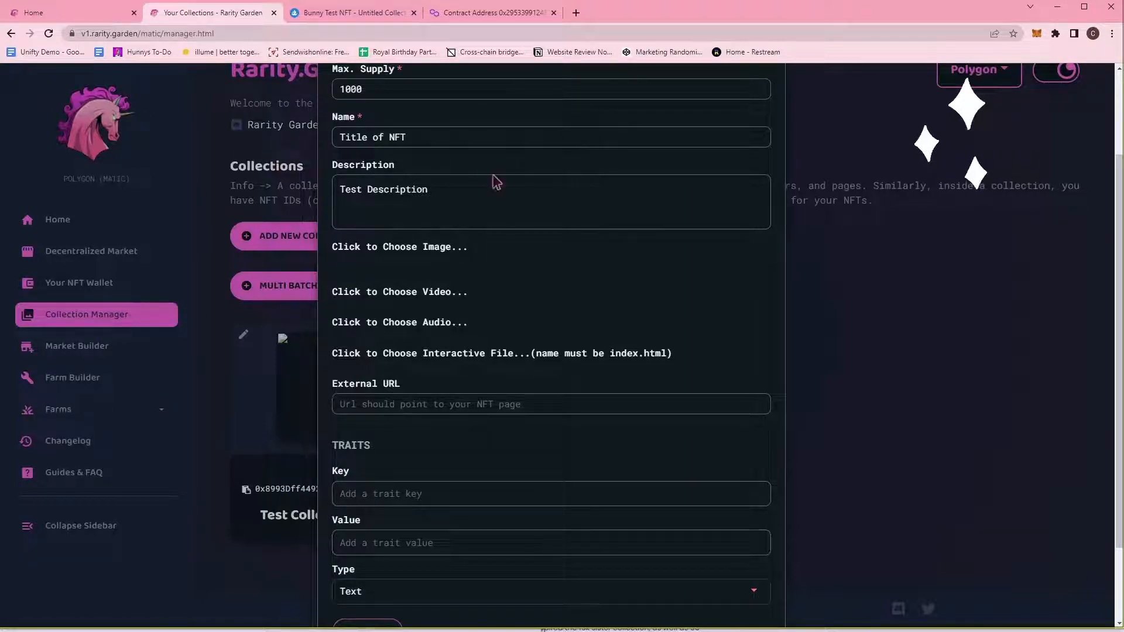
Check the Bunny Test NFT's contract address and token ID on OpenSea.
scroll(417, 211, "down", 2)
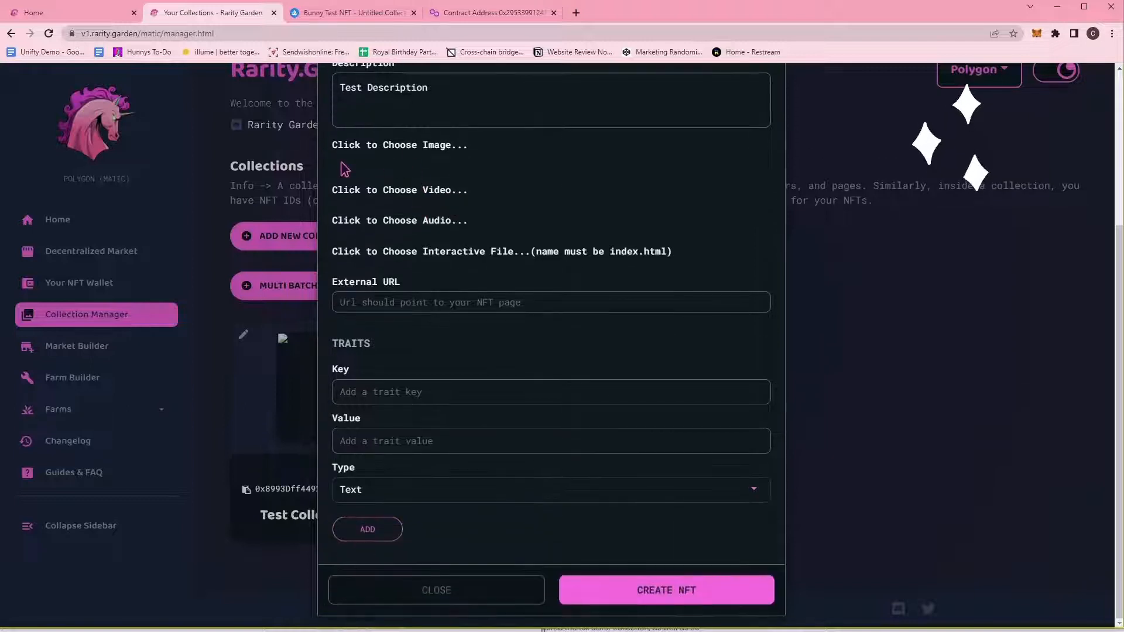
left_click(425, 302)
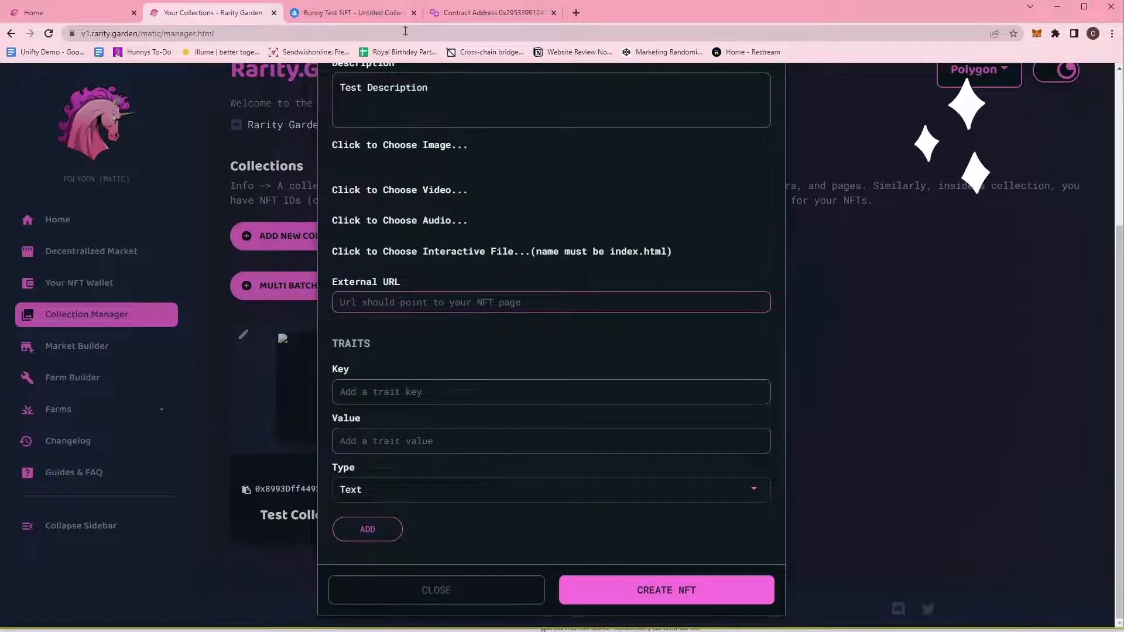
left_click(366, 12)
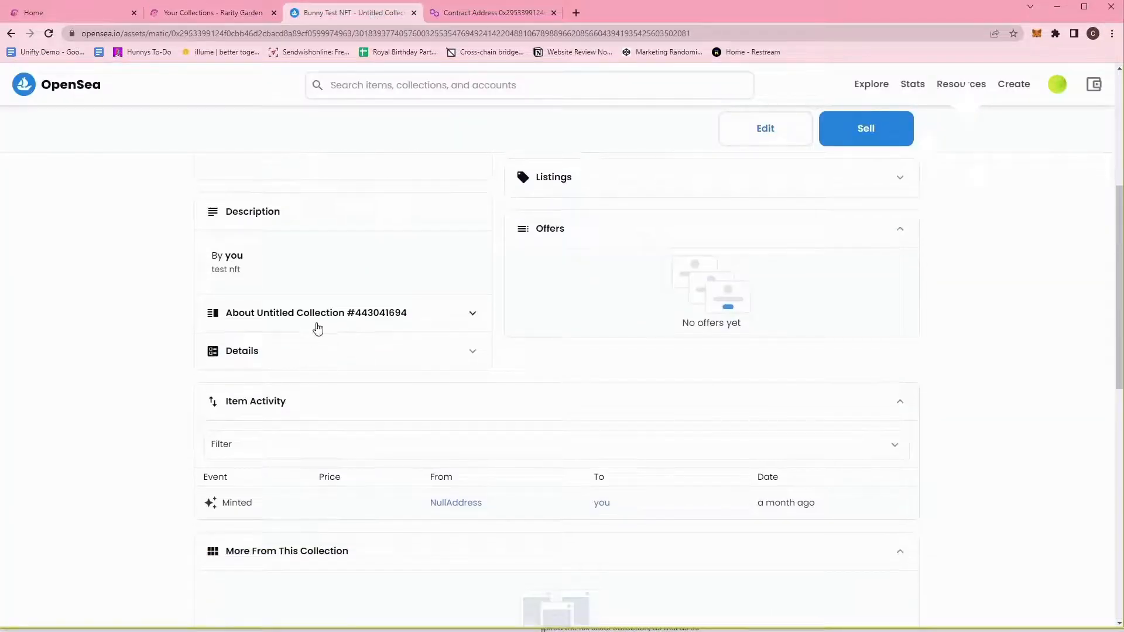
left_click(357, 322)
left_click(354, 322)
left_click(339, 358)
left_click(388, 360)
scroll(544, 322, "up", 5)
left_click_drag(639, 214, 507, 251)
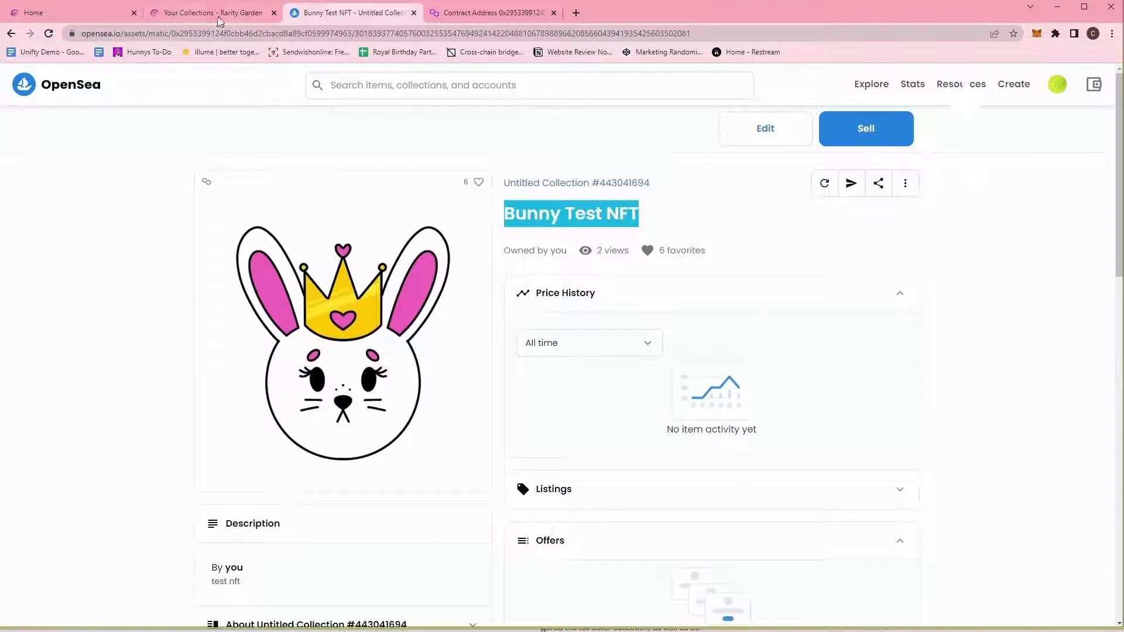
Back in Rarity Garden, enter 'hunnys.net/' as External URL, then clear it.
left_click(216, 14)
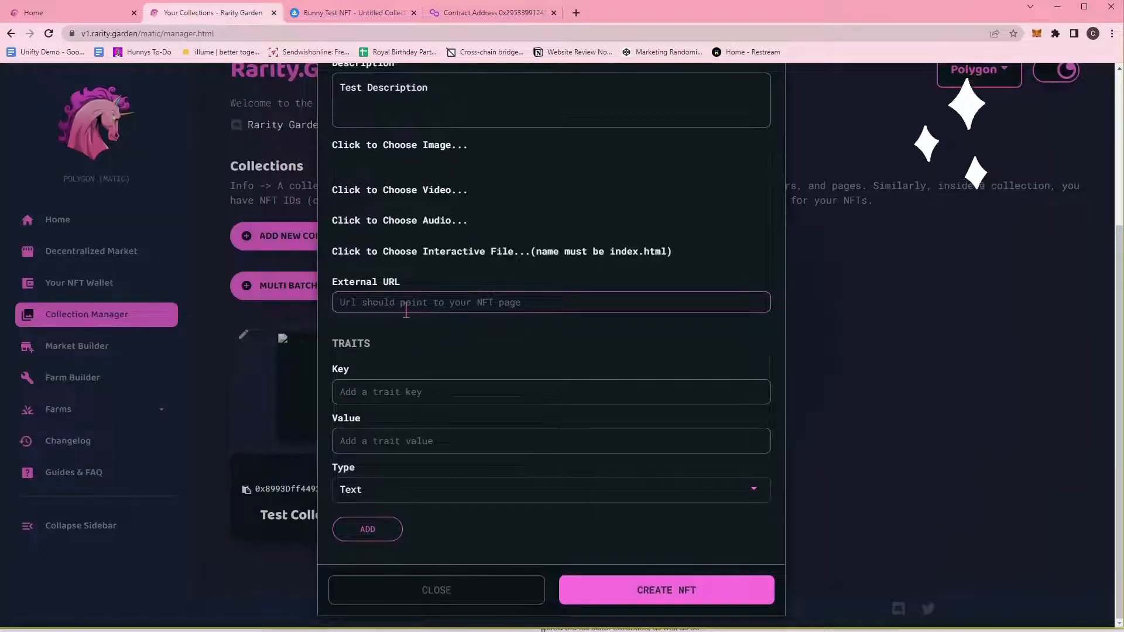
type("hunnys.n")
type("et/")
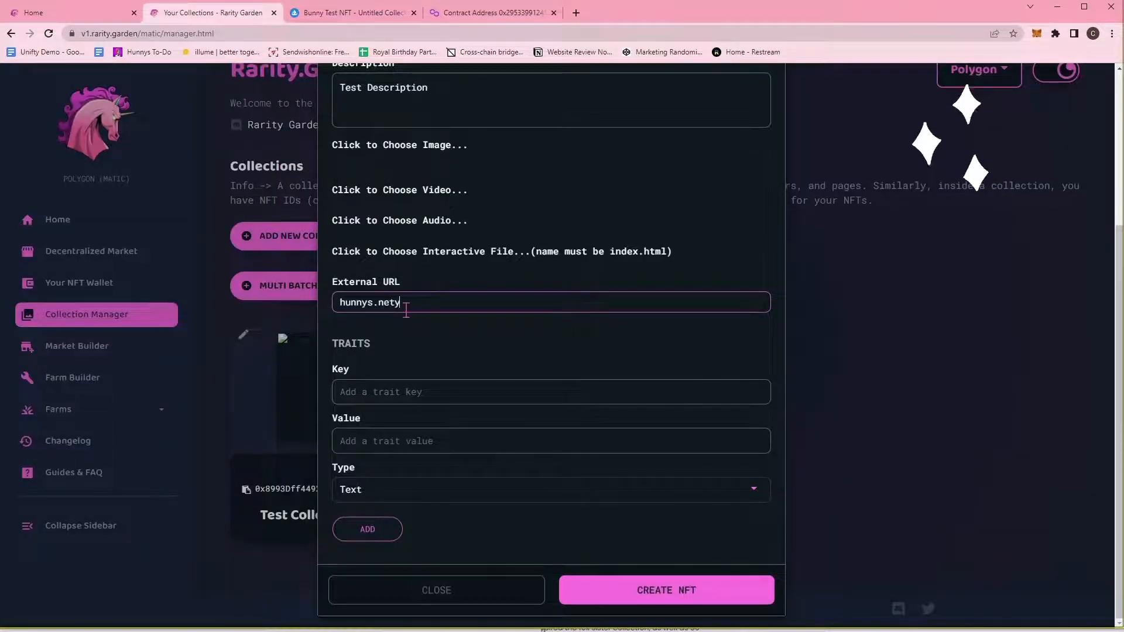
key("ctrl+a")
key("BackSpace")
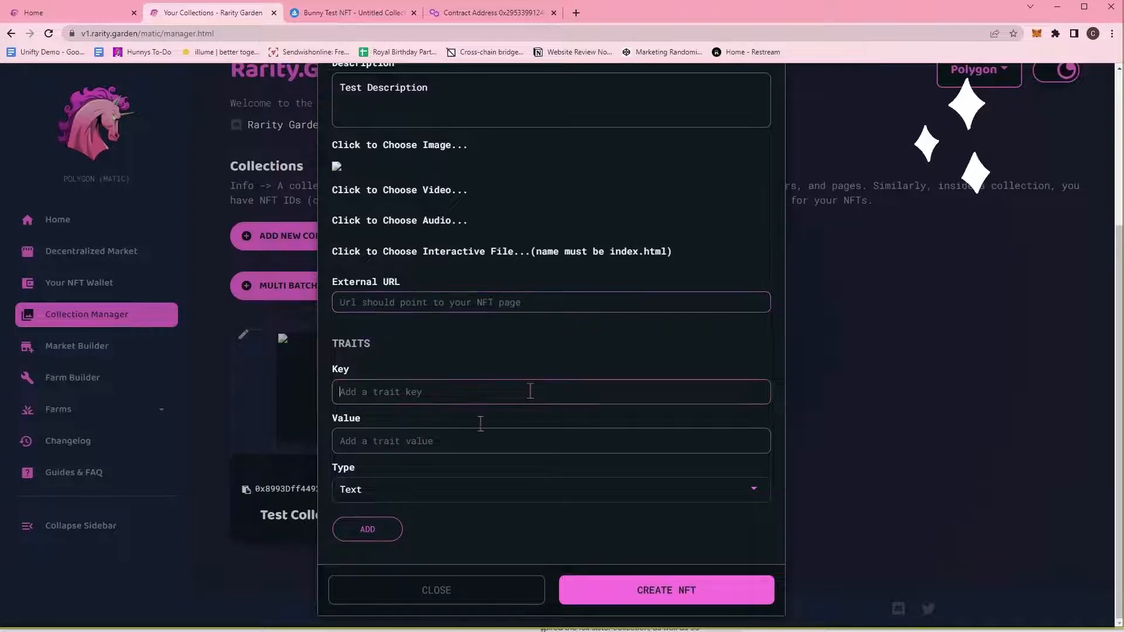
Add a Text trait with key Month and value July.
left_click(404, 489)
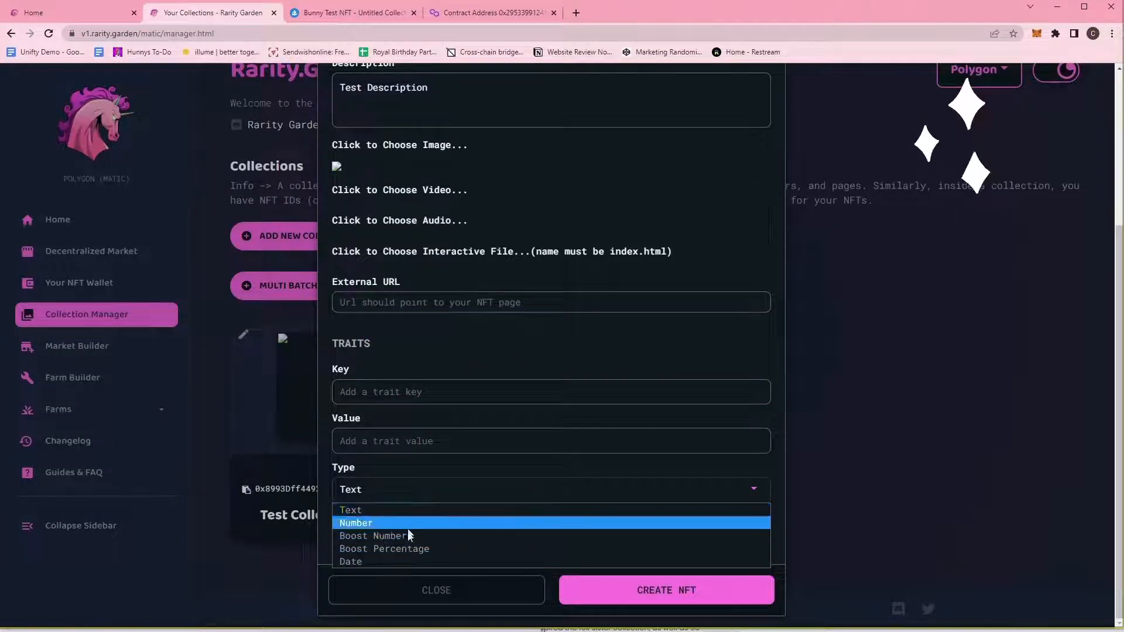
left_click(398, 515)
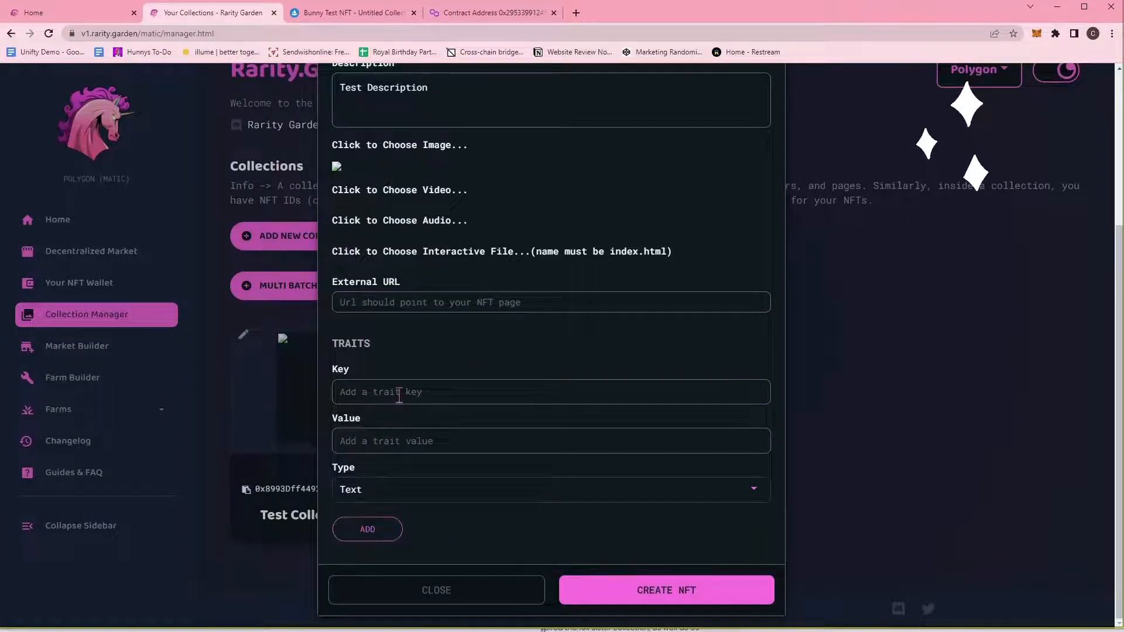
left_click(399, 396)
type("Cool")
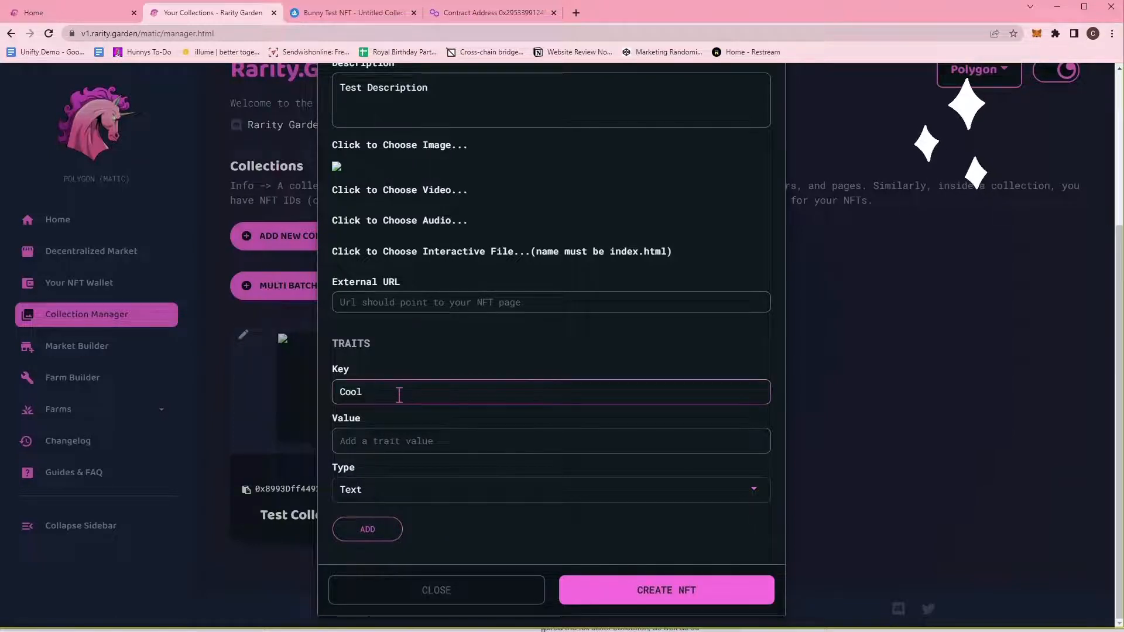
key("BackSpace")
key("BackSpace")
key("BackSpace")
key("BackSpace")
key("BackSpace")
type("Month")
key("Tab")
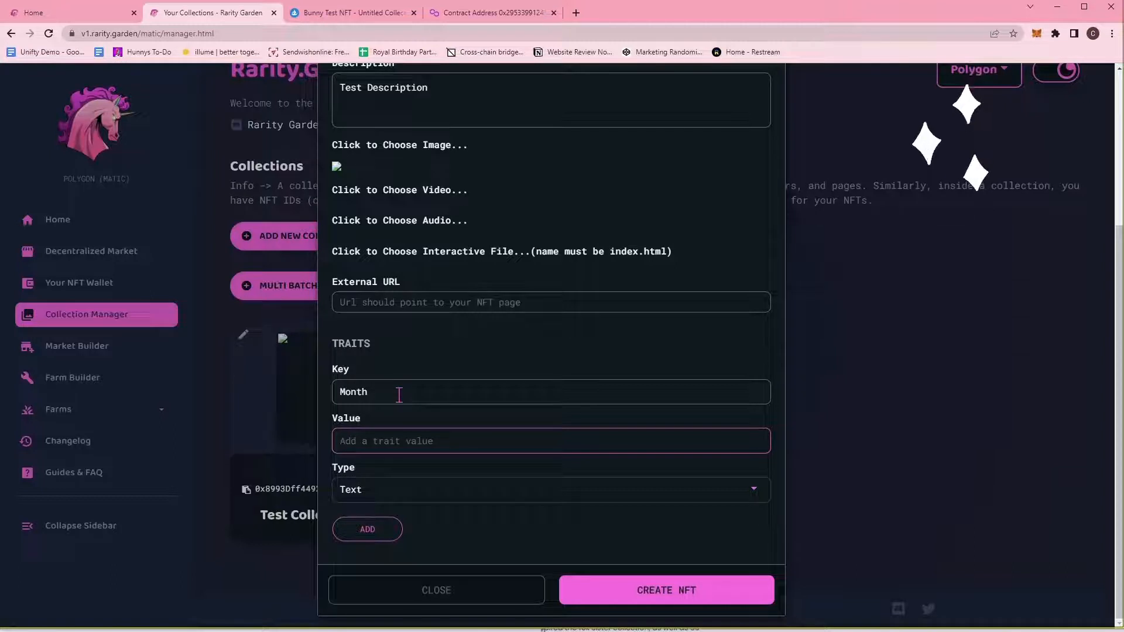
type("July")
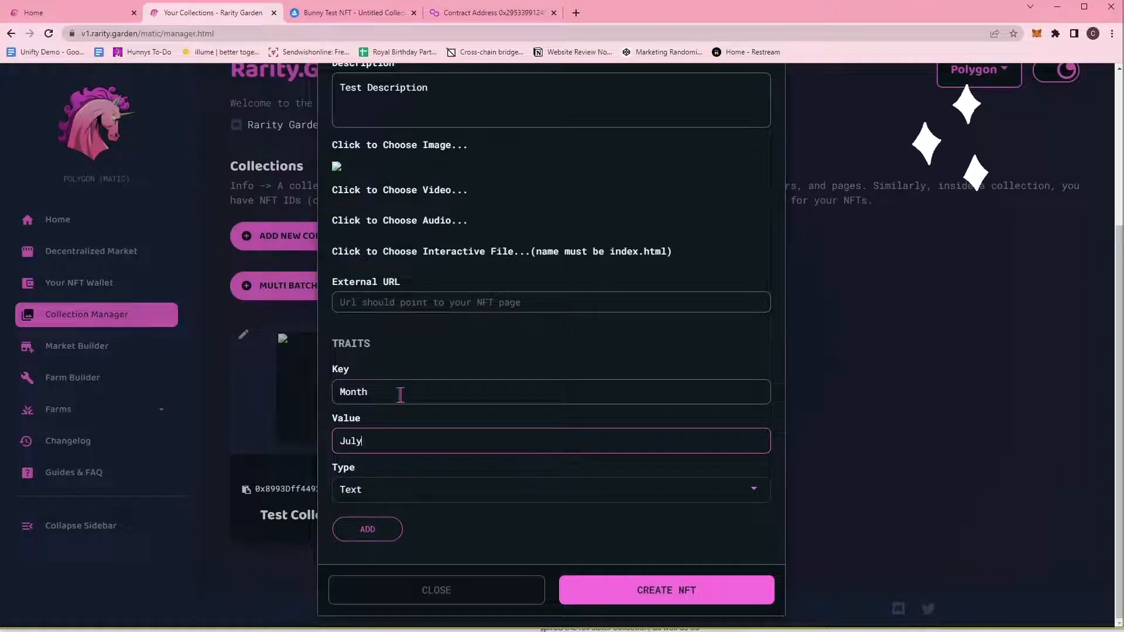
left_click(376, 531)
Add a second Text trait with key Series and value Hat.
scroll(427, 436, "down", 1)
left_click(409, 453)
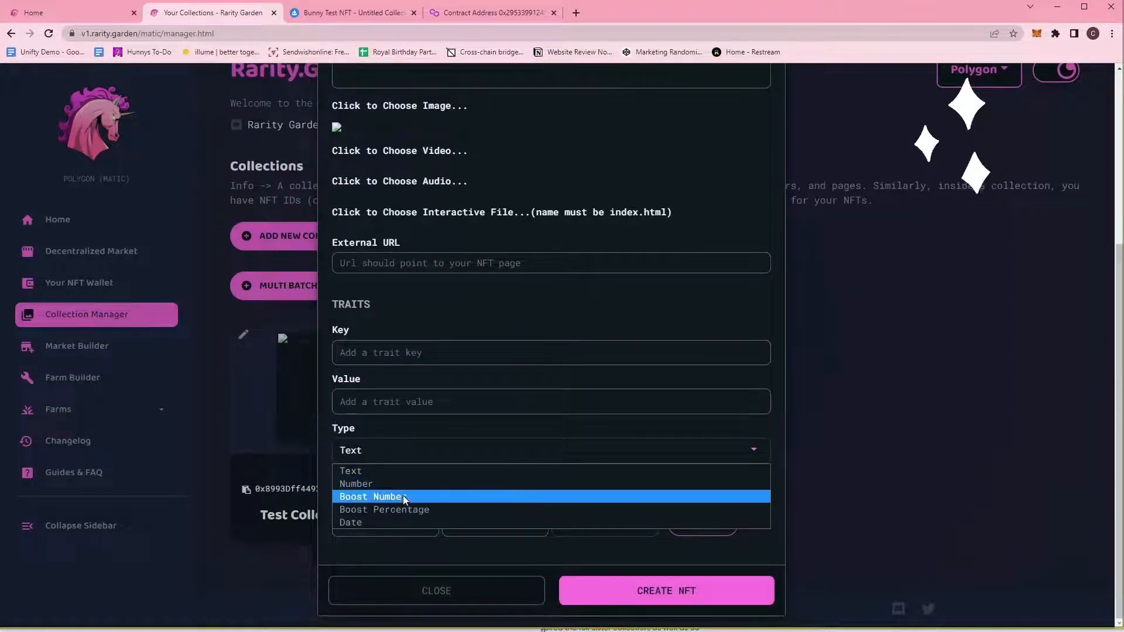
left_click(403, 497)
left_click(389, 454)
left_click(399, 484)
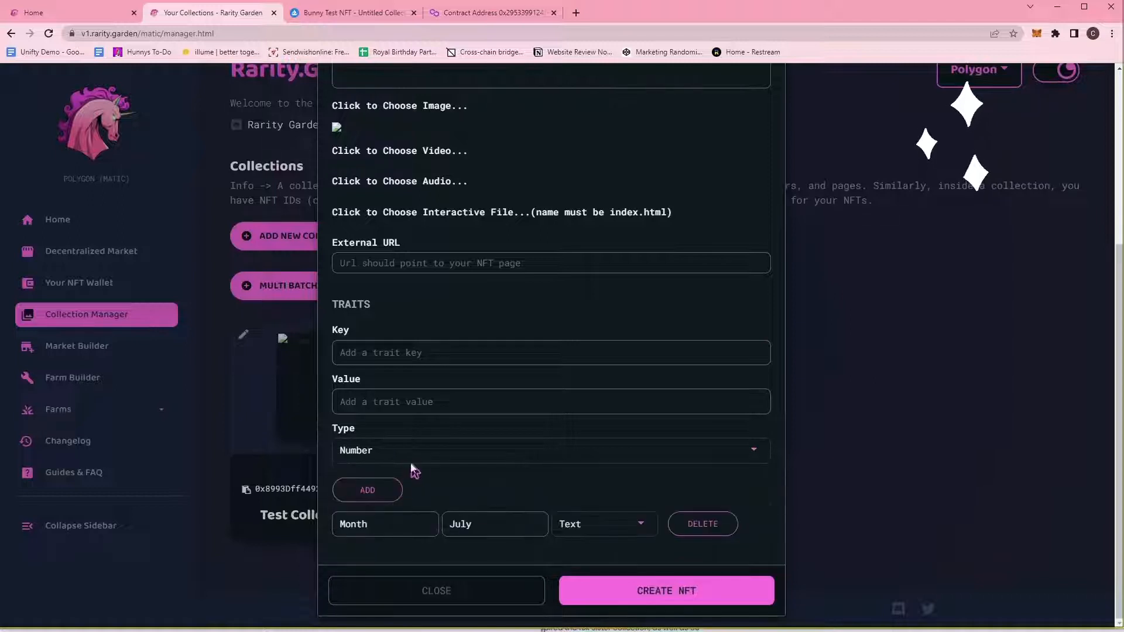
left_click(412, 458)
left_click(399, 471)
left_click(411, 358)
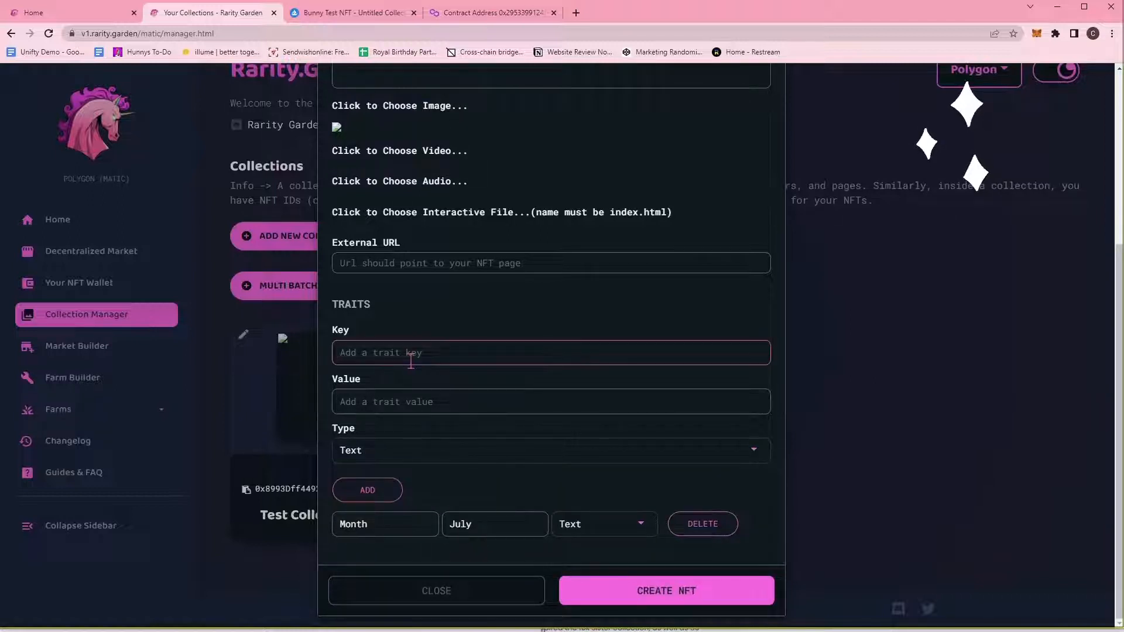
type("Series")
key("Tab")
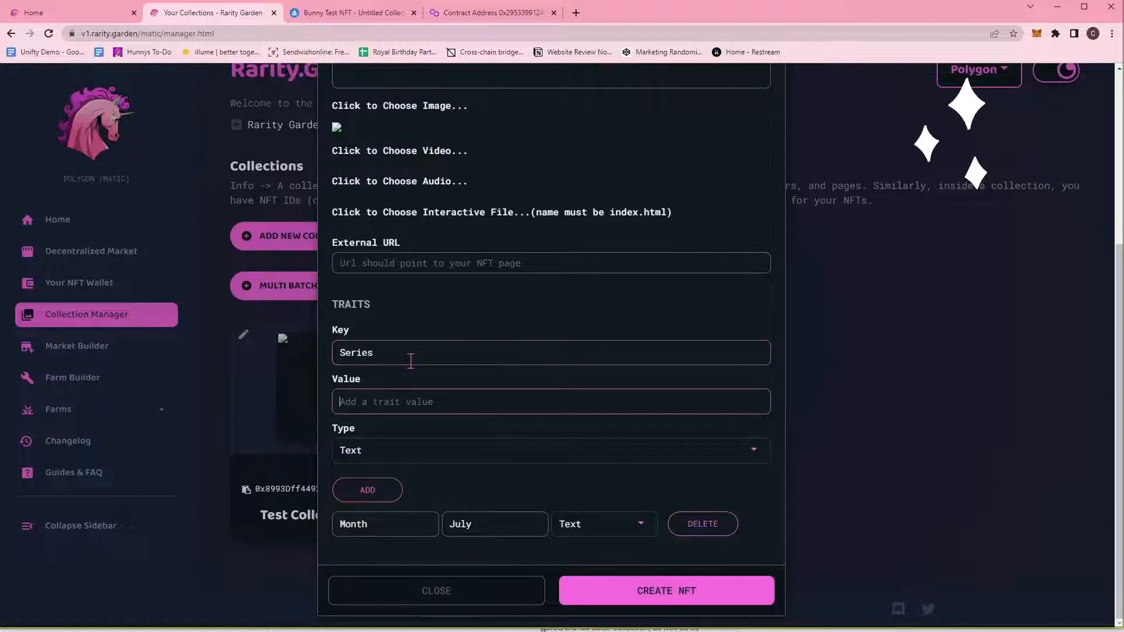
type("Cupcake")
key("ctrl+a")
type("Hat")
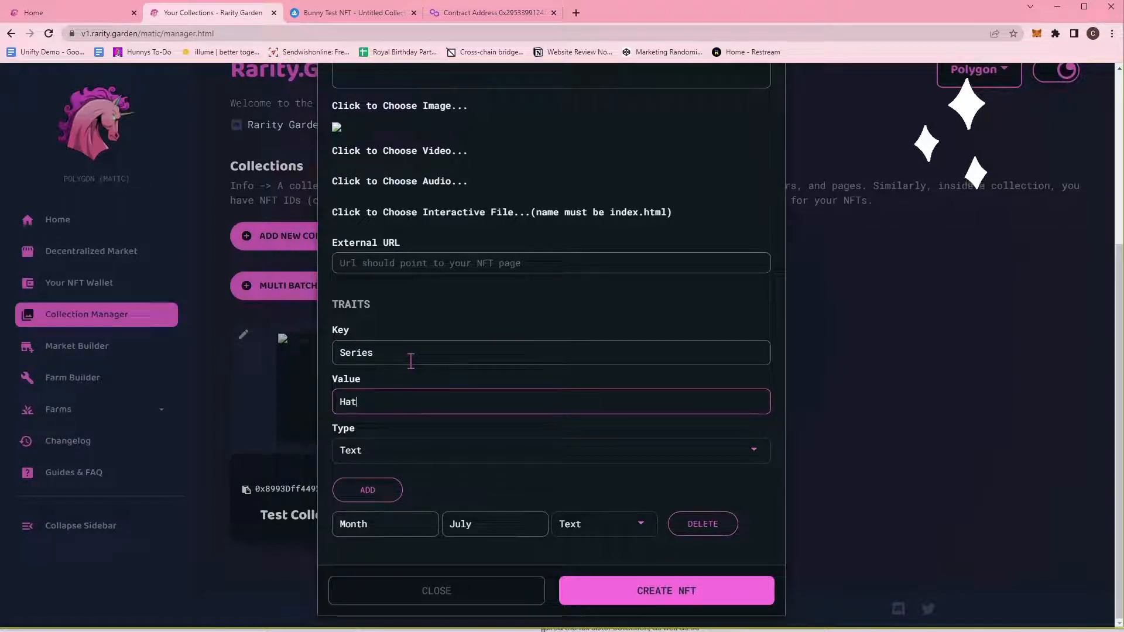
left_click(350, 484)
Scroll through the New NFT form to review both traits.
scroll(363, 486, "down", 1)
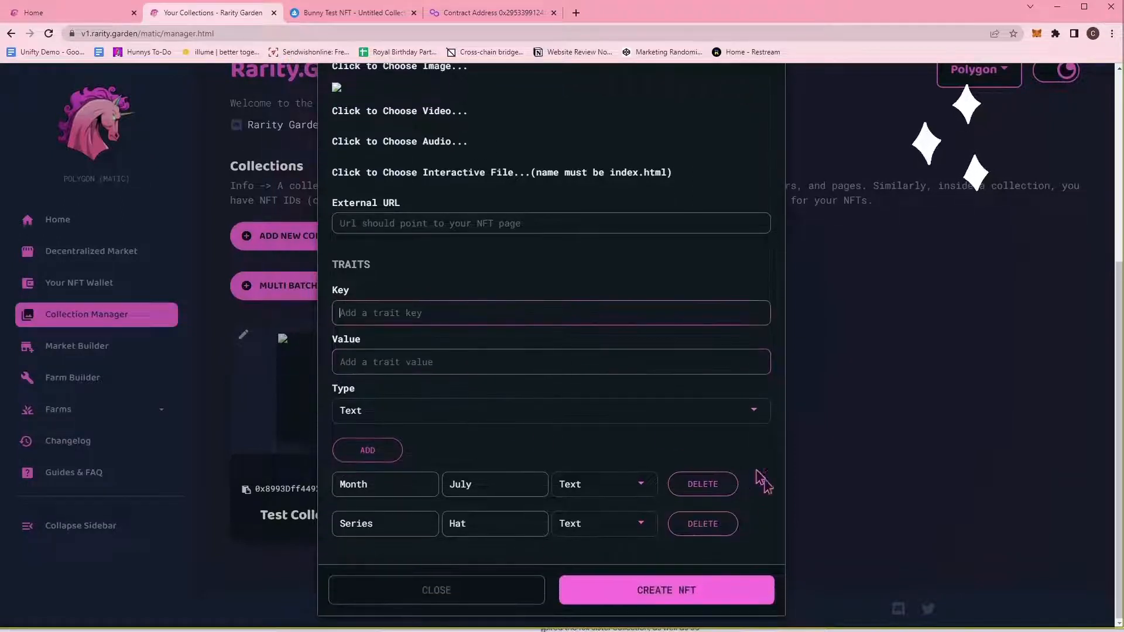
scroll(594, 534, "up", 2)
scroll(588, 537, "down", 2)
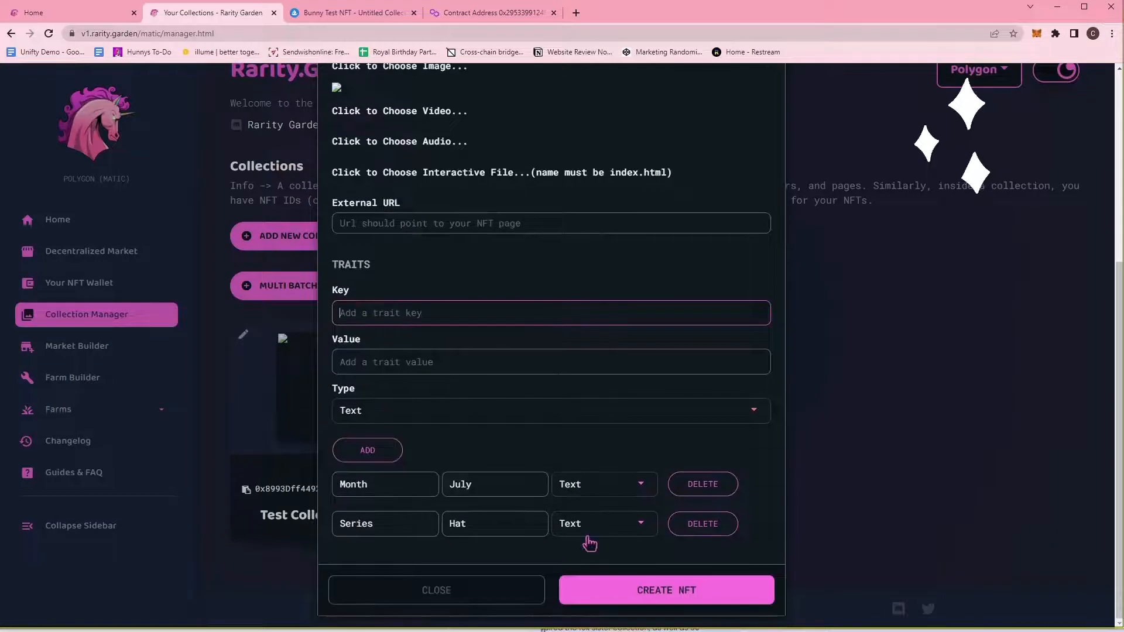
scroll(589, 543, "up", 1)
scroll(590, 545, "up", 5)
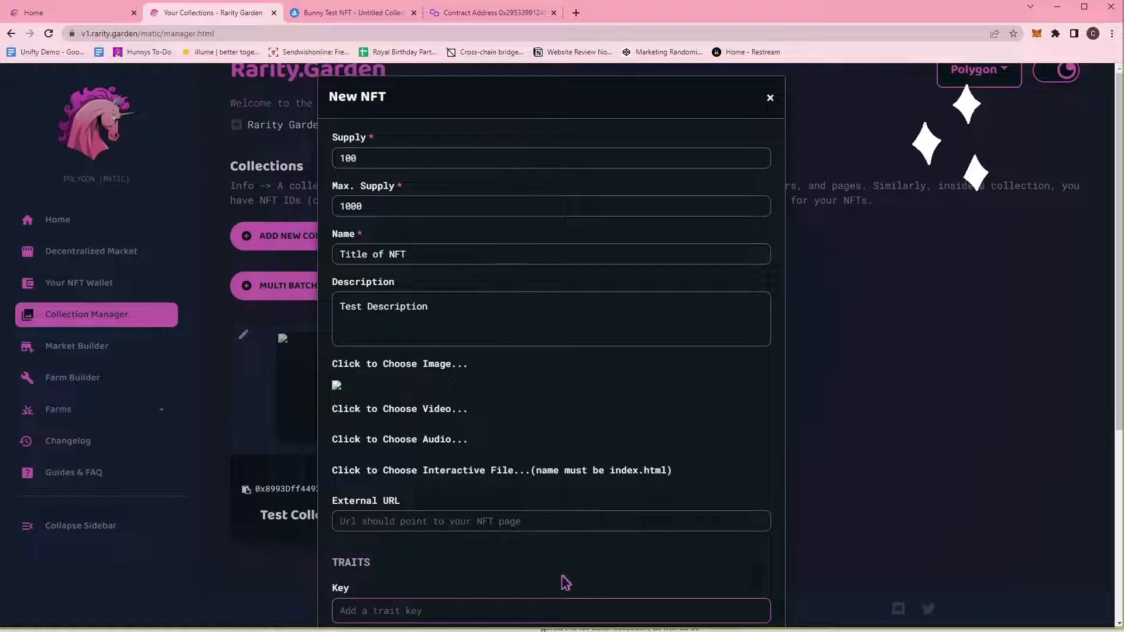
scroll(535, 548, "down", 3)
scroll(534, 548, "down", 2)
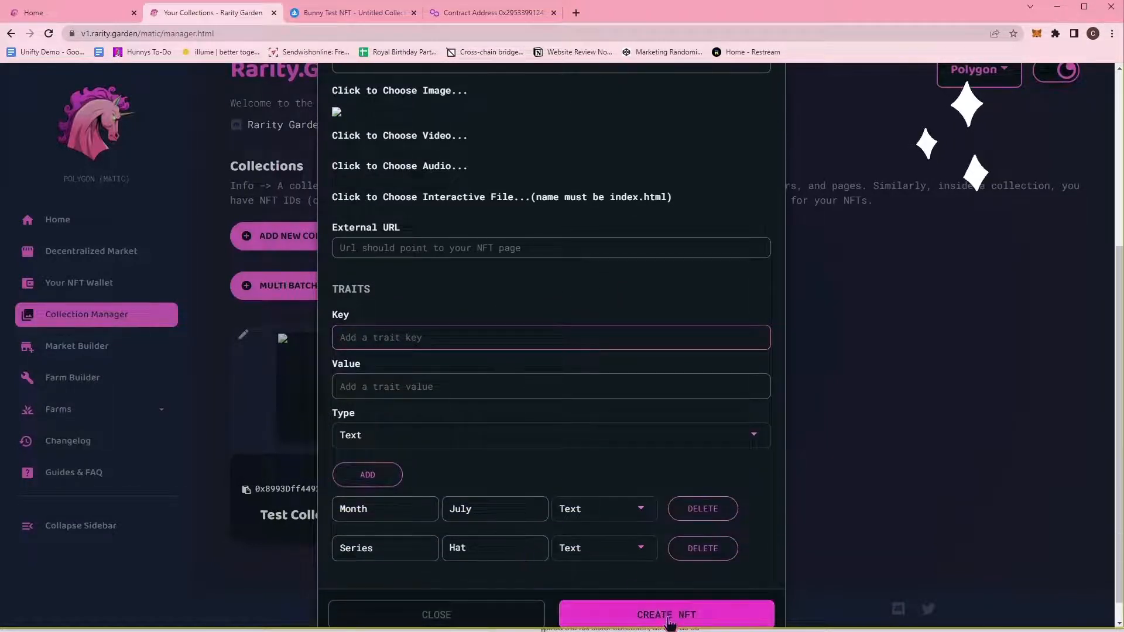
scroll(764, 499, "down", 1)
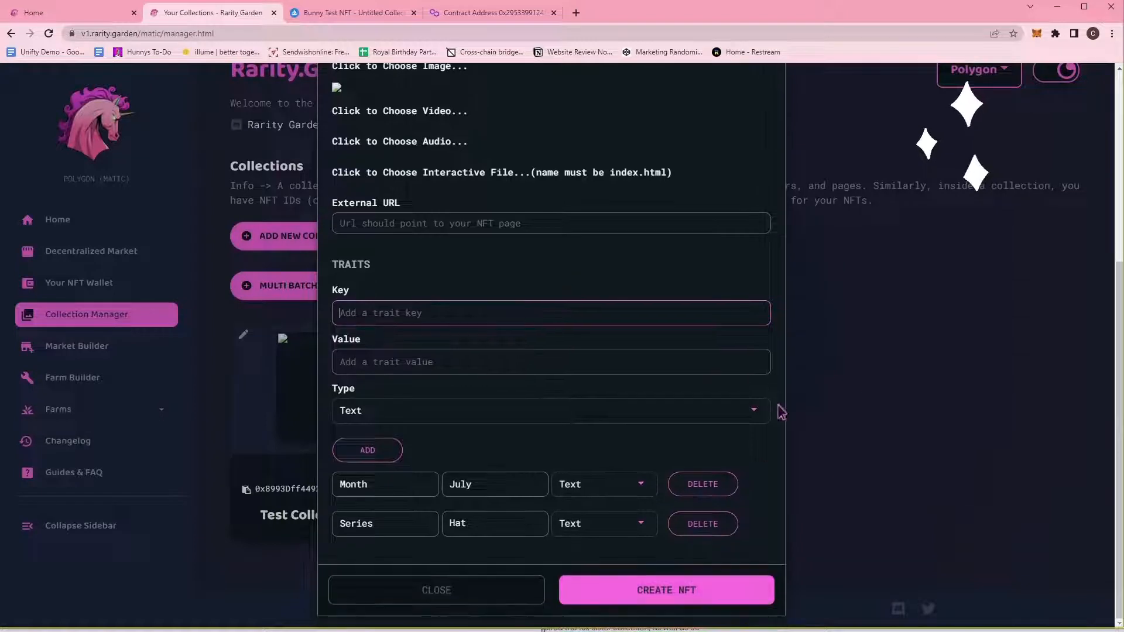
Submit the NFT with CREATE NFT and confirm the minting transaction in MetaMask.
left_click(715, 593)
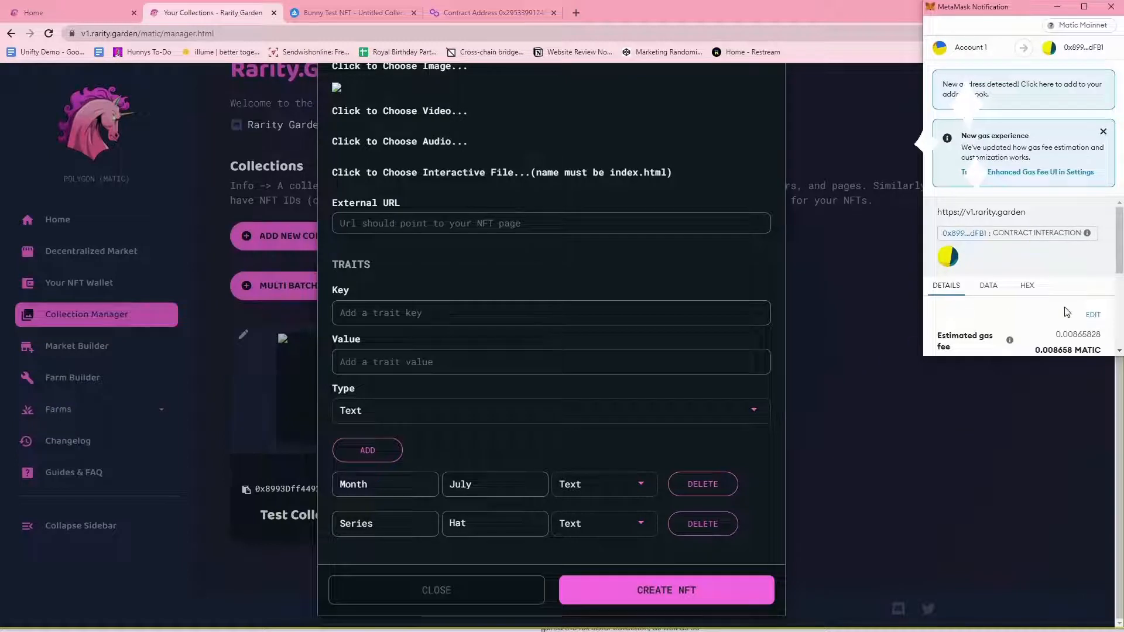
scroll(1074, 339, "down", 3)
scroll(1091, 307, "up", 3)
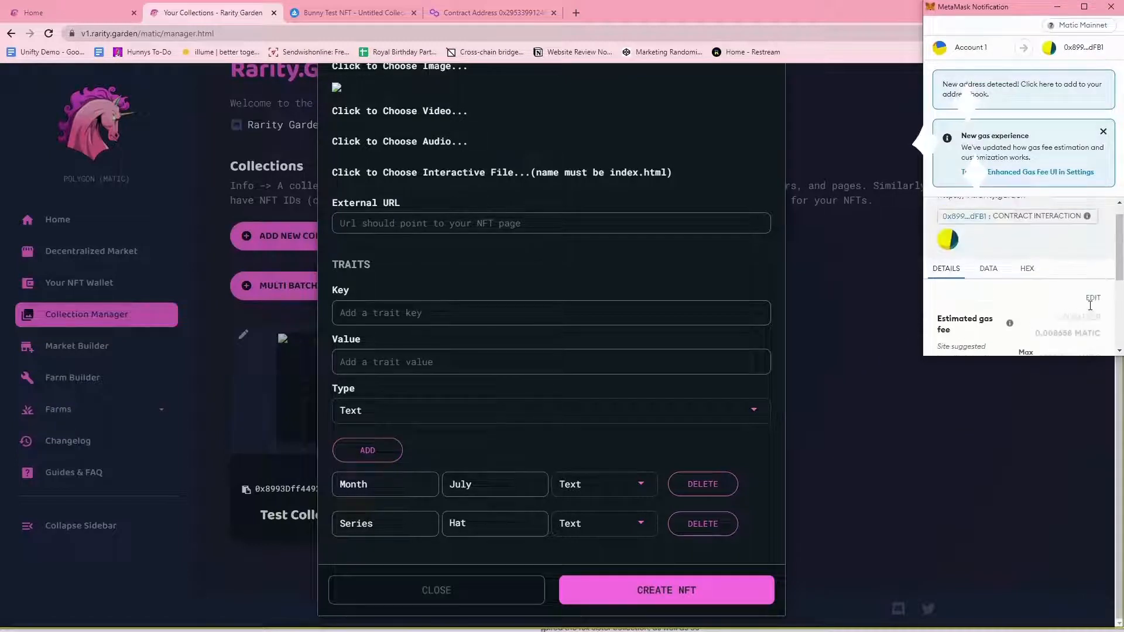
scroll(1089, 308, "down", 2)
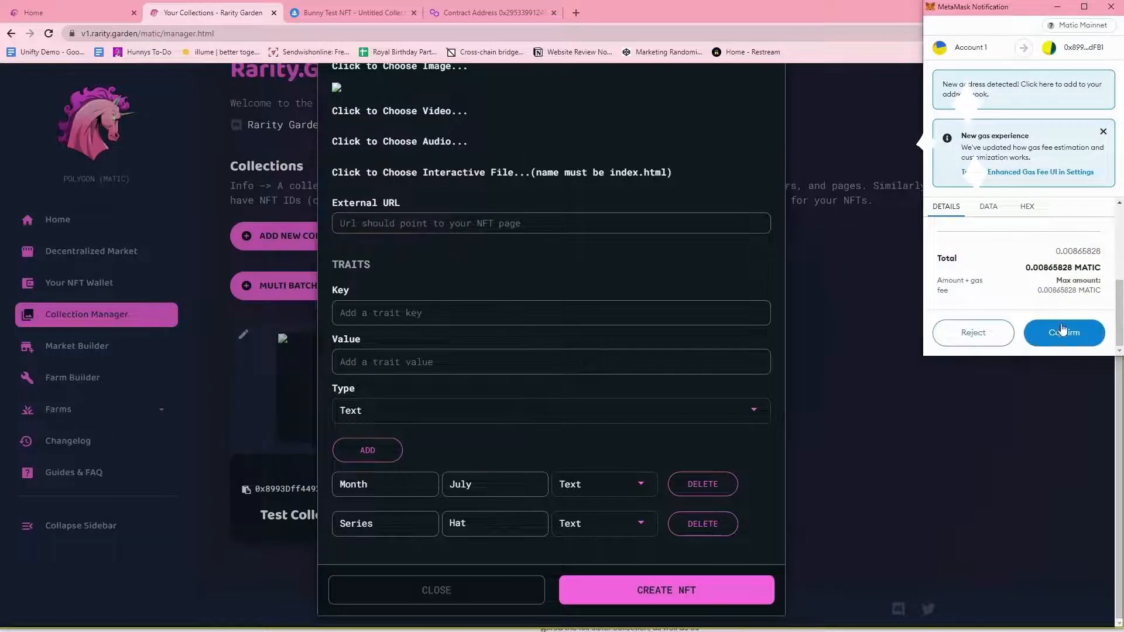
left_click(1063, 345)
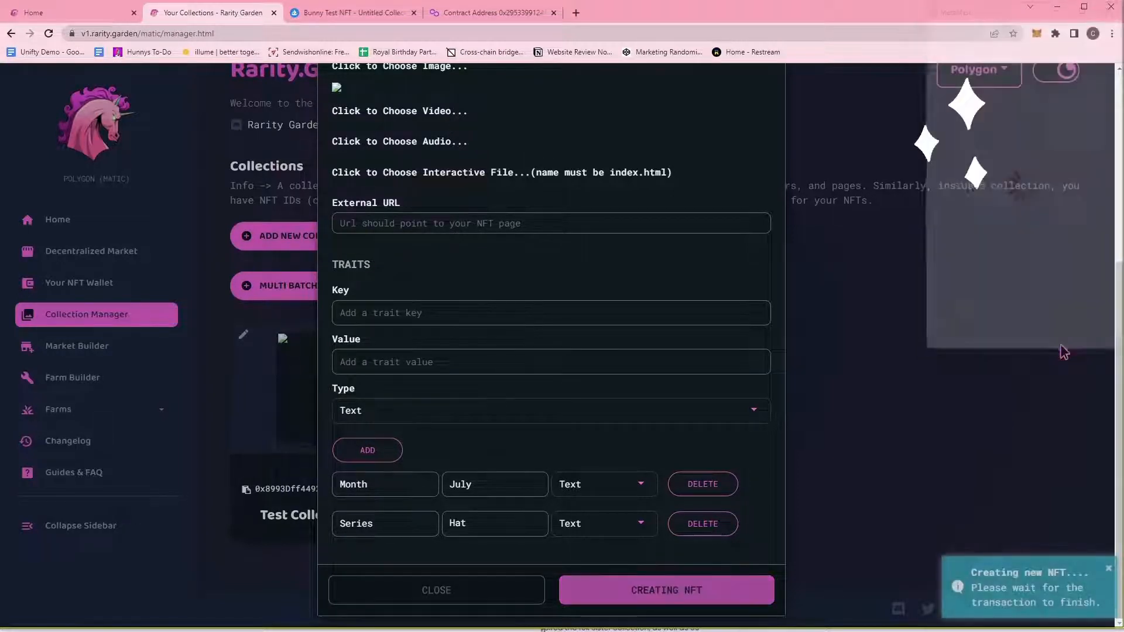
scroll(640, 392, "up", 2)
scroll(640, 392, "up", 3)
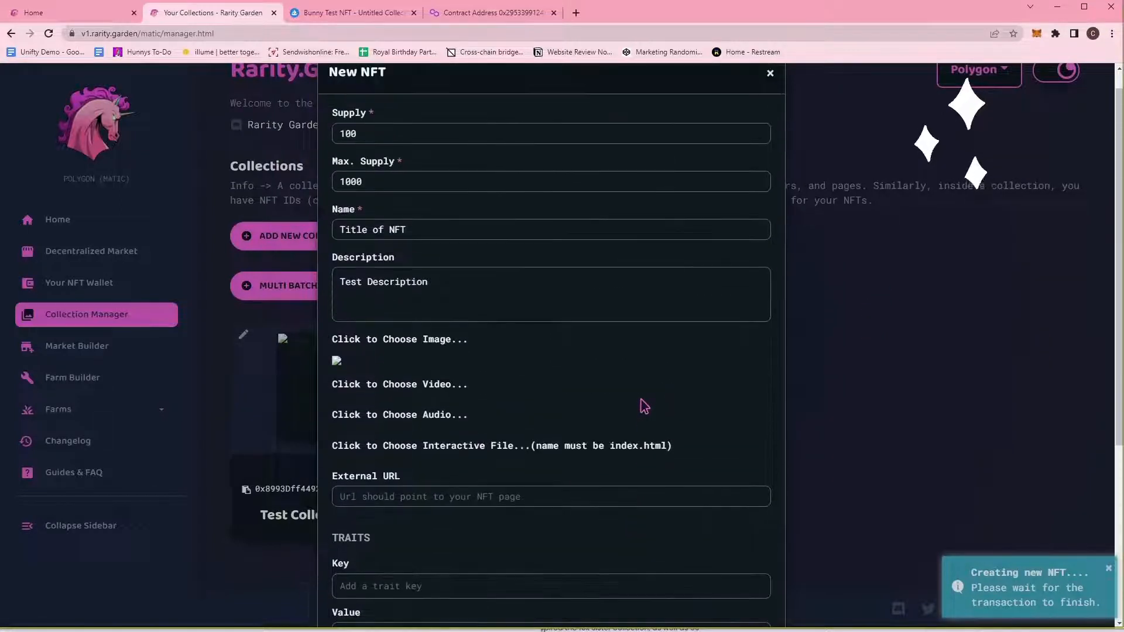
Check the pending transaction in the wallet, then dismiss the NFT-created message.
left_click(1037, 33)
left_click(1030, 59)
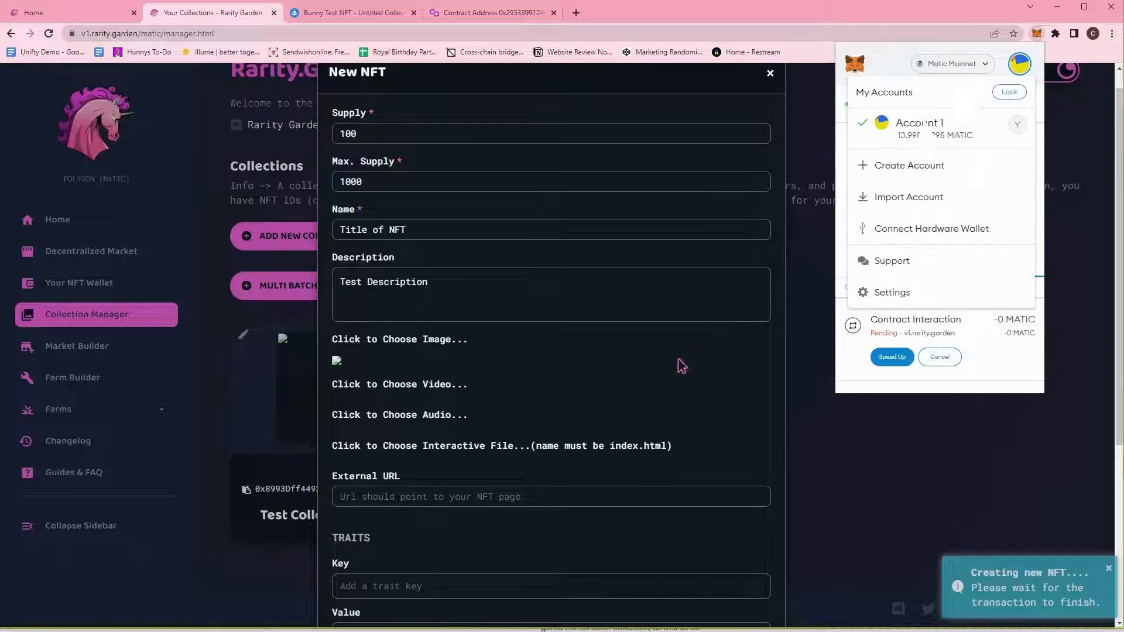
left_click(739, 347)
scroll(743, 386, "up", 1)
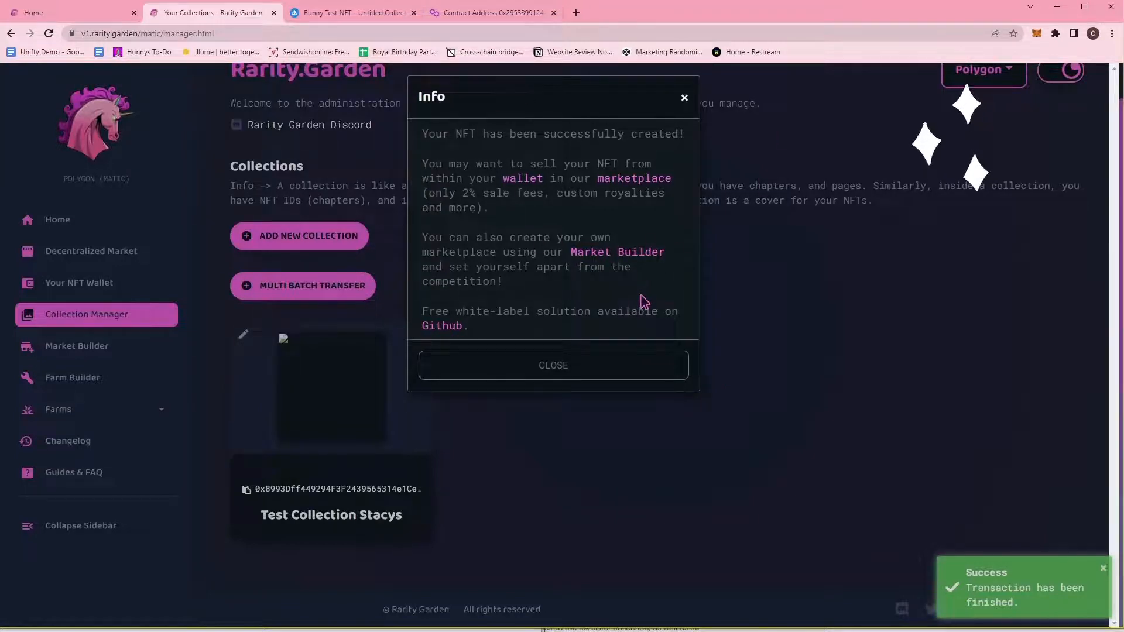
left_click(590, 358)
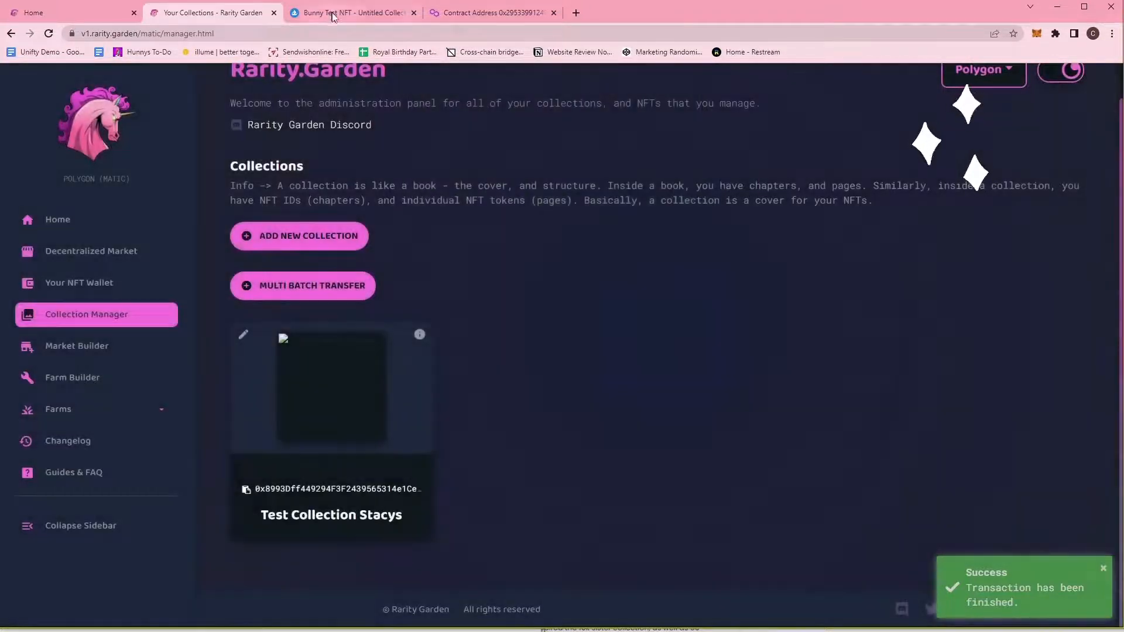
Open the OpenSea profile and view its Created and Collected NFTs.
left_click(338, 13)
mouse_move(1076, 97)
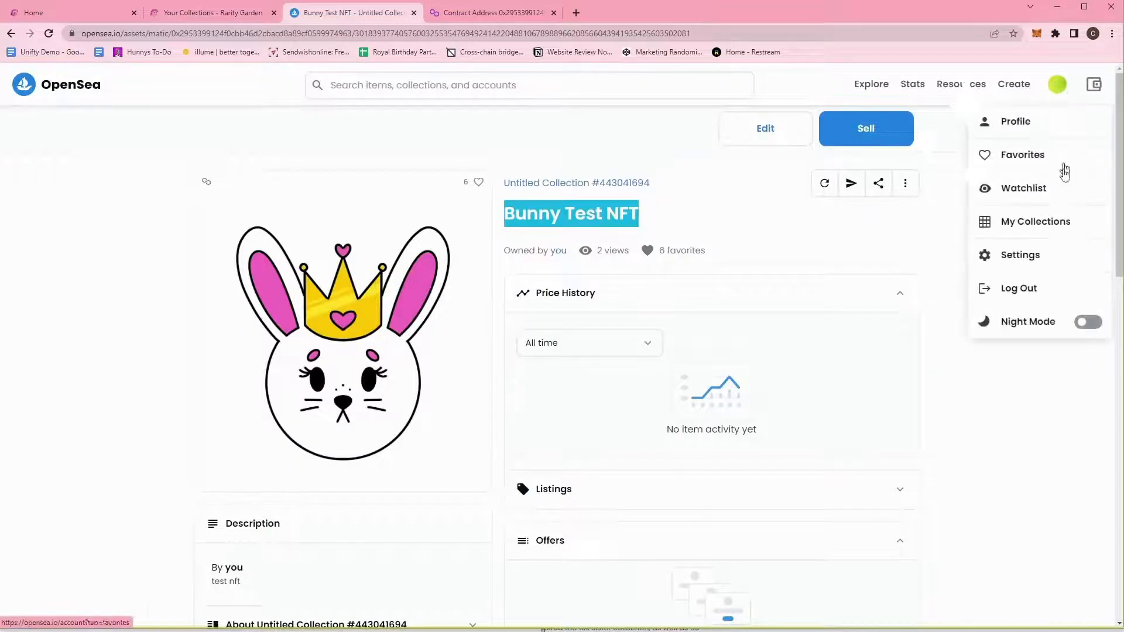
left_click(1063, 221)
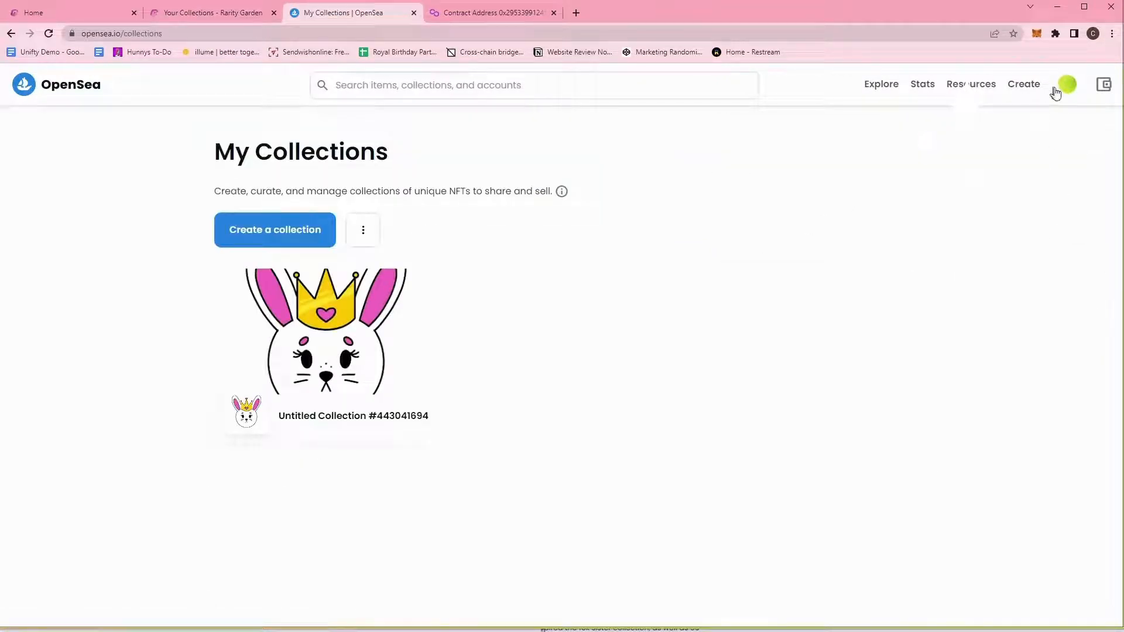
left_click(1057, 122)
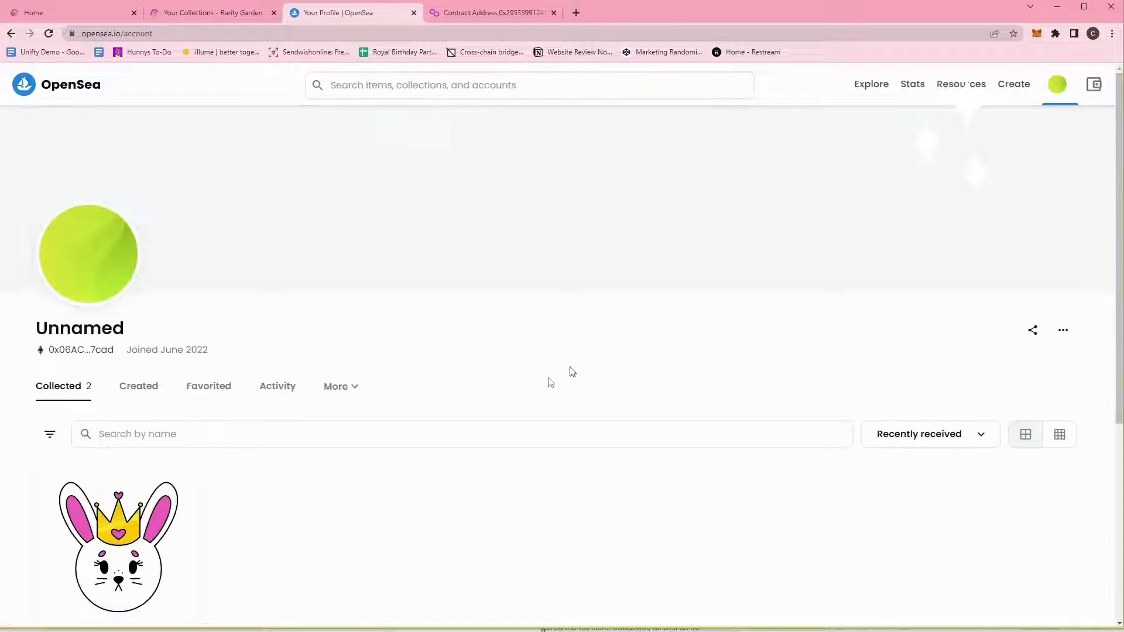
left_click(130, 391)
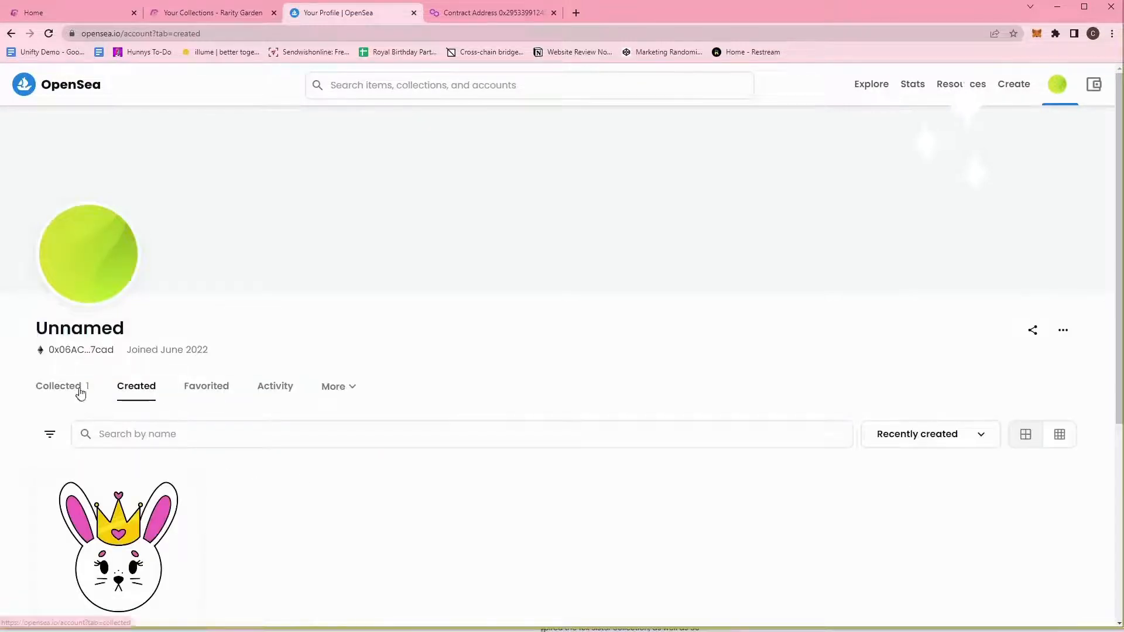
left_click(75, 391)
scroll(311, 484, "down", 4)
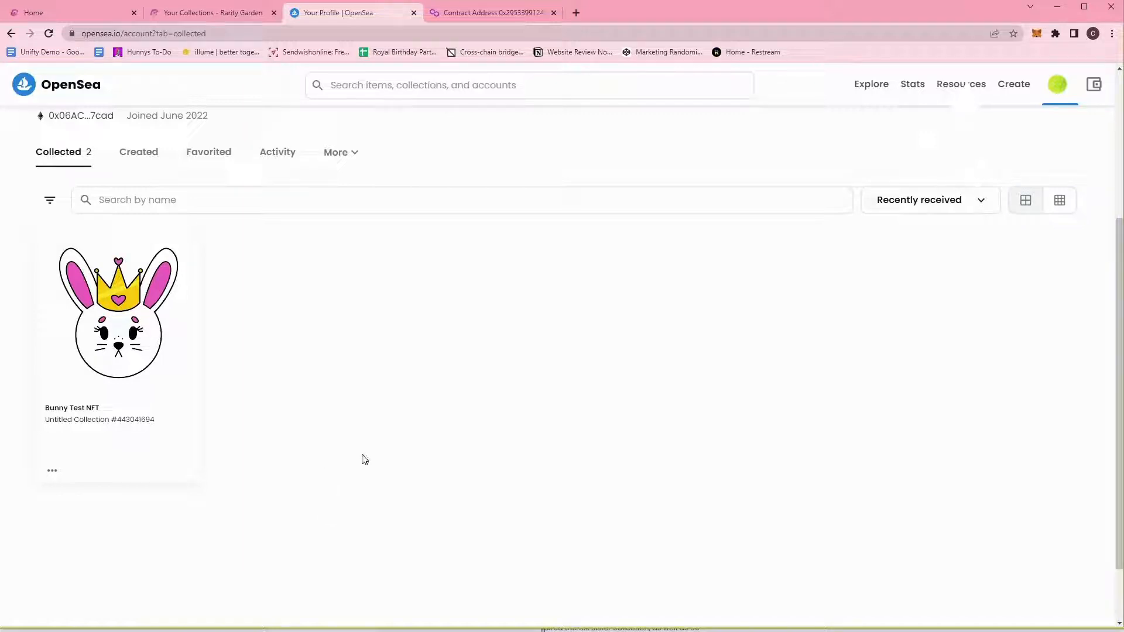
Glance at the Rarity Garden collections page, then return to the OpenSea profile.
left_click(234, 14)
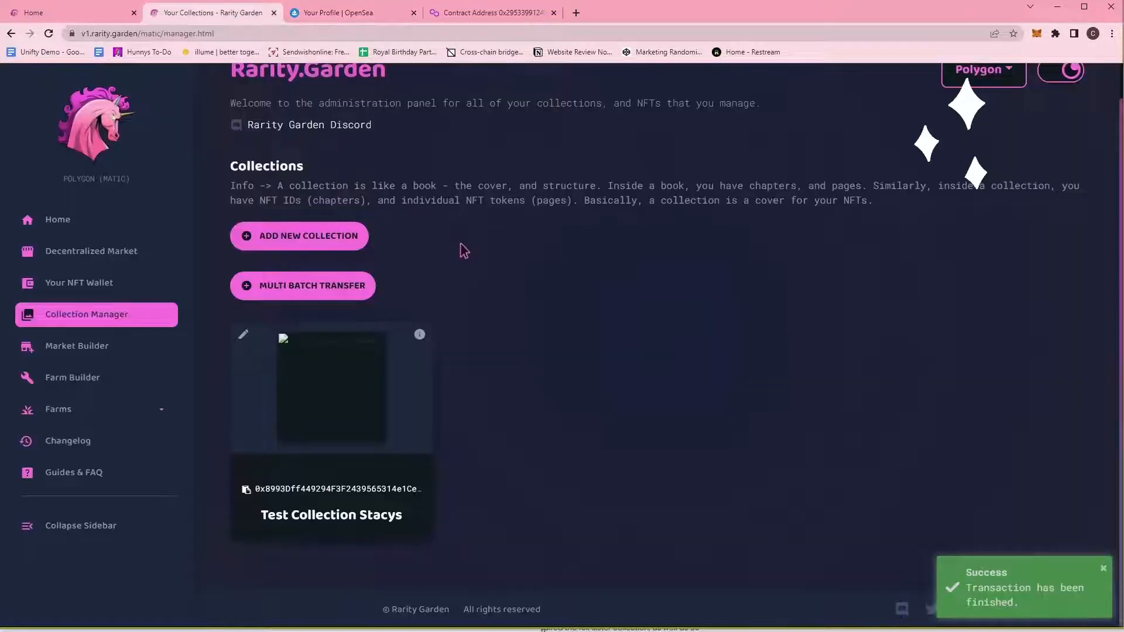
scroll(489, 254, "up", 1)
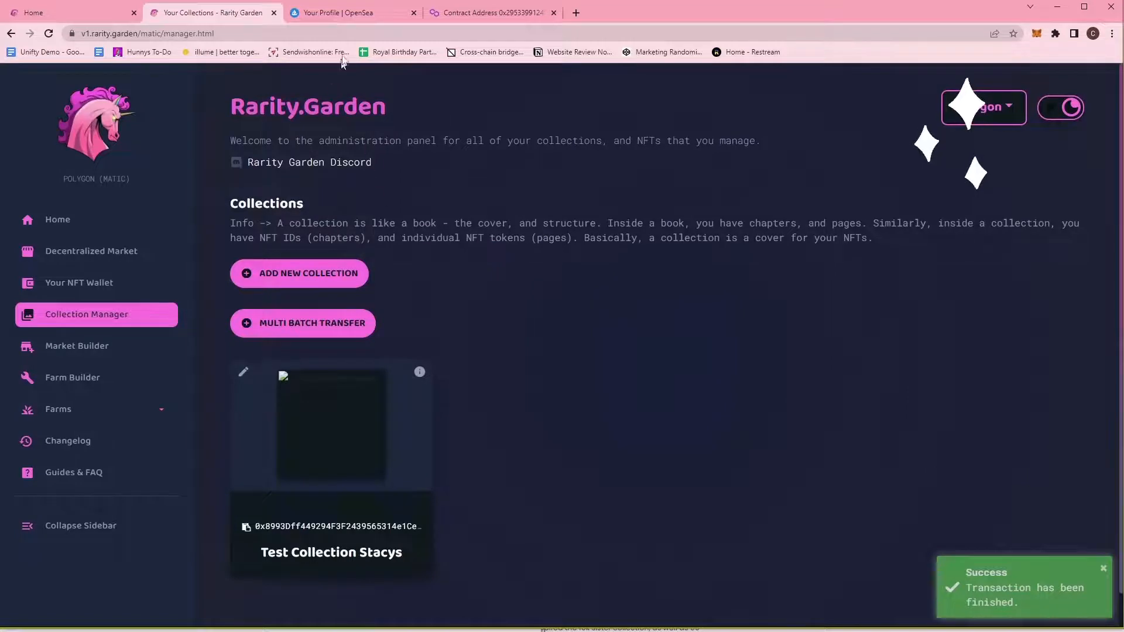
left_click(351, 13)
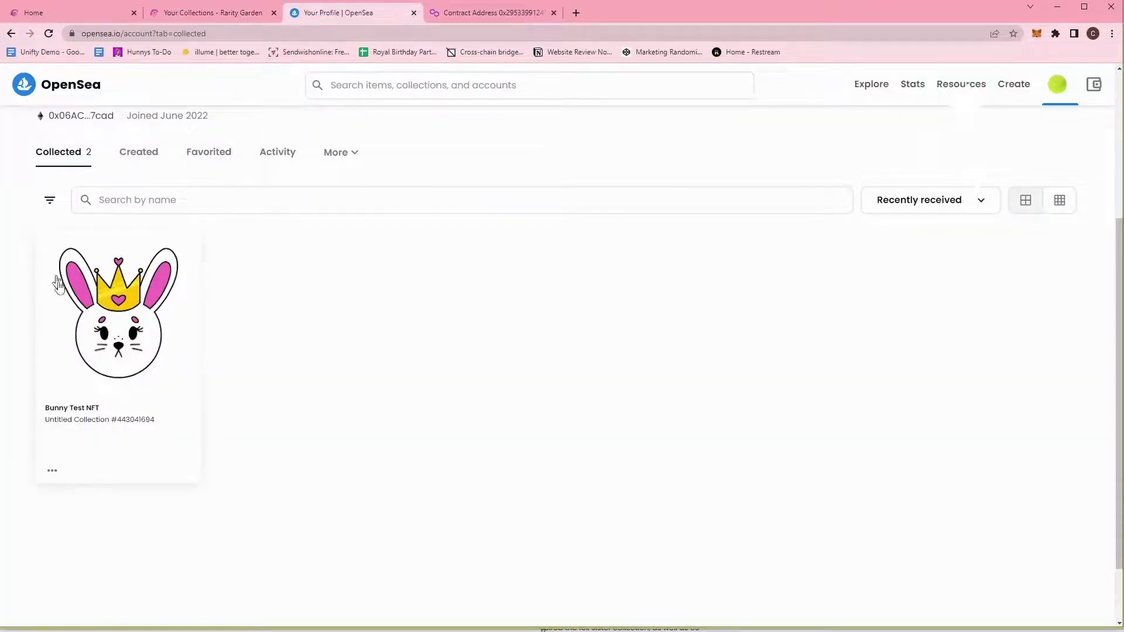
scroll(601, 362, "up", 3)
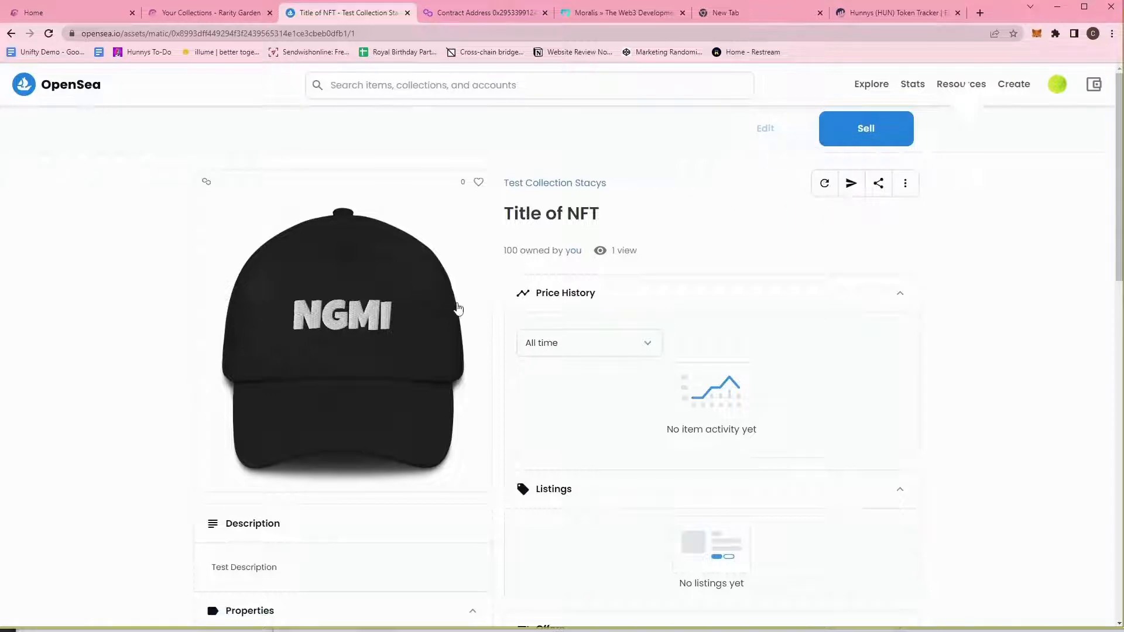
Scroll through the Title of NFT page's Properties and Item Activity, then switch to Moralis.
scroll(455, 311, "down", 6)
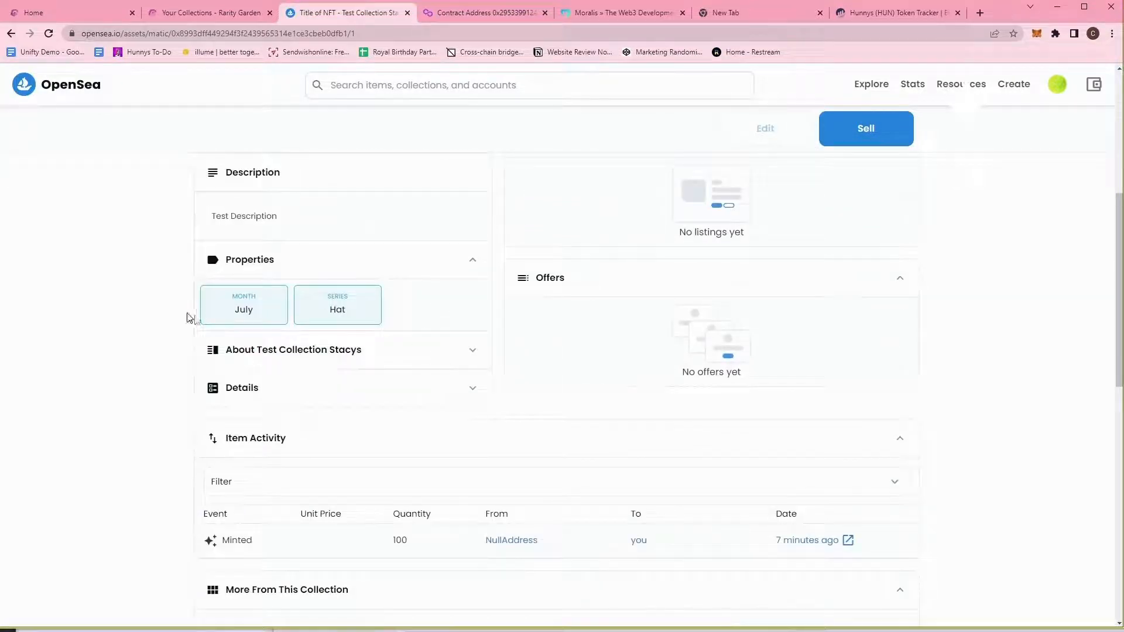
scroll(408, 381, "down", 3)
scroll(459, 349, "up", 9)
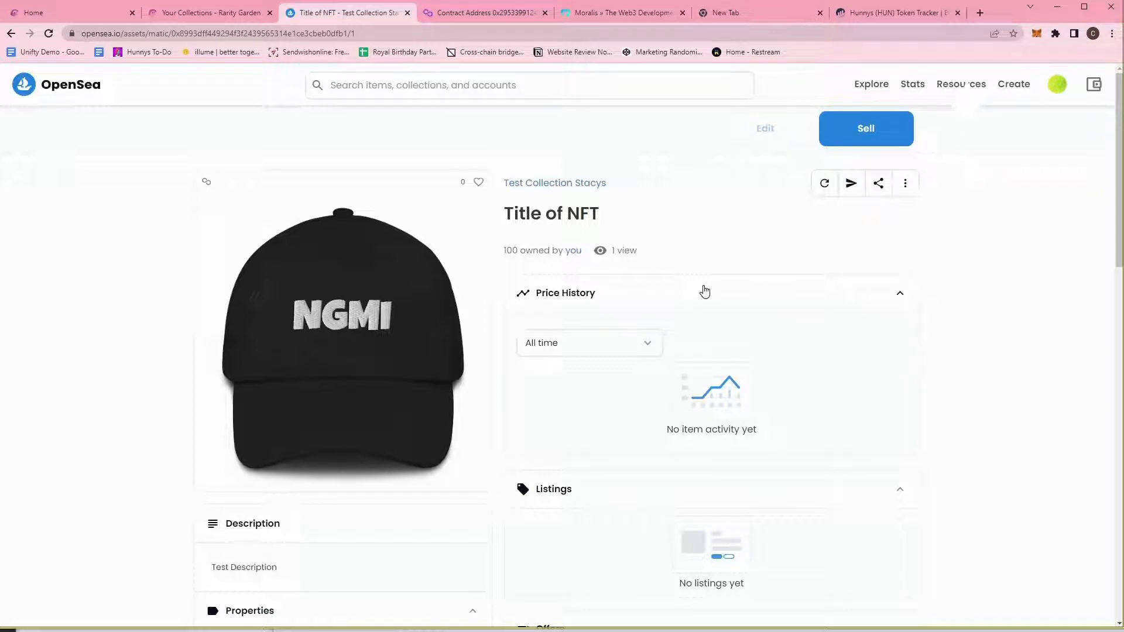
left_click(613, 13)
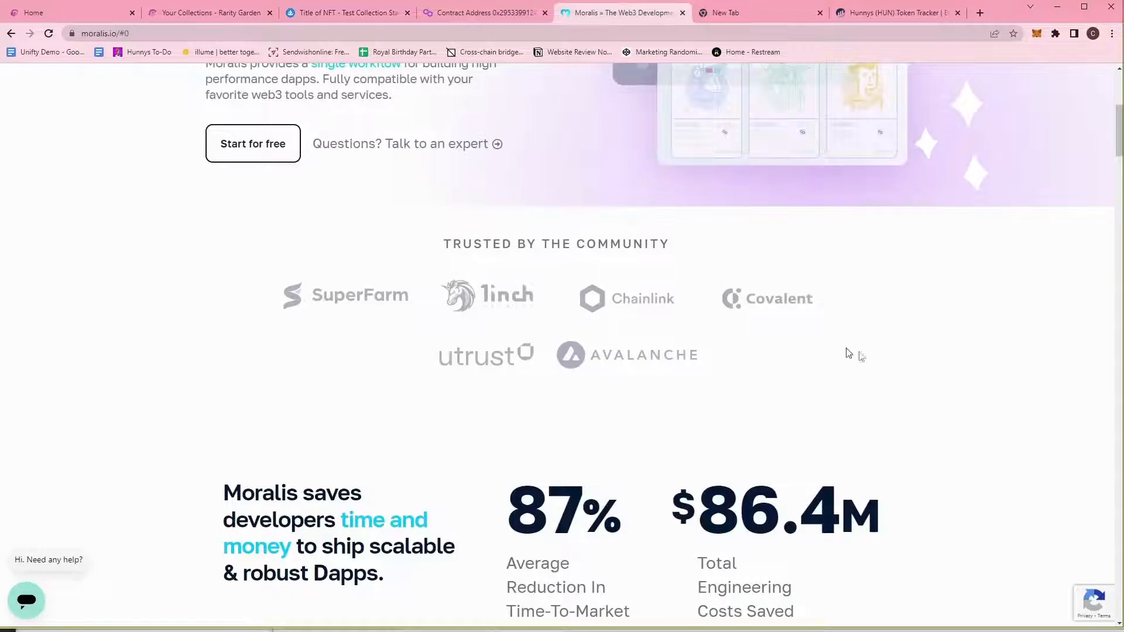
Scroll to the top of Moralis, then switch to the Hunnys (HUN) Token Tracker tab.
scroll(785, 326, "up", 6)
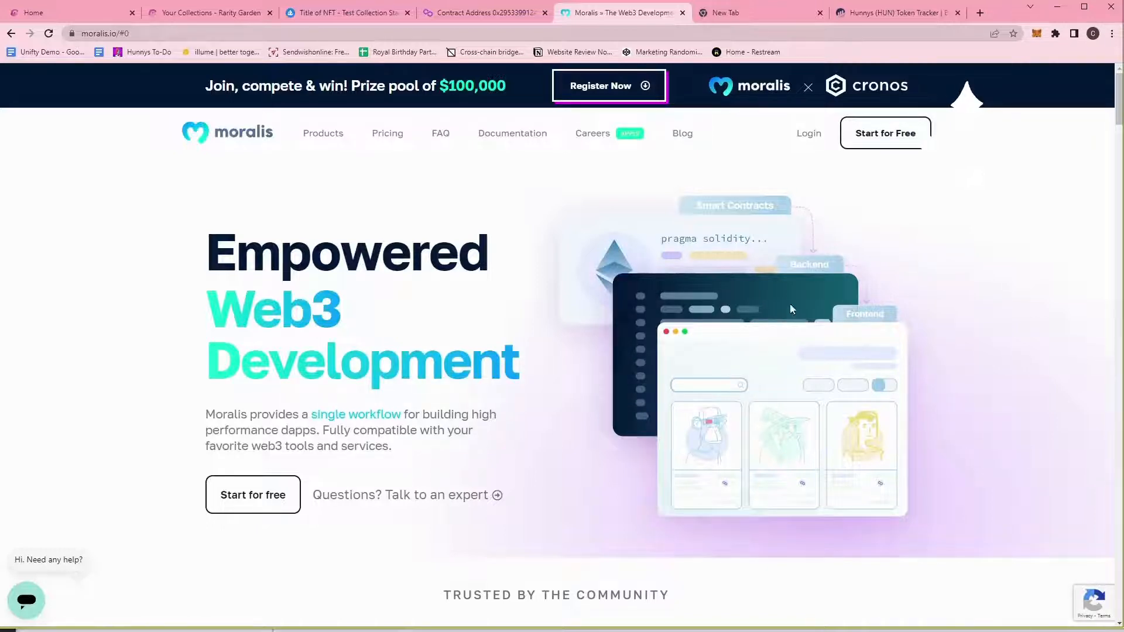
left_click(894, 11)
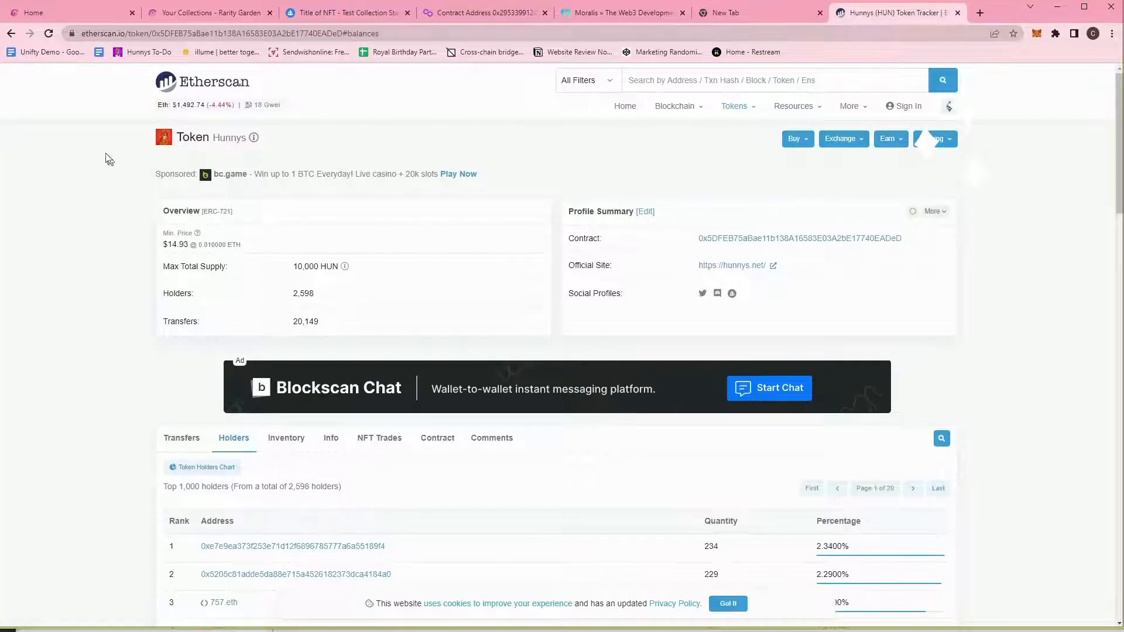
Open the Etherscan home page in a new tab.
left_click(125, 33)
left_click_drag(125, 34, 82, 31)
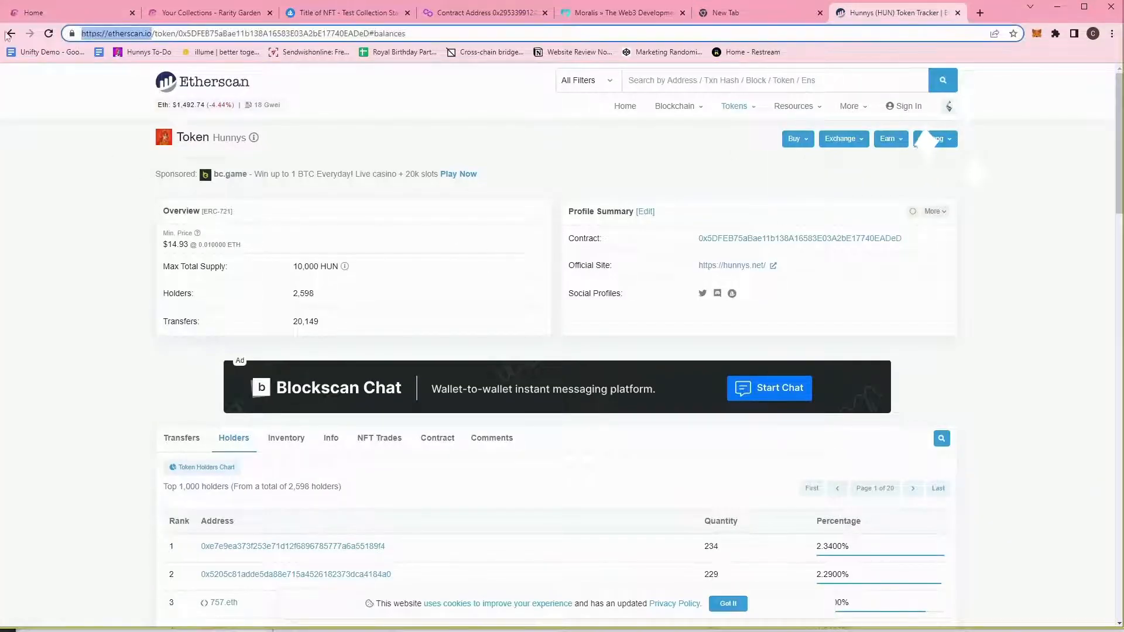
left_click(949, 202)
left_click(558, 81)
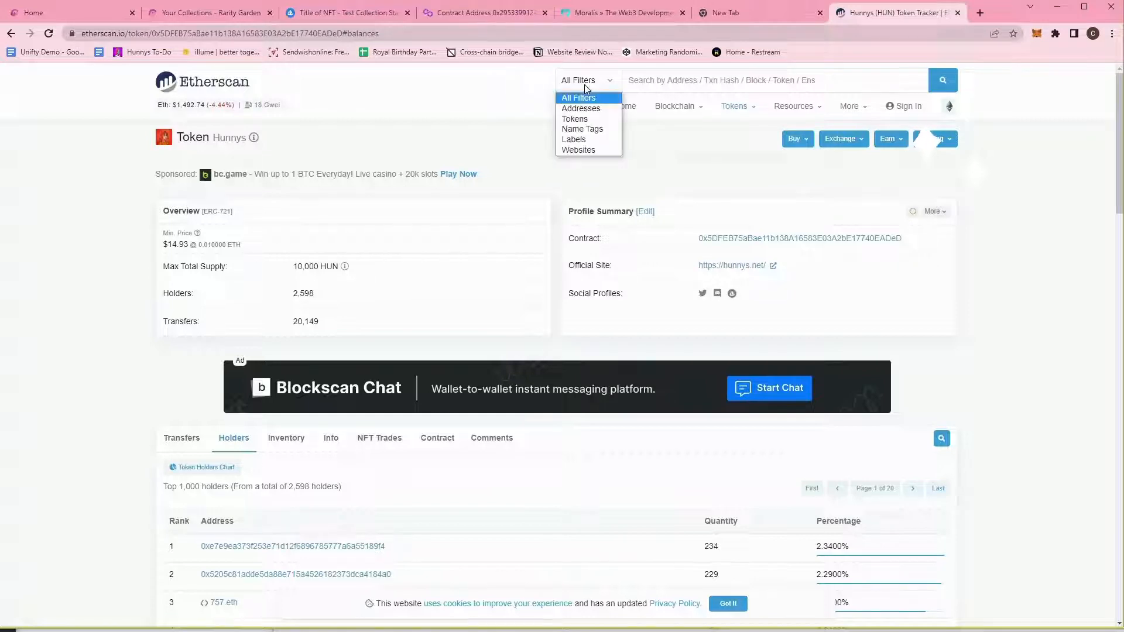
left_click(591, 120)
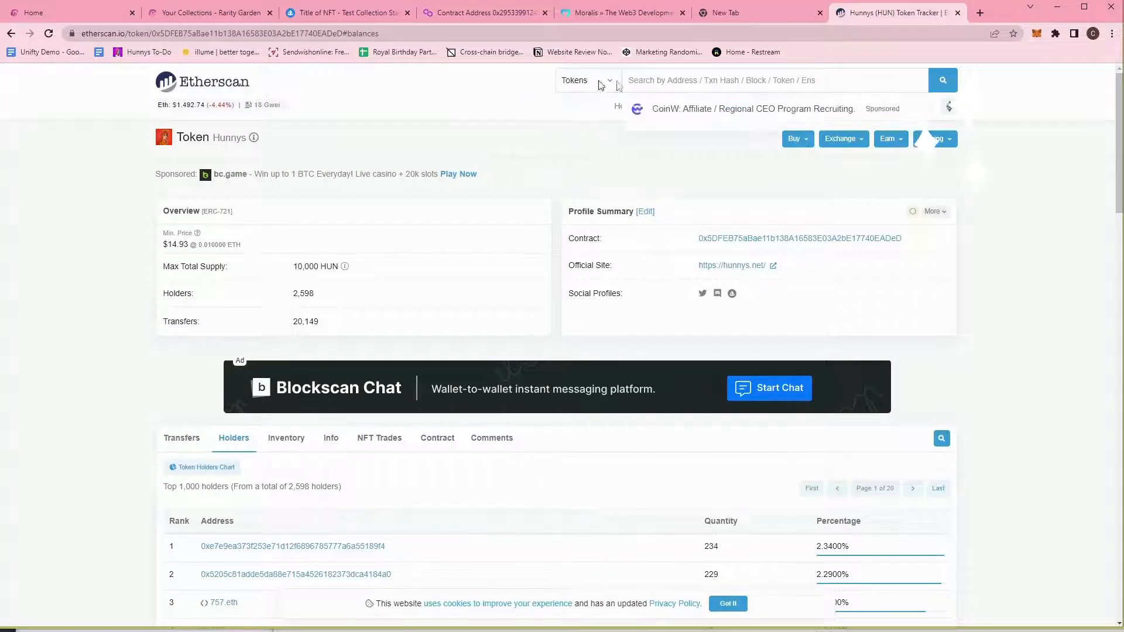
right_click(167, 87)
left_click(188, 90)
left_click(929, 17)
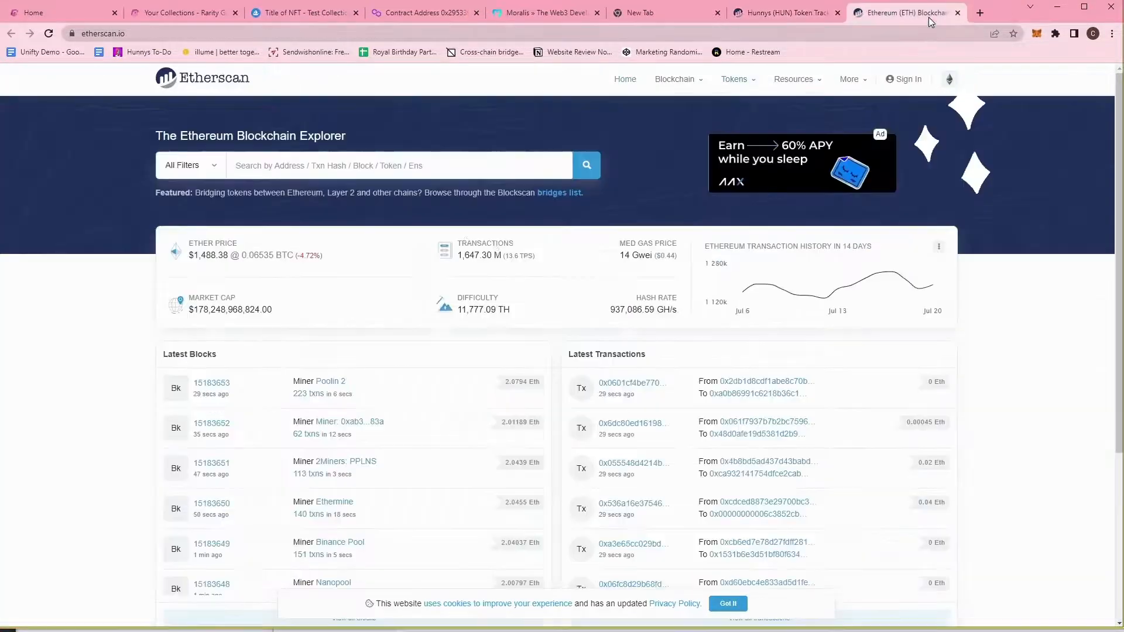
Search Etherscan tokens for 'hunnys' and open the Hunnys (HUN) ERC-721 token page.
mouse_move(748, 83)
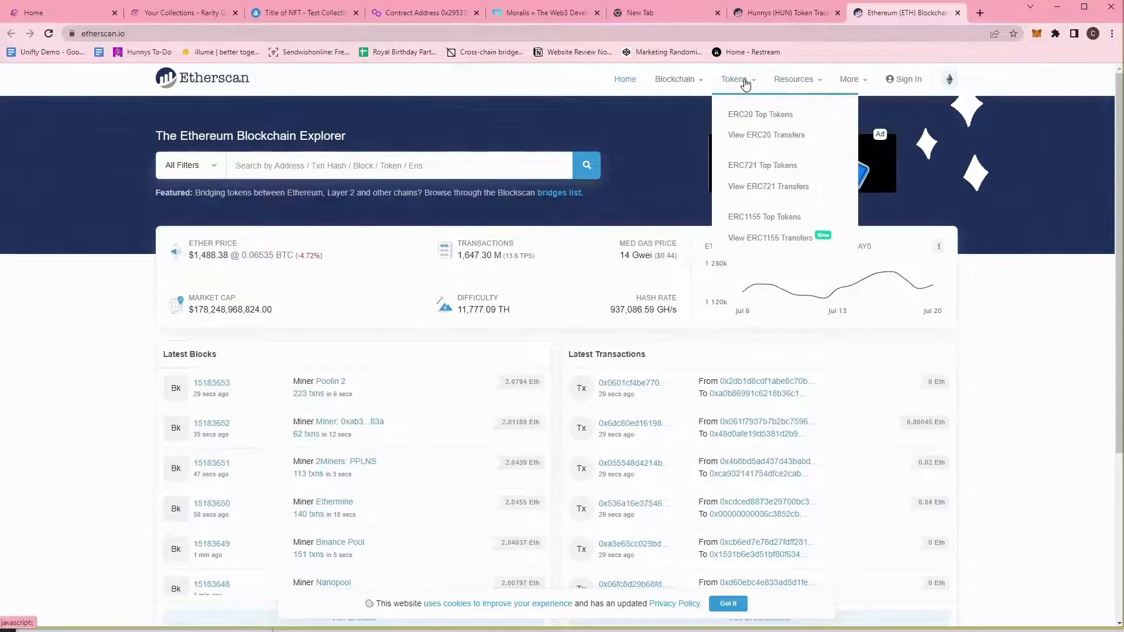
left_click(185, 166)
left_click(199, 206)
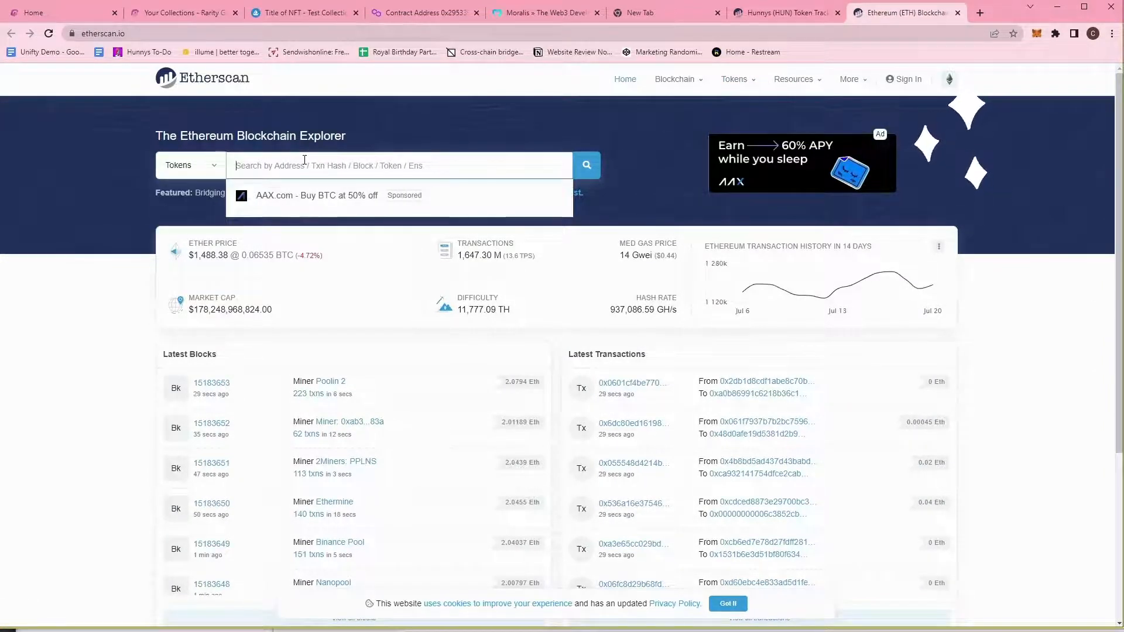
type("hun")
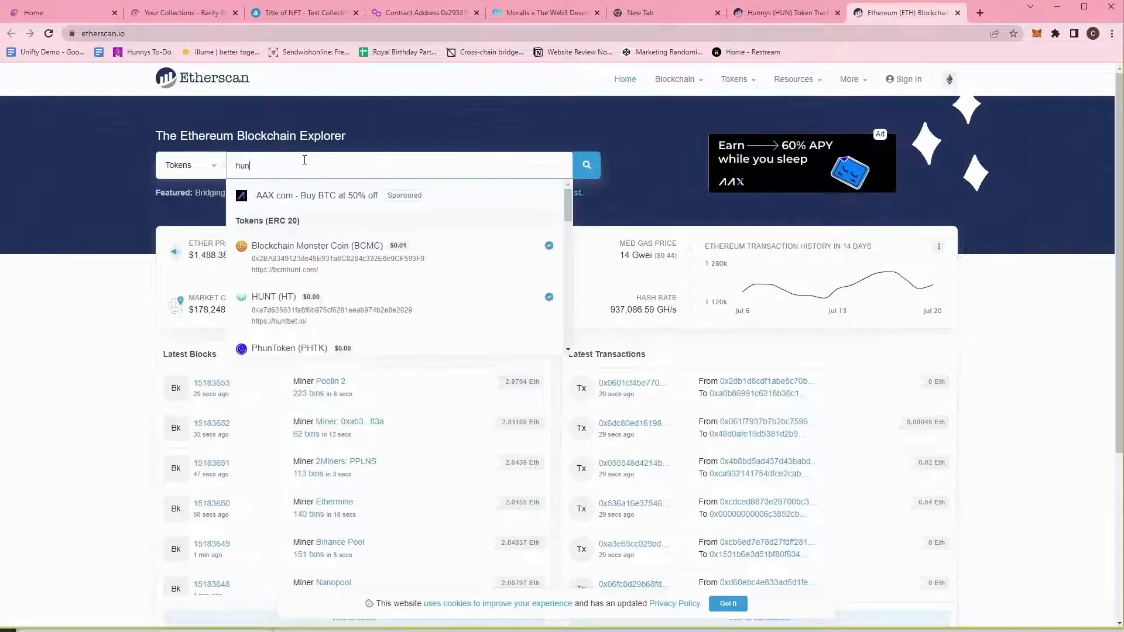
scroll(341, 269, "down", 2)
scroll(341, 274, "down", 2)
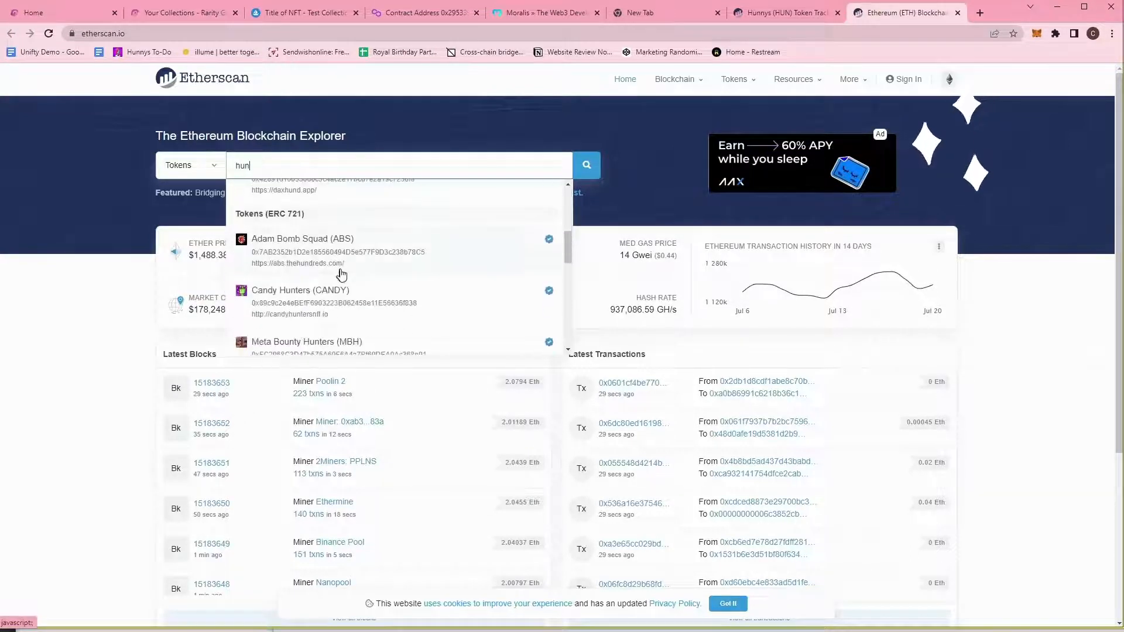
scroll(343, 272, "up", 4)
type("nys")
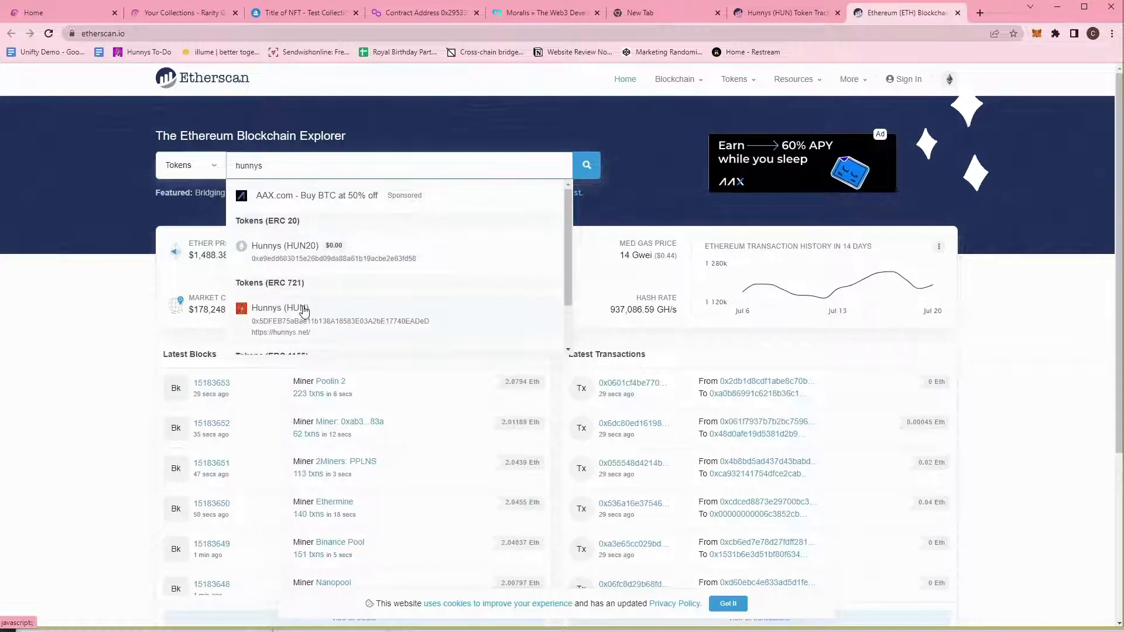
scroll(303, 311, "down", 1)
left_click(326, 286)
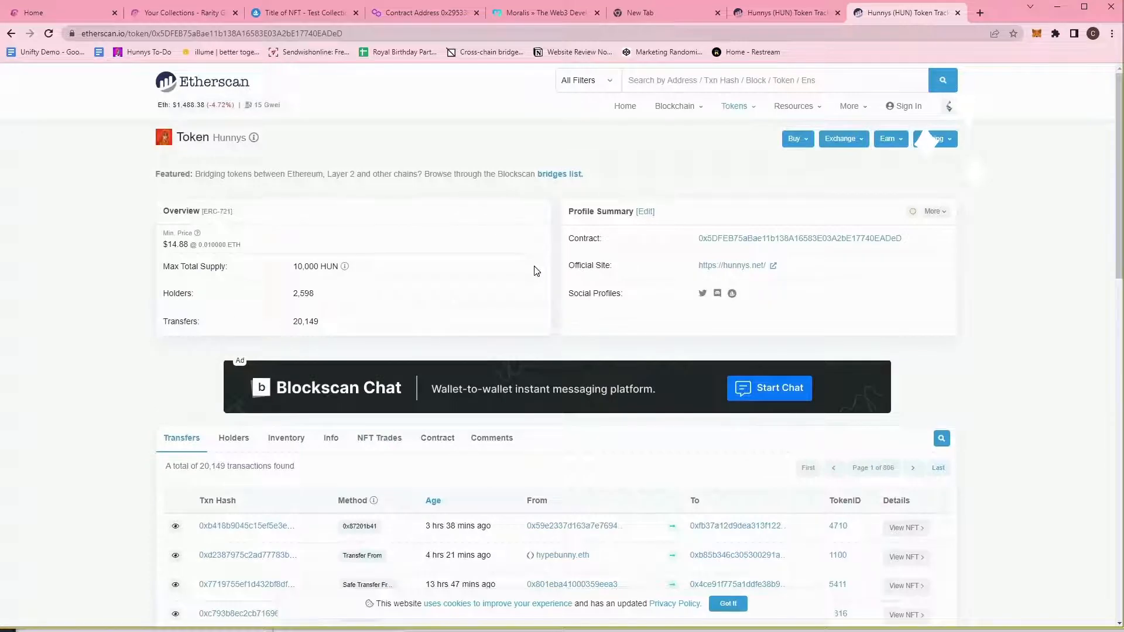
Show the Hunnys Holders tab and scroll through the top holders and quantities.
scroll(525, 268, "down", 4)
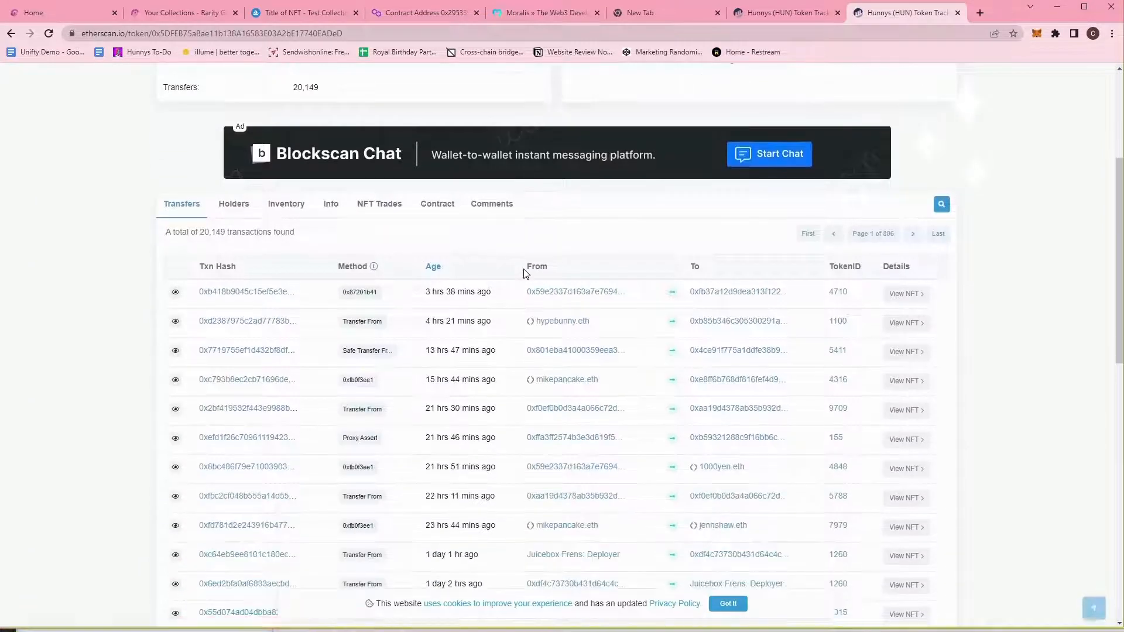
scroll(522, 275, "down", 2)
scroll(469, 277, "up", 2)
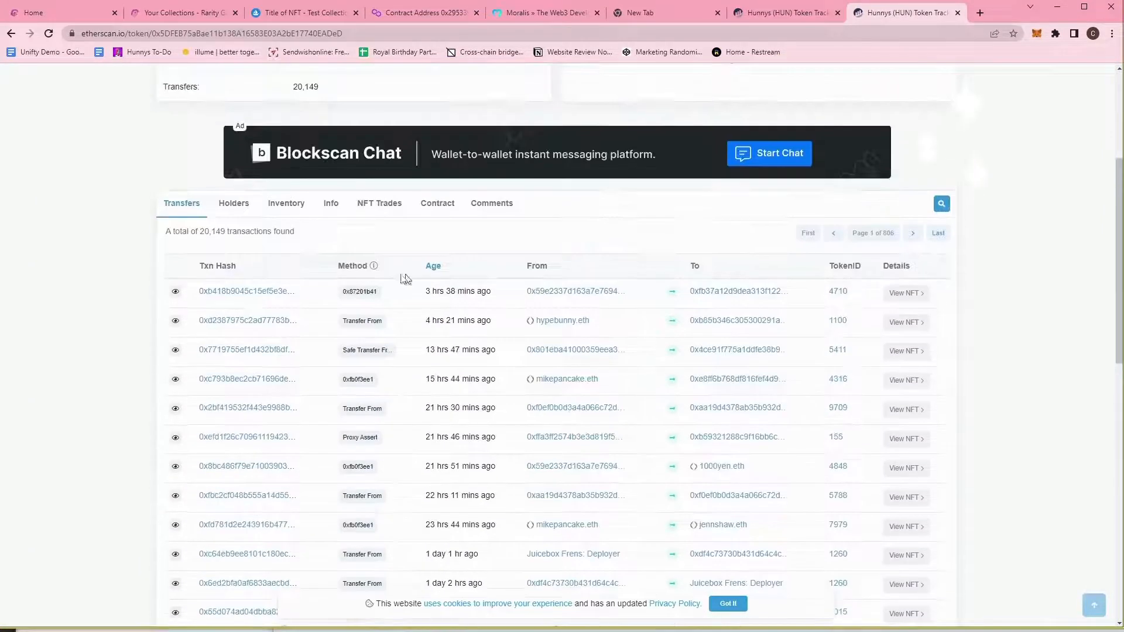
left_click(232, 209)
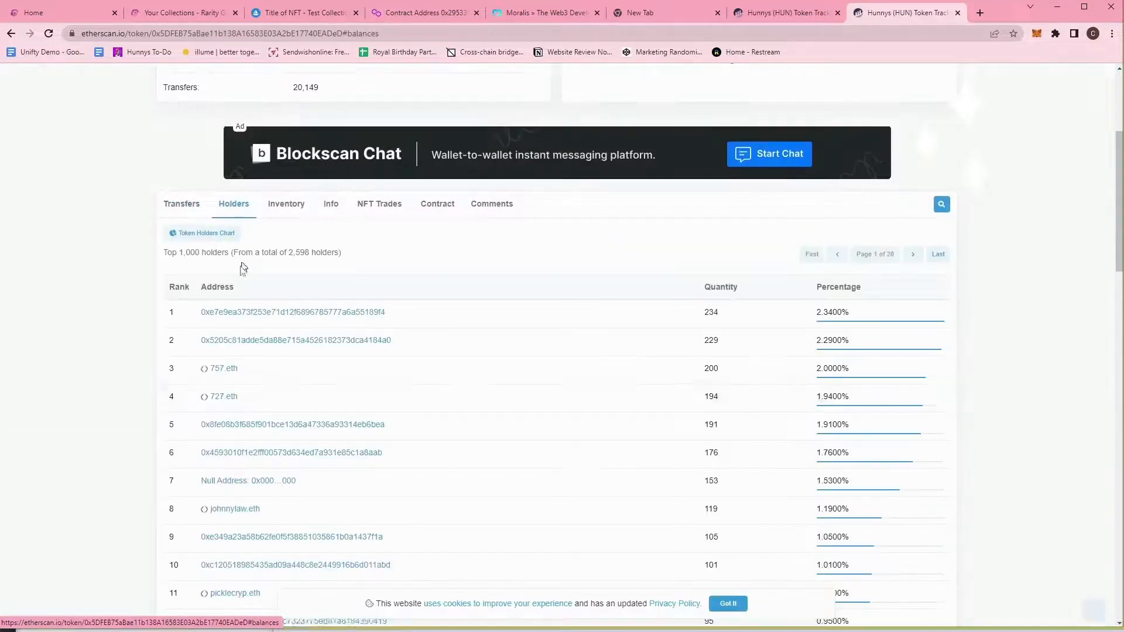
scroll(129, 417, "down", 2)
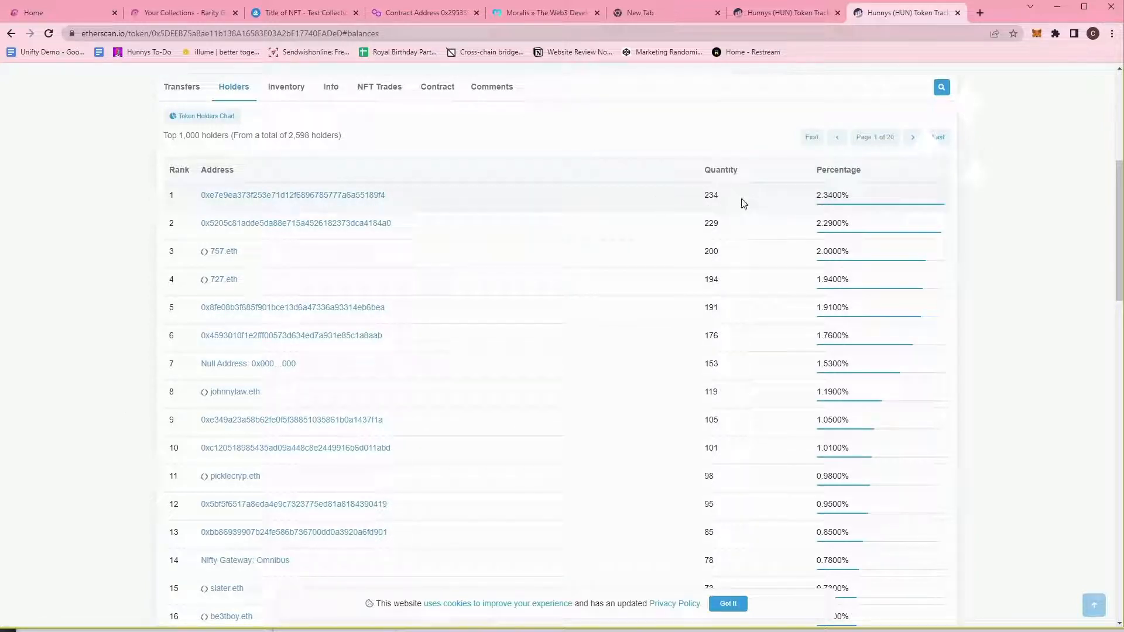
scroll(328, 257, "down", 4)
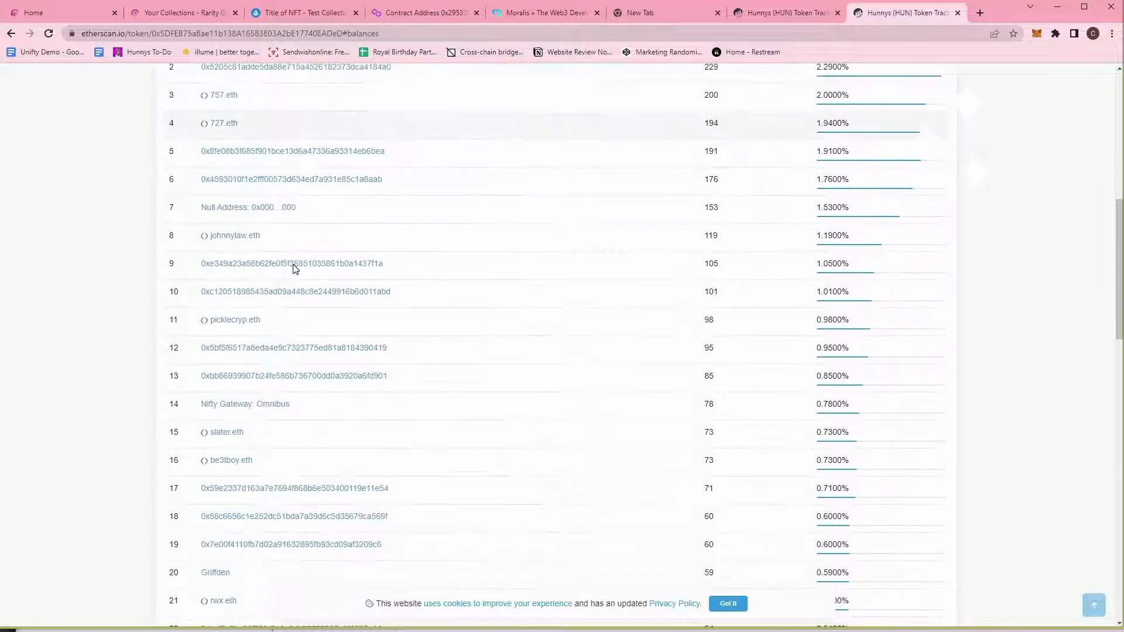
scroll(287, 278, "down", 14)
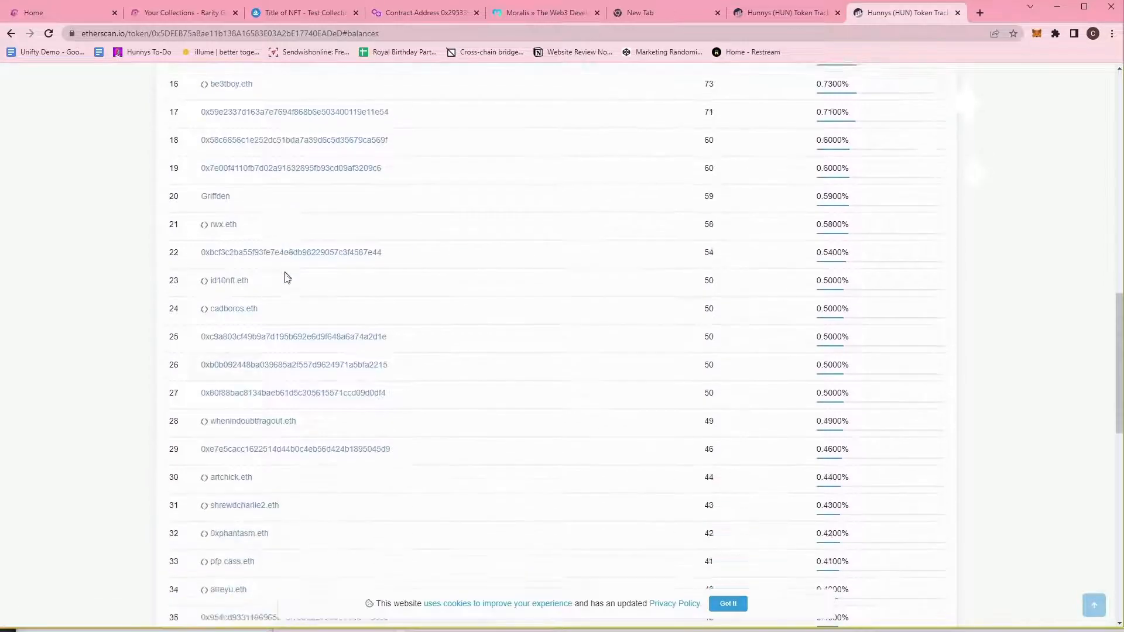
scroll(427, 308, "down", 5)
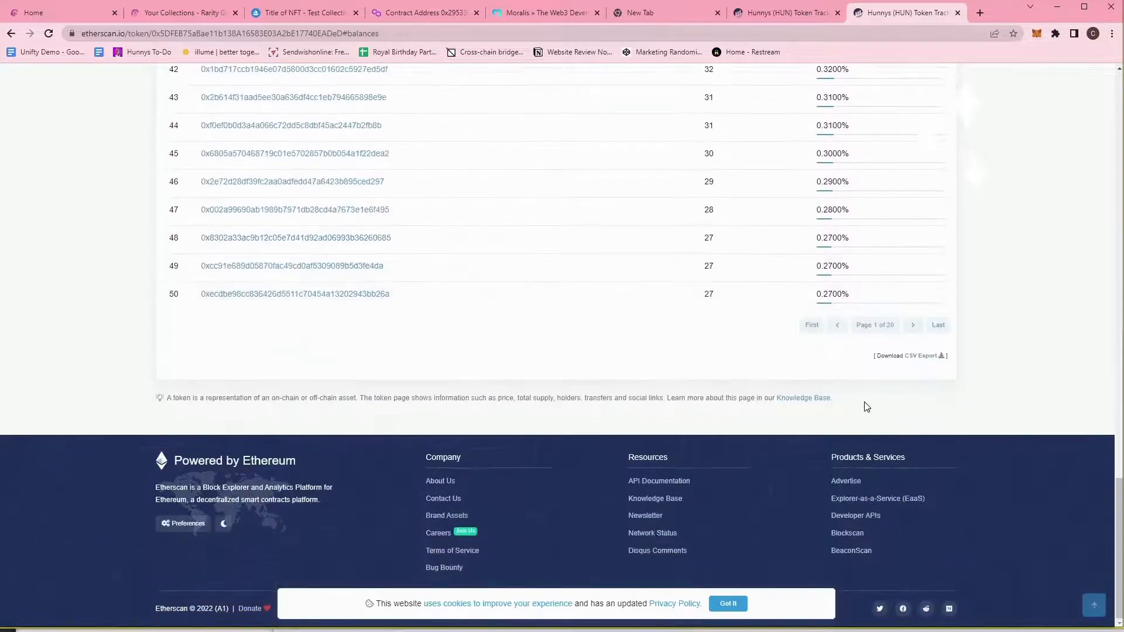
scroll(928, 419, "up", 3)
scroll(674, 550, "down", 2)
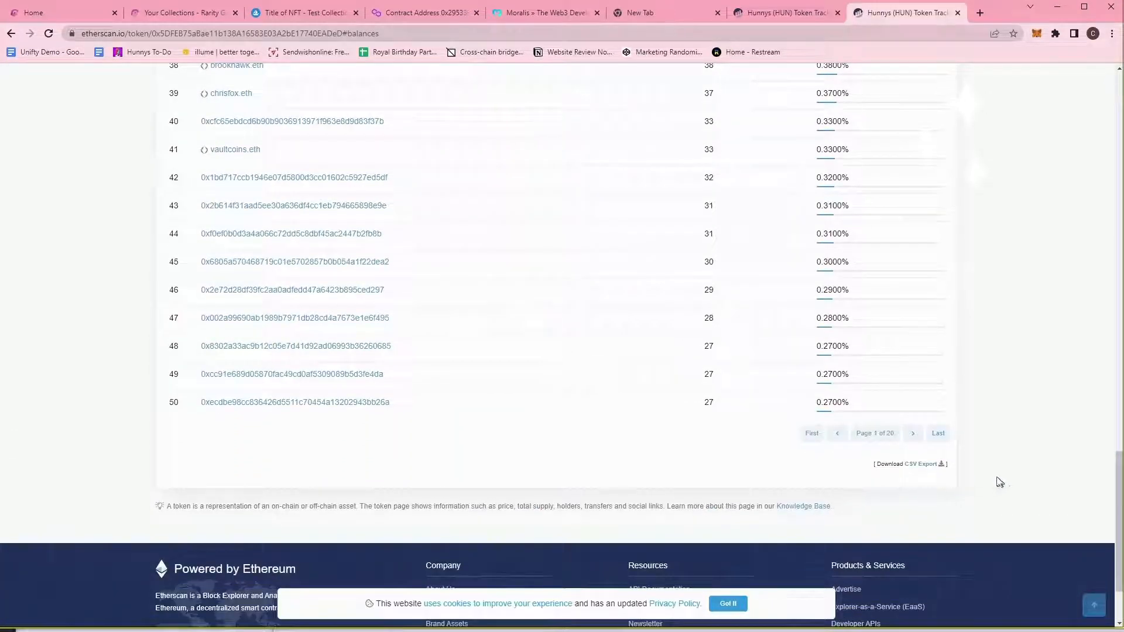
Export the Hunnys holders list as a CSV file and show it in its folder.
left_click(923, 464)
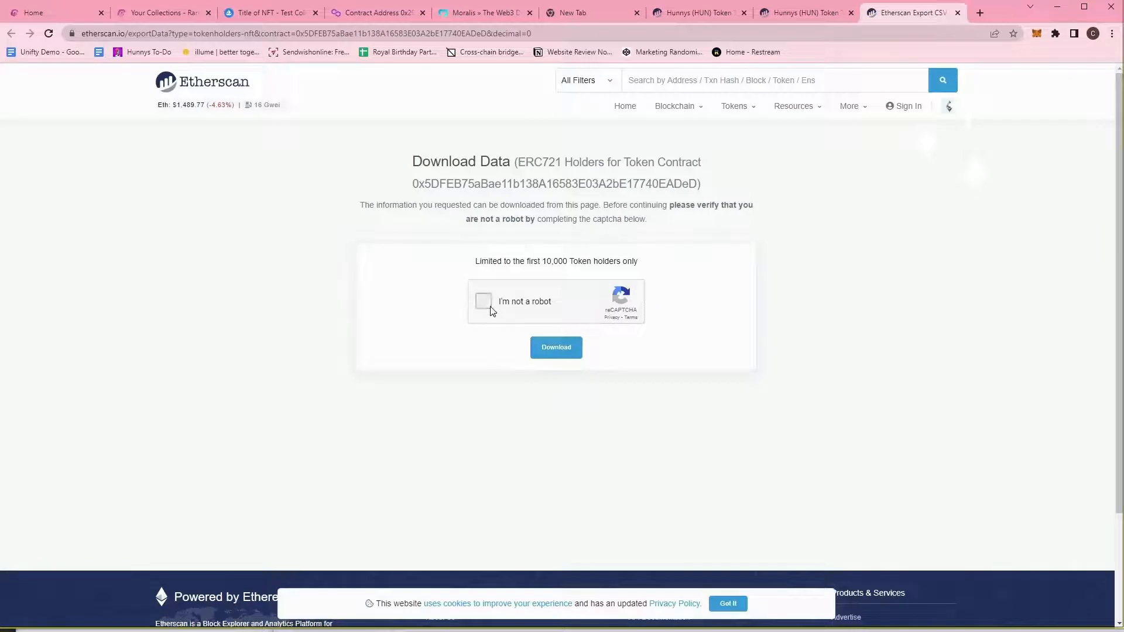
left_click(491, 307)
left_click(556, 348)
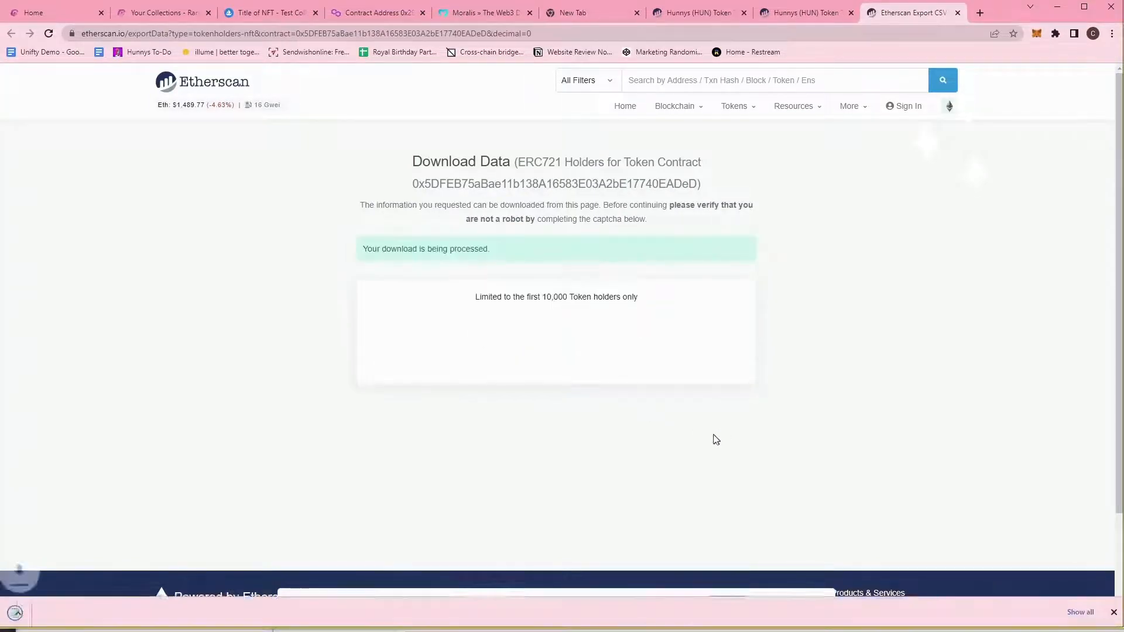
left_click(98, 616)
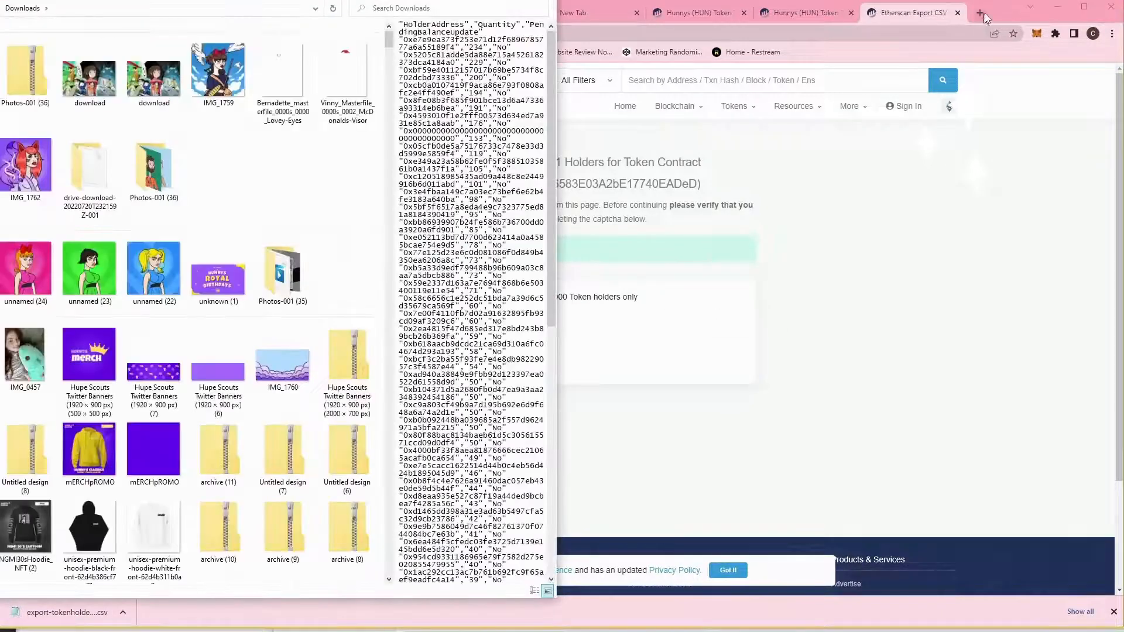
Search Google for 'google sheets' in a new tab.
left_click(985, 12)
type("google sheets")
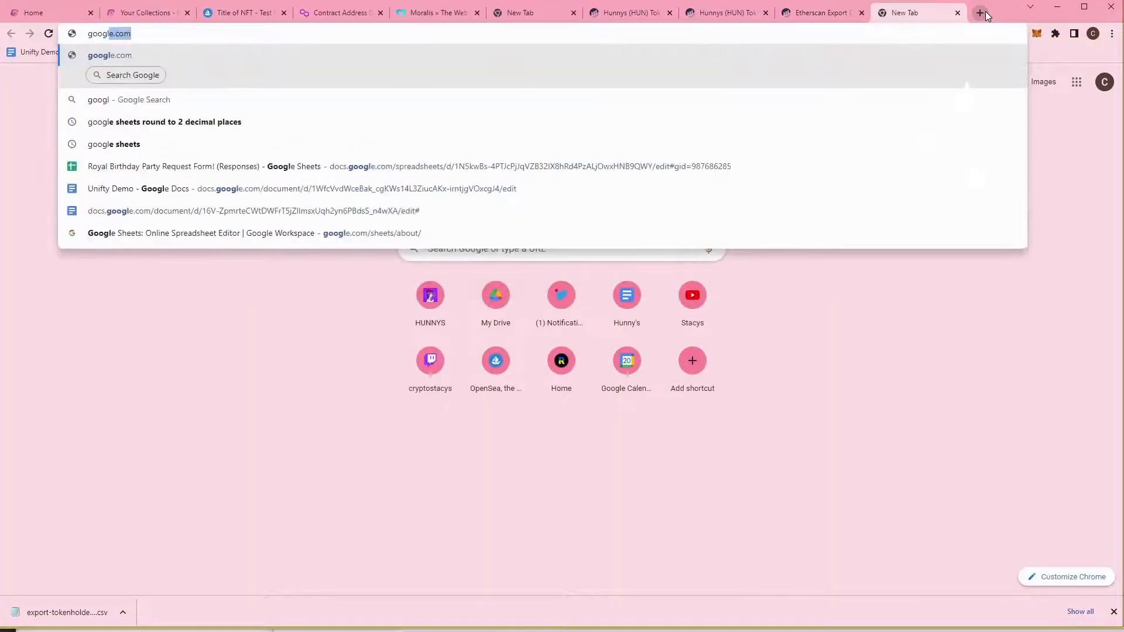
key("Return")
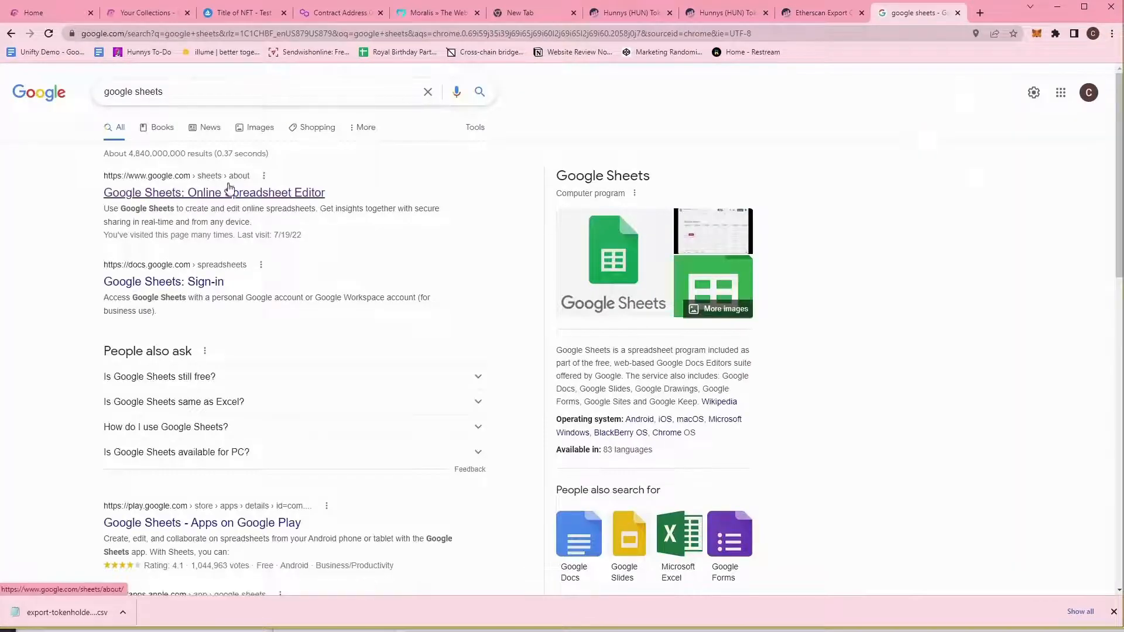
Go from the Google Sheets product page to Sheets and start a Blank spreadsheet.
left_click(228, 193)
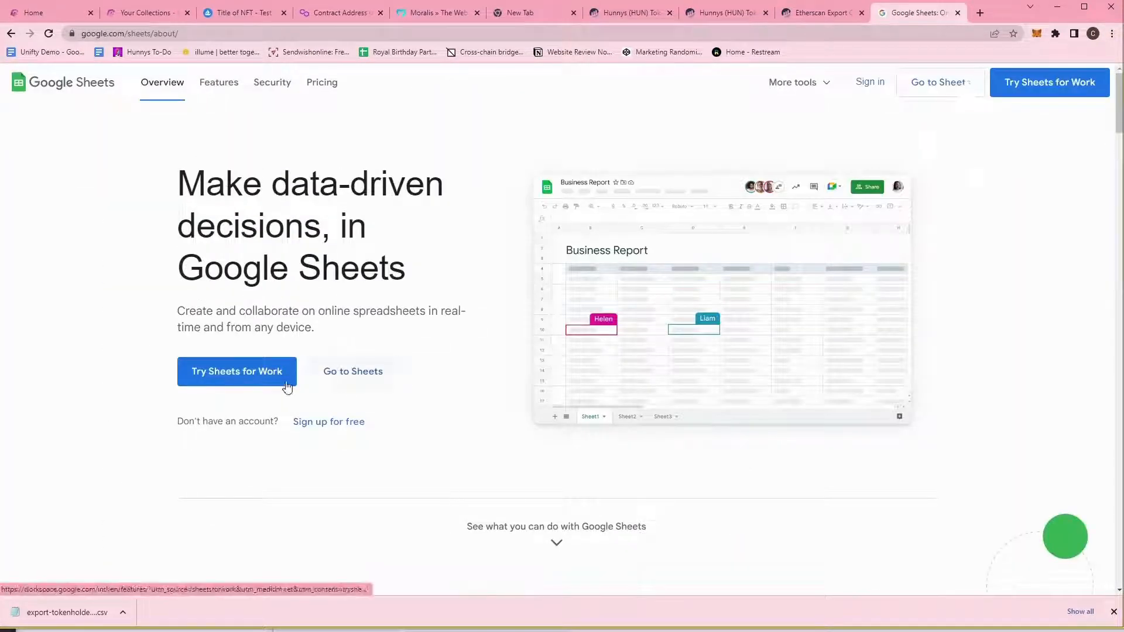
left_click(342, 378)
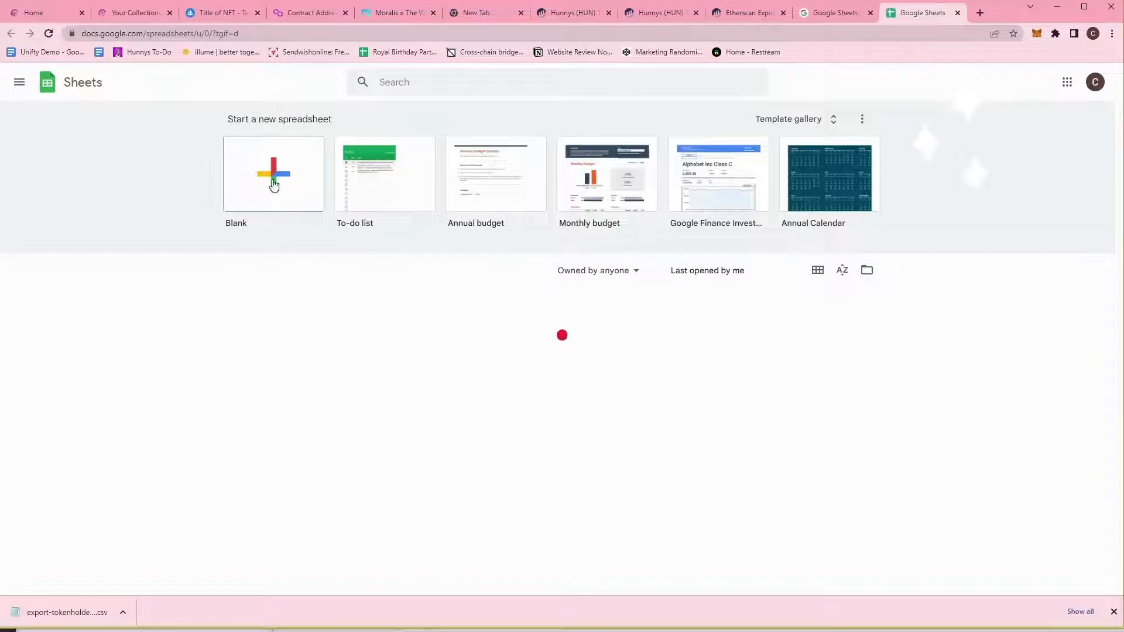
left_click(271, 179)
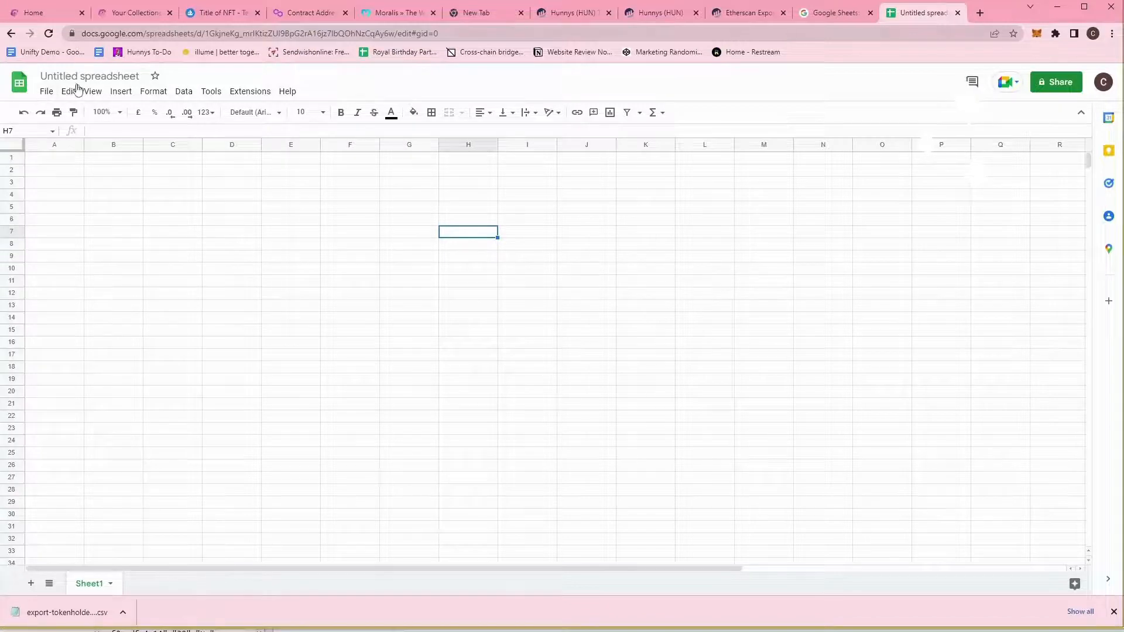
Import the downloaded holders CSV via File > Import > Upload, replacing the spreadsheet.
left_click(46, 91)
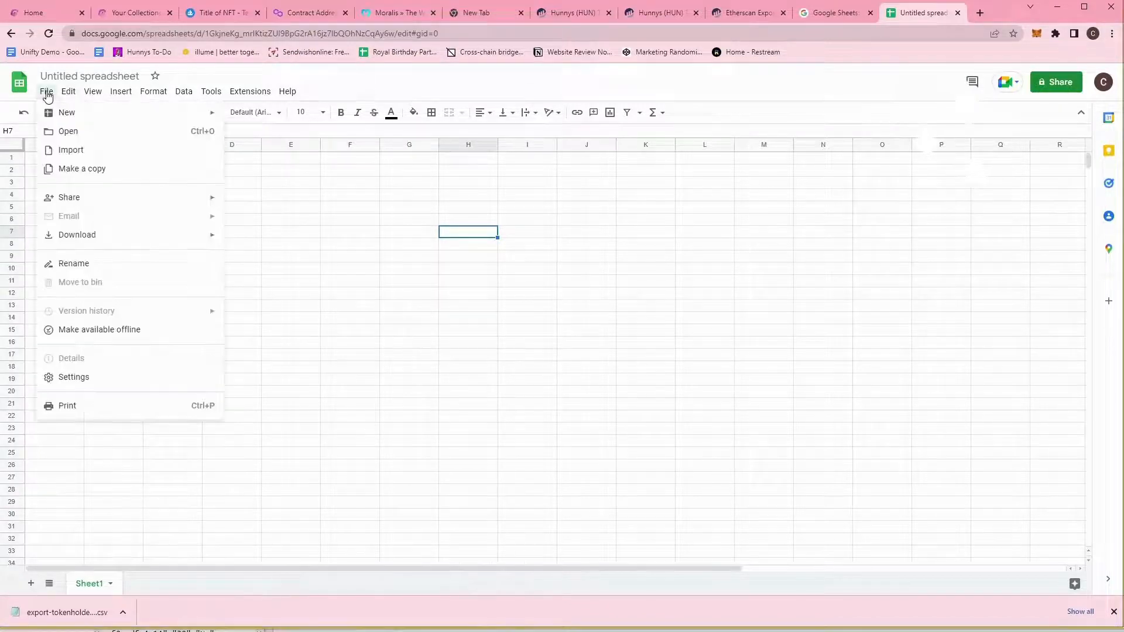
left_click(123, 158)
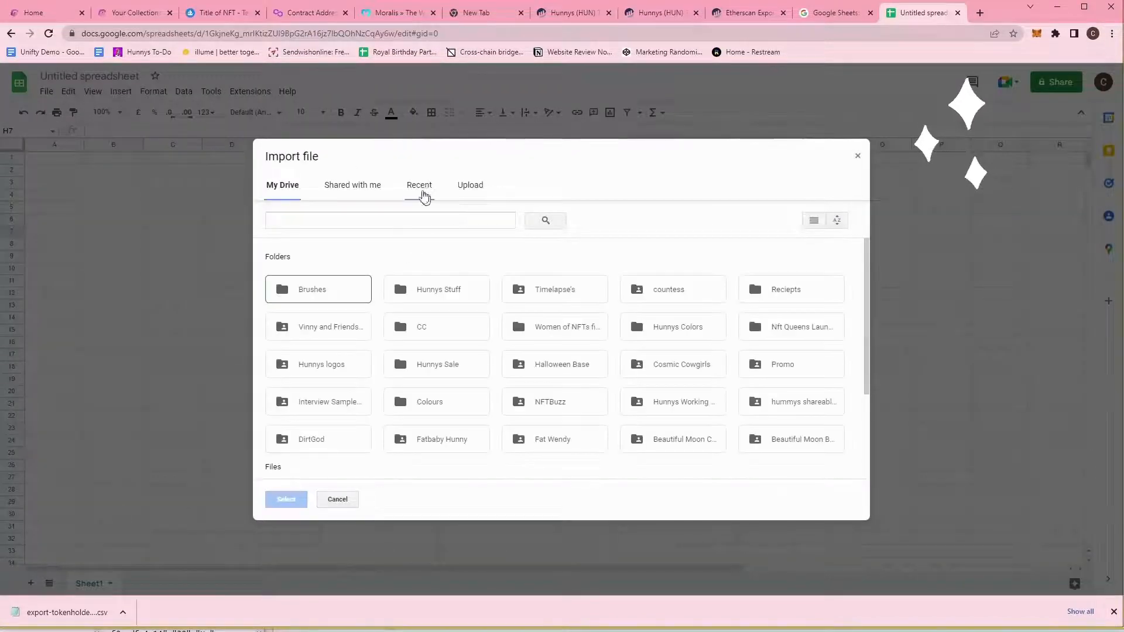
left_click(474, 186)
left_click_drag(64, 612, 451, 306)
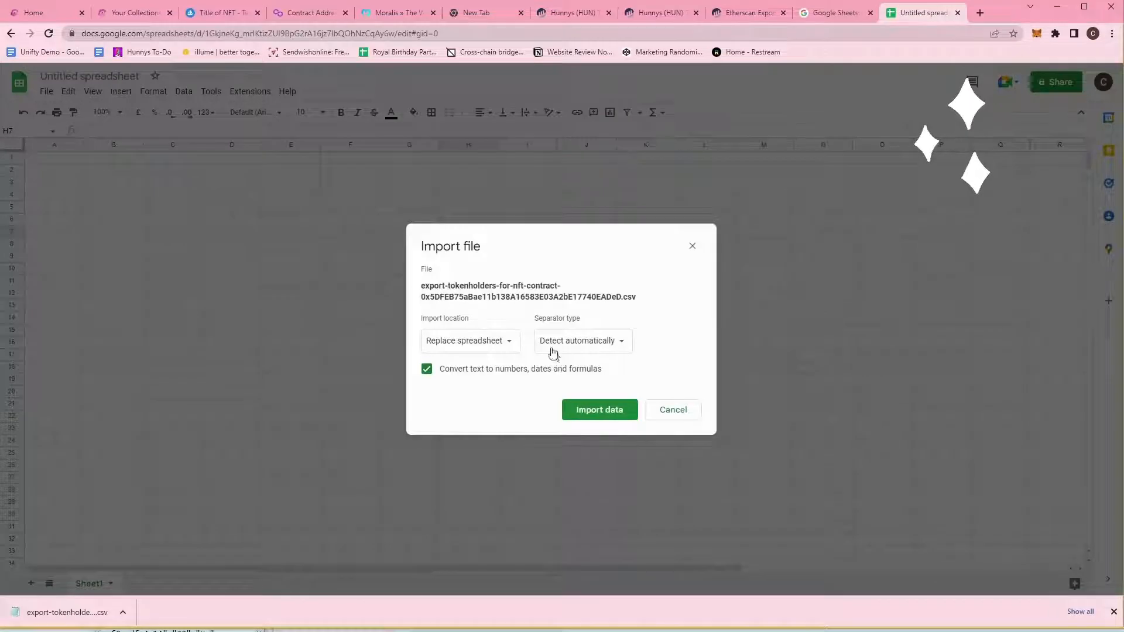
left_click(597, 411)
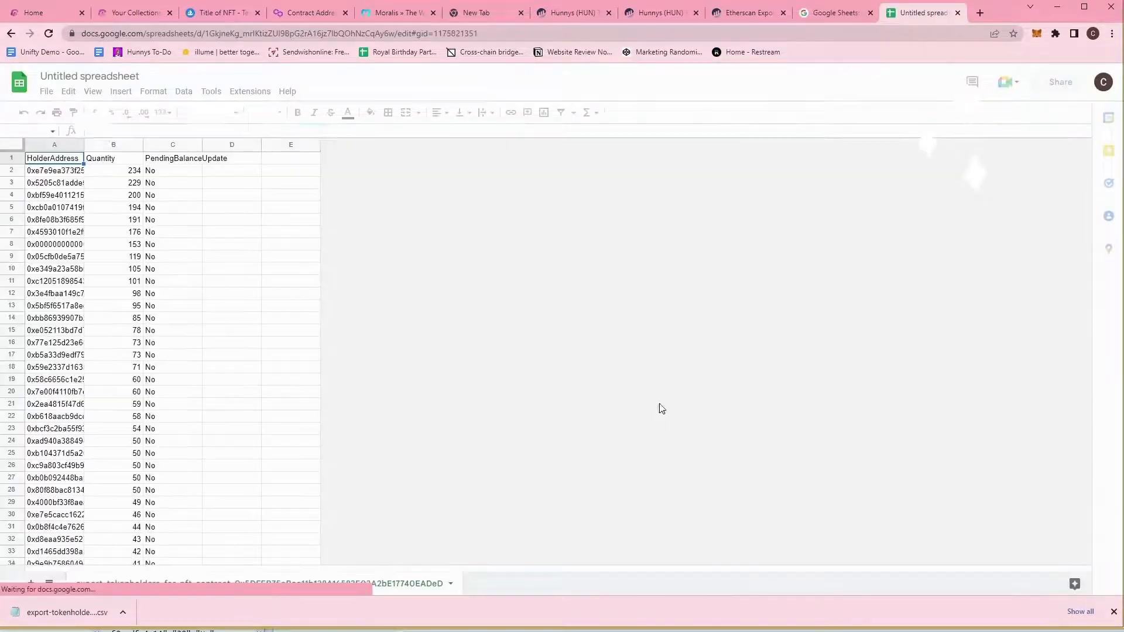
Widen column A to show full HolderAddress values and select cell A2.
left_click_drag(84, 146, 435, 138)
left_click_drag(1088, 164, 1081, 103)
left_click(277, 173)
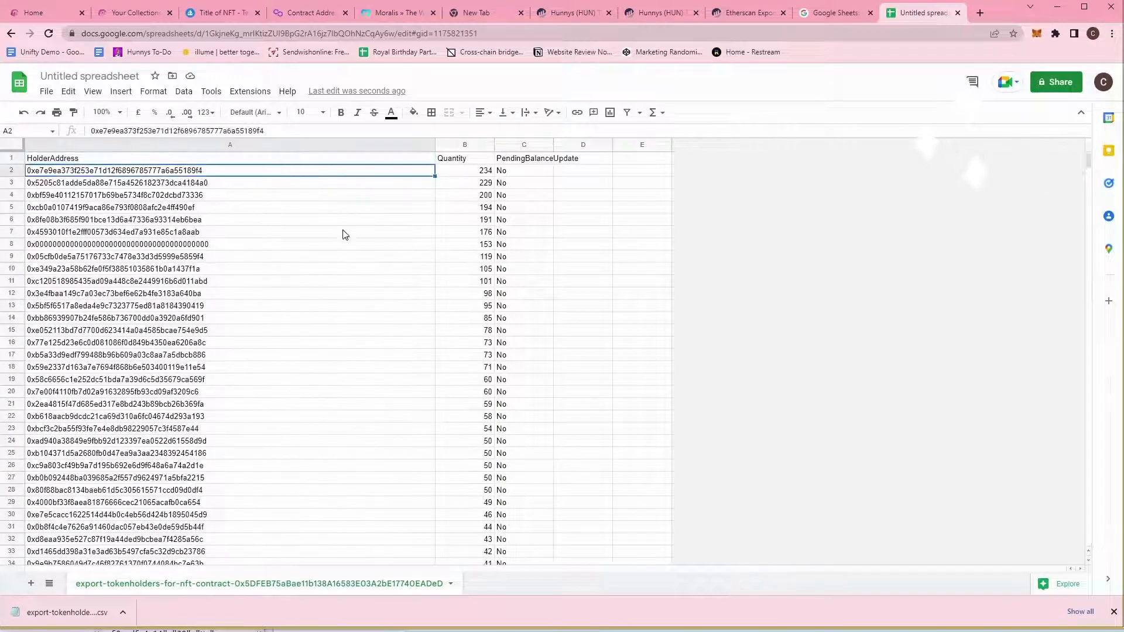
Close the leftover tabs: Google Sheets info, Etherscan export, Hunnys token pages, empty tabs and Moralis.
left_click(821, 18)
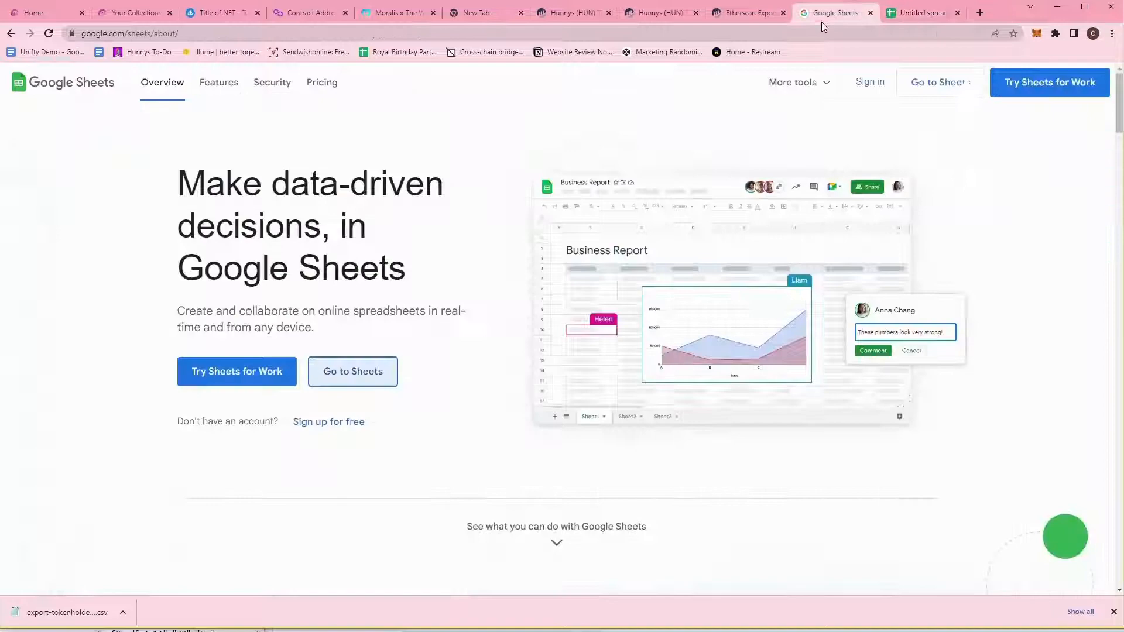
left_click(870, 13)
left_click(720, 14)
left_click(782, 13)
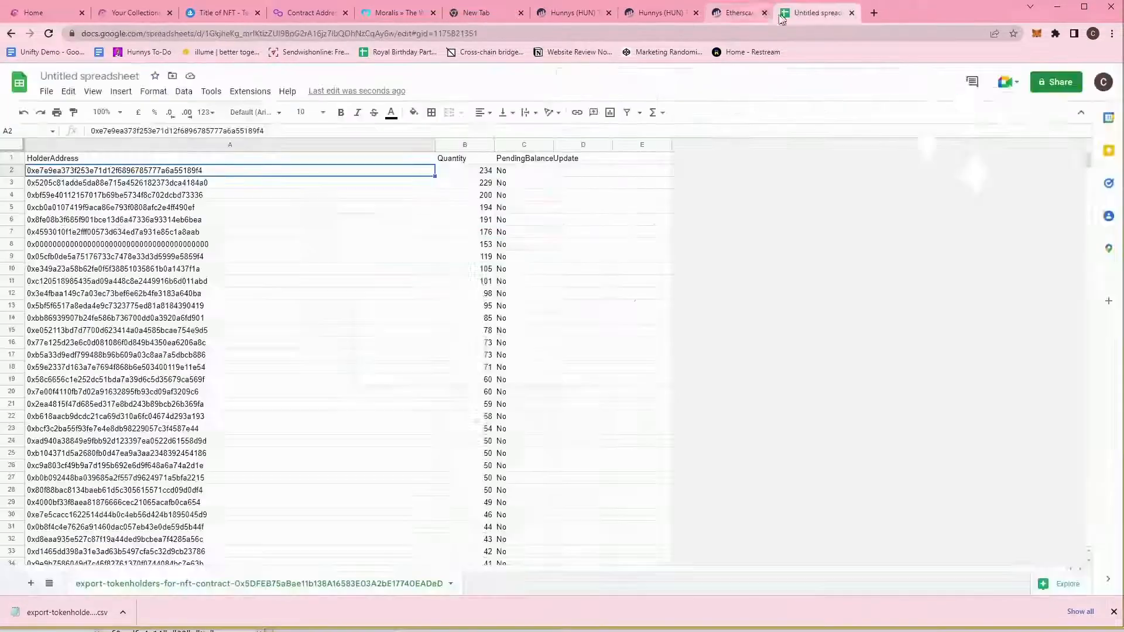
left_click(687, 18)
left_click(695, 13)
left_click(585, 13)
left_click(609, 13)
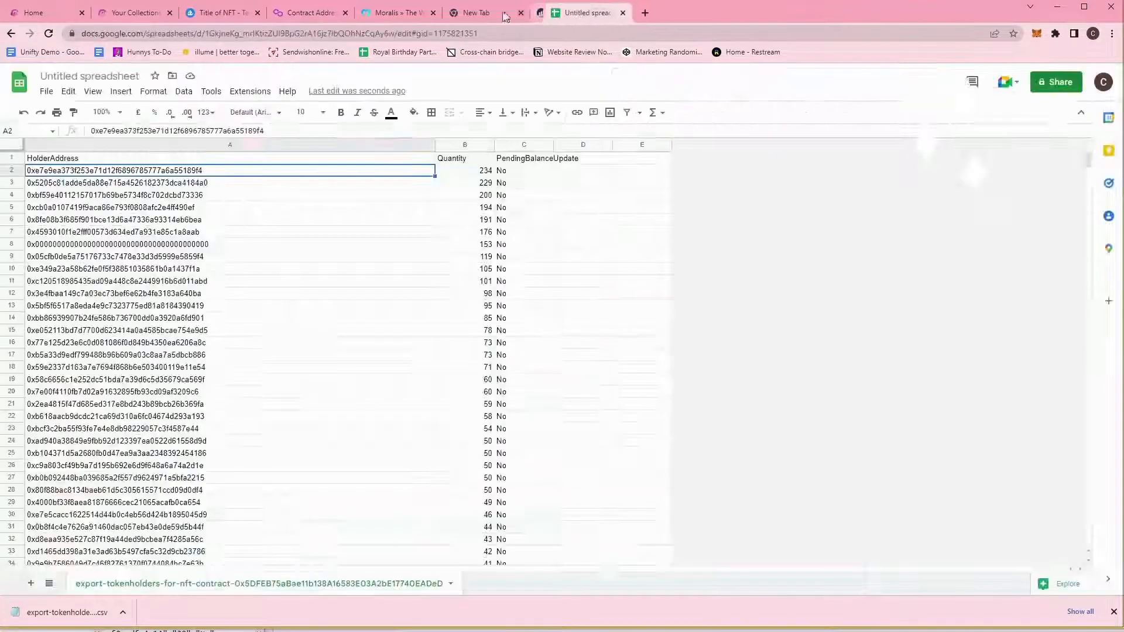
left_click(515, 17)
left_click(522, 13)
left_click(410, 17)
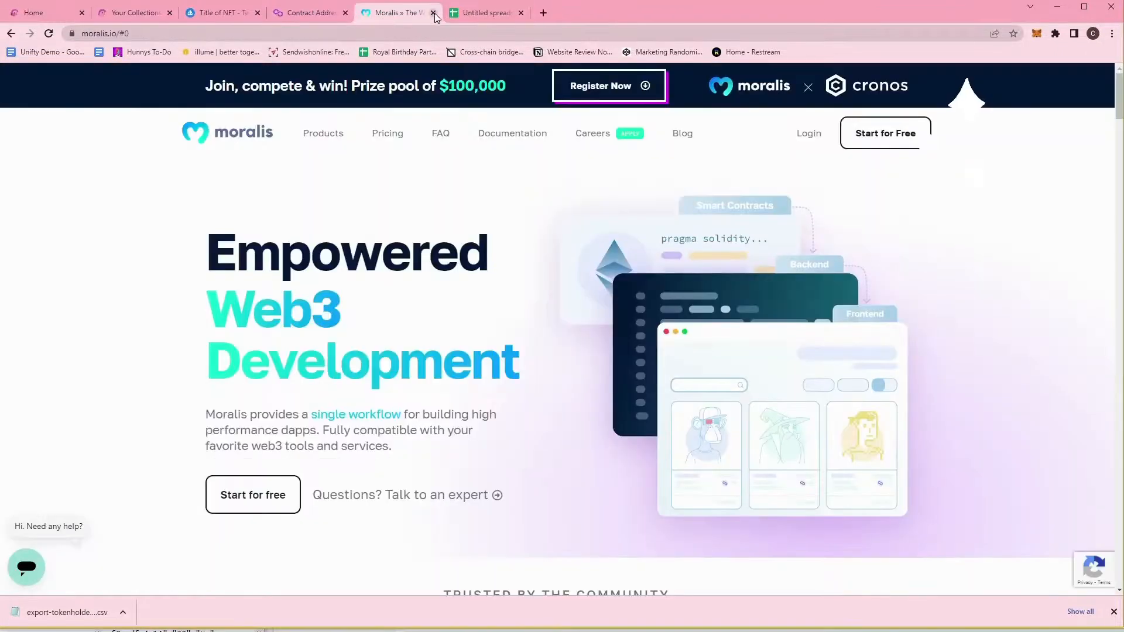
left_click(433, 13)
Open the Multi Batch Transfer form for Test Collection Stacys in Rarity Garden.
left_click(134, 13)
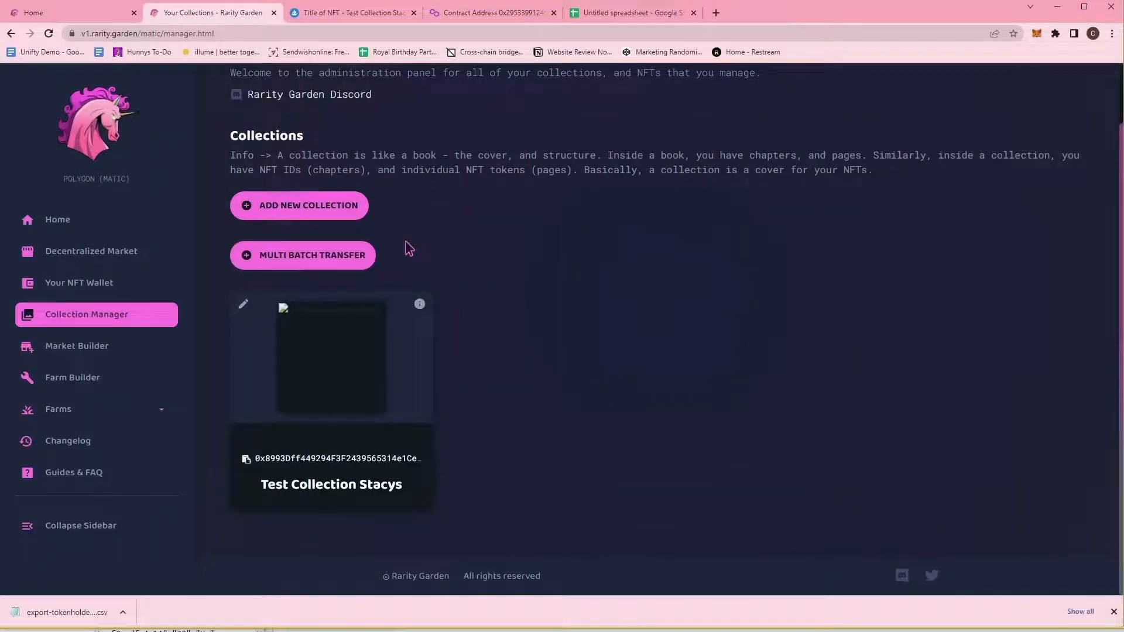
left_click(328, 257)
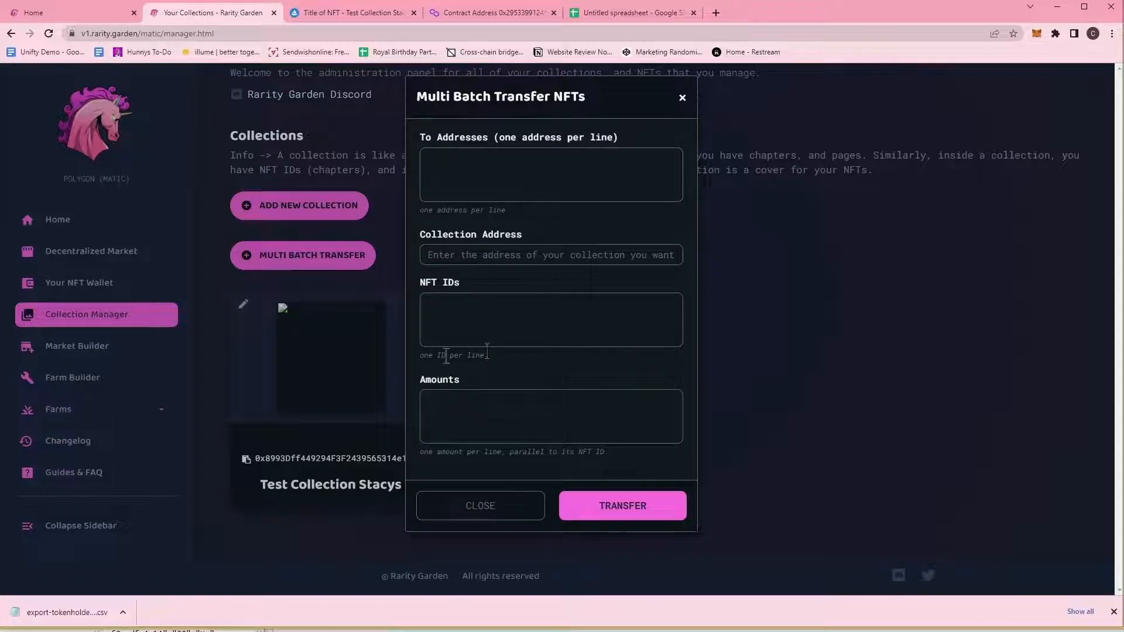
left_click(683, 103)
left_click(244, 304)
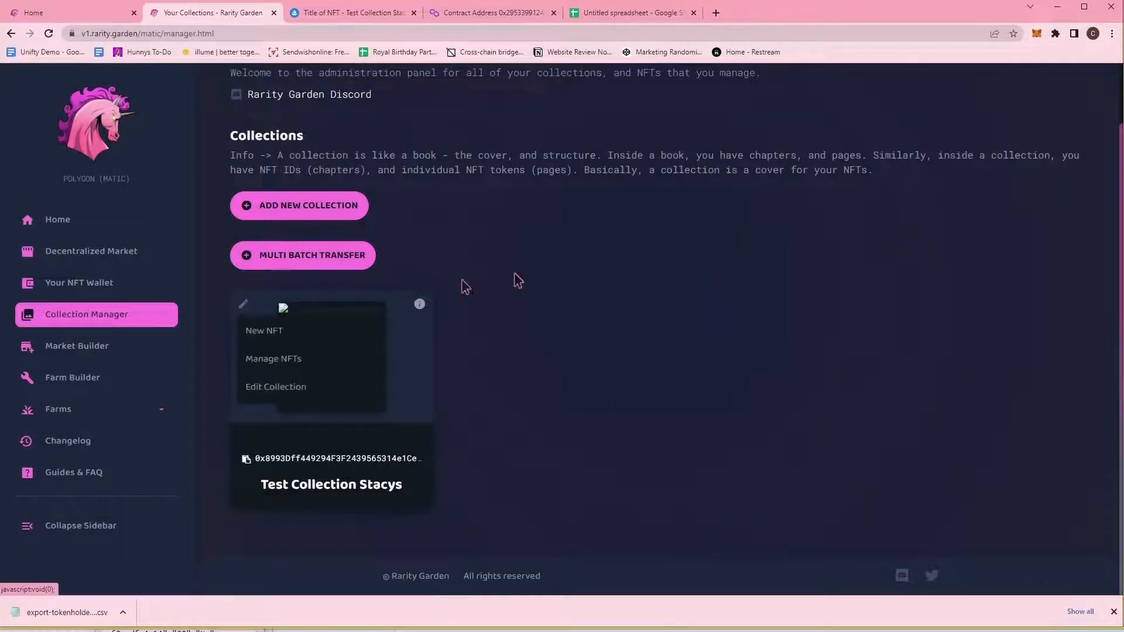
left_click(288, 255)
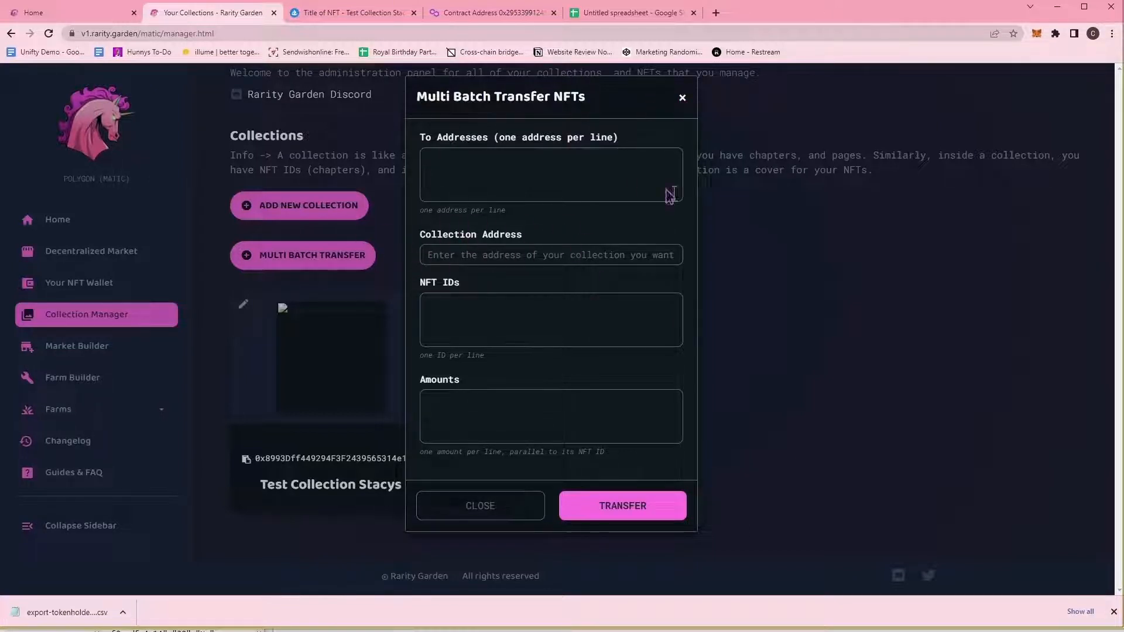
left_click(683, 98)
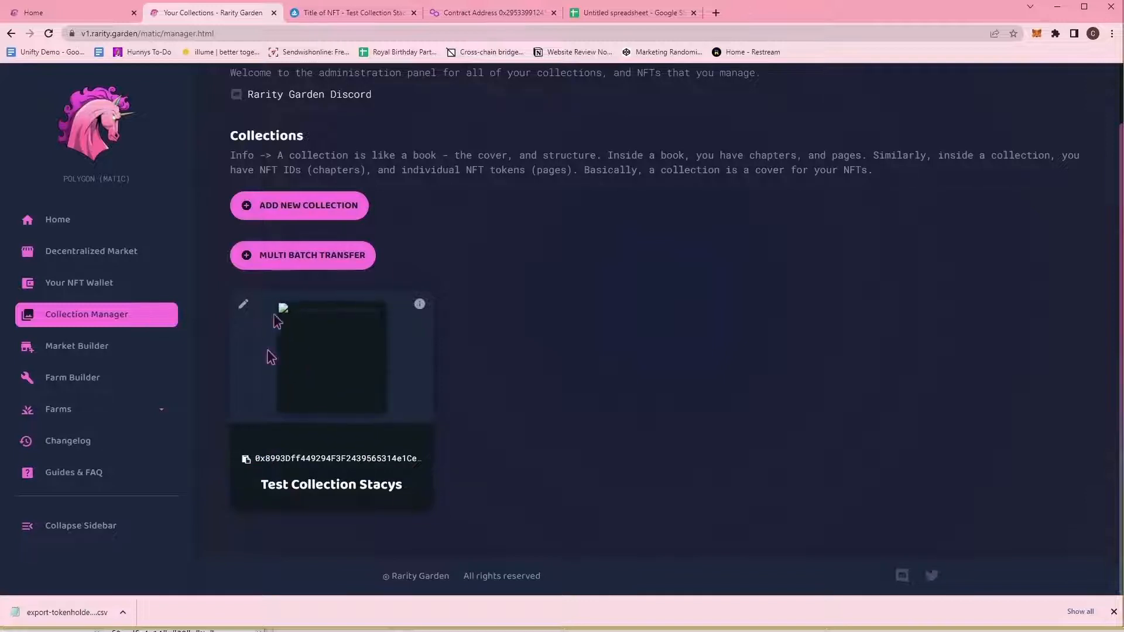
left_click(313, 261)
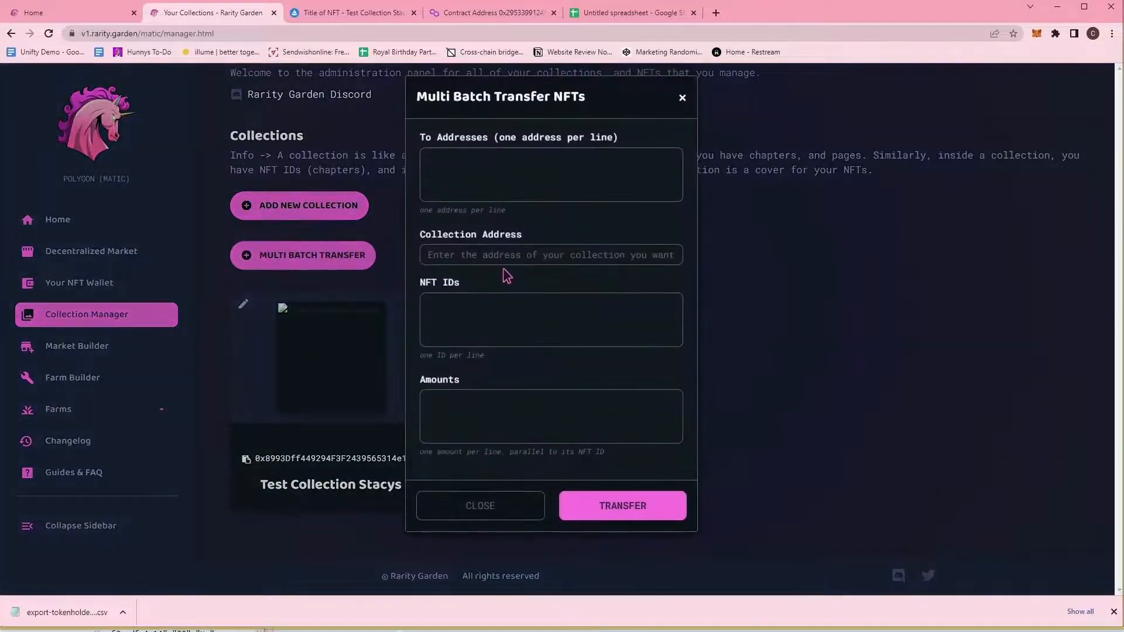
Paste Test Collection Stacys's address into the collection field and return to the holder spreadsheet.
left_click(505, 257)
key("ctrl+v")
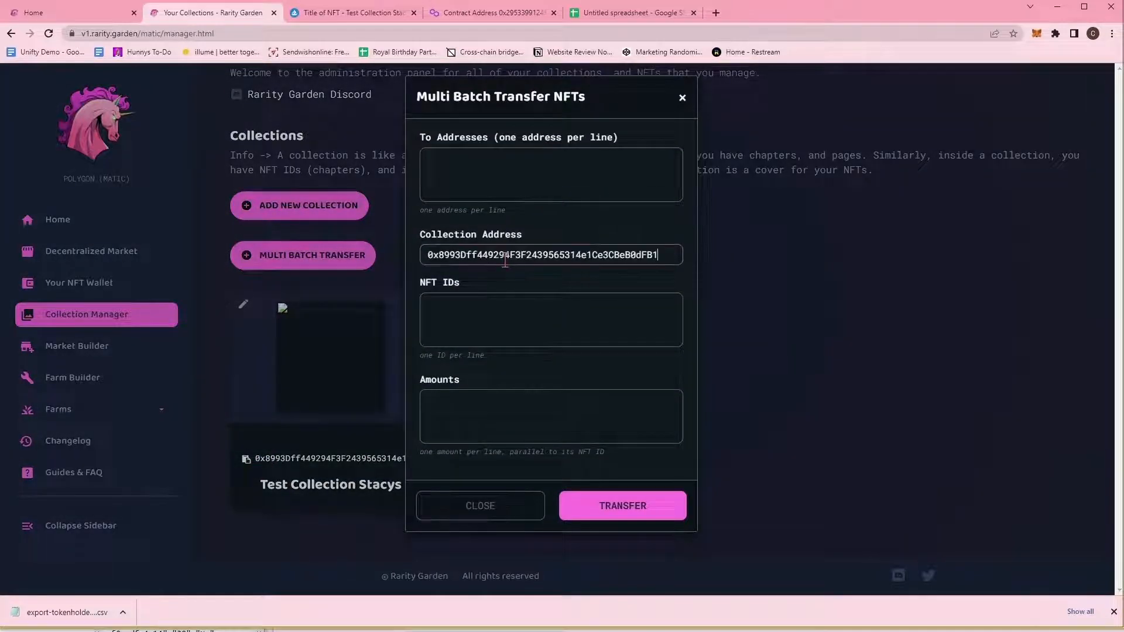
left_click(526, 173)
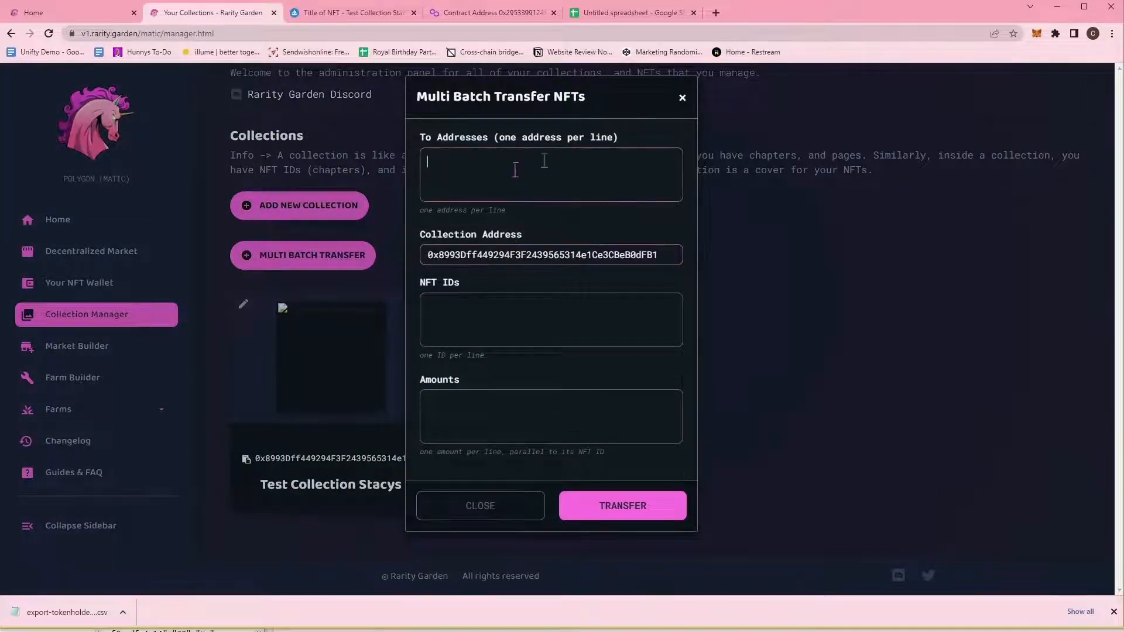
left_click(619, 16)
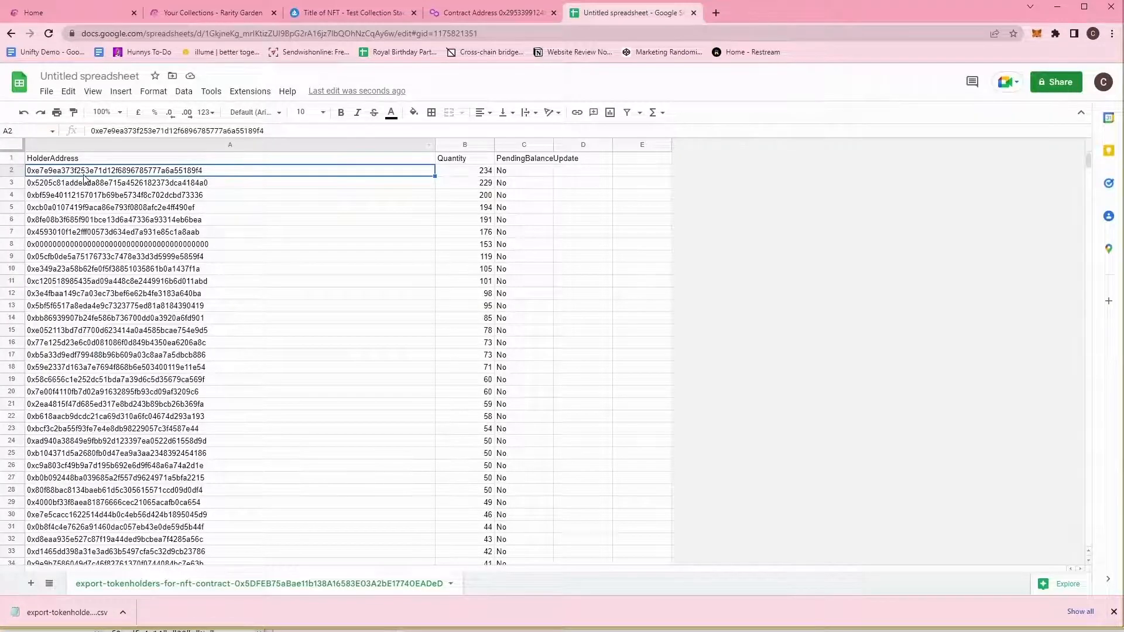
Copy the entire holder address column, then drop that oversized selection.
left_click_drag(1088, 157, 331, 577)
left_click(222, 505, "shift")
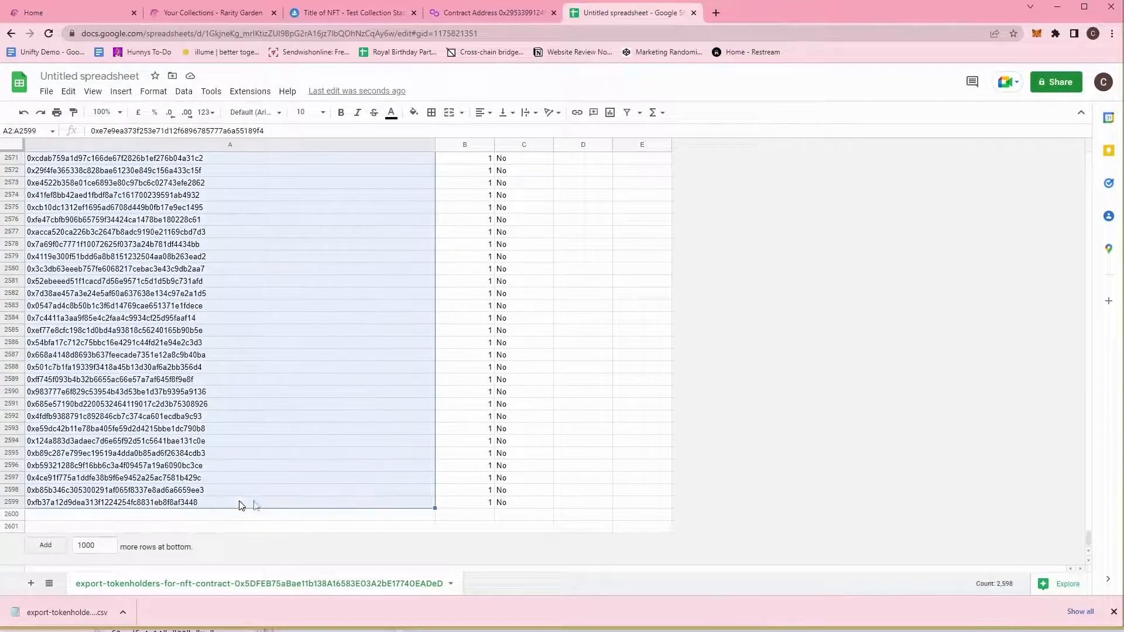
key("ctrl+c")
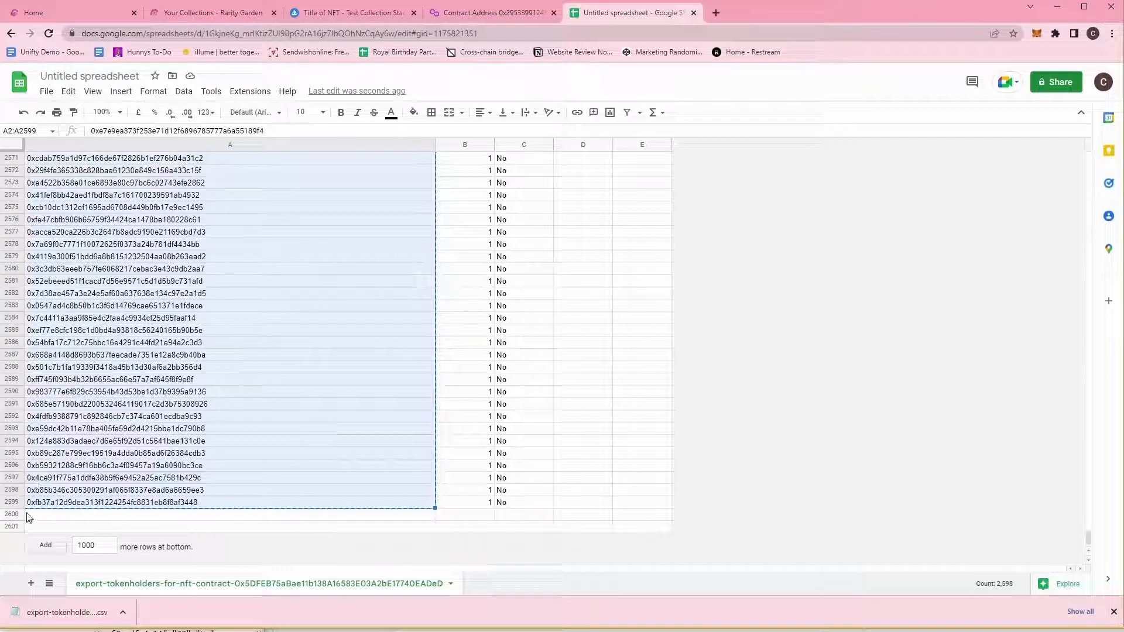
left_click(138, 505)
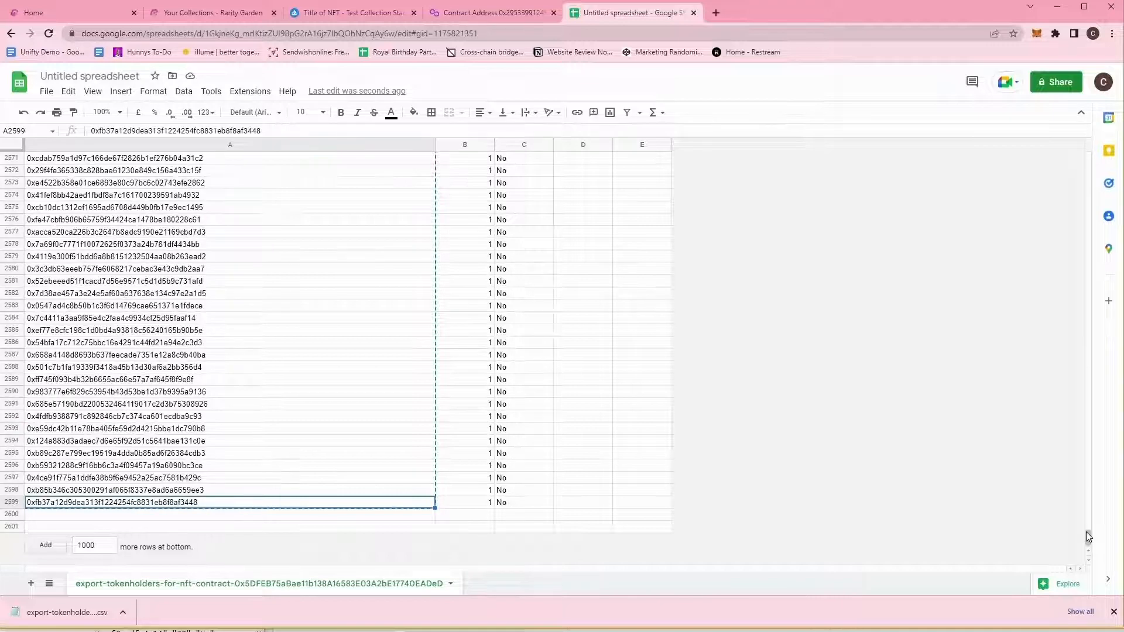
Select and copy the first 499 holder addresses, A2:A500.
left_click_drag(1088, 535, 1089, 235)
left_click(166, 182)
left_click(168, 174)
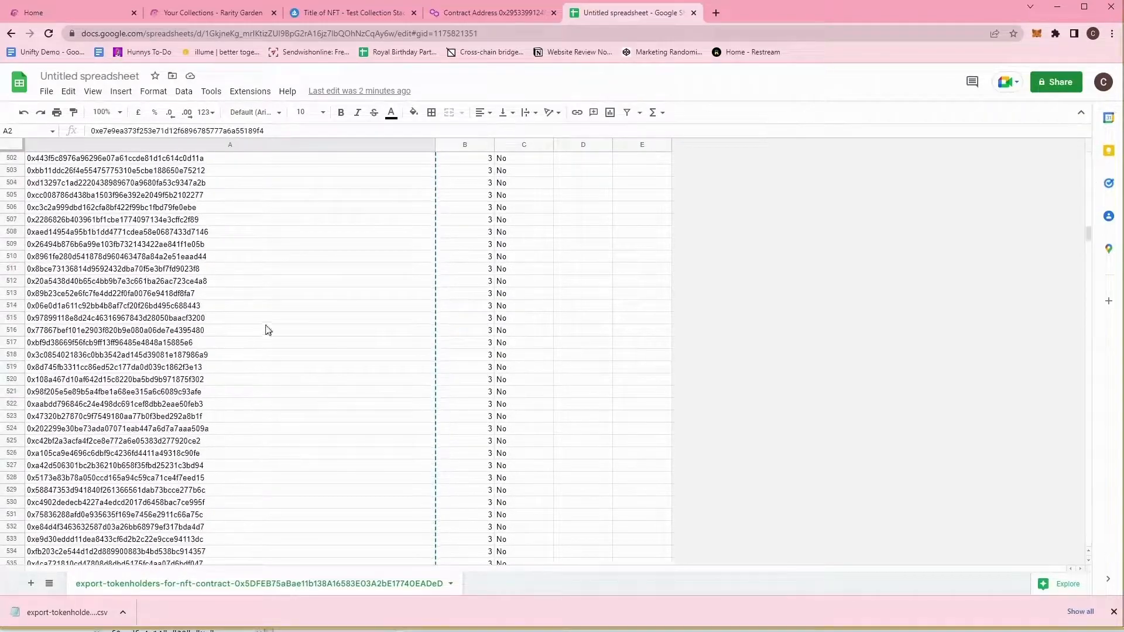
scroll(218, 333, "up", 2)
left_click(81, 273, "shift")
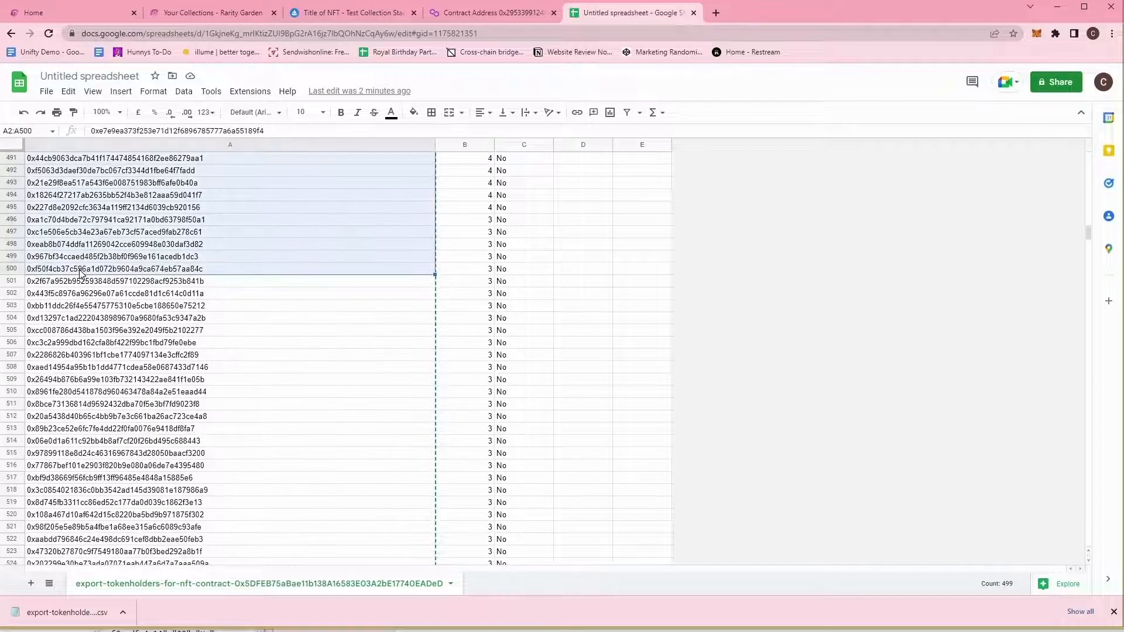
key("ctrl+c")
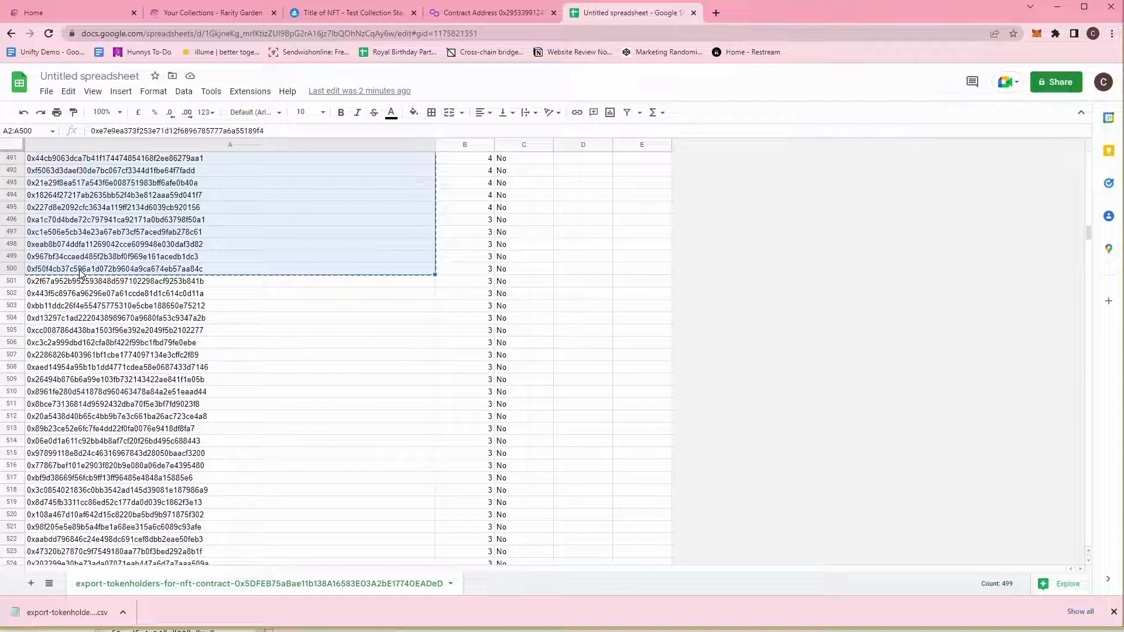
Colour addresses A2:A500 dark red and go back to the Rarity Garden transfer form.
left_click(395, 119)
left_click(414, 227)
left_click(271, 283)
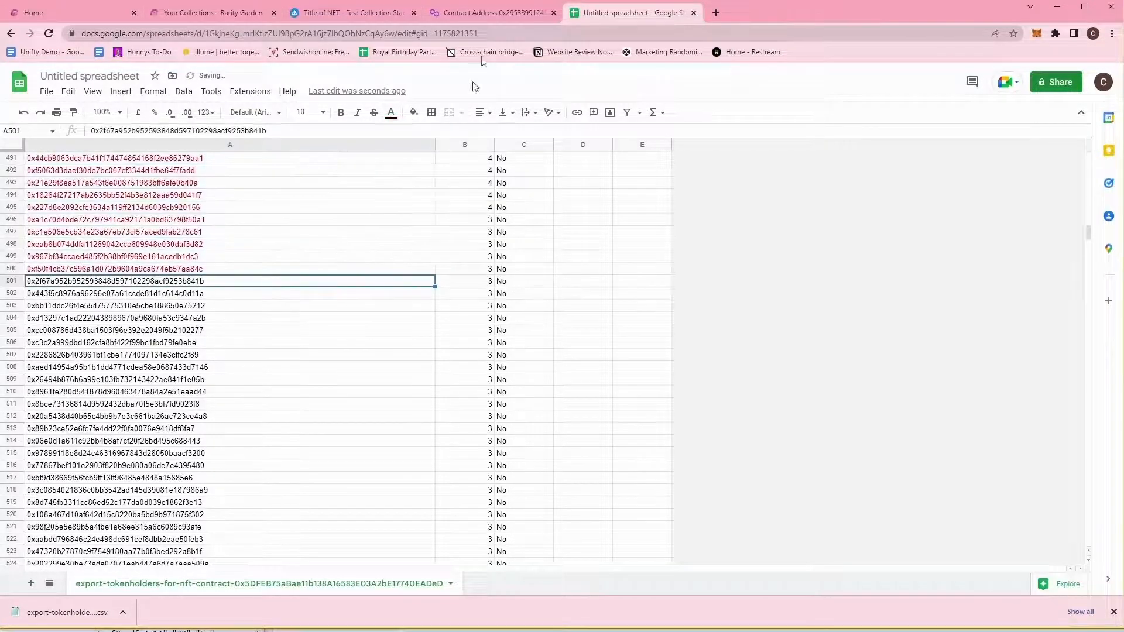
left_click(481, 12)
left_click(357, 13)
left_click(236, 9)
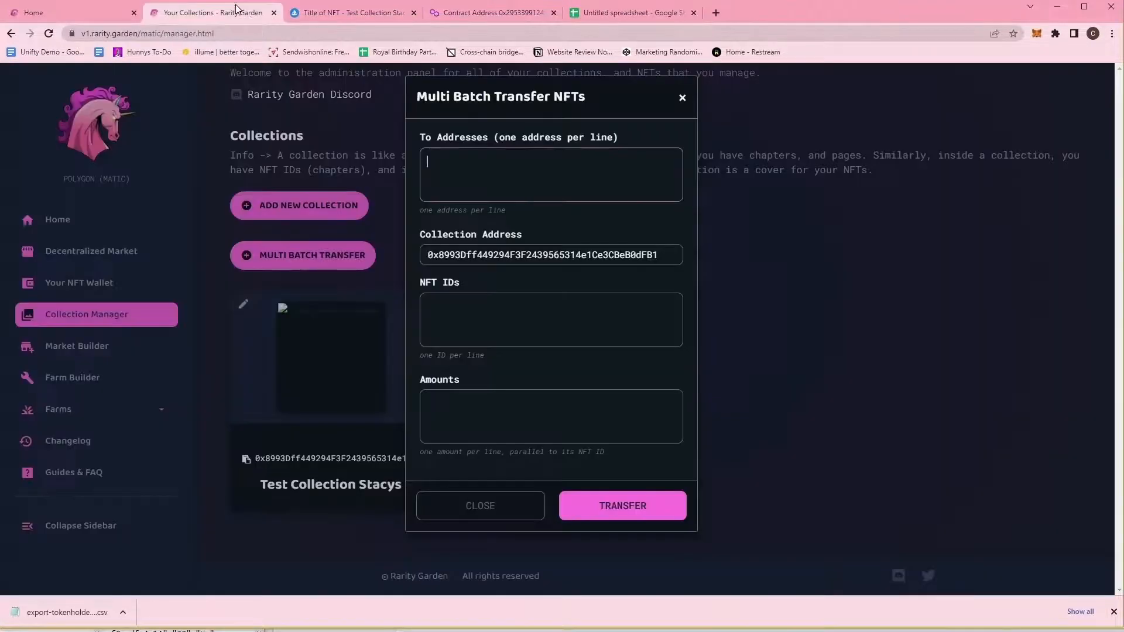
Paste the holder addresses into the recipient list and move to the NFT IDs field.
left_click(471, 164)
key("ctrl+v")
scroll(637, 178, "down", 1)
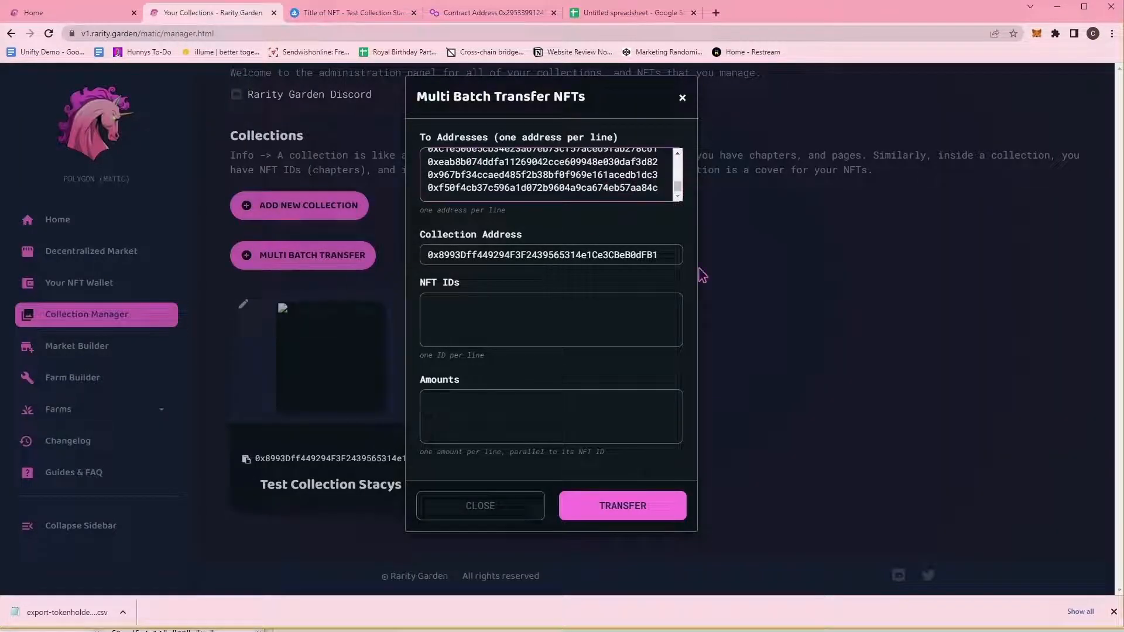
left_click(524, 316)
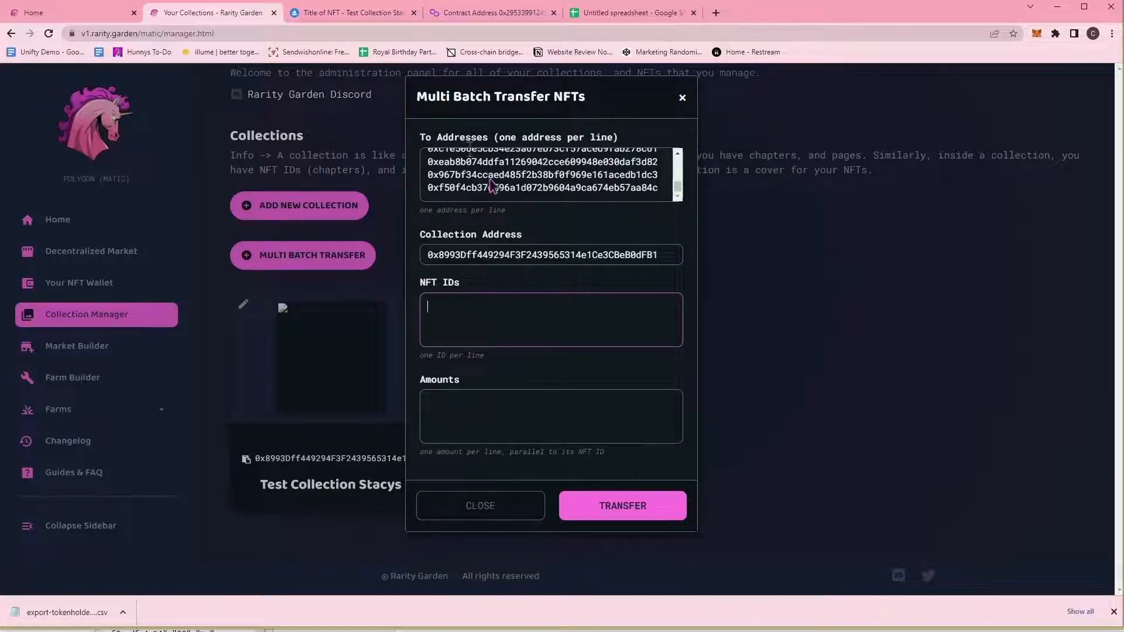
Check the NFT's token ID in its details on the OpenSea page.
left_click(343, 18)
left_click(495, 16)
left_click(596, 15)
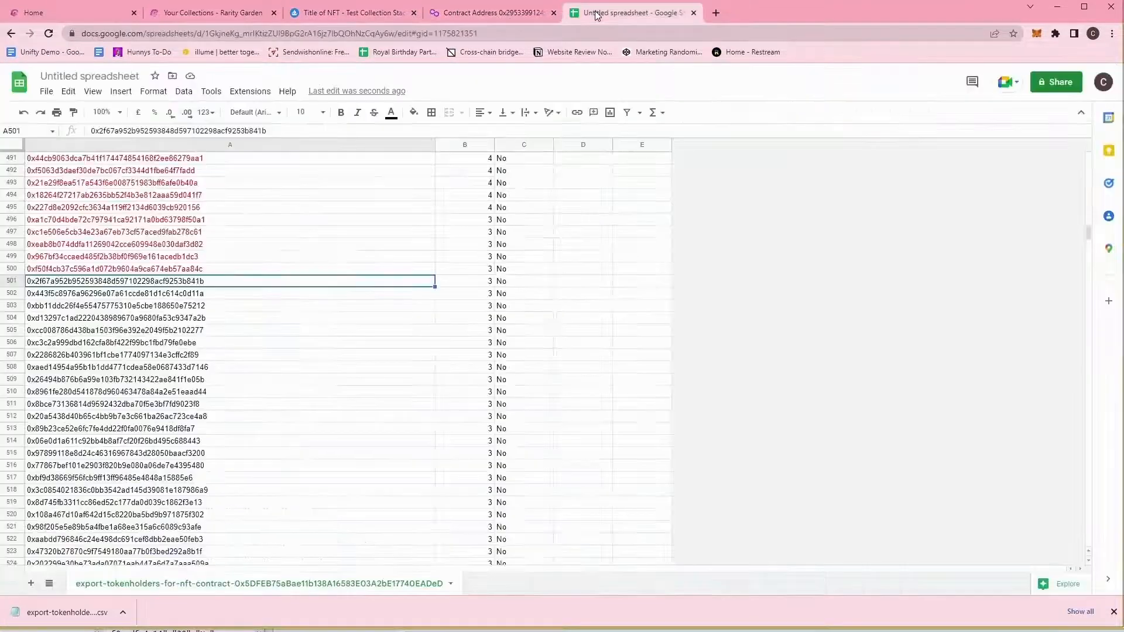
left_click(495, 13)
left_click(352, 13)
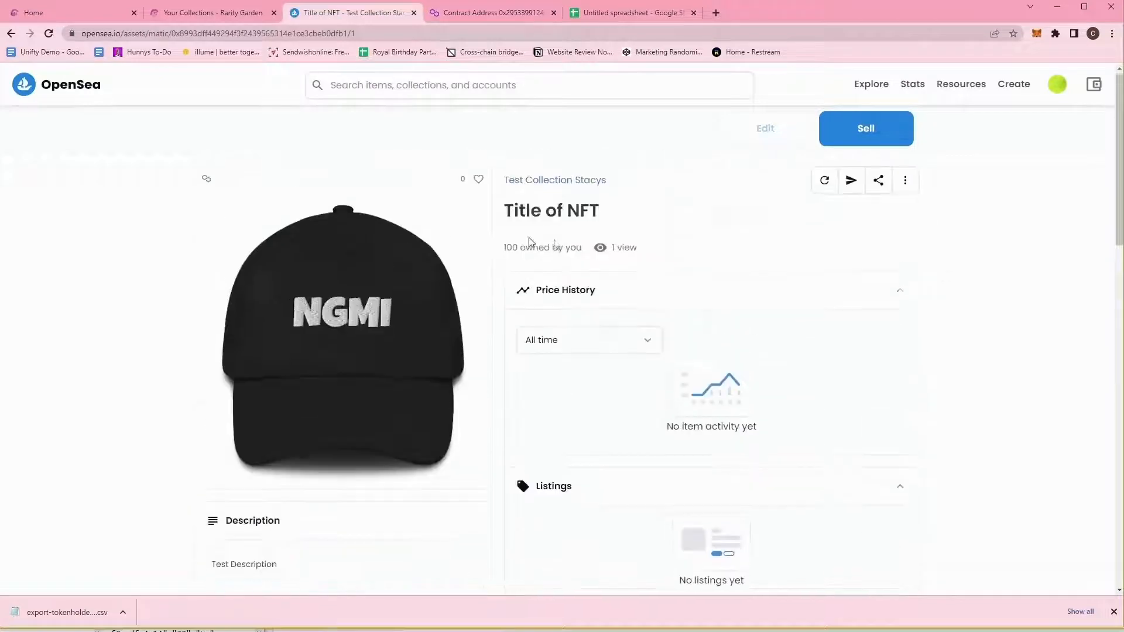
scroll(477, 420, "down", 6)
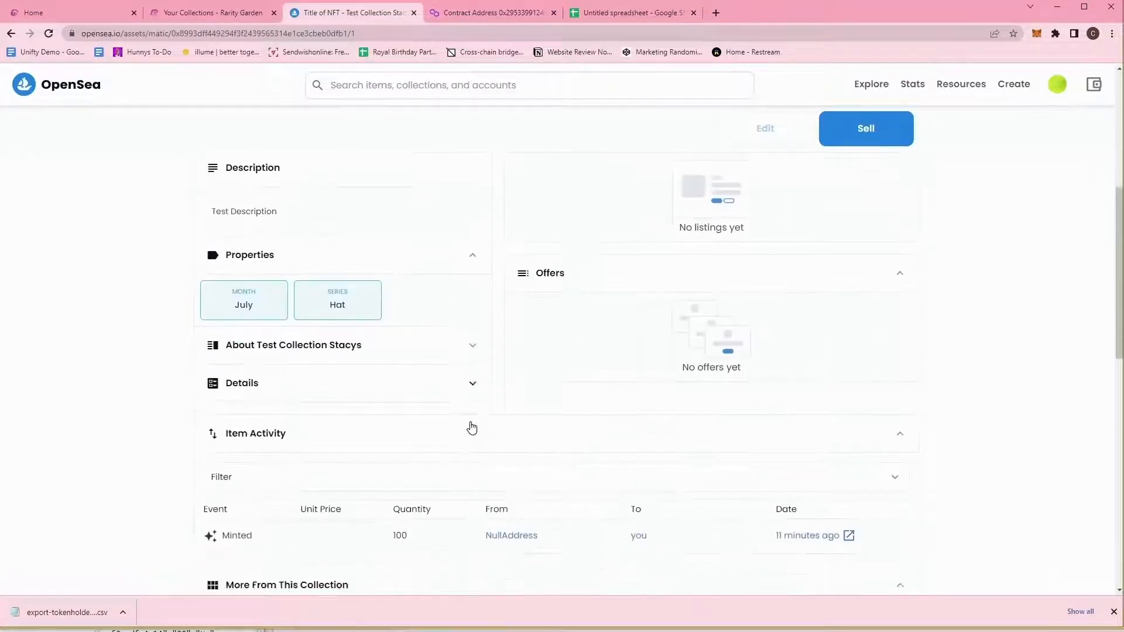
scroll(456, 422, "down", 2)
scroll(439, 404, "up", 2)
left_click(438, 356)
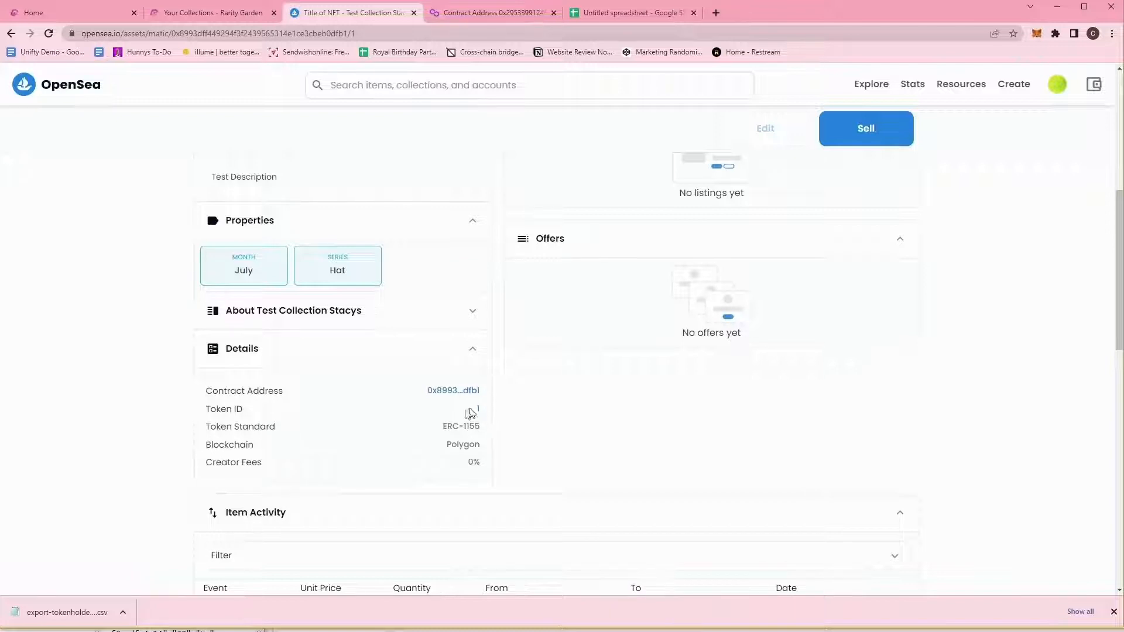
left_click(206, 13)
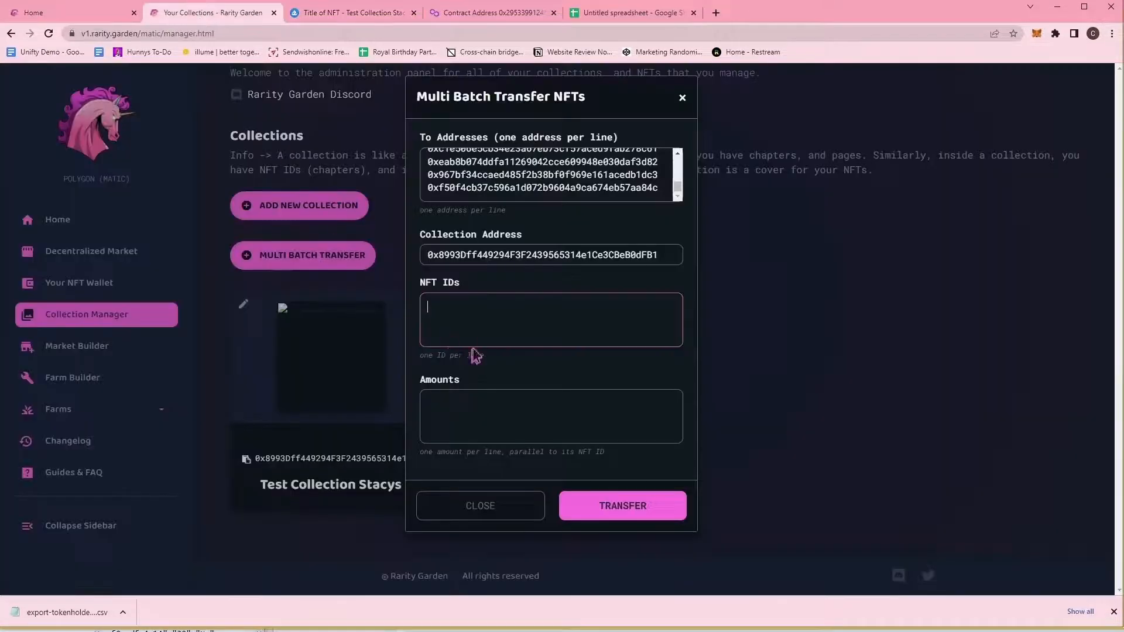
Set the amount to 1 and clear every address from the recipient list.
left_click(497, 402)
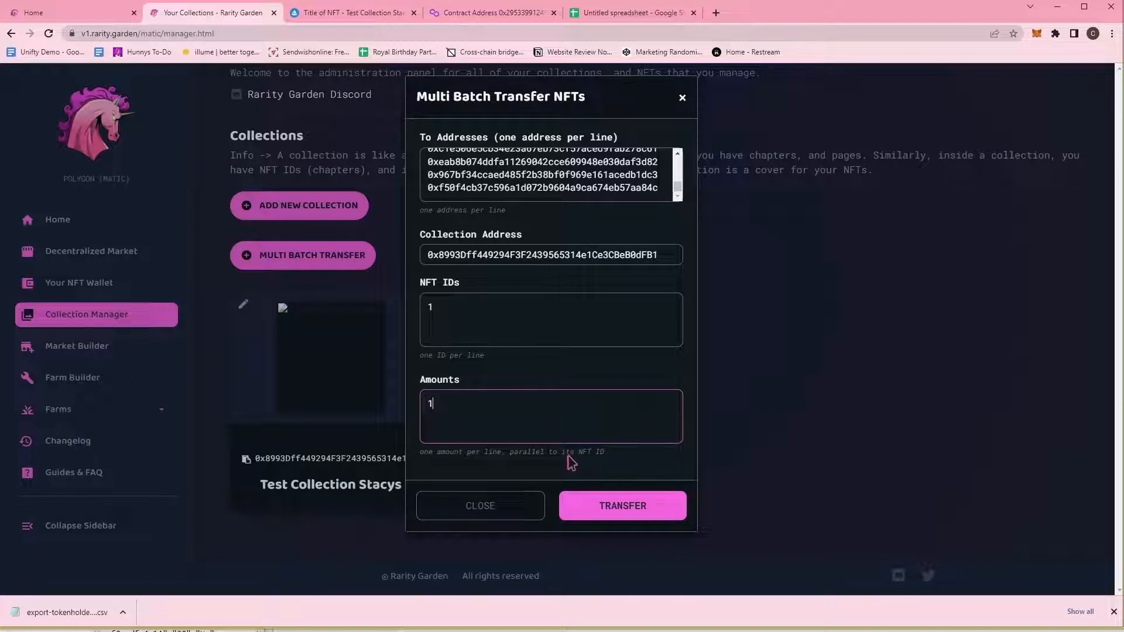
left_click(601, 179)
key("ctrl+a")
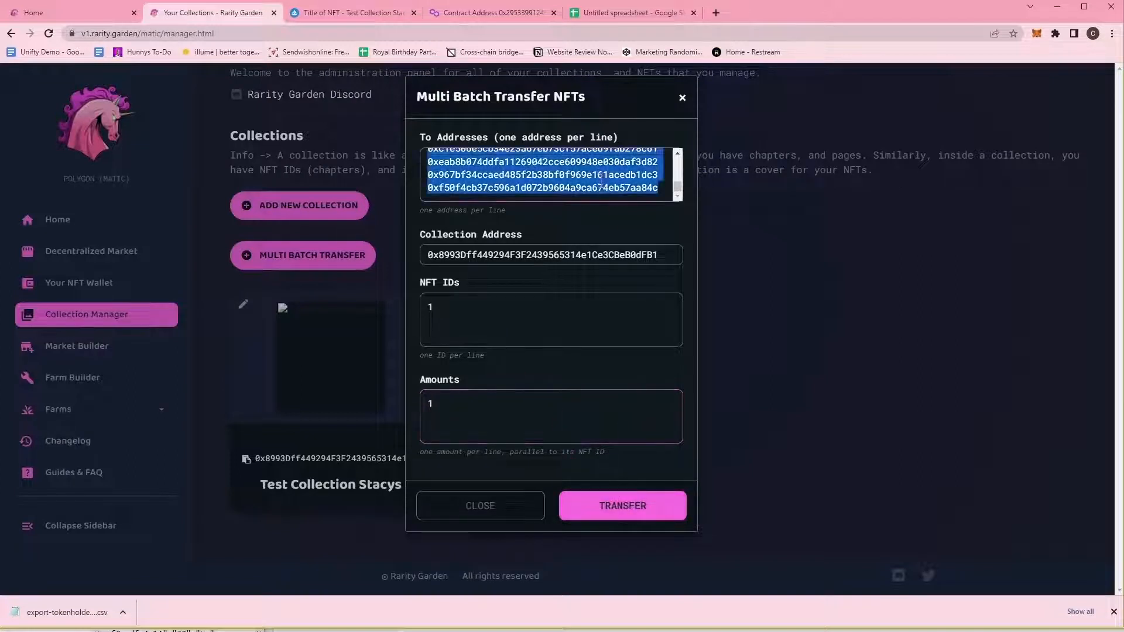
key("BackSpace")
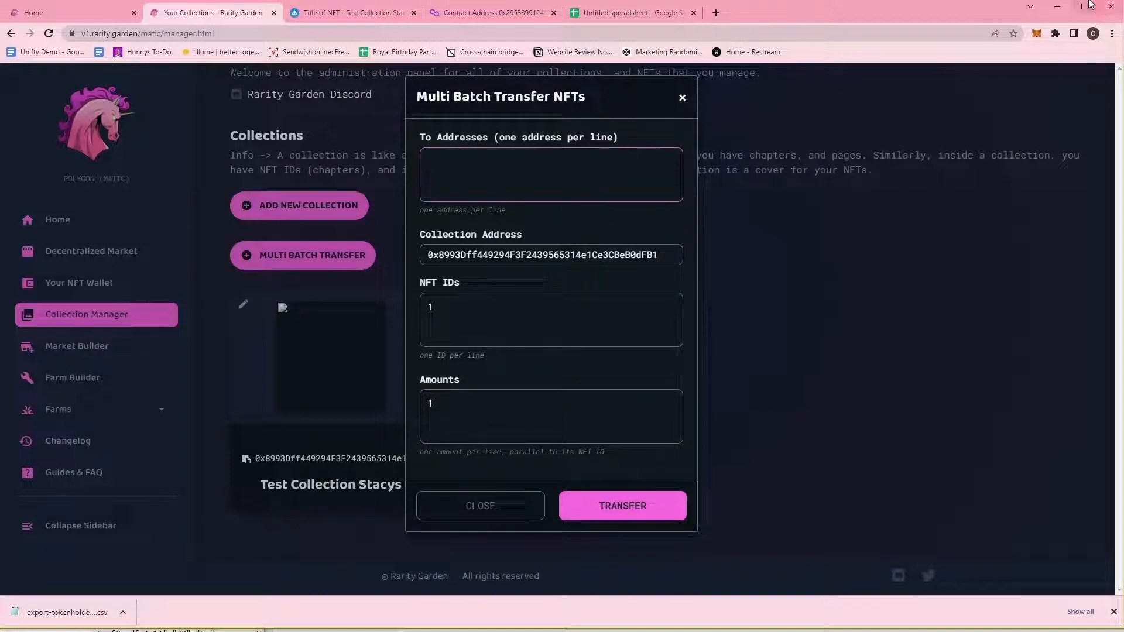
key("alt+Tab")
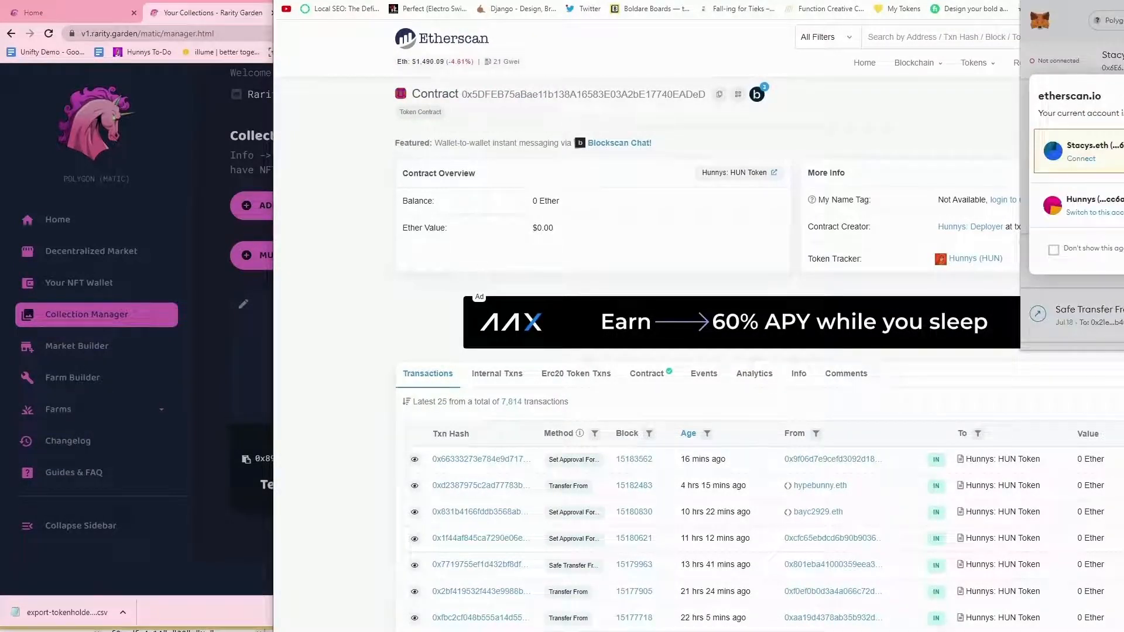
Copy another MetaMask account's address and paste it as the first recipient.
scroll(1079, 131, "down", 5)
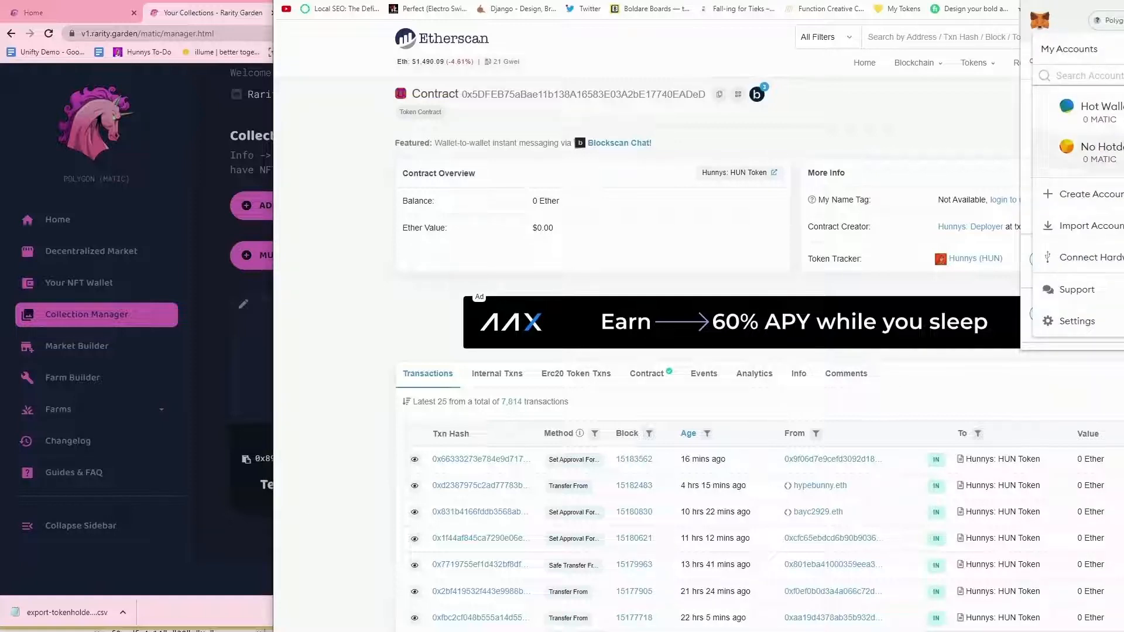
scroll(1079, 131, "up", 2)
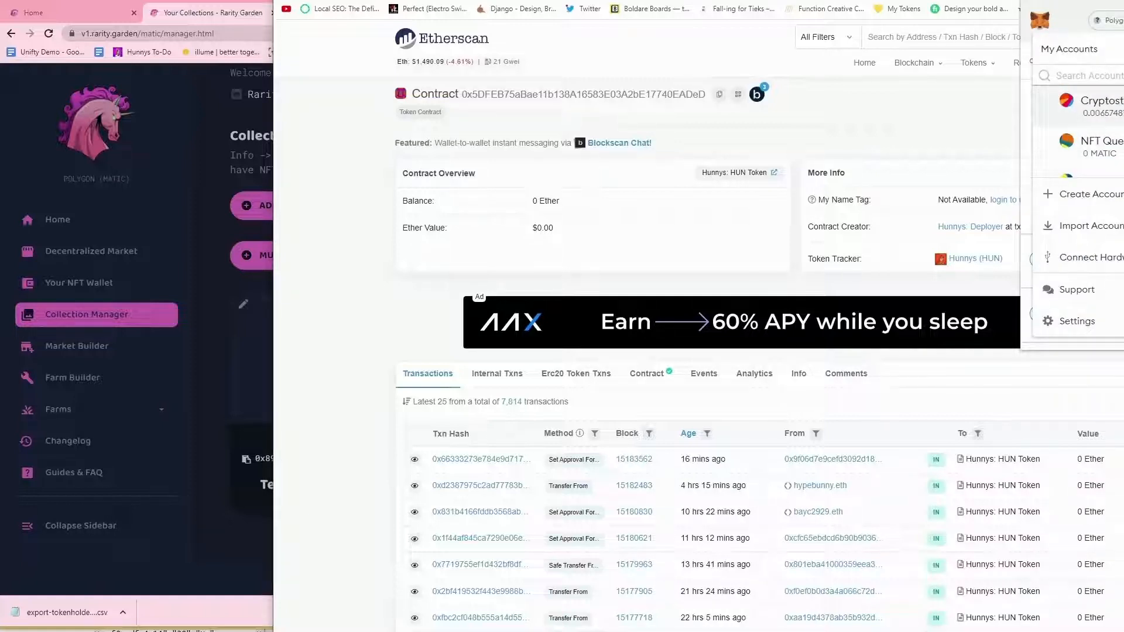
left_click(1102, 106)
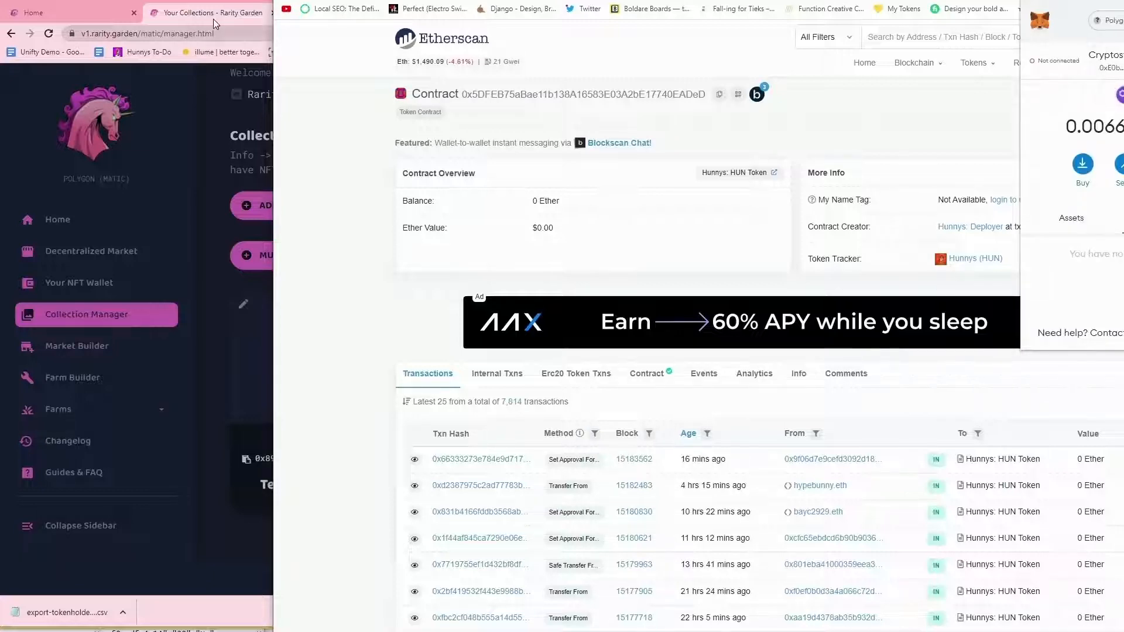
key("alt+Tab")
left_click(513, 168)
key("ctrl+v")
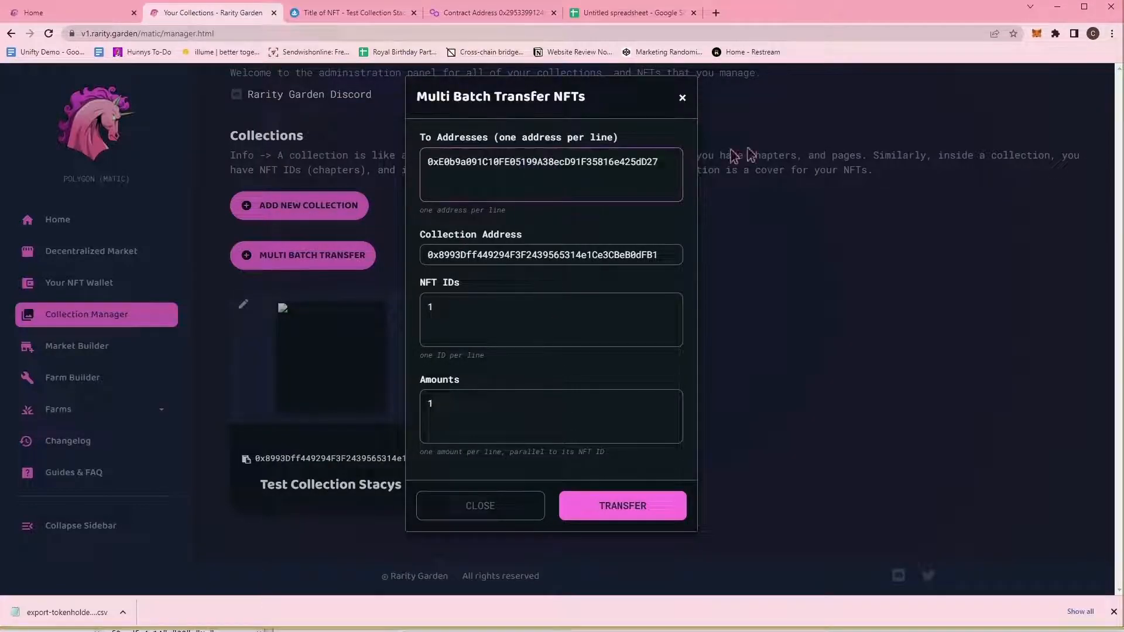
Copy a second wallet account's address and paste it on the next recipient line.
key("alt+Tab")
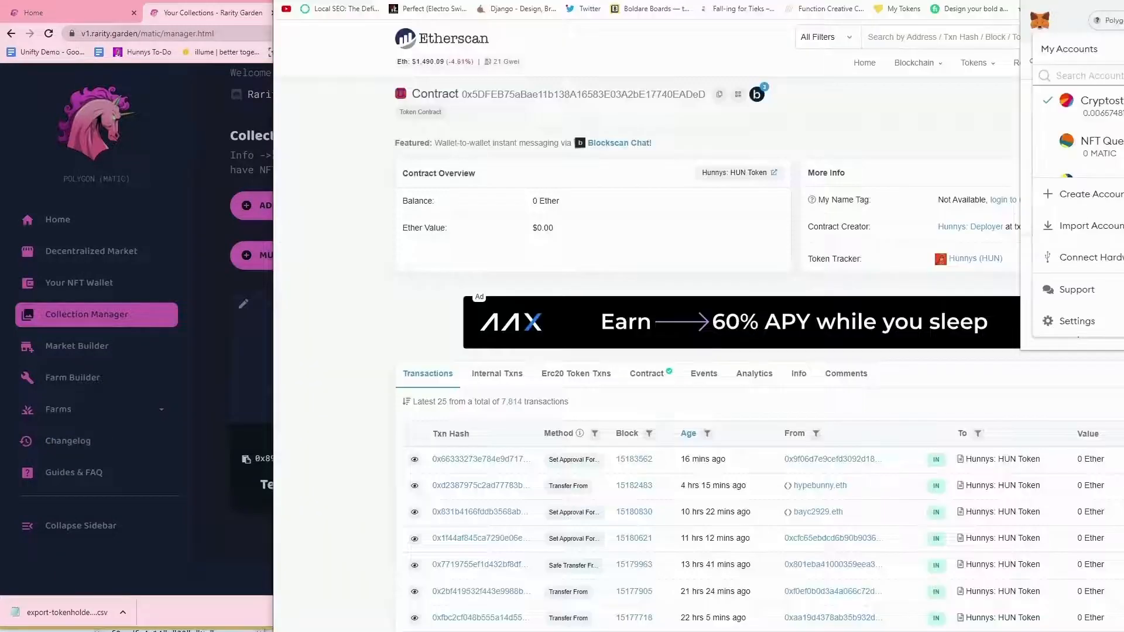
scroll(1089, 146, "up", 2)
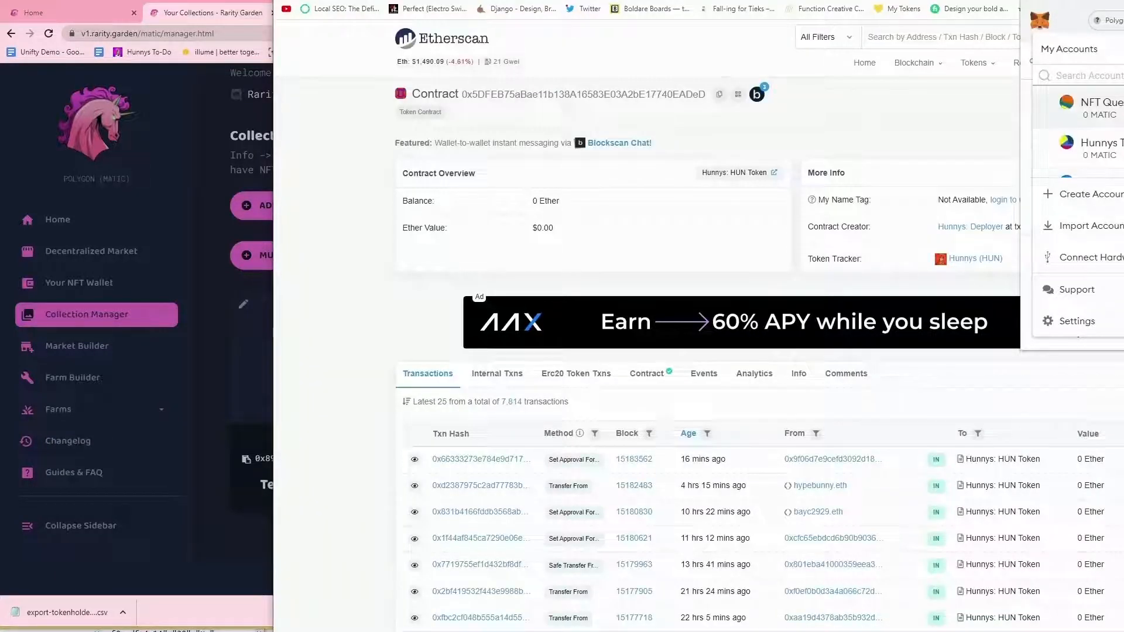
scroll(1089, 147, "down", 4)
scroll(1078, 135, "down", 1)
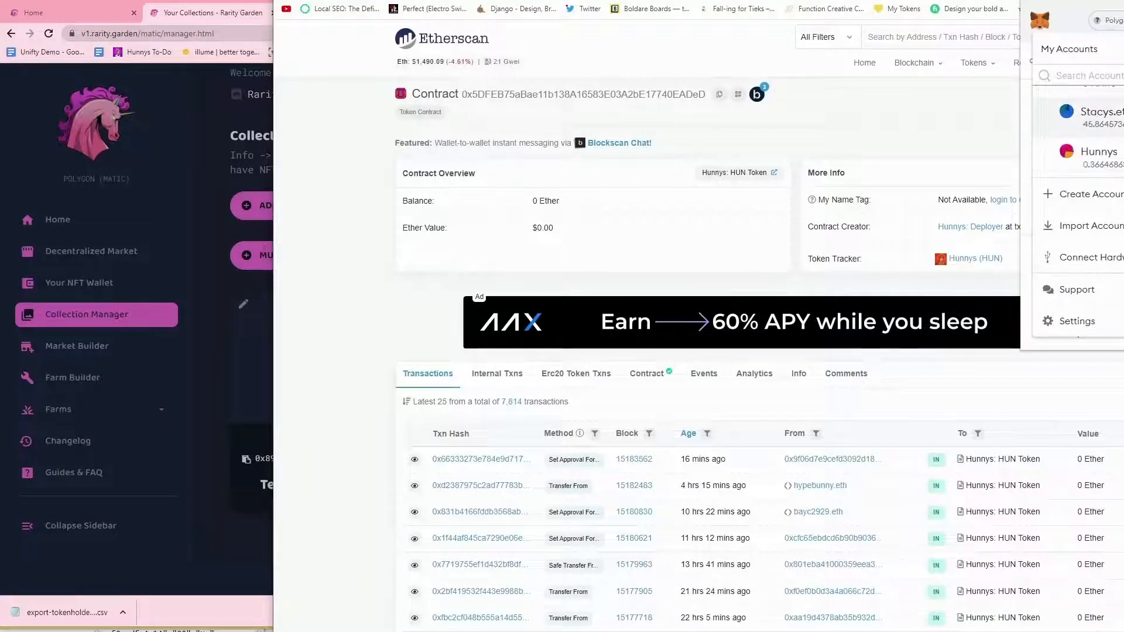
left_click(1089, 117)
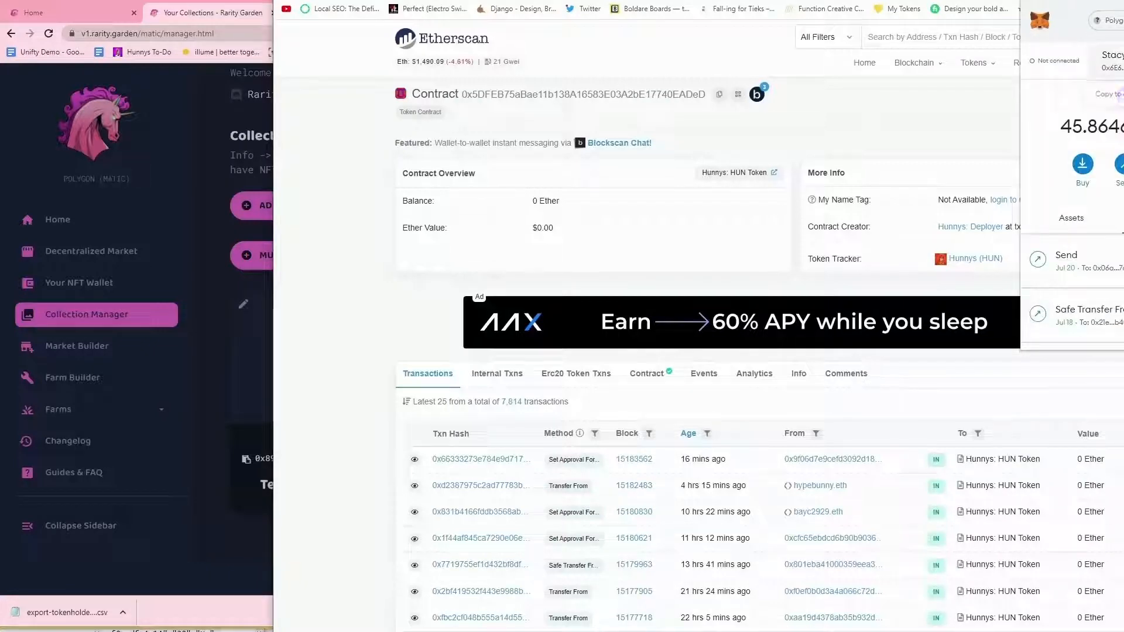
left_click(189, 28)
type("0x6E6E5A19f30E7F6519bb77c6D27d1b23D72b6f5f")
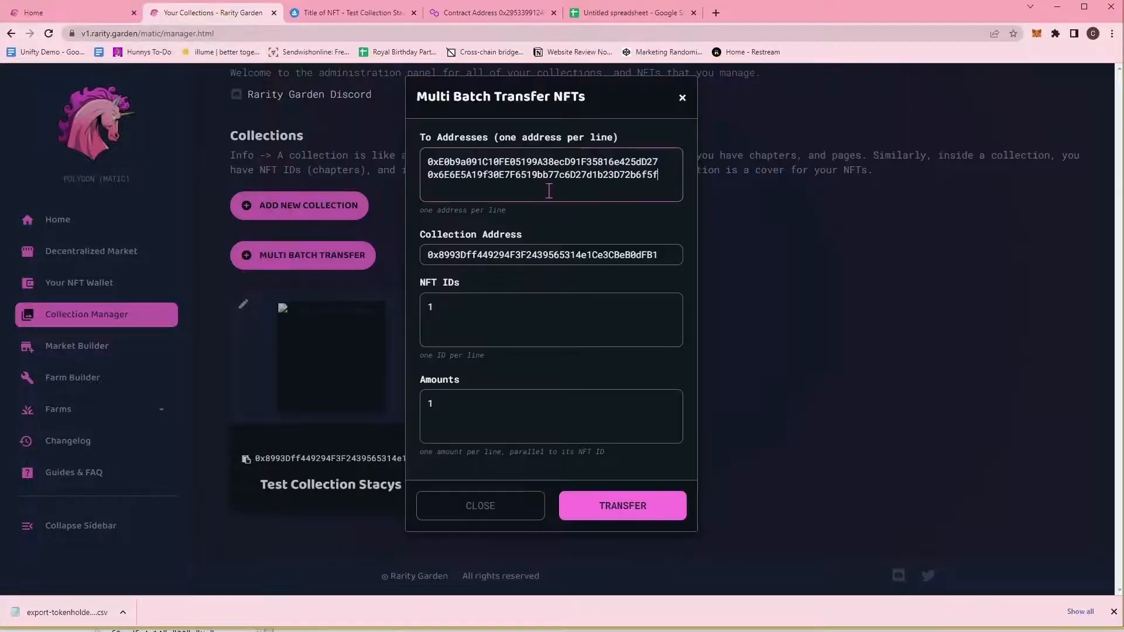
Submit the transfer, dismiss MetaMask's gas notice and confirm the collection approval.
left_click(624, 507)
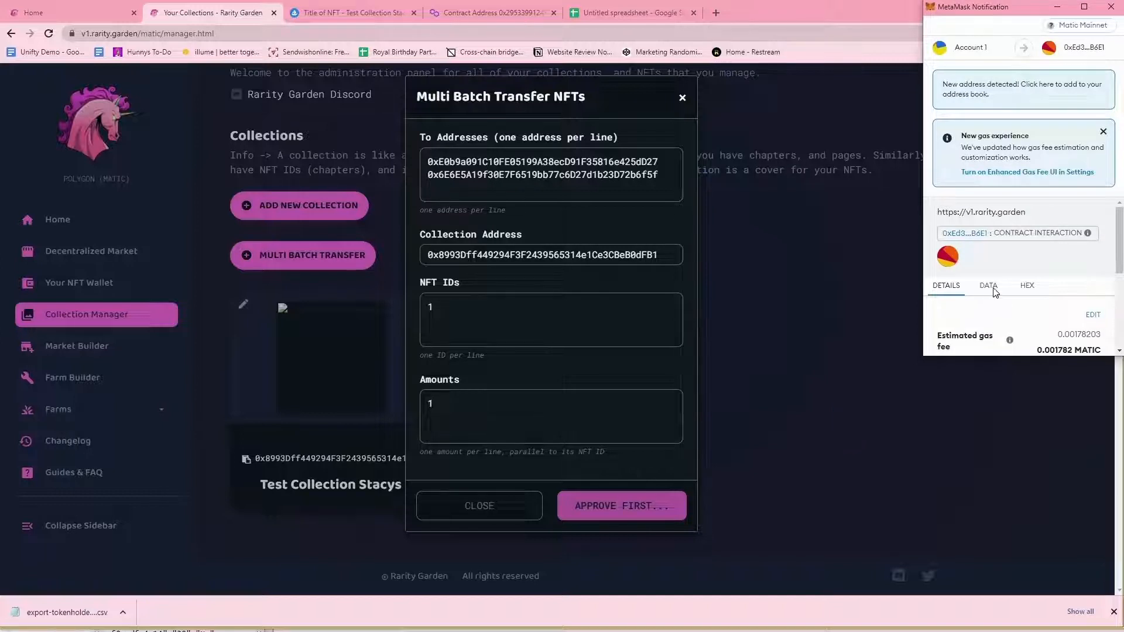
scroll(993, 292, "down", 2)
scroll(1107, 234, "up", 3)
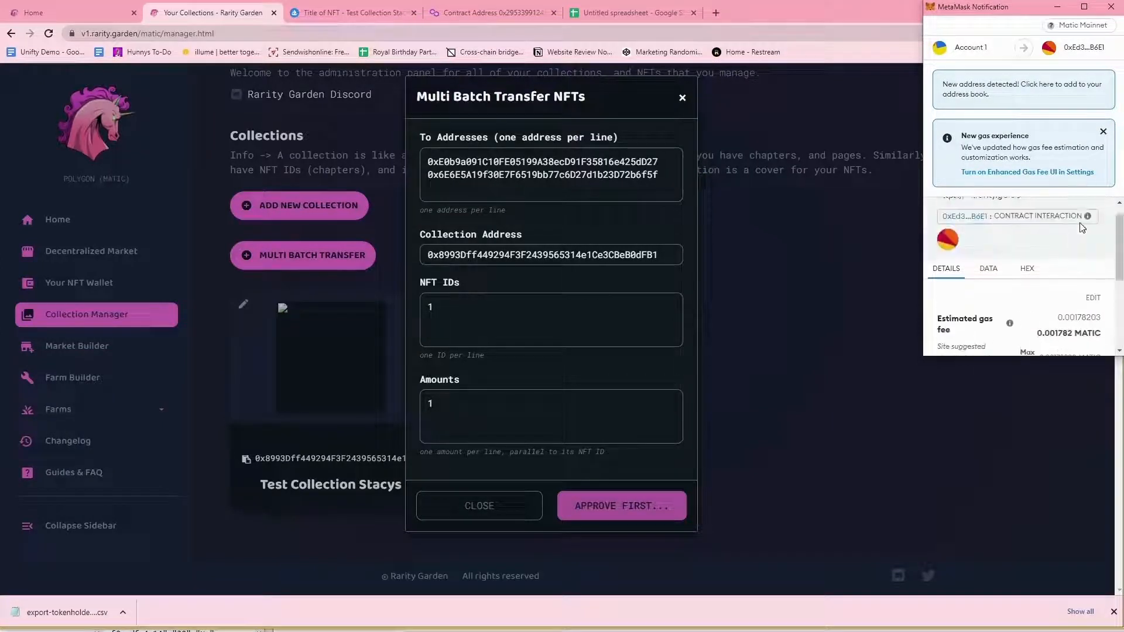
left_click(1103, 134)
scroll(1095, 234, "down", 3)
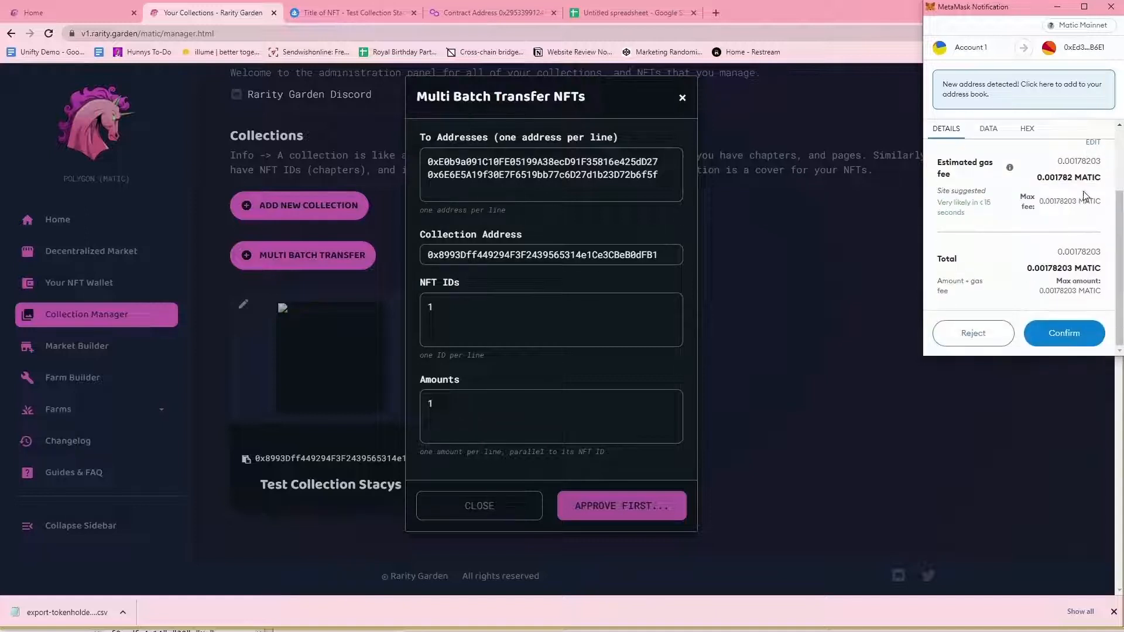
left_click(1075, 346)
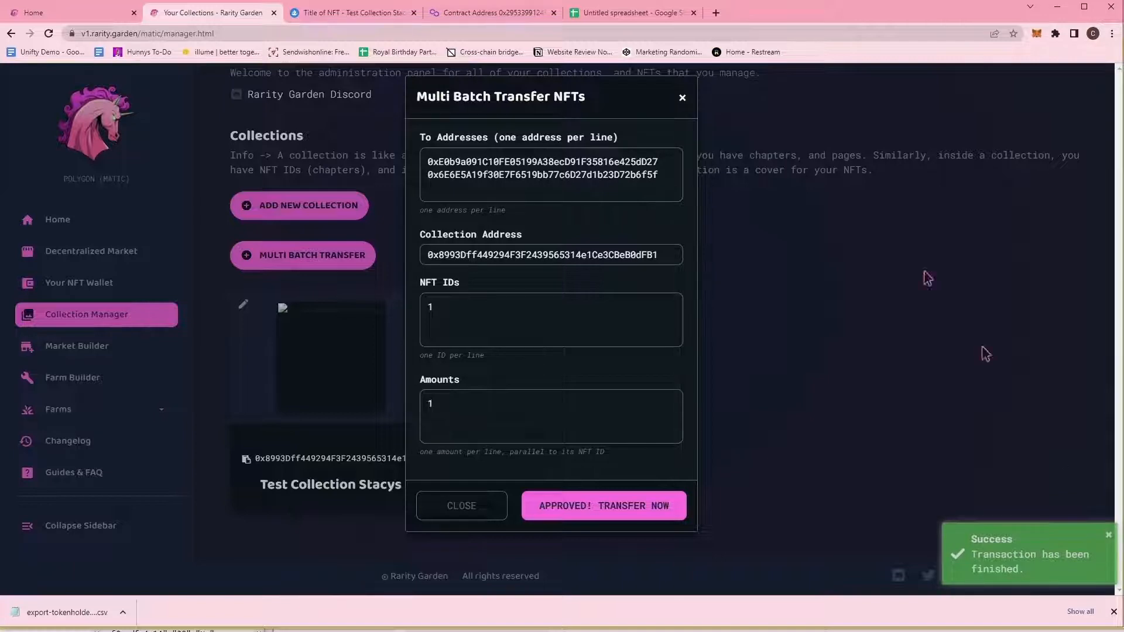
left_click(398, 13)
scroll(412, 247, "up", 6)
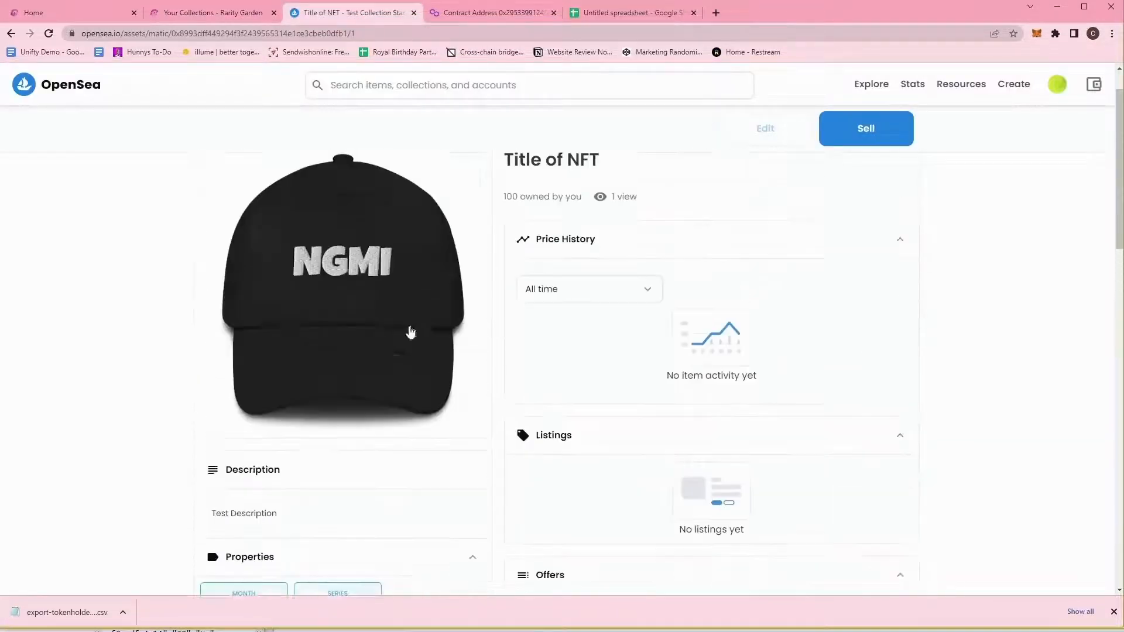
Reload the OpenSea NFT page three times, still 100 owned, then return to Rarity Garden.
left_click(49, 34)
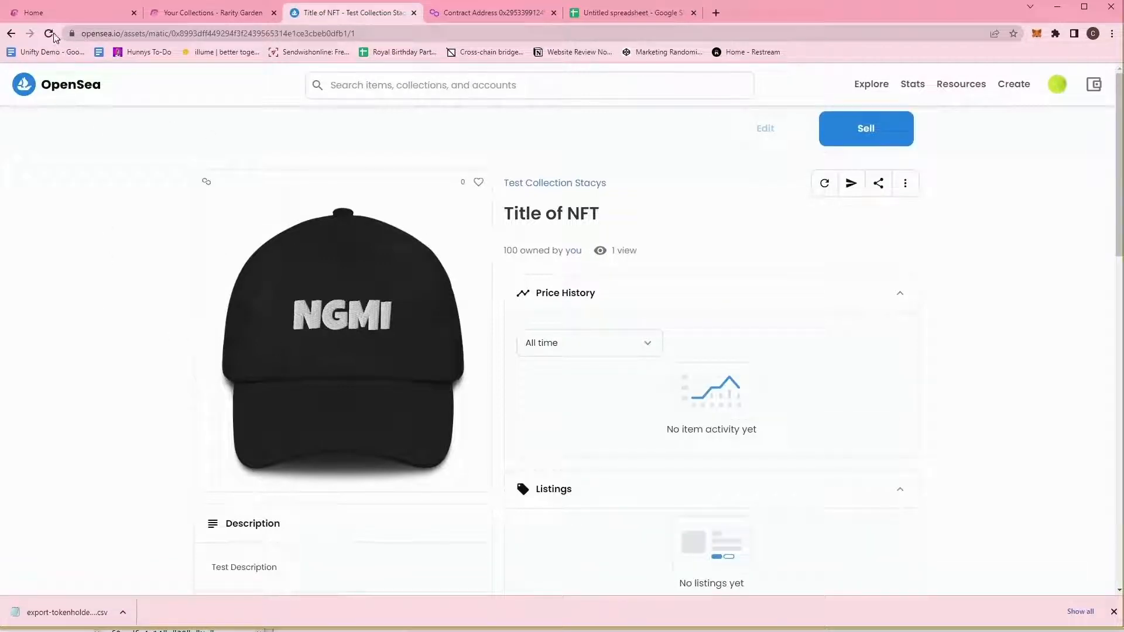
left_click(49, 34)
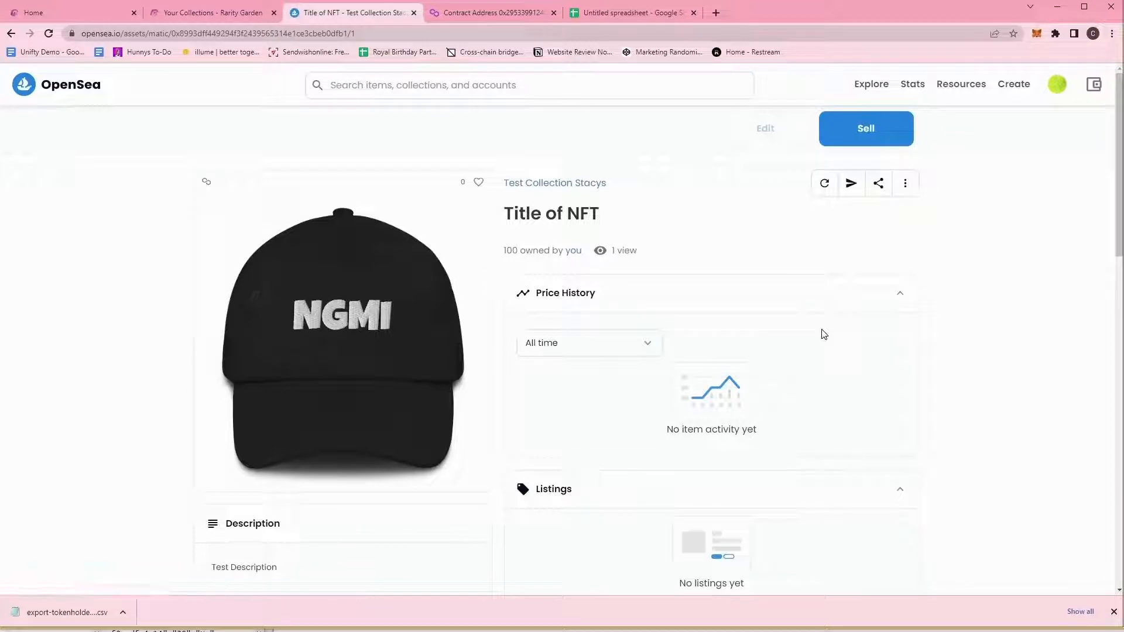
scroll(876, 263, "down", 8)
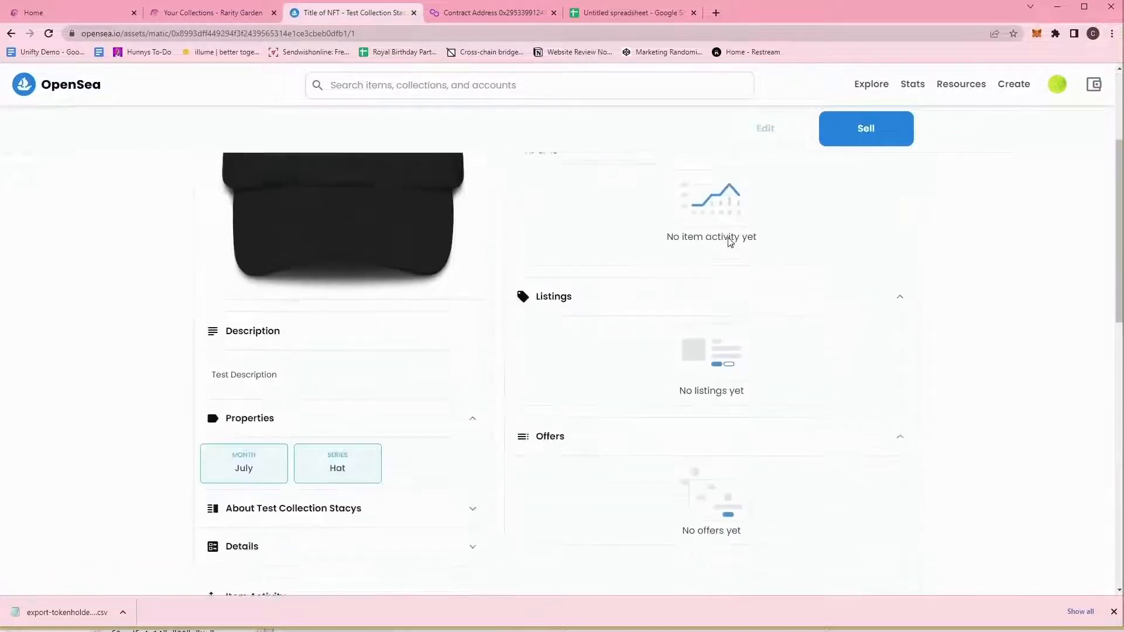
scroll(226, 230, "up", 8)
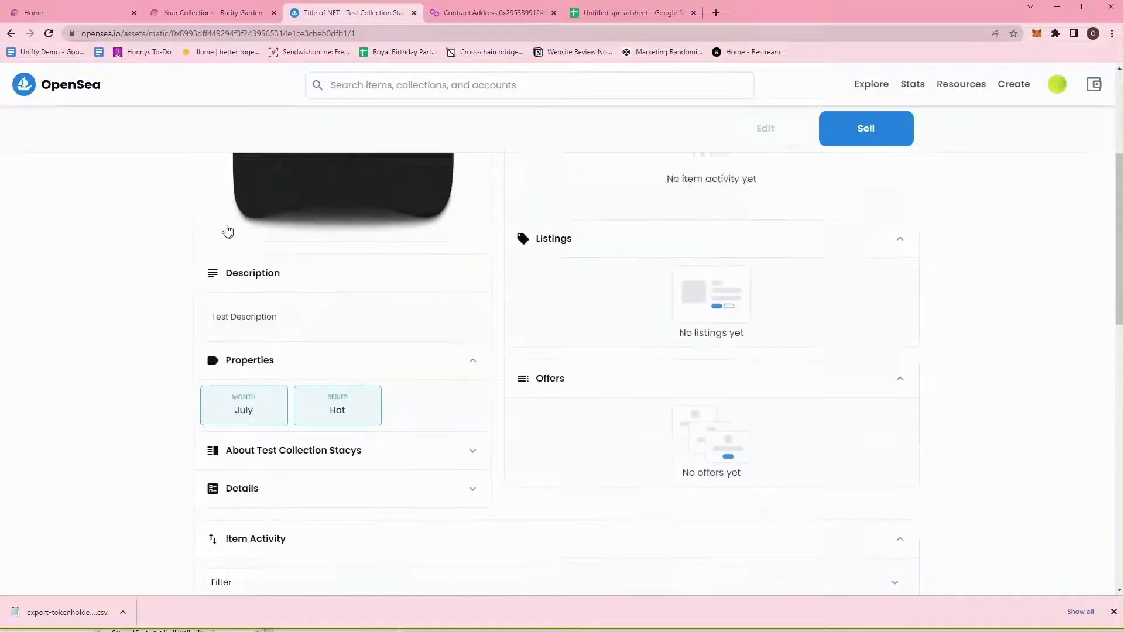
left_click(49, 33)
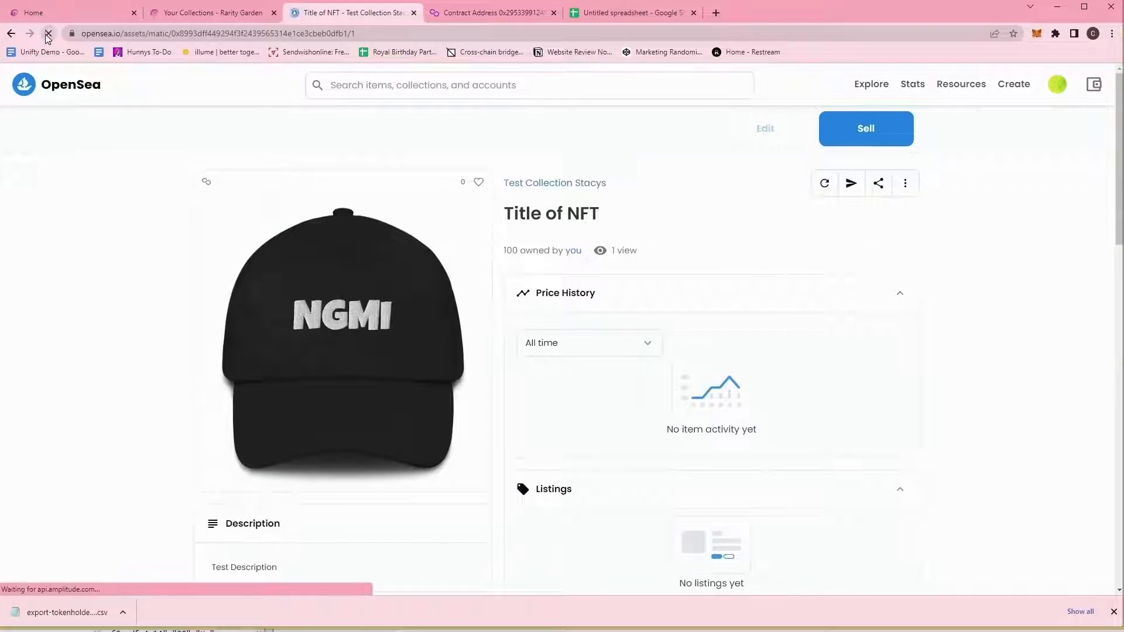
left_click(228, 13)
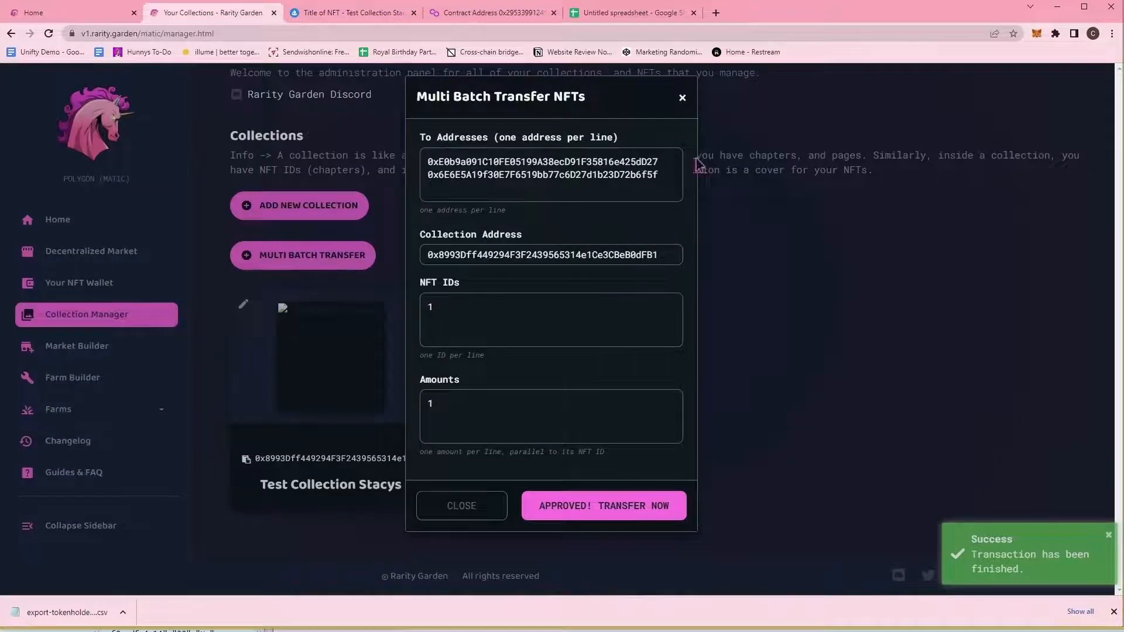
Reopen the batch transfer form and clear all its recipient addresses.
left_click(682, 100)
left_click(283, 267)
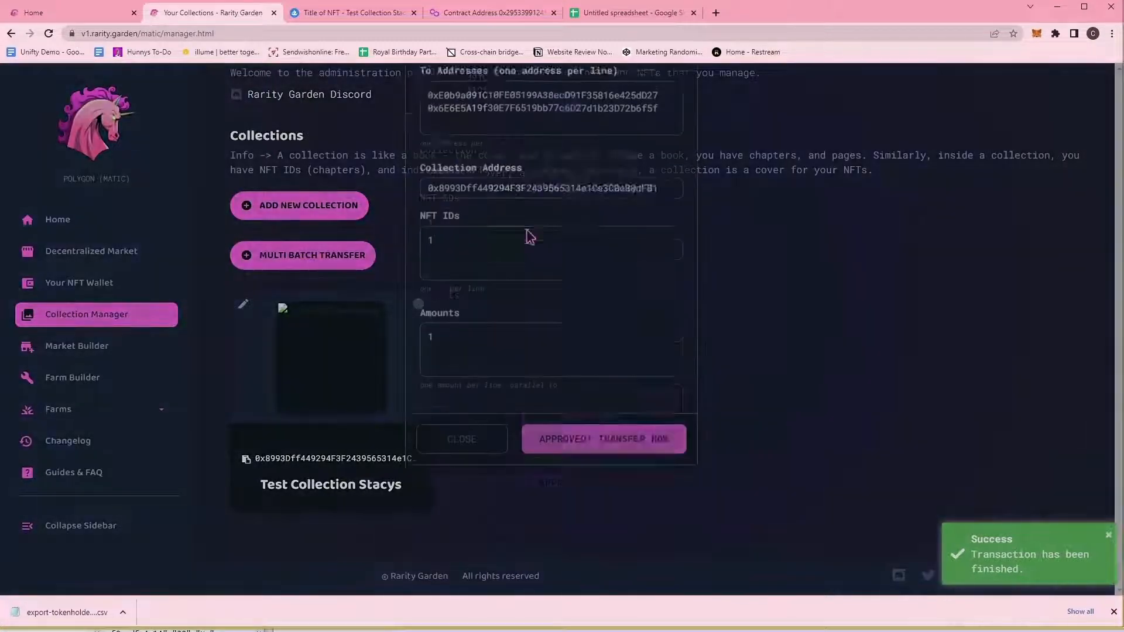
left_click(683, 98)
left_click(354, 251)
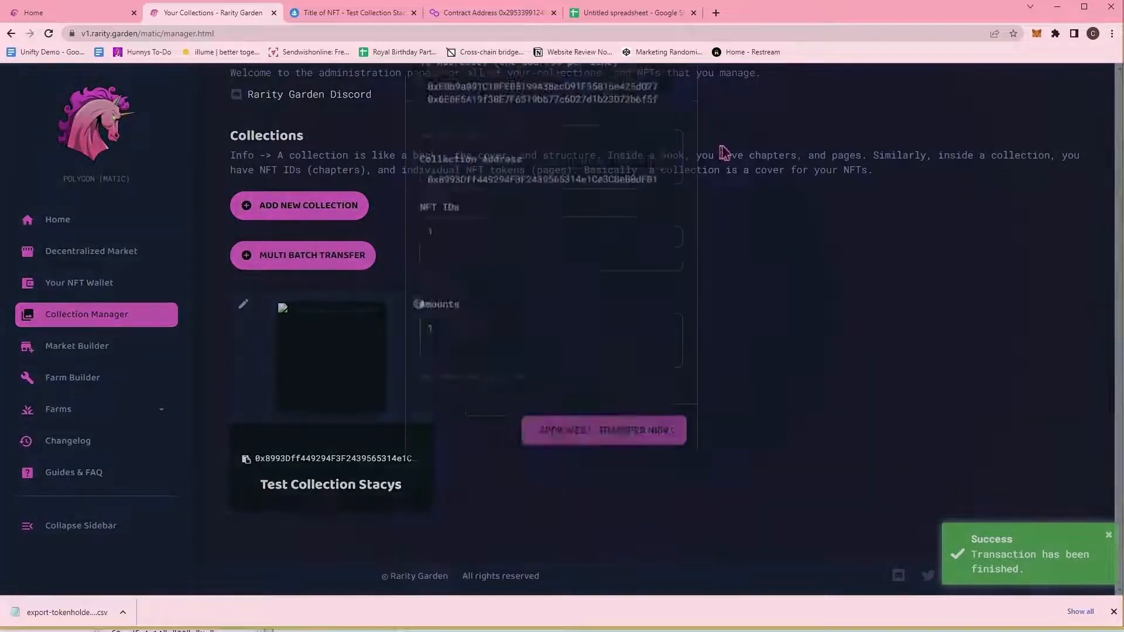
left_click(644, 180)
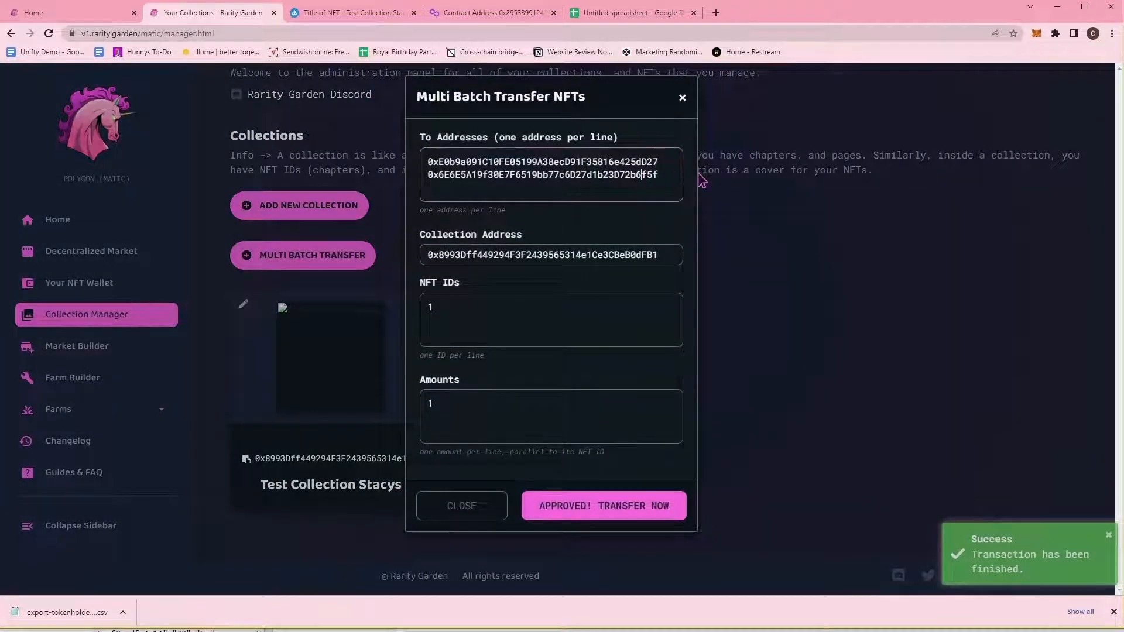
key("ctrl+a")
key("BackSpace")
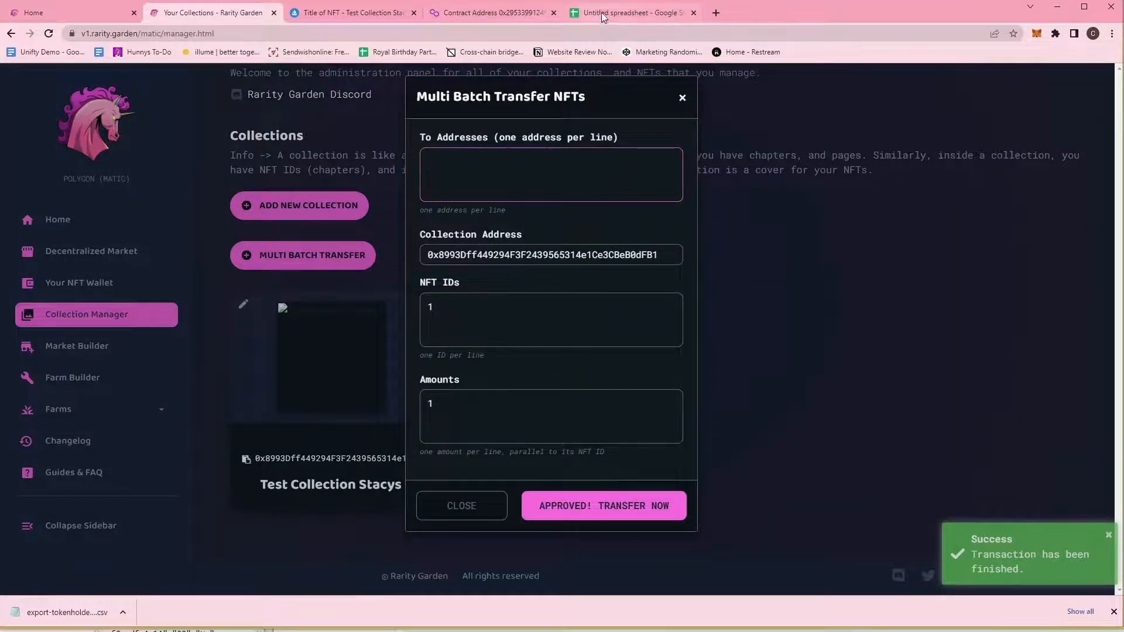
In the sheet, select and copy addresses from A501 down to A981.
left_click(630, 12)
scroll(167, 307, "down", 8)
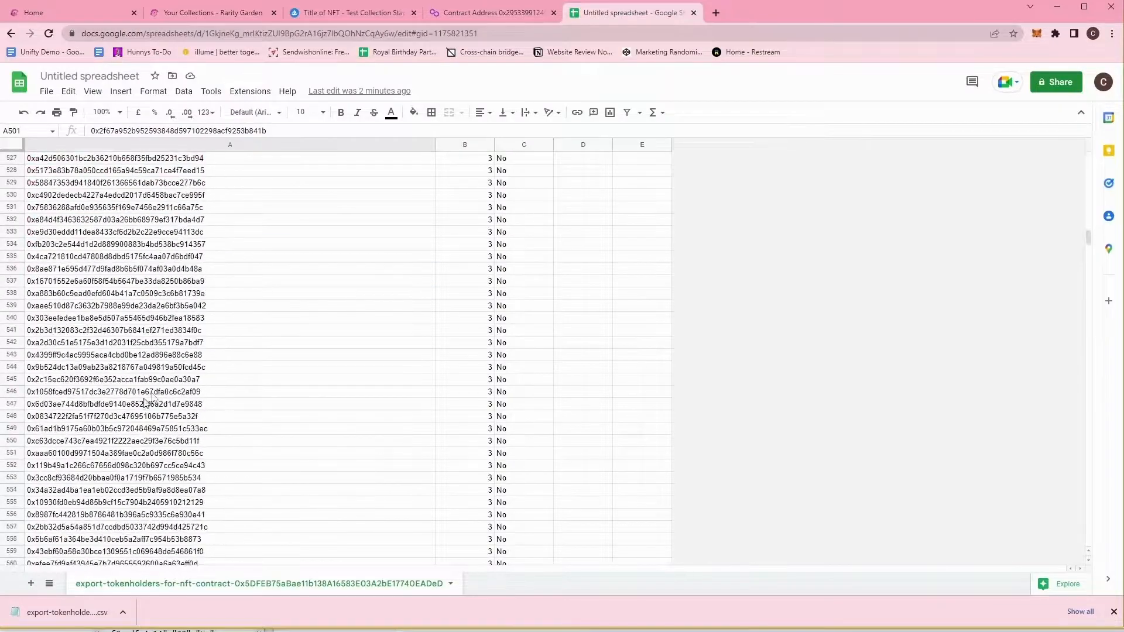
left_click_drag(1091, 232, 1089, 300)
left_click(125, 455, "shift")
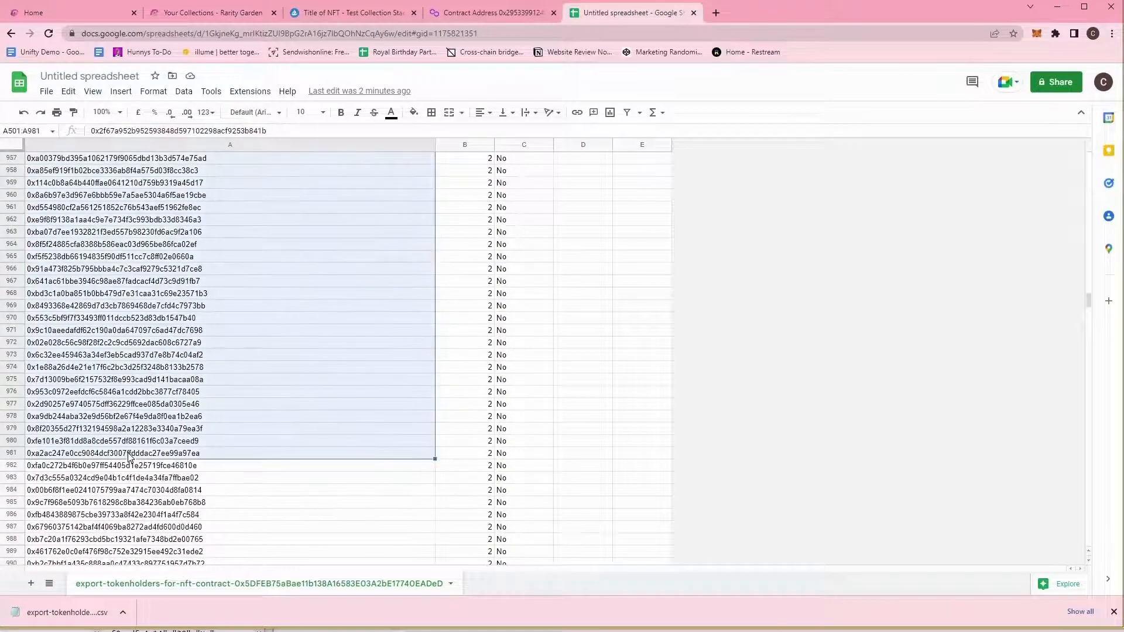
key("ctrl+c")
left_click(391, 112)
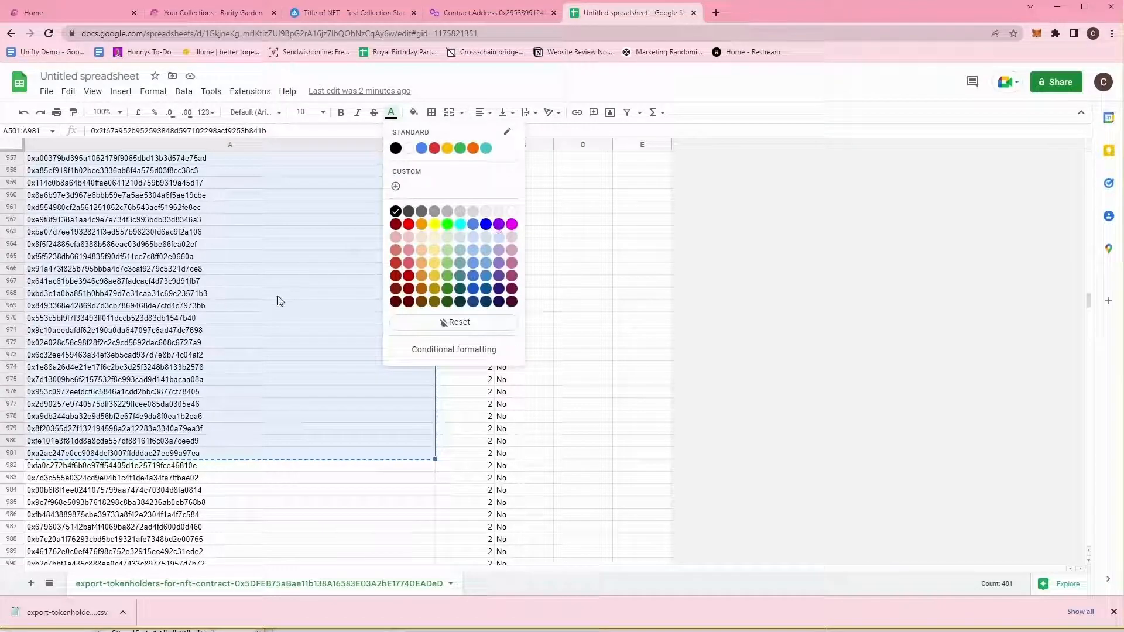
Copy holder addresses A501:A665 and colour their text purple.
left_click_drag(1088, 302, 1093, 240)
scroll(324, 358, "up", 6)
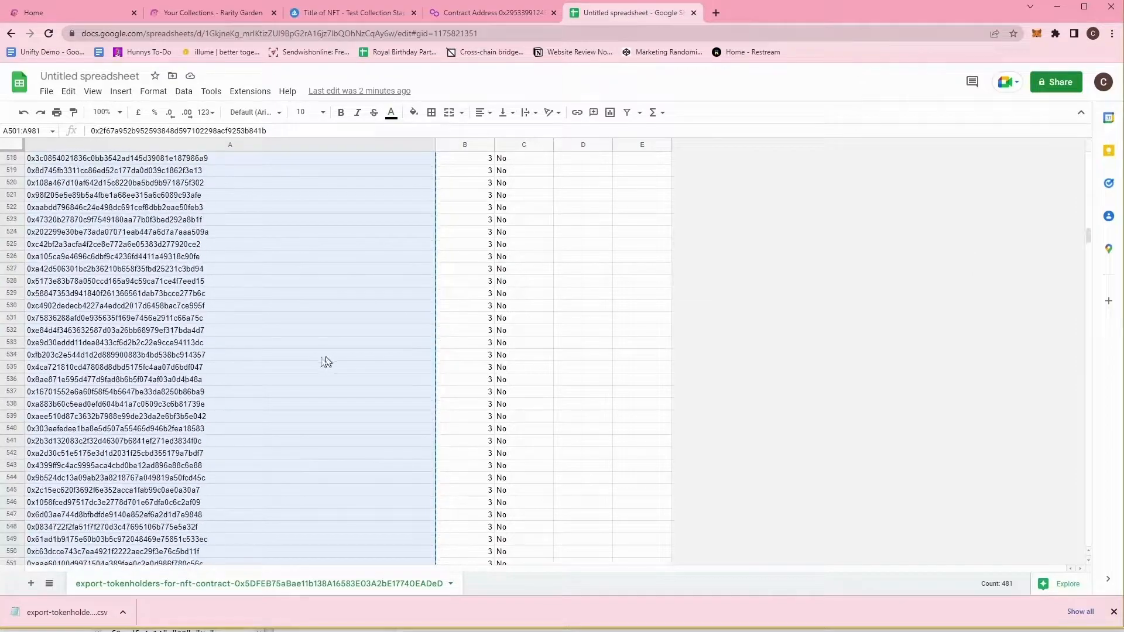
scroll(270, 352, "up", 5)
left_click(233, 418)
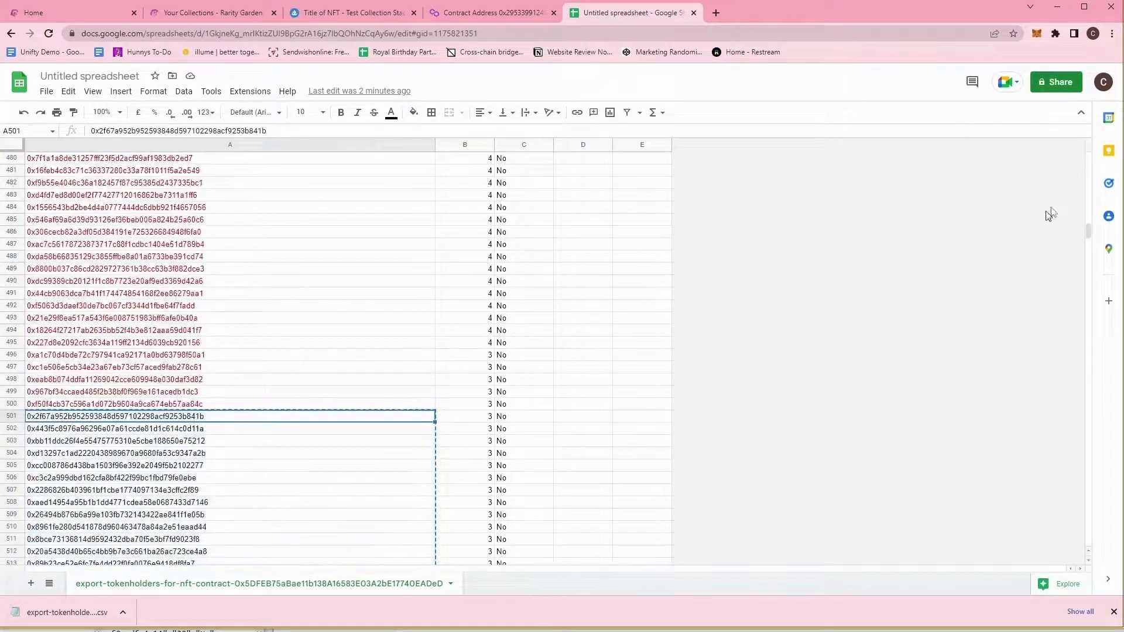
left_click_drag(1087, 225, 1094, 253)
left_click(149, 347, "shift")
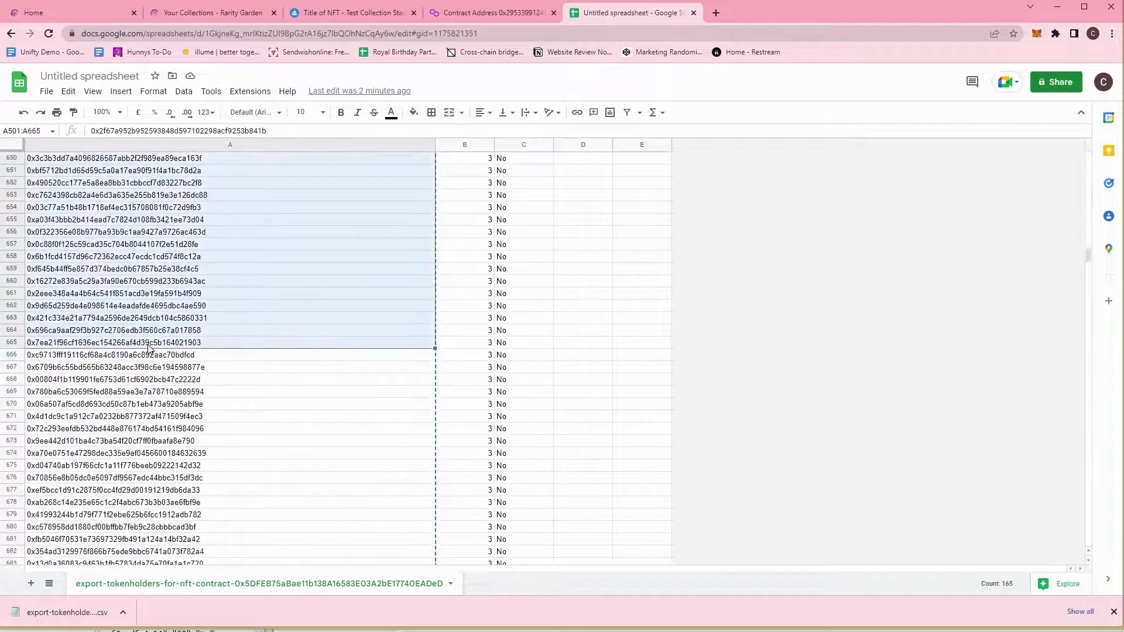
key("ctrl+c")
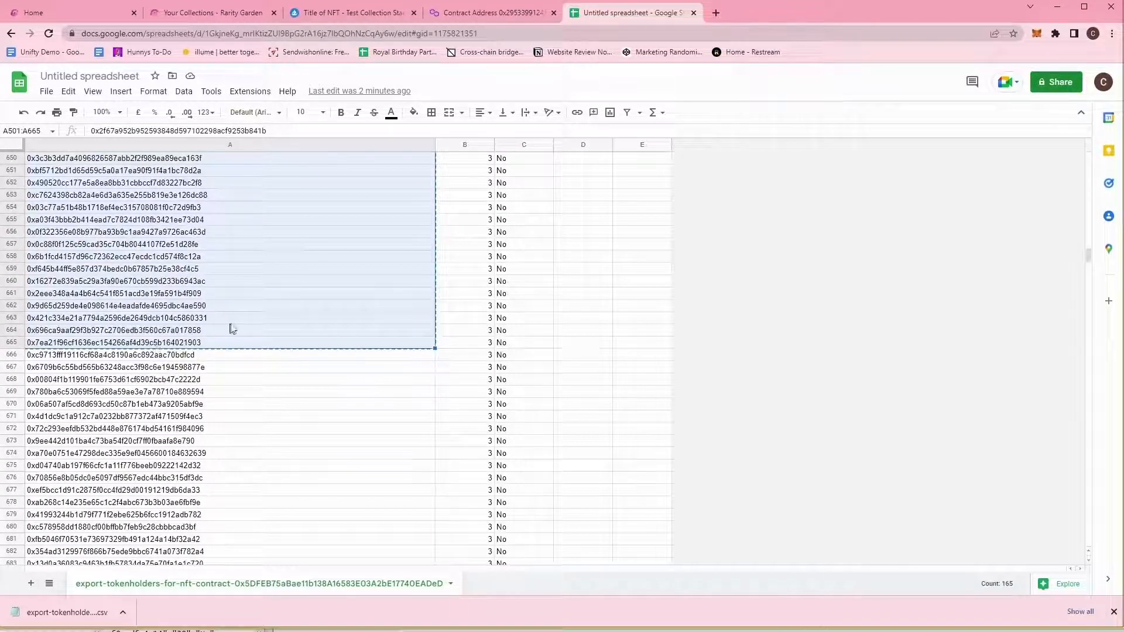
left_click(393, 117)
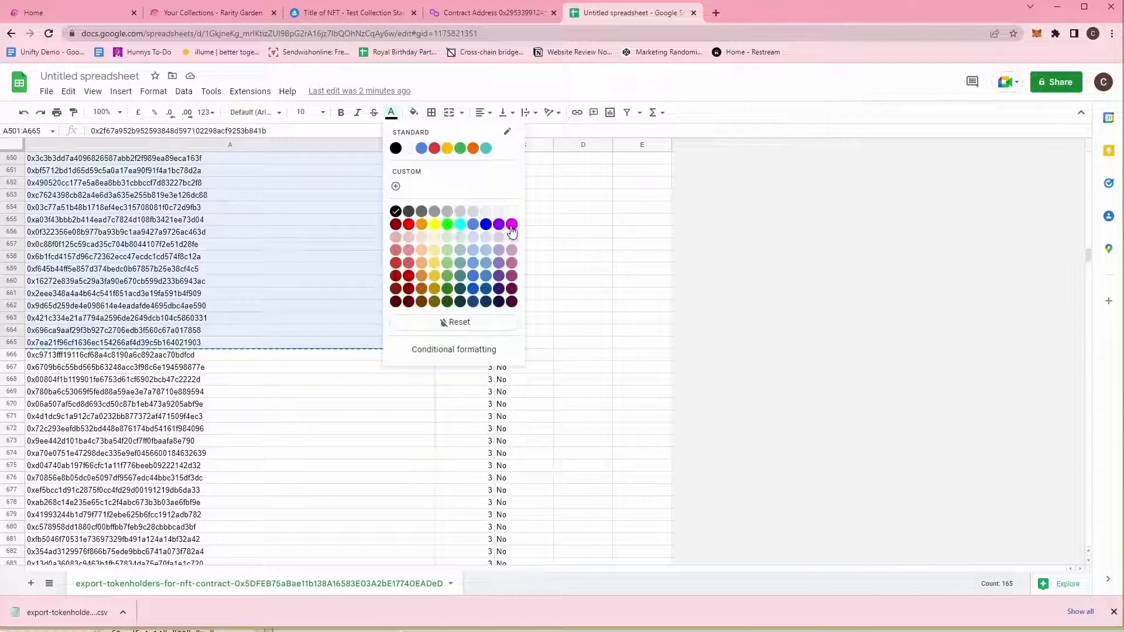
left_click(507, 231)
Inspect addresses around the coloured boundary, rows A638 to A690.
left_click(187, 367)
left_click(188, 357)
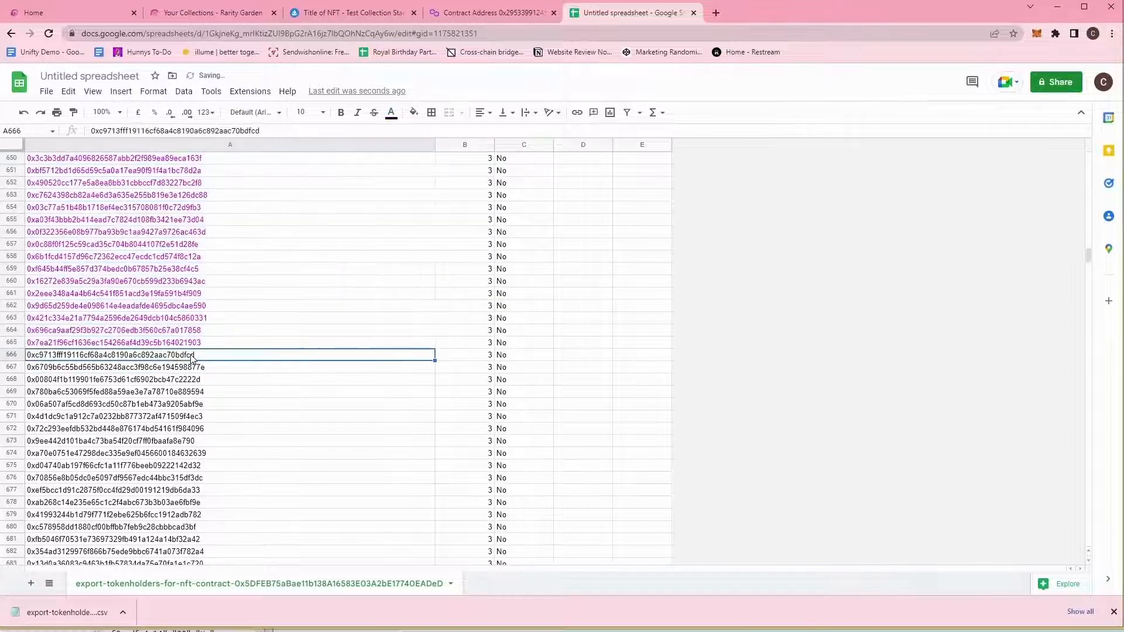
scroll(192, 356, "down", 1)
scroll(207, 349, "up", 1)
scroll(207, 350, "up", 3)
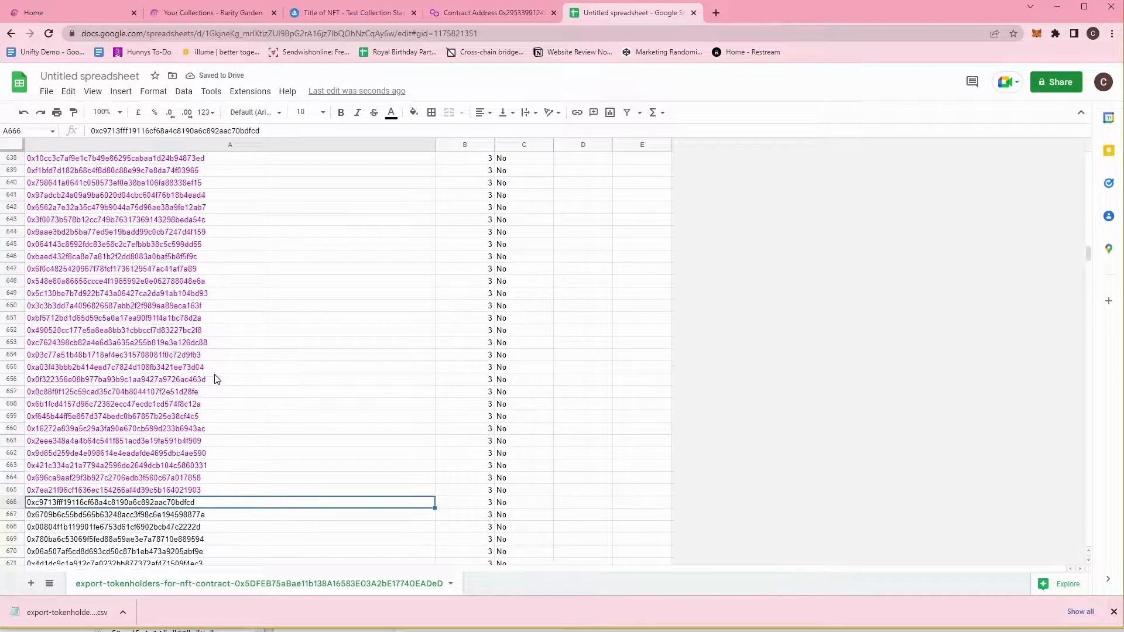
left_click(154, 407)
left_click(132, 162)
left_click(290, 281)
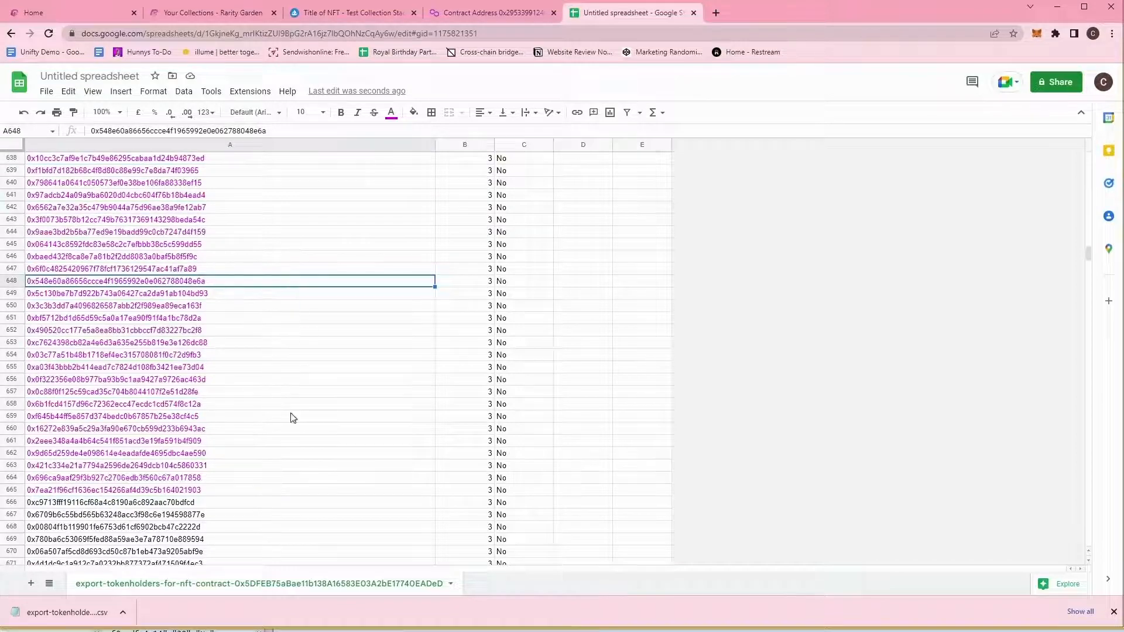
scroll(281, 412, "down", 5)
left_click(193, 343)
left_click(201, 506)
left_click(169, 260)
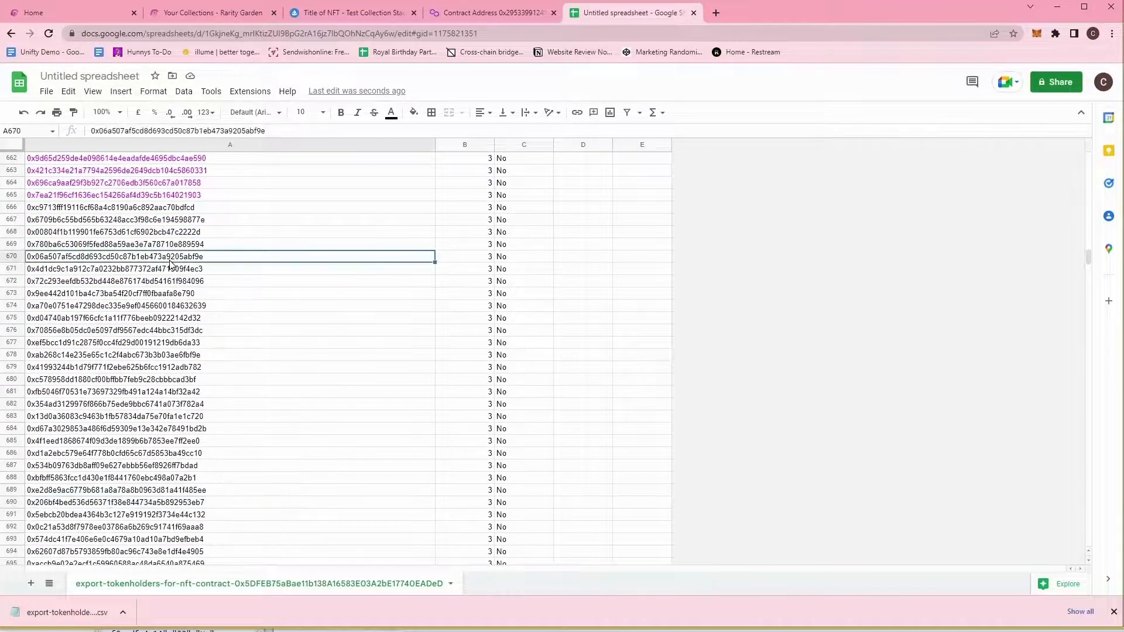
Recheck addresses A634 through A660 near the end of the coloured range.
scroll(281, 422, "up", 9)
left_click(213, 442)
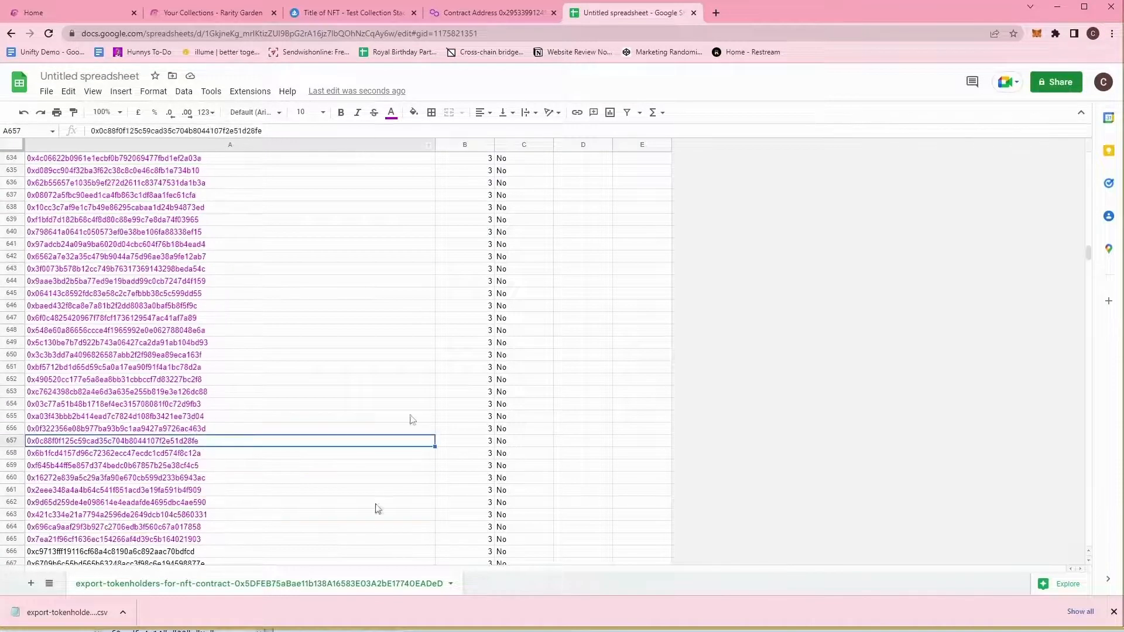
left_click(161, 331)
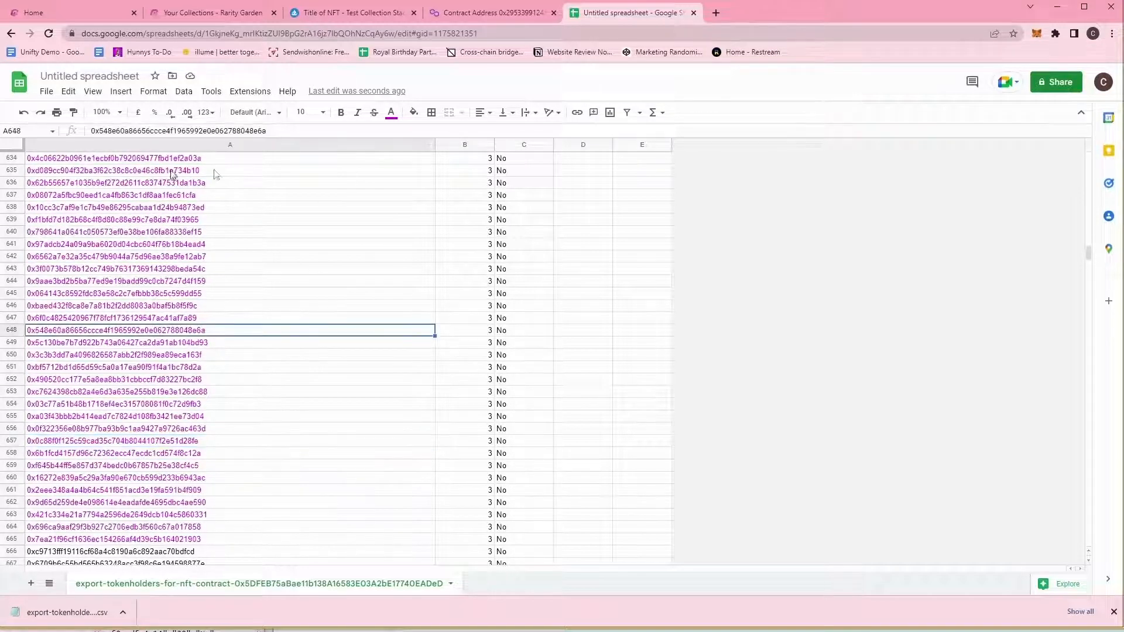
left_click(183, 196)
left_click(163, 159)
left_click(195, 233)
left_click(217, 331)
left_click(222, 404)
left_click(223, 443)
left_click(214, 478)
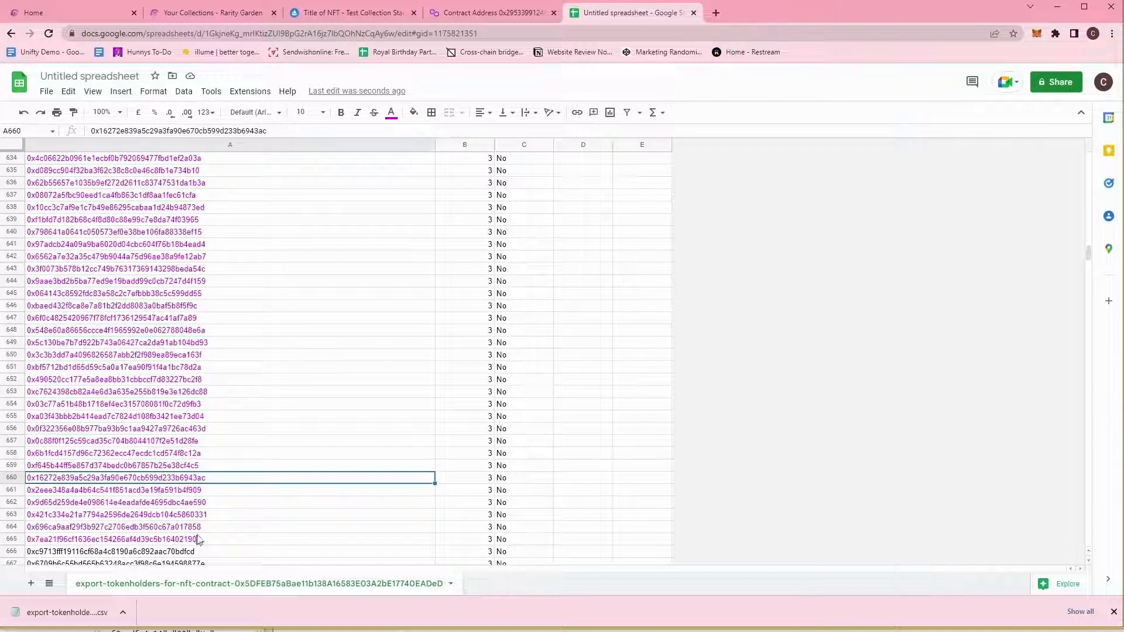
left_click(392, 22)
Send NFT ID 1 to the two wallet recipients, undoing the paste, and confirm in MetaMask.
left_click(486, 12)
left_click(211, 13)
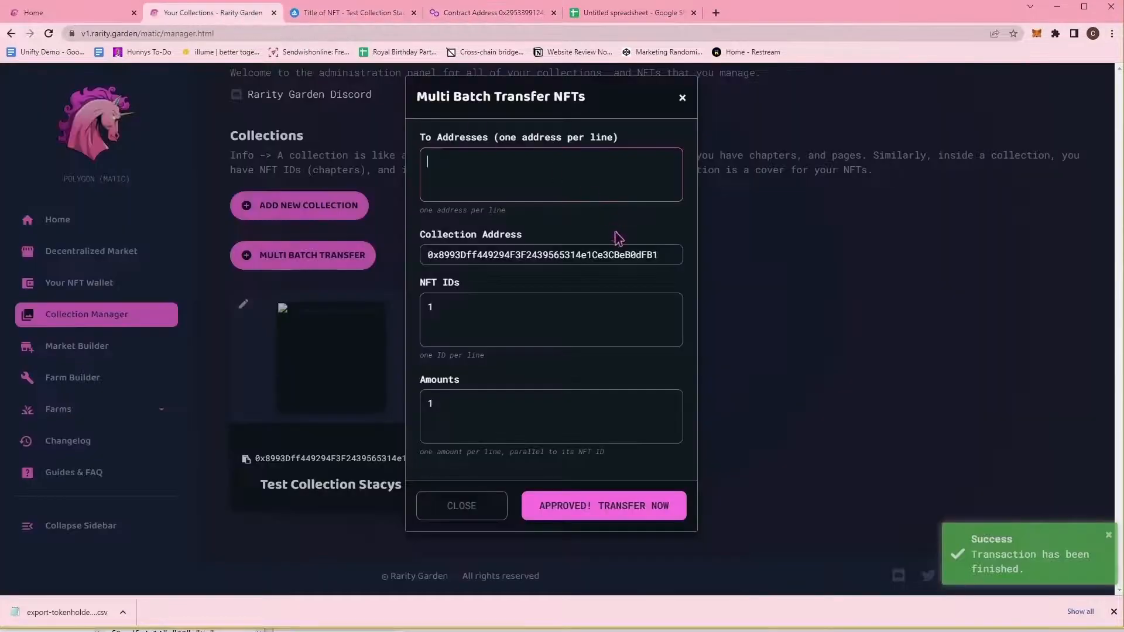
key("ctrl+v")
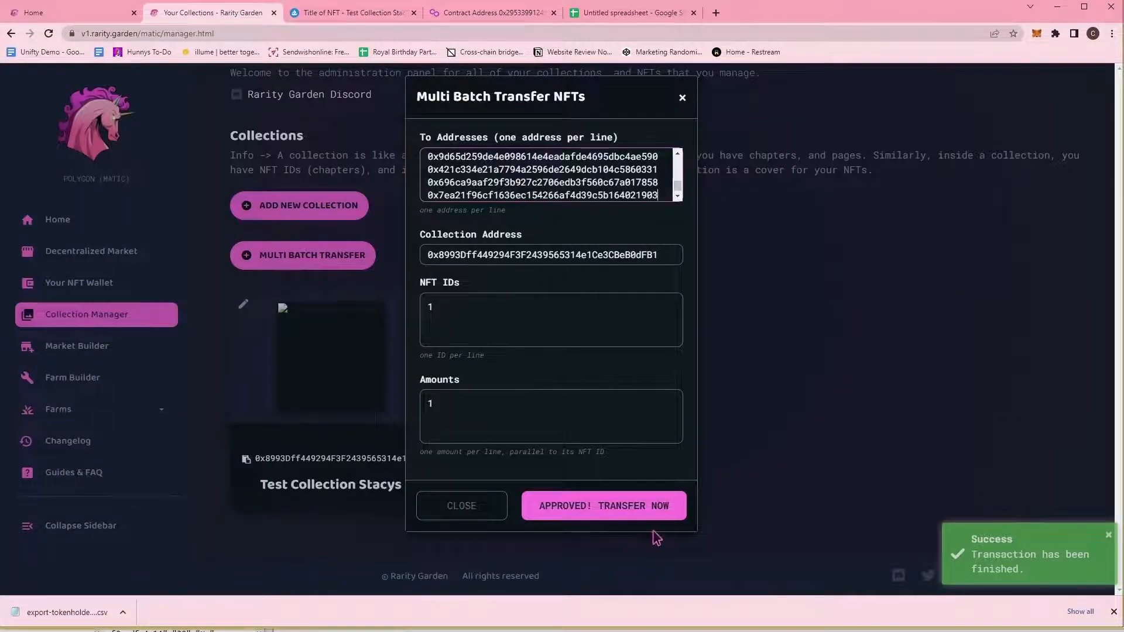
left_click(573, 500)
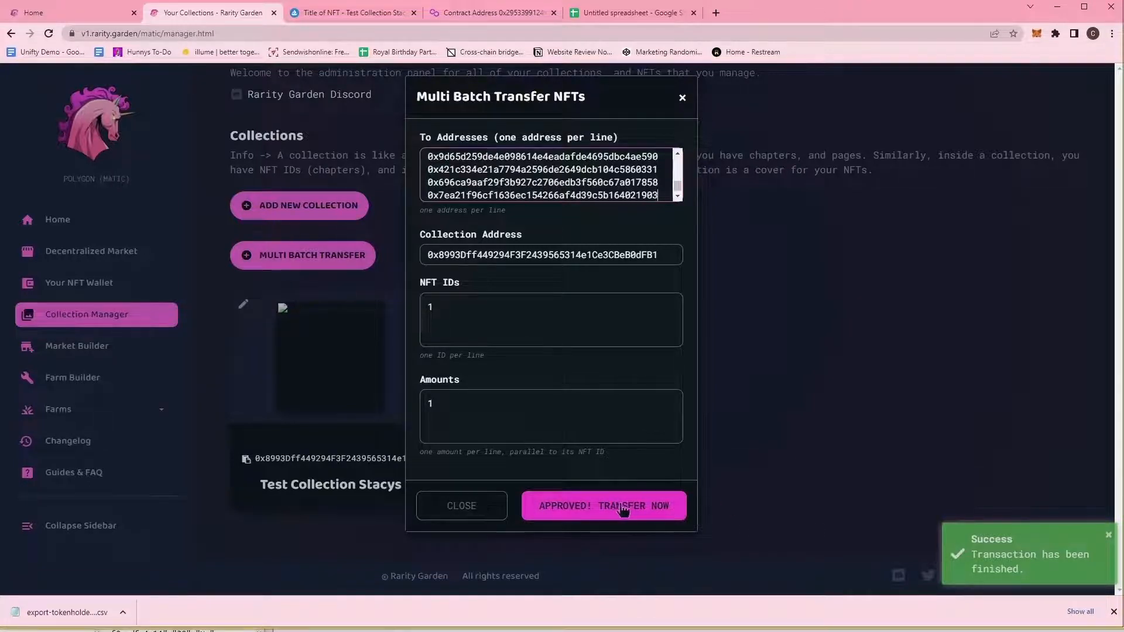
key("ctrl+z")
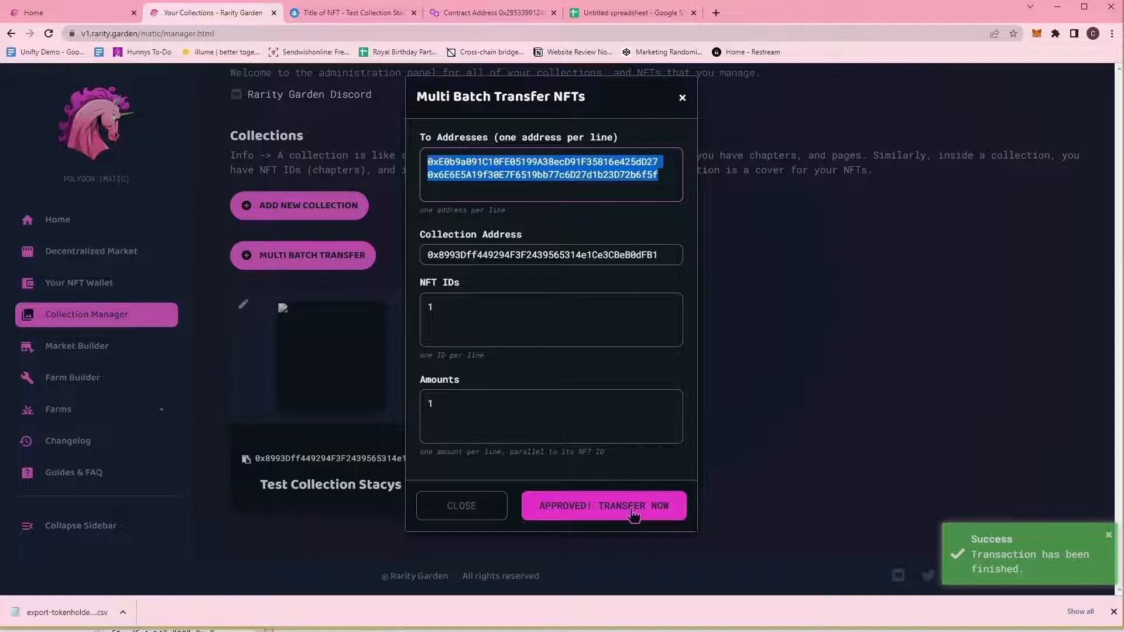
left_click(634, 514)
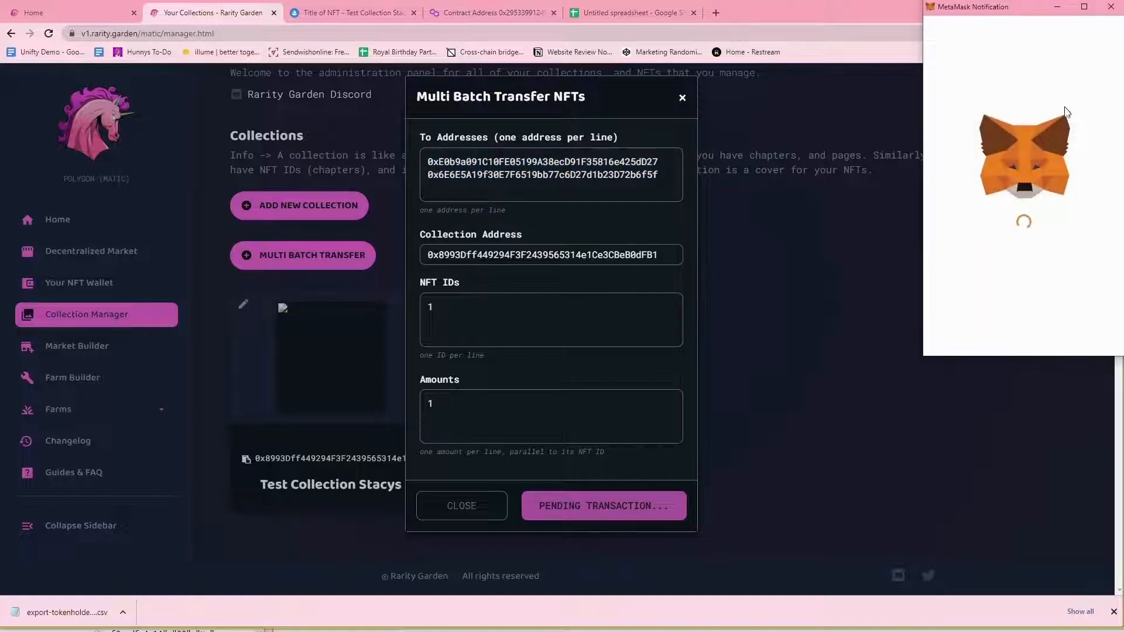
scroll(1063, 208, "down", 1)
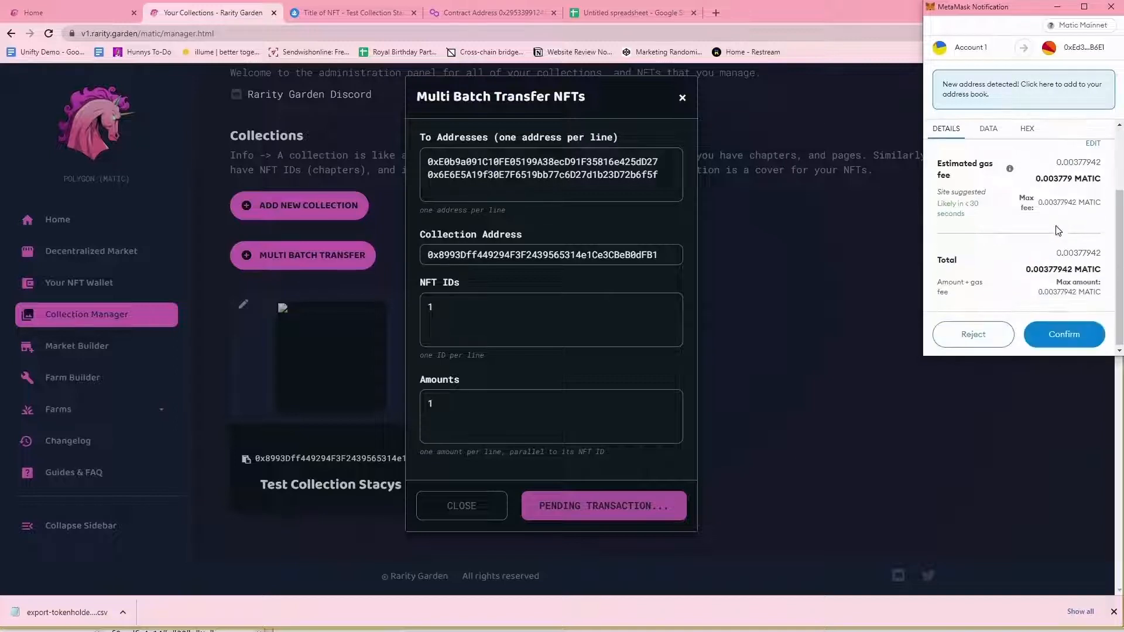
left_click(1086, 340)
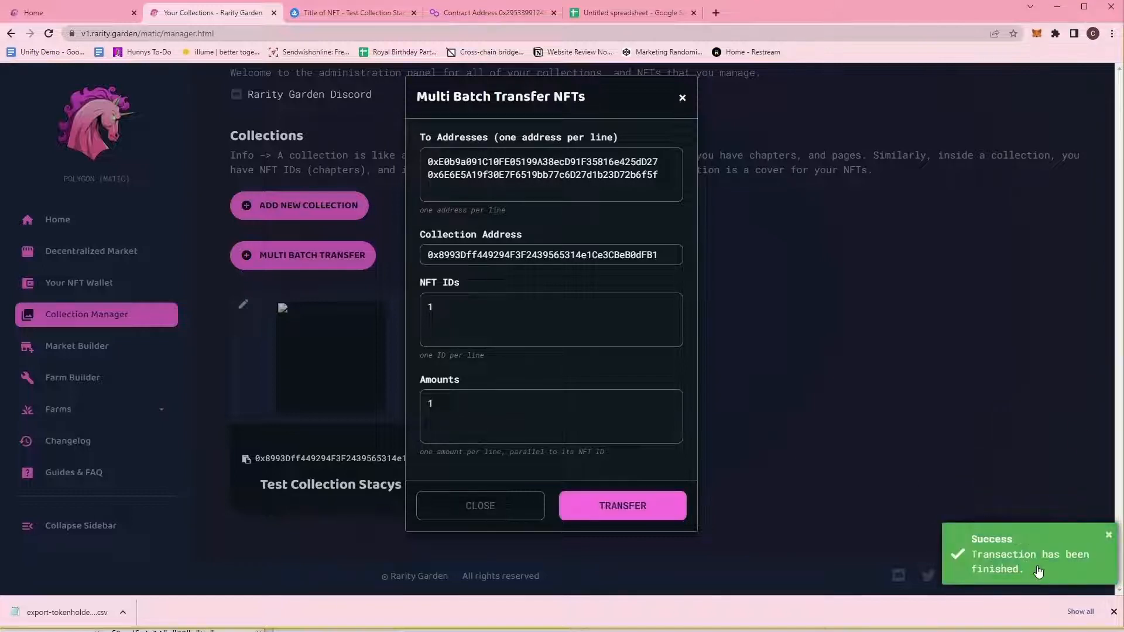
Refresh OpenSea to confirm 3 owners with 98 yours, then close Rarity Garden's transfer dialog.
left_click(328, 14)
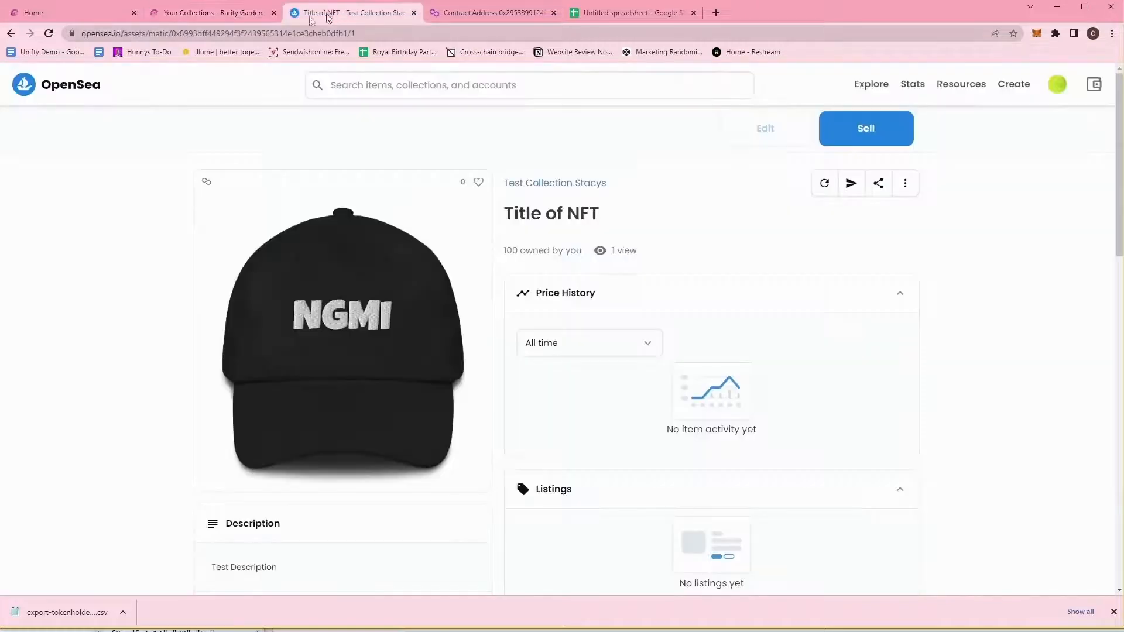
left_click(49, 33)
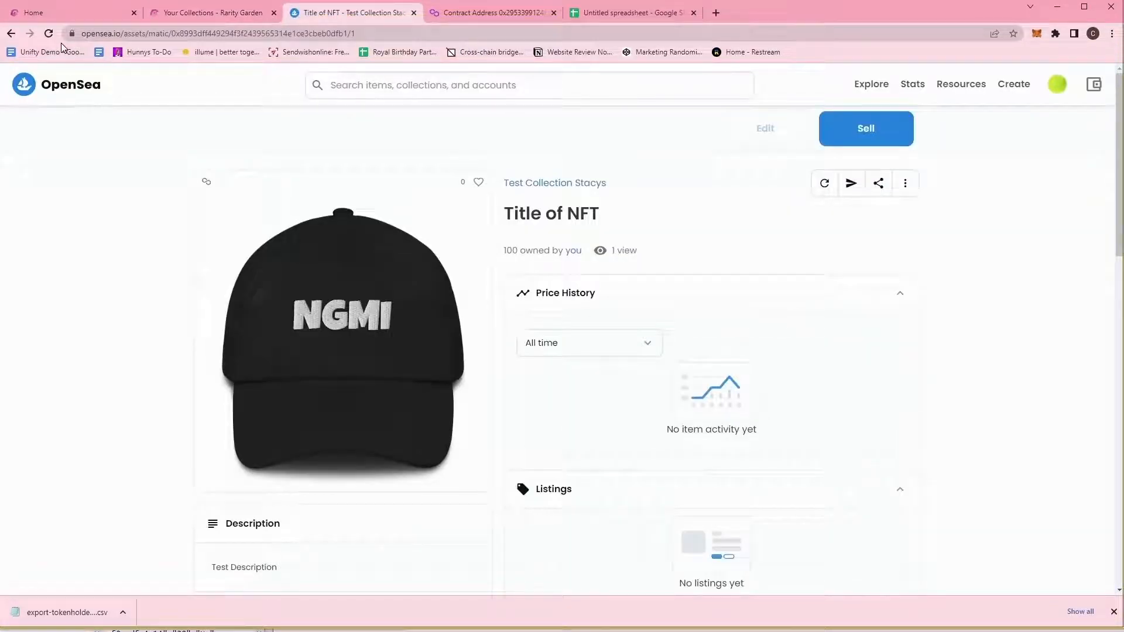
left_click(49, 33)
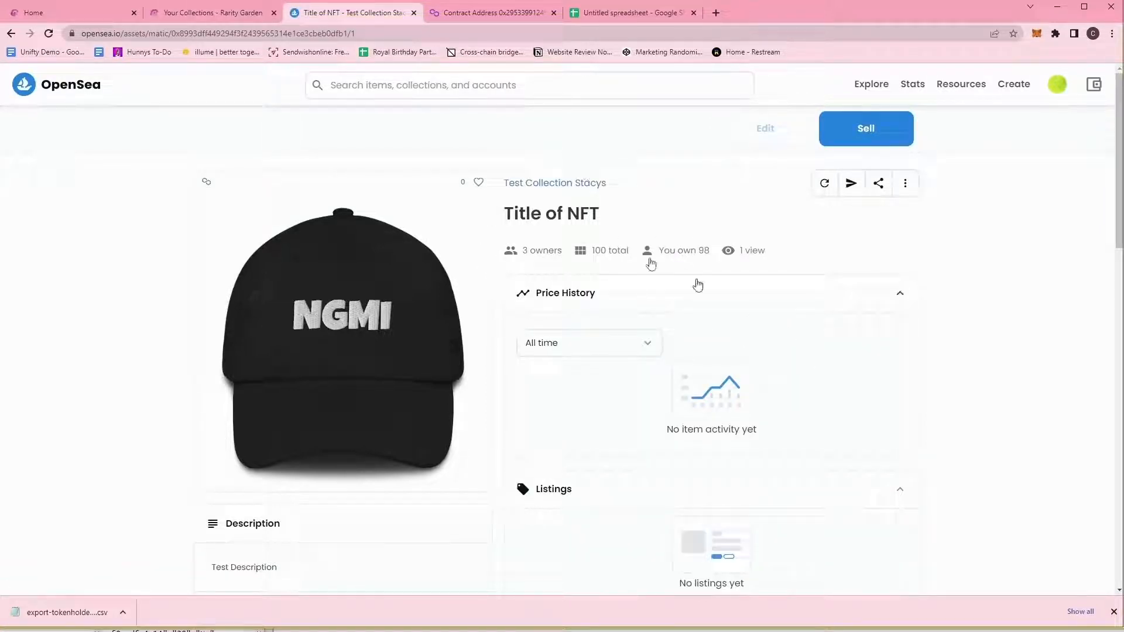
left_click(227, 17)
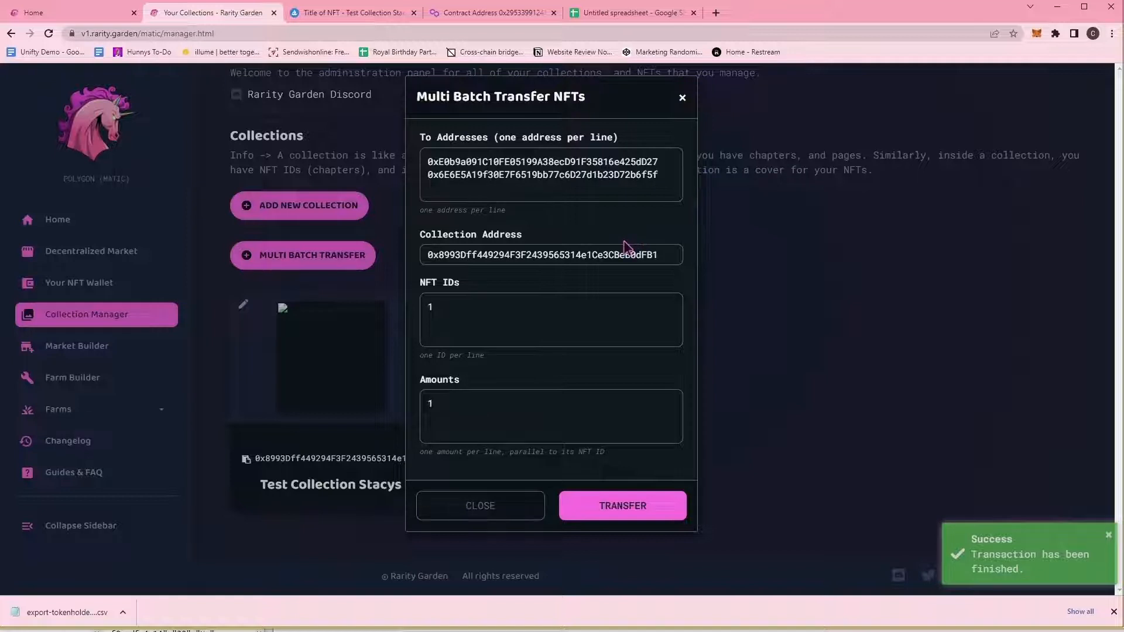
left_click(682, 99)
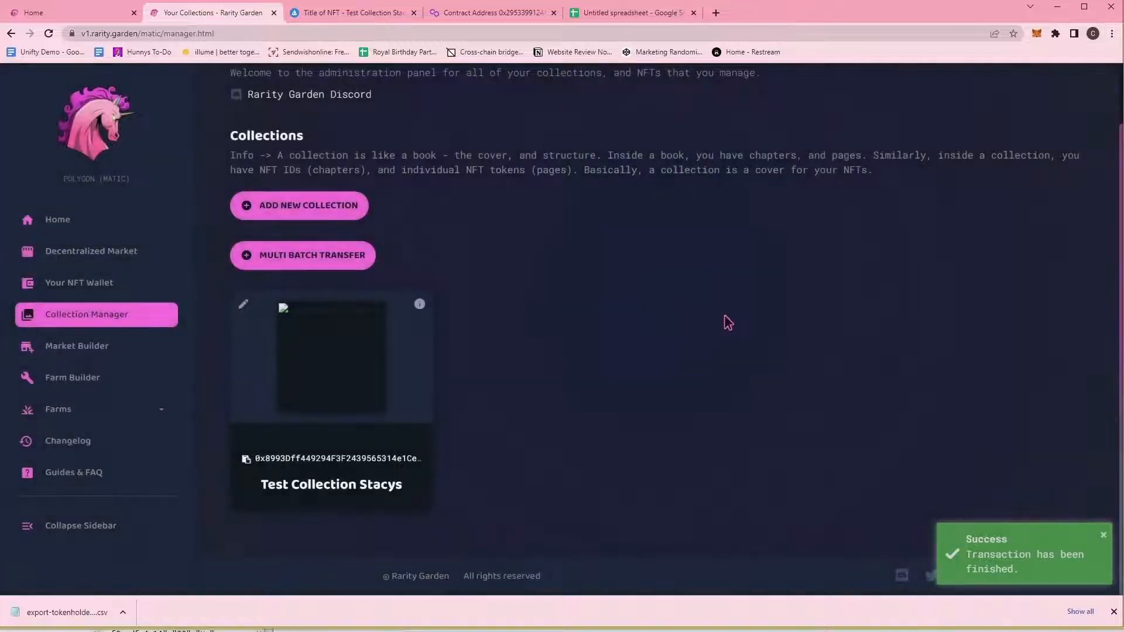